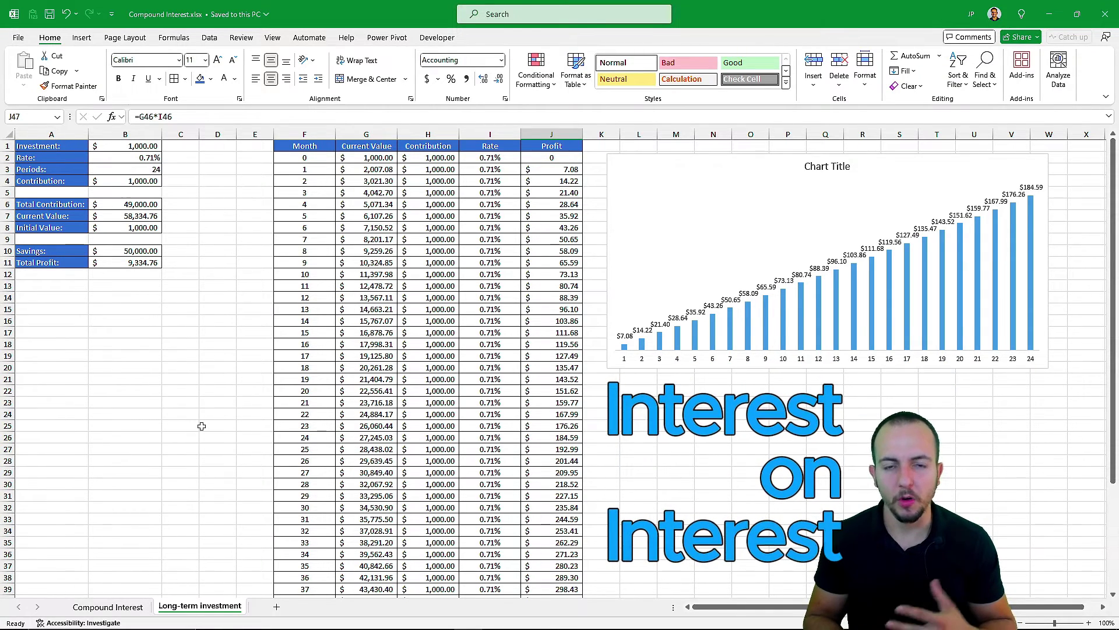
# Review the long-term investment table and the two future value formula examples on the Compound Interest sheet.
pyautogui.scroll(-3, 220, 408)
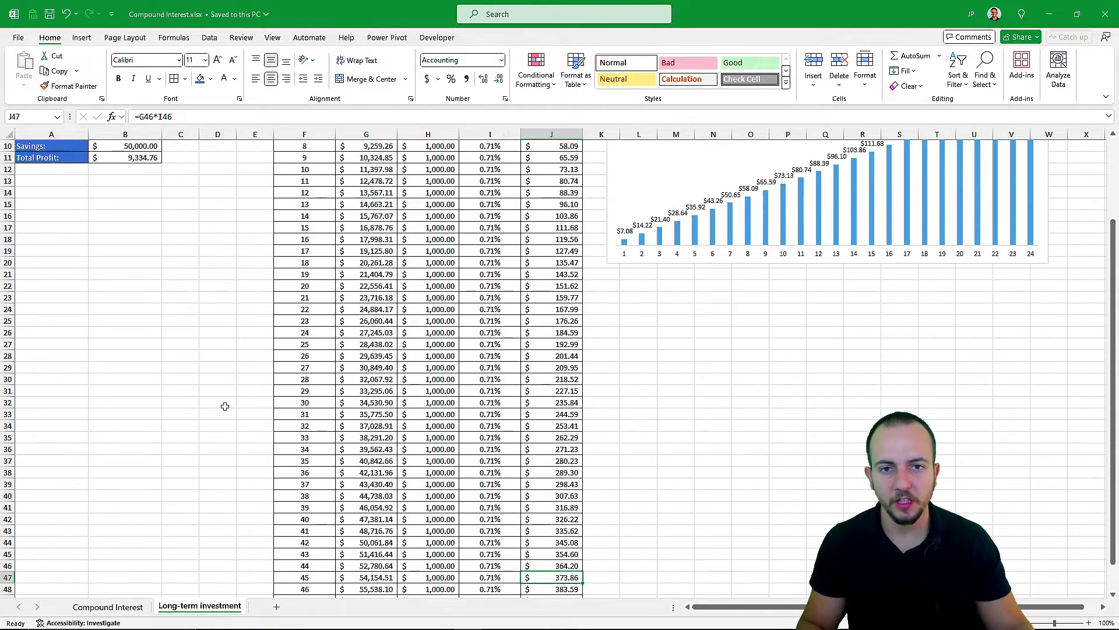
pyautogui.scroll(3, 220, 408)
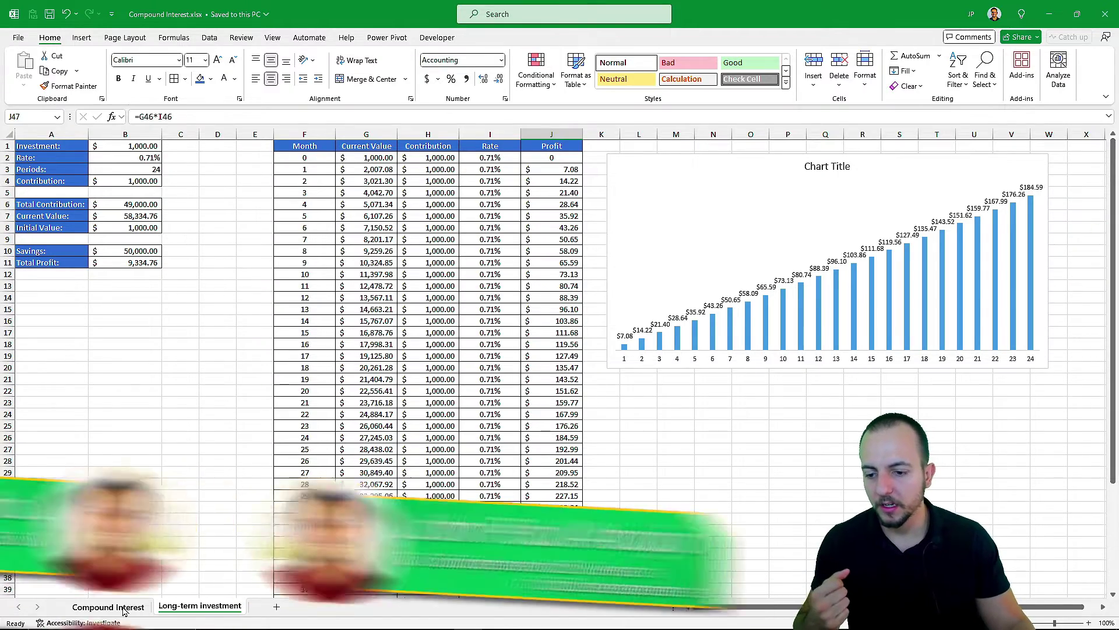
pyautogui.click(124, 609)
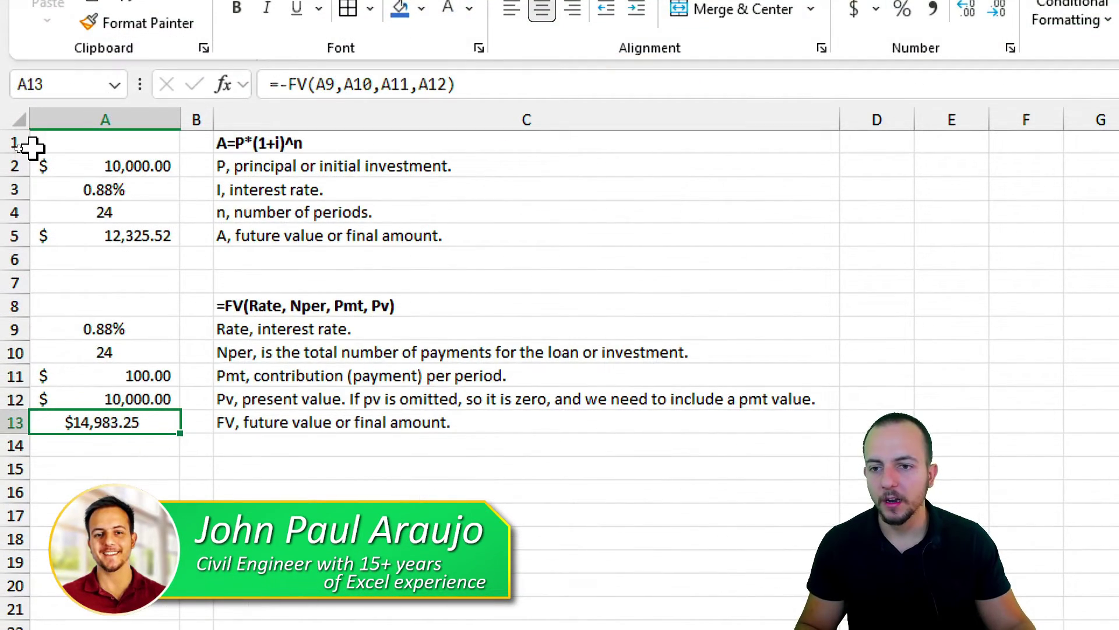
pyautogui.click(115, 148)
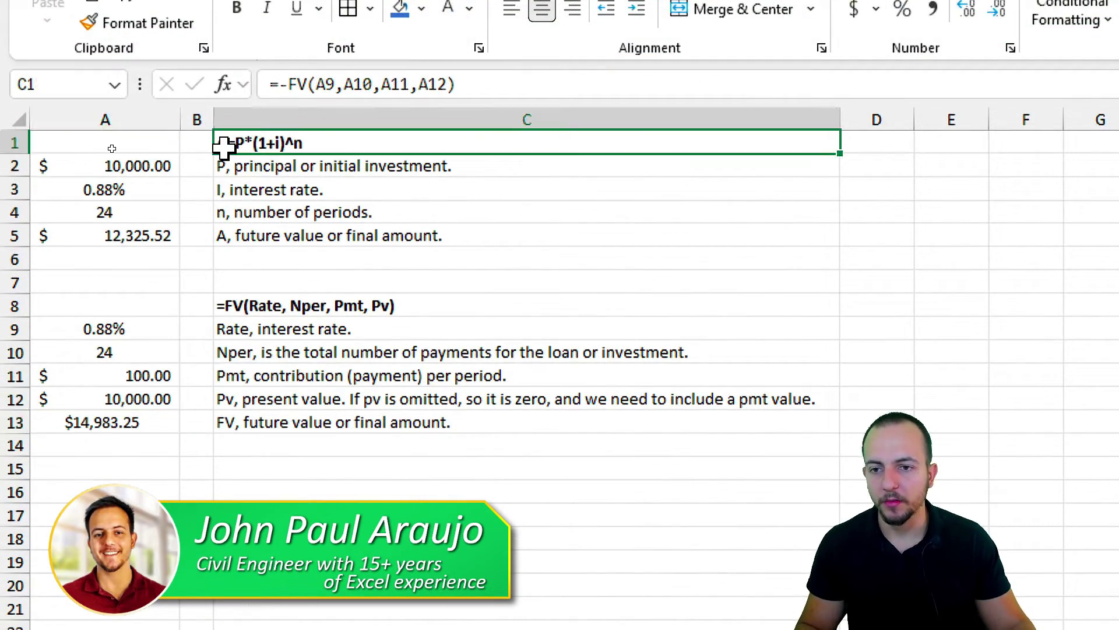
pyautogui.click(270, 308)
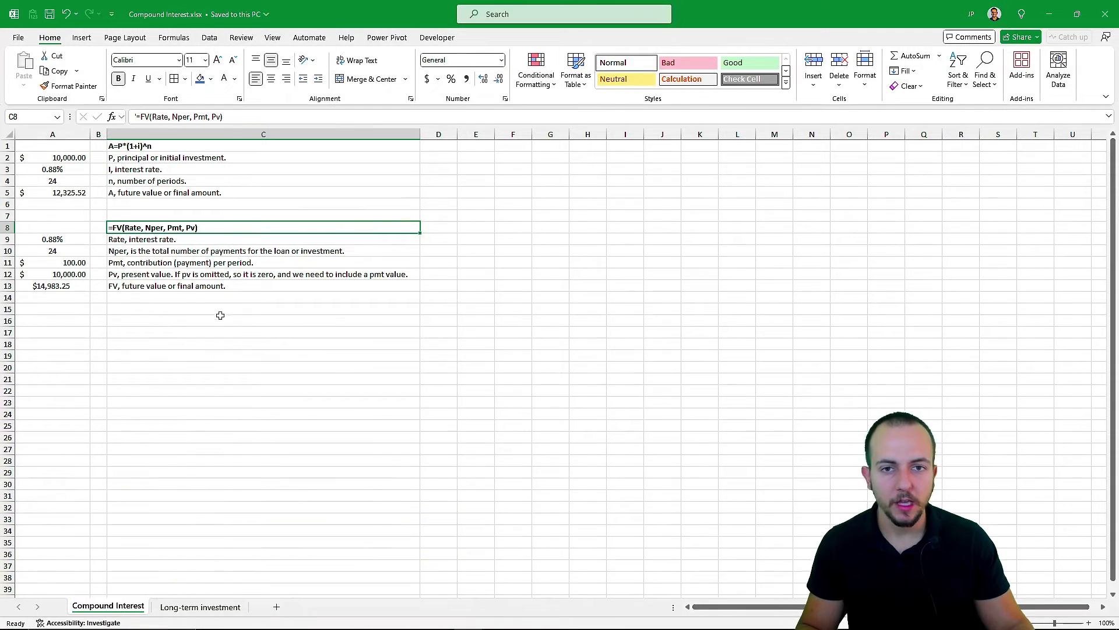
# Examine the Month, Contribution and Current Value columns of the monthly table on the Long-term investment sheet.
pyautogui.click(200, 607)
pyautogui.press('Down')
pyautogui.press('Down')
pyautogui.press('Down')
pyautogui.press('Down')
pyautogui.press('Down')
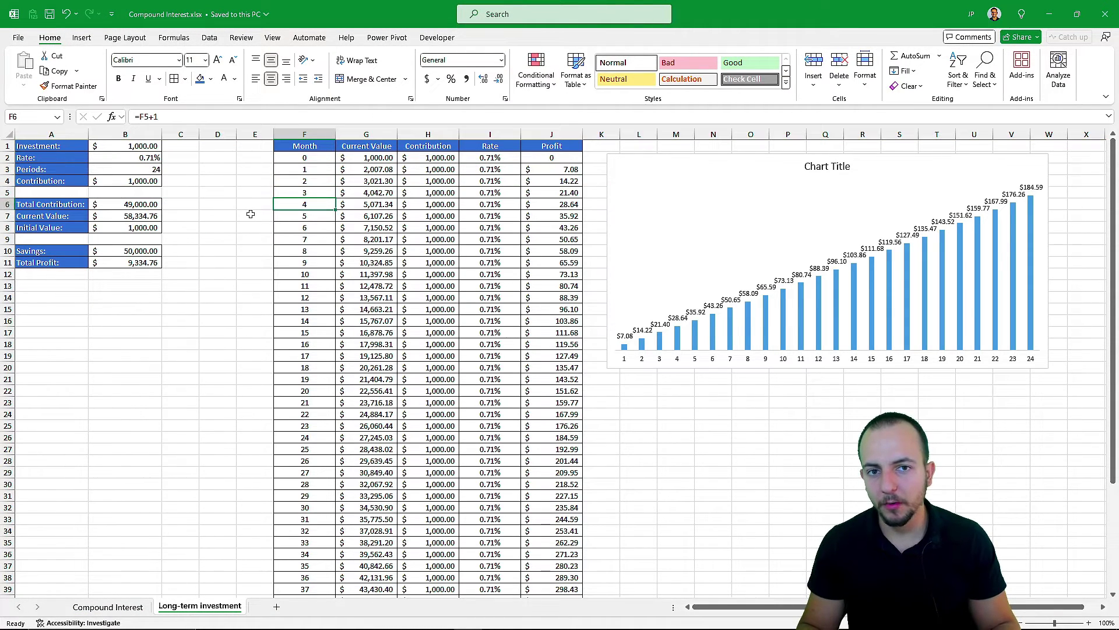
pyautogui.hotkey('shift', 'space')
pyautogui.press('Down')
pyautogui.hotkey('shift', 'space')
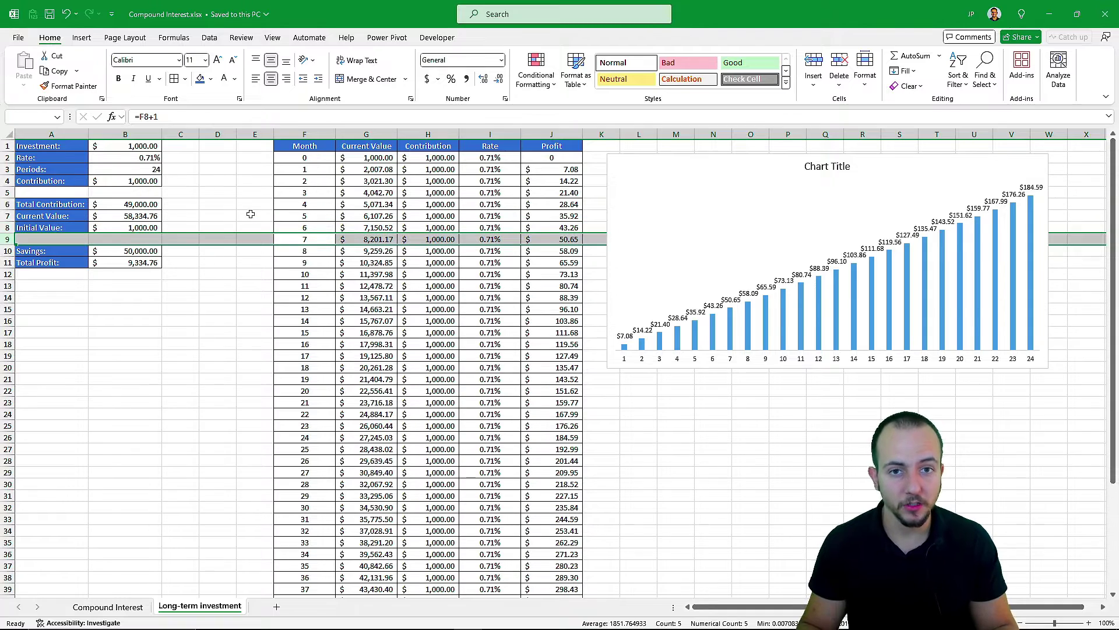
pyautogui.hotkey('ctrl', 'Up')
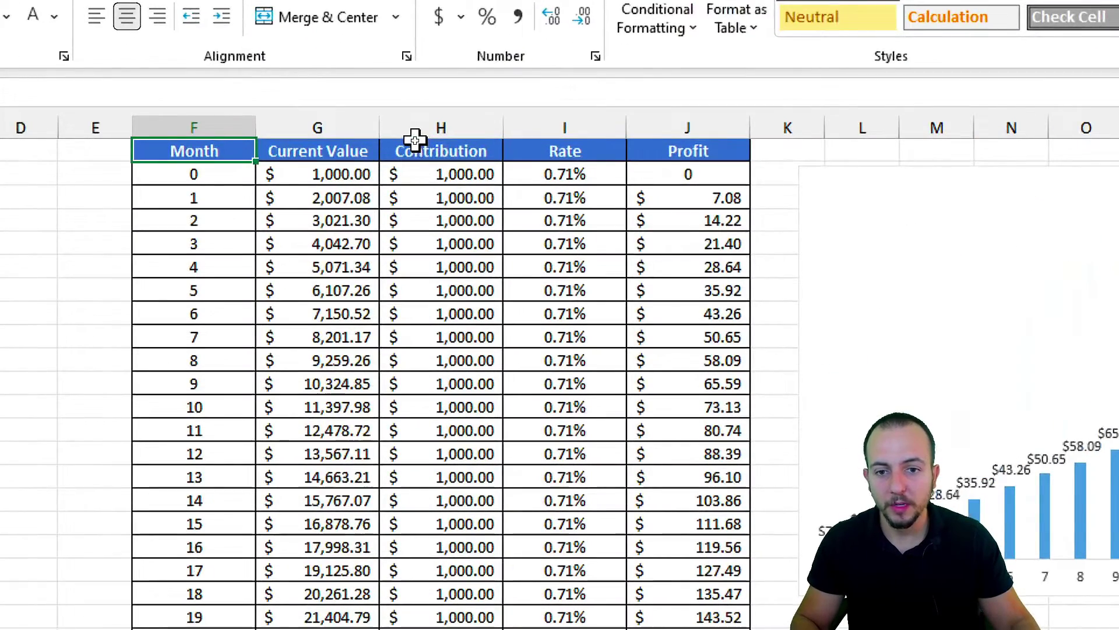
pyautogui.click(415, 135)
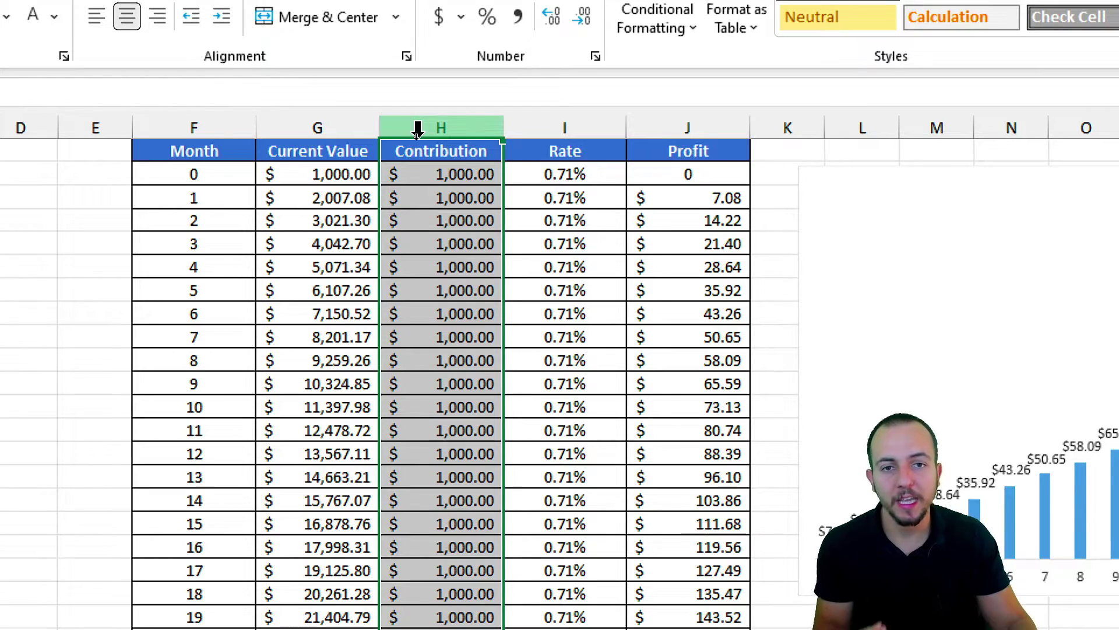
pyautogui.click(336, 128)
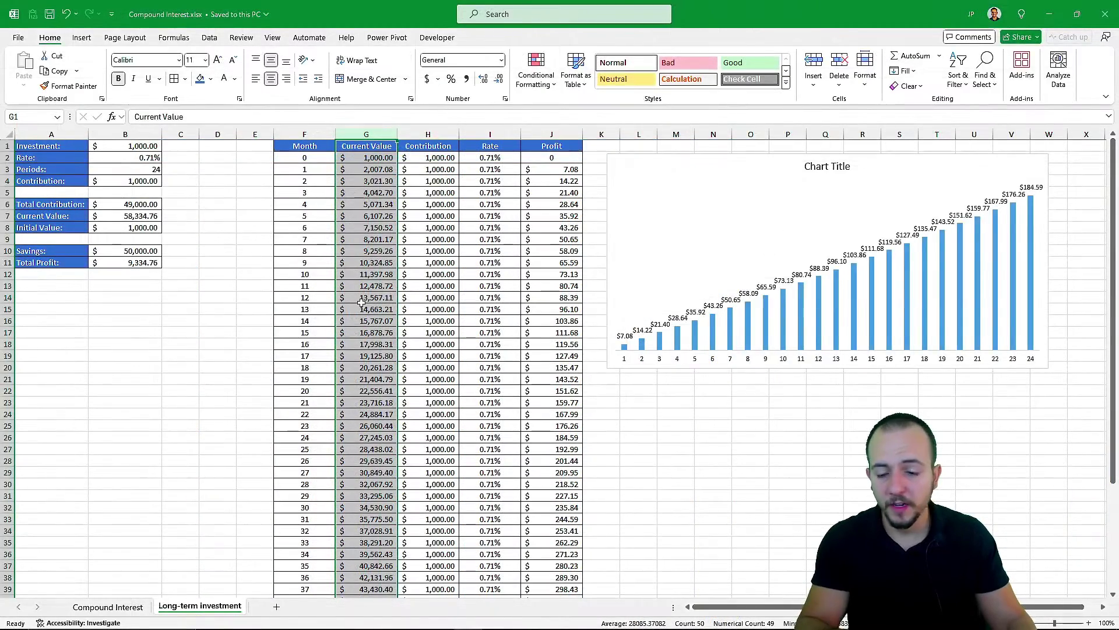
# On the Compound Interest sheet, enter 10000 as the principal in A2 and 24 as the number of periods in A4.
pyautogui.click(120, 608)
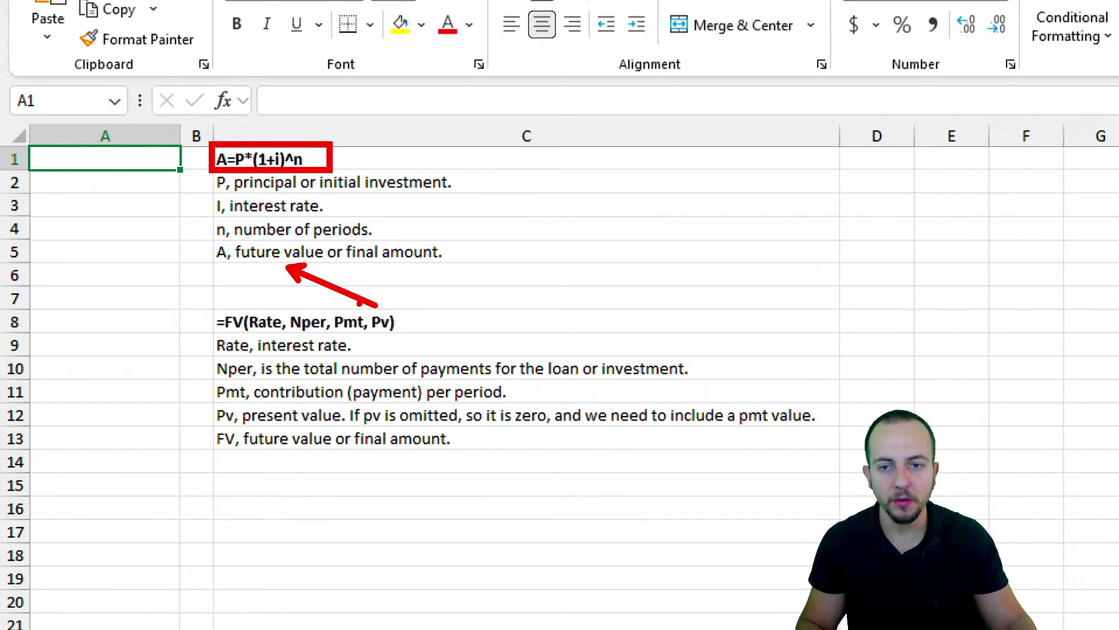
pyautogui.moveTo(335, 146)
pyautogui.mouseDown()
pyautogui.moveTo(251, 117)
pyautogui.moveTo(341, 125)
pyautogui.moveTo(192, 114)
pyautogui.mouseUp()
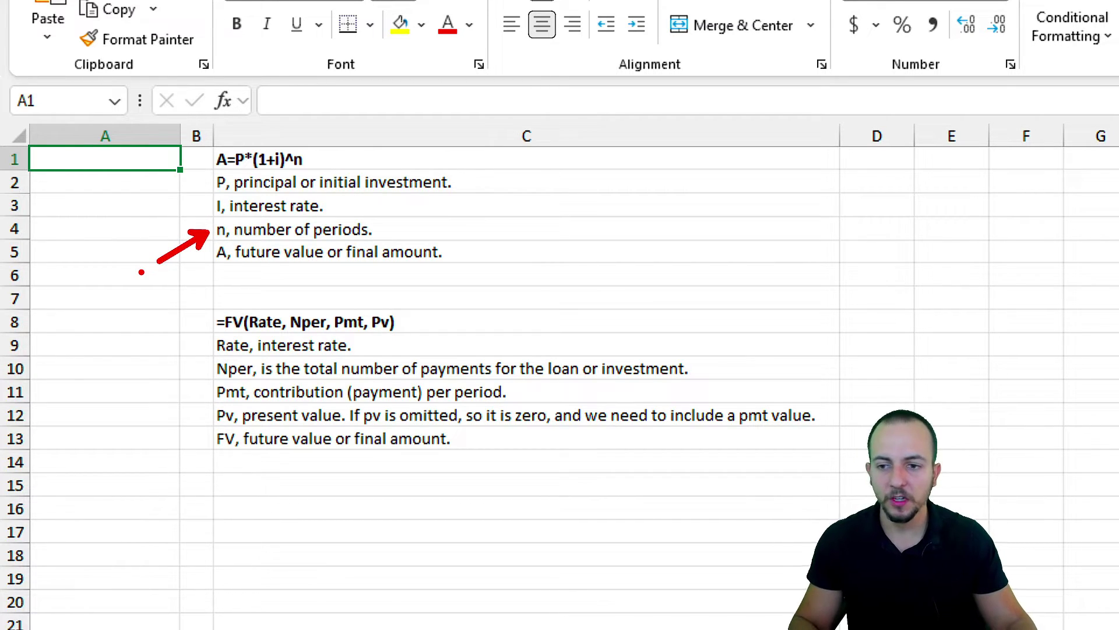
pyautogui.click(150, 182)
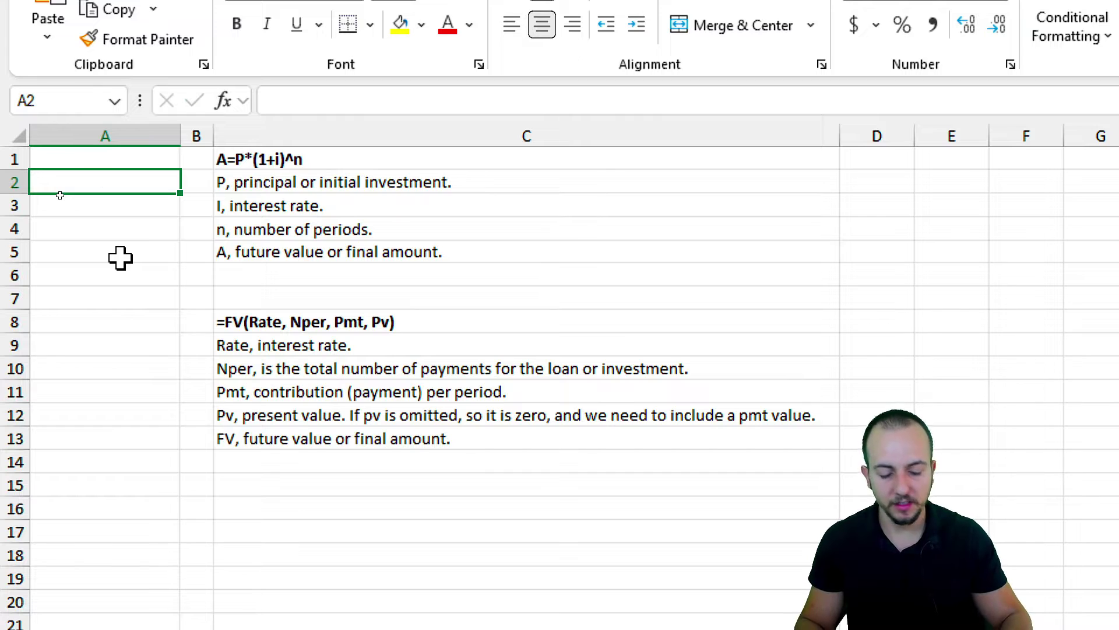
pyautogui.write('10000')
pyautogui.press('Return')
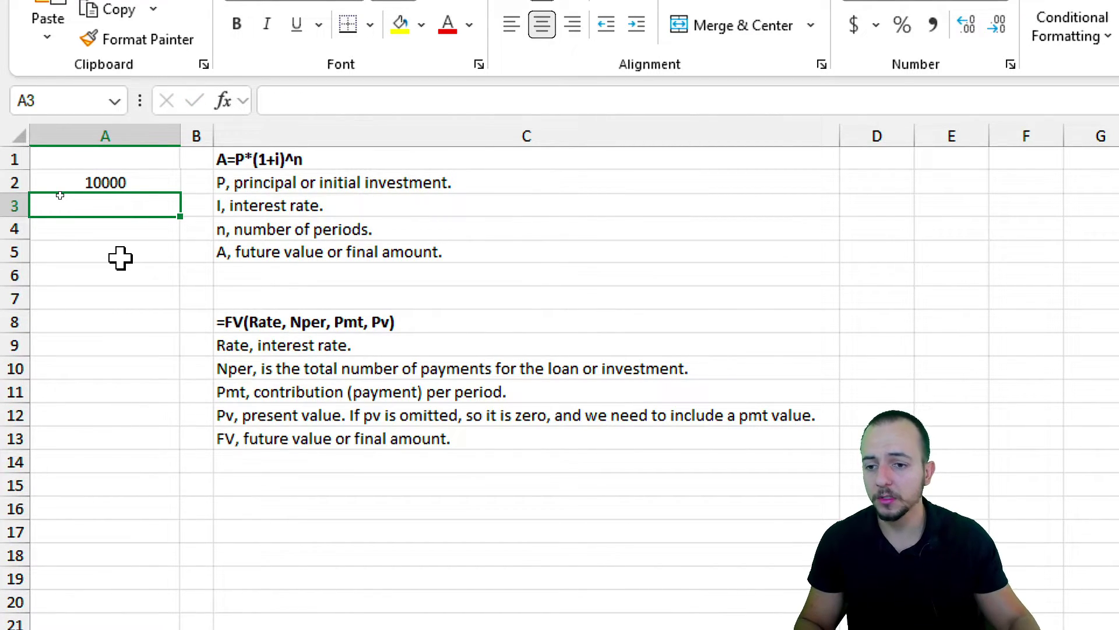
pyautogui.press('Return')
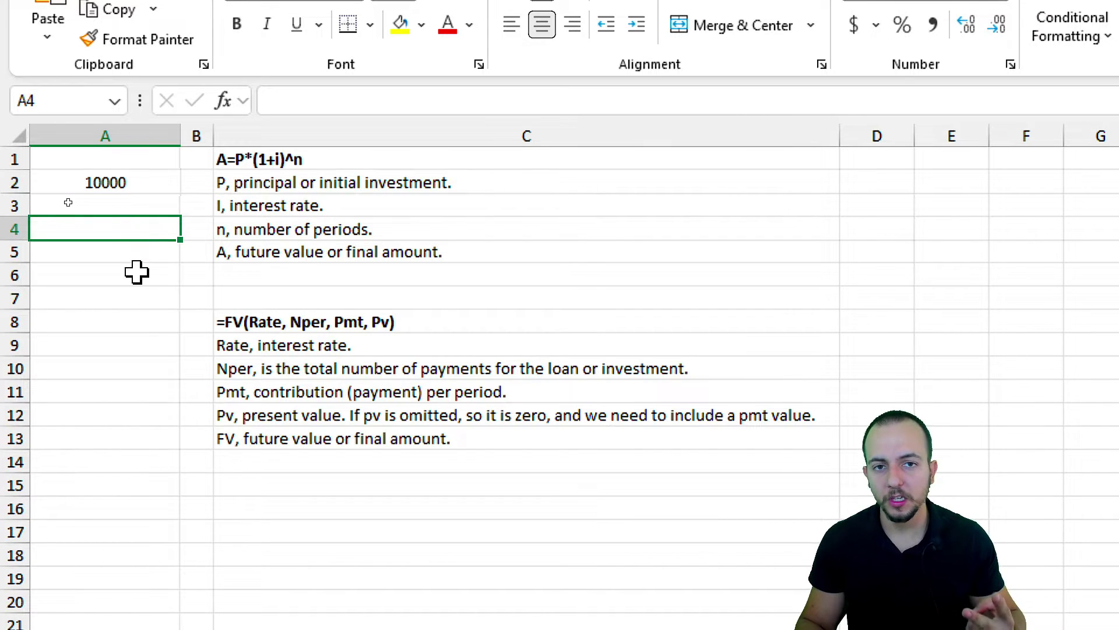
pyautogui.write('24')
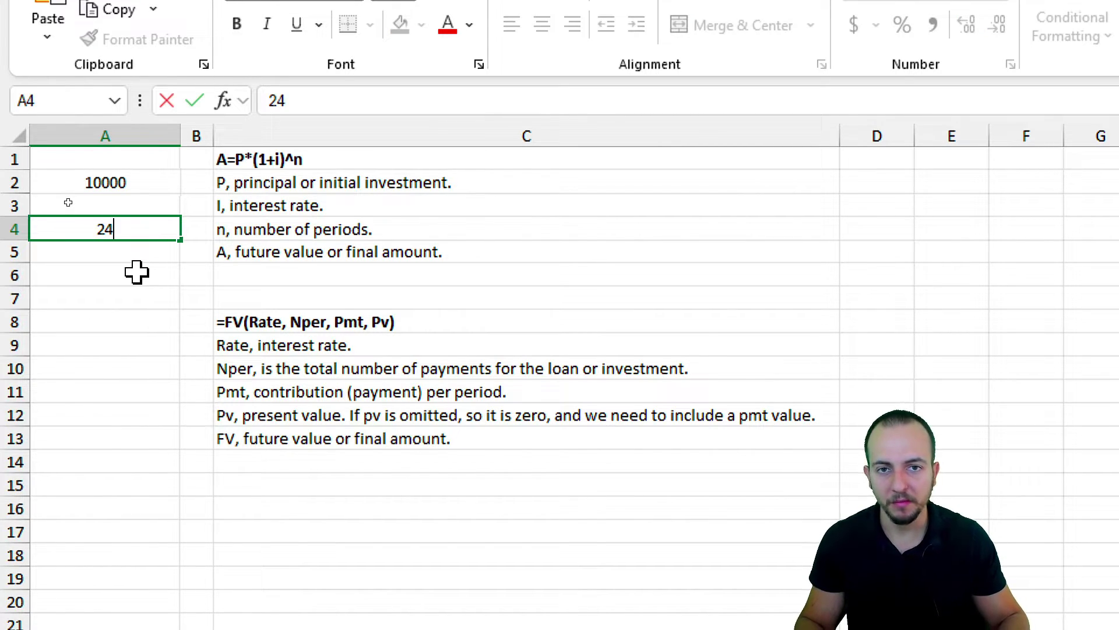
pyautogui.press('Return')
pyautogui.click(159, 205)
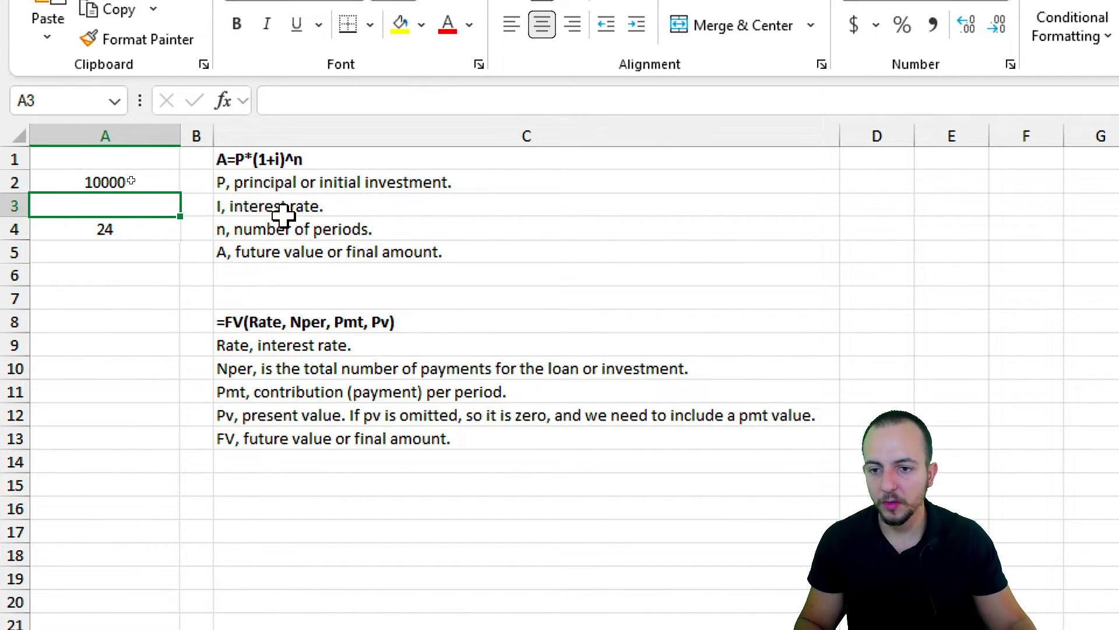
pyautogui.write('10%')
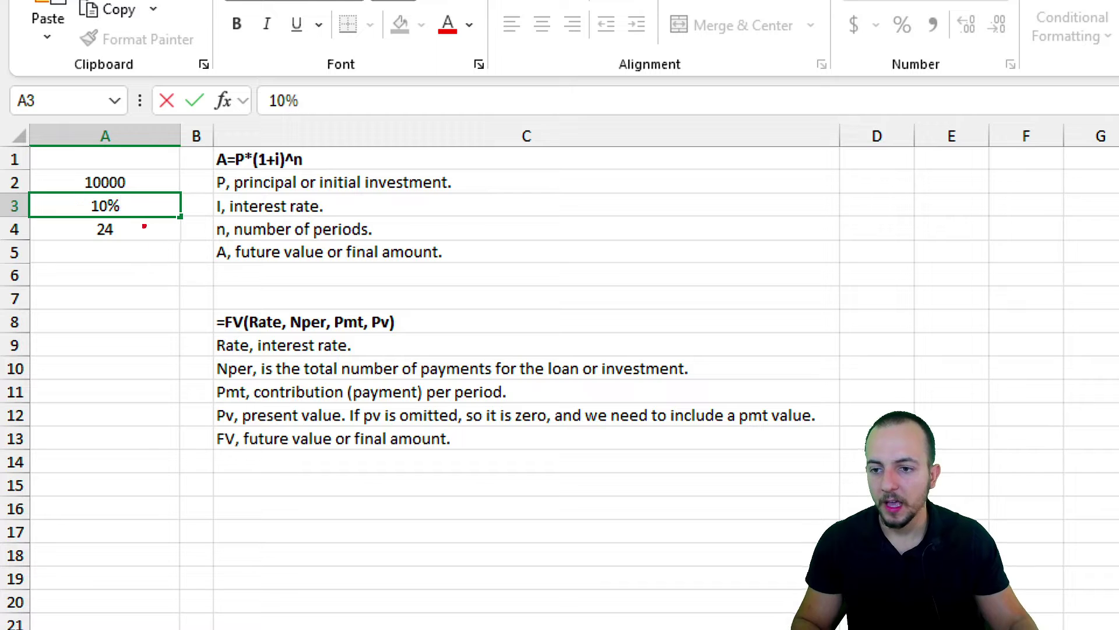
pyautogui.moveTo(79, 189)
pyautogui.mouseDown()
pyautogui.moveTo(152, 220)
pyautogui.moveTo(188, 209)
pyautogui.moveTo(169, 237)
pyautogui.moveTo(54, 294)
pyautogui.mouseUp()
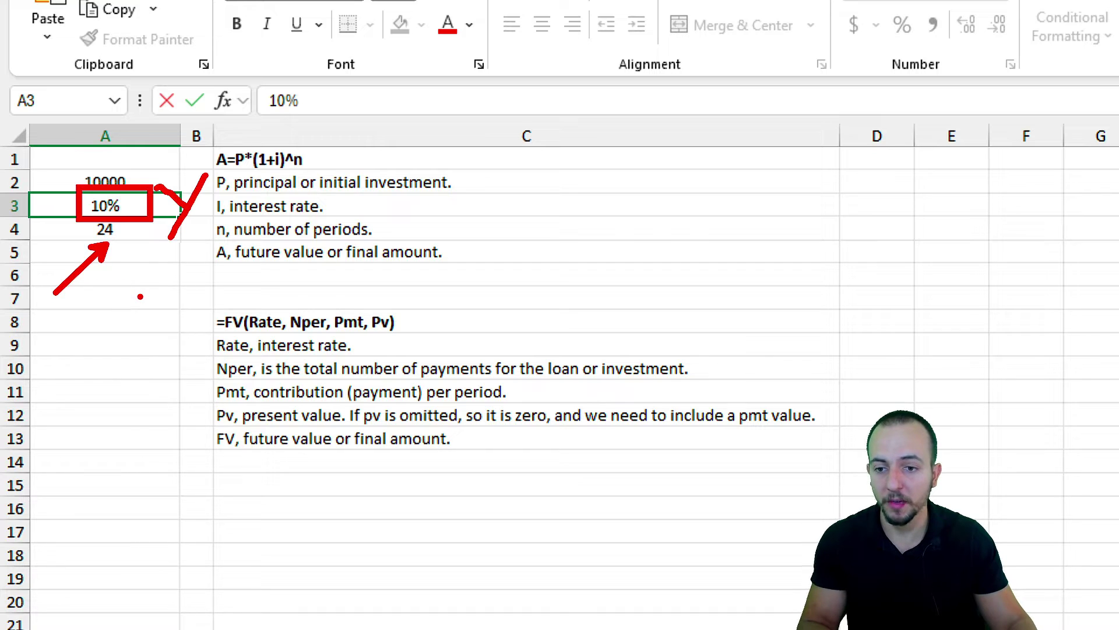
pyautogui.moveTo(222, 240); pyautogui.dragTo(389, 239)
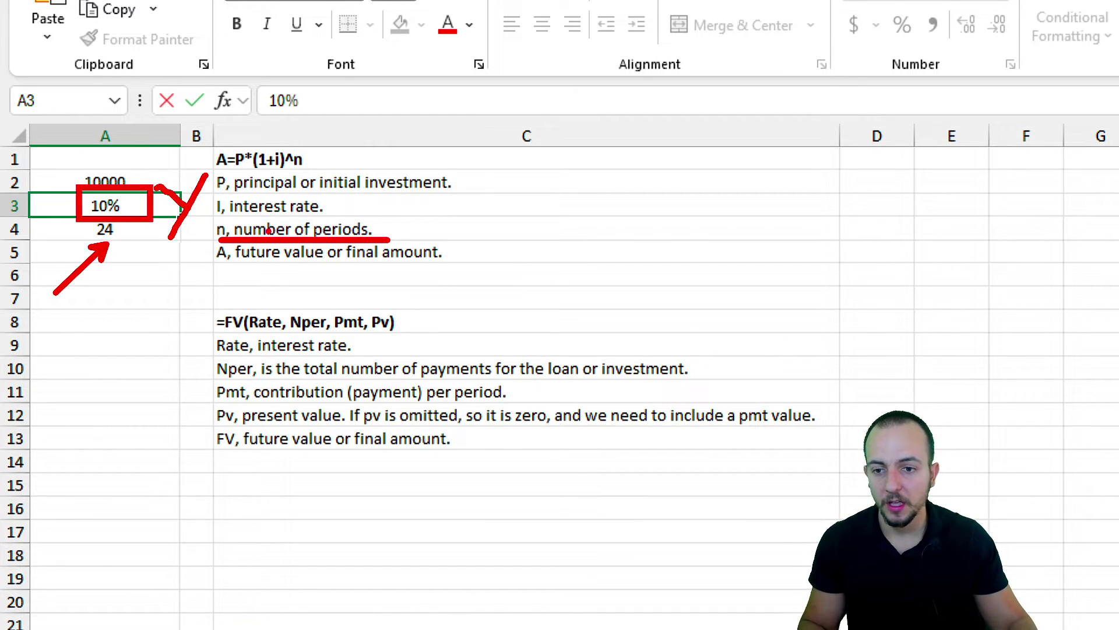
pyautogui.hotkey('ctrl', 'z')
pyautogui.hotkey('ctrl', 'z')
pyautogui.hotkey('ctrl', 'z')
pyautogui.hotkey('ctrl', 'z')
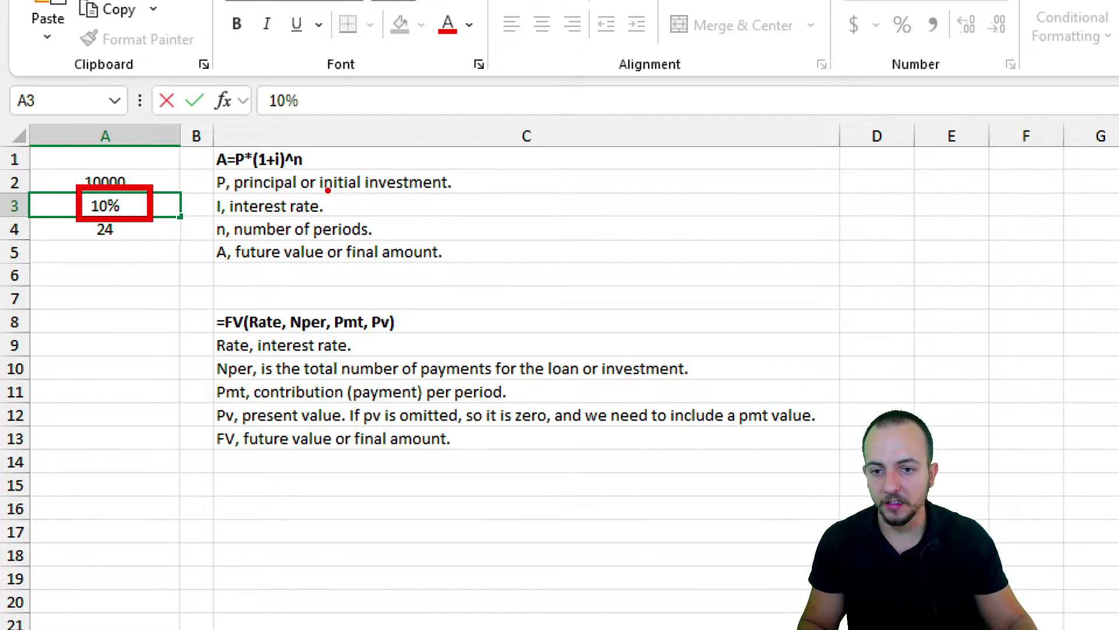
pyautogui.moveTo(328, 190); pyautogui.dragTo(341, 206)
pyautogui.moveTo(351, 187)
pyautogui.mouseDown()
pyautogui.moveTo(315, 225)
pyautogui.moveTo(401, 238)
pyautogui.mouseUp()
pyautogui.moveTo(413, 223); pyautogui.dragTo(365, 295)
pyautogui.hotkey('ctrl', 'z')
pyautogui.hotkey('ctrl', 'z')
pyautogui.hotkey('ctrl', 'z')
pyautogui.hotkey('ctrl', 'z')
pyautogui.hotkey('ctrl', 'z')
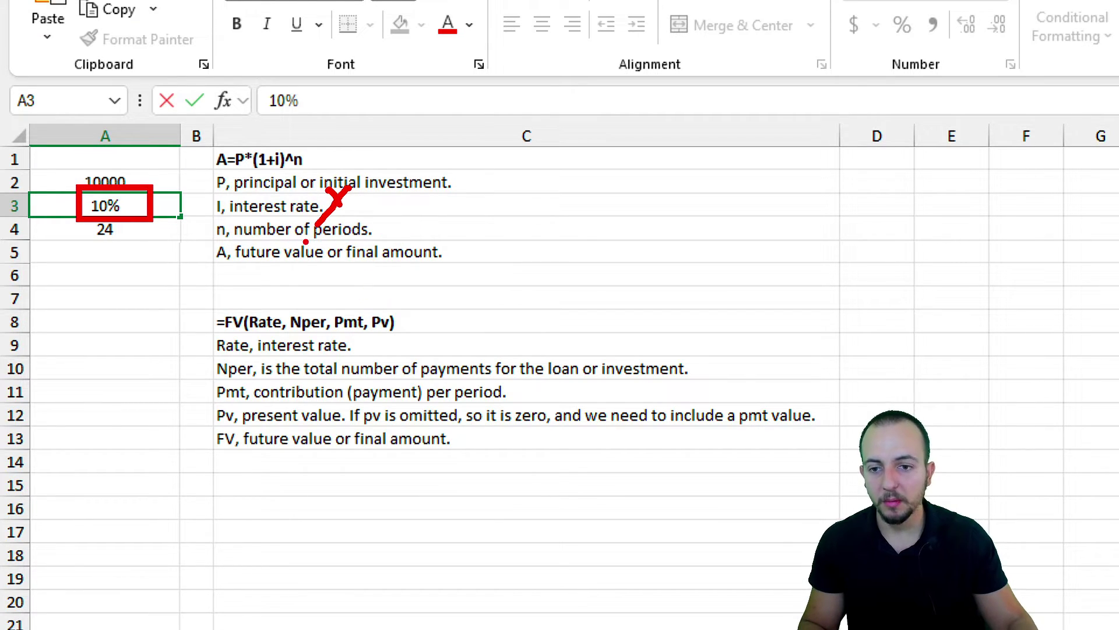
pyautogui.moveTo(110, 239); pyautogui.dragTo(136, 282)
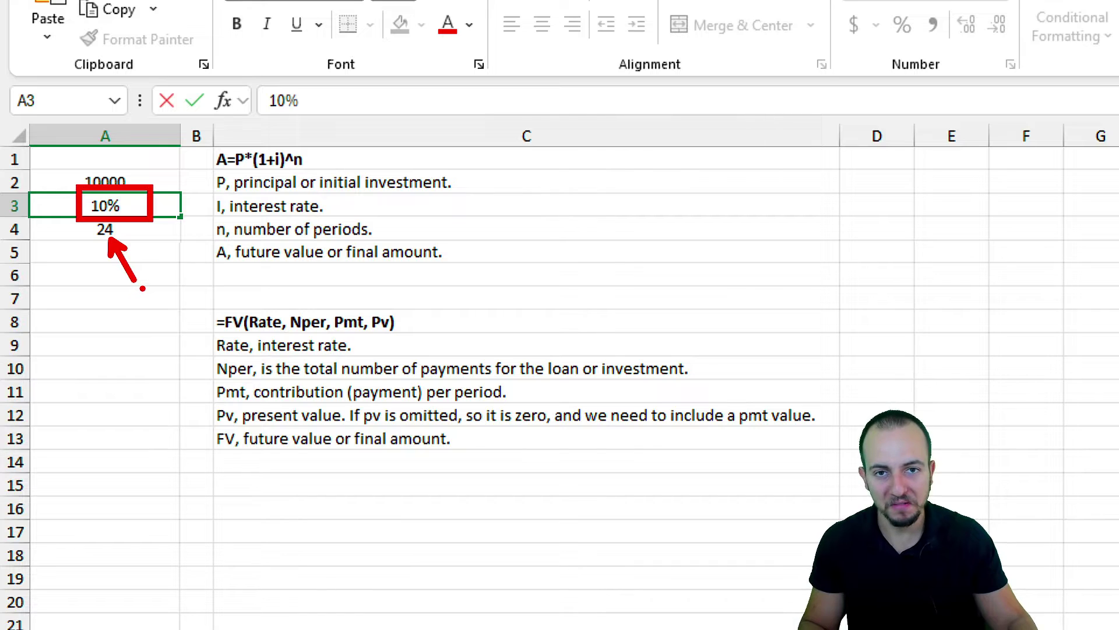
pyautogui.hotkey('ctrl', 'z')
pyautogui.moveTo(164, 208); pyautogui.dragTo(210, 206)
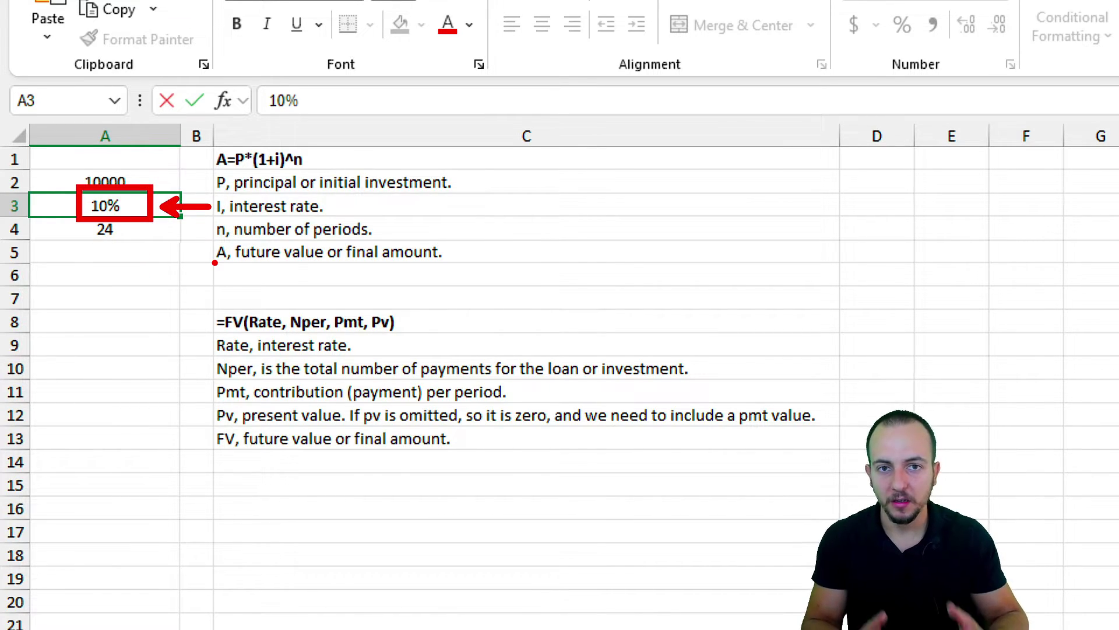
pyautogui.press('Escape')
pyautogui.press('Delete')
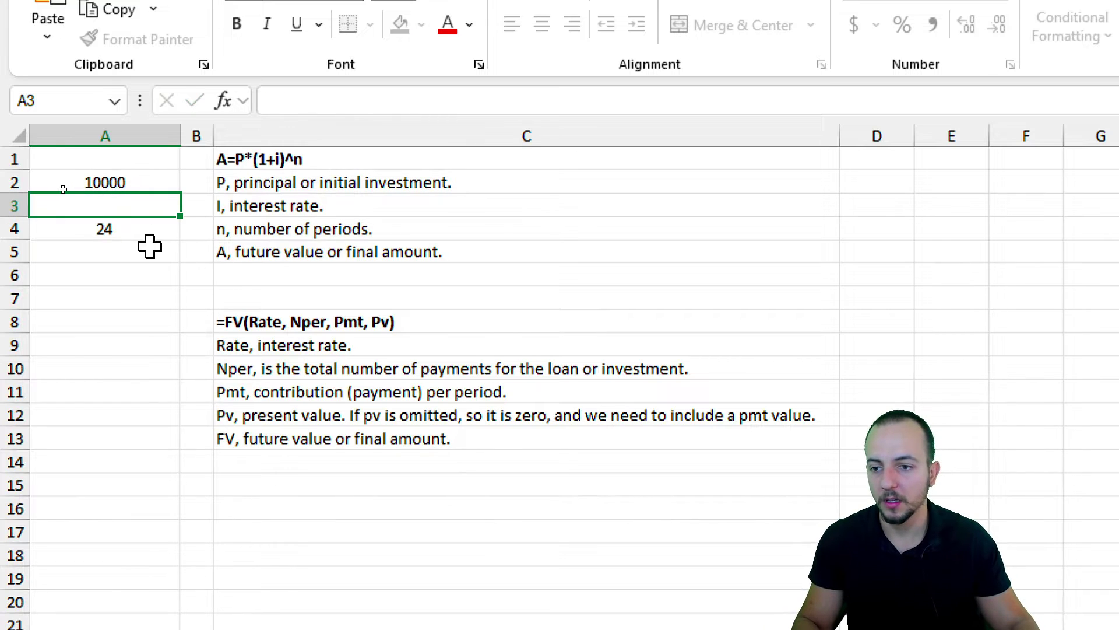
# Enter the monthly interest rate in A3 as =10%/12 and format it as a percentage with two decimals.
pyautogui.write('=10')
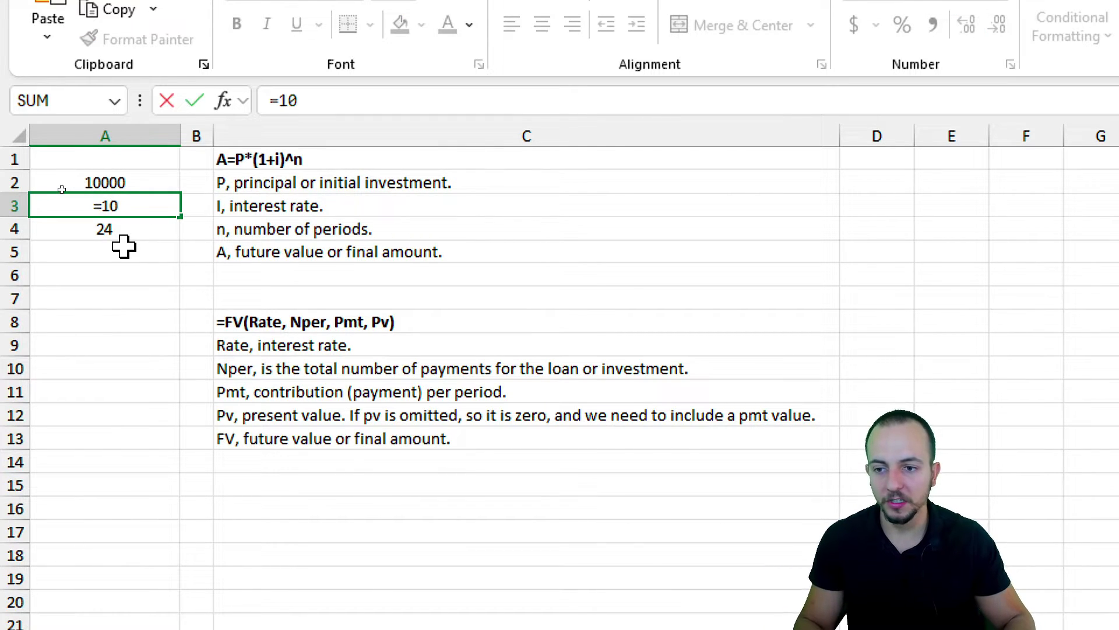
pyautogui.write('%/12')
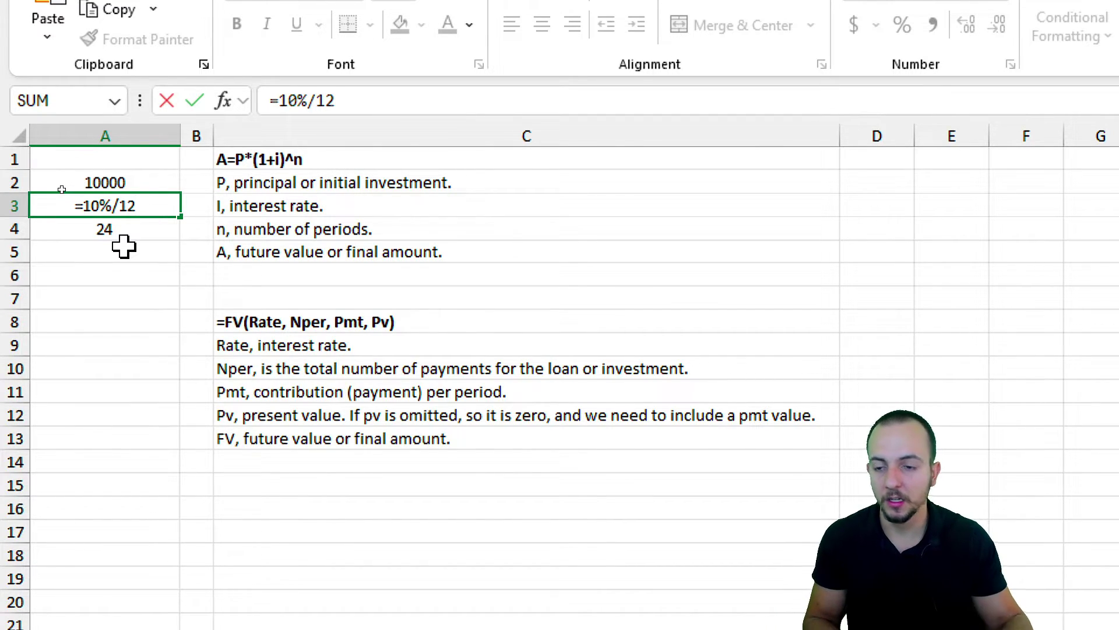
pyautogui.press('Return')
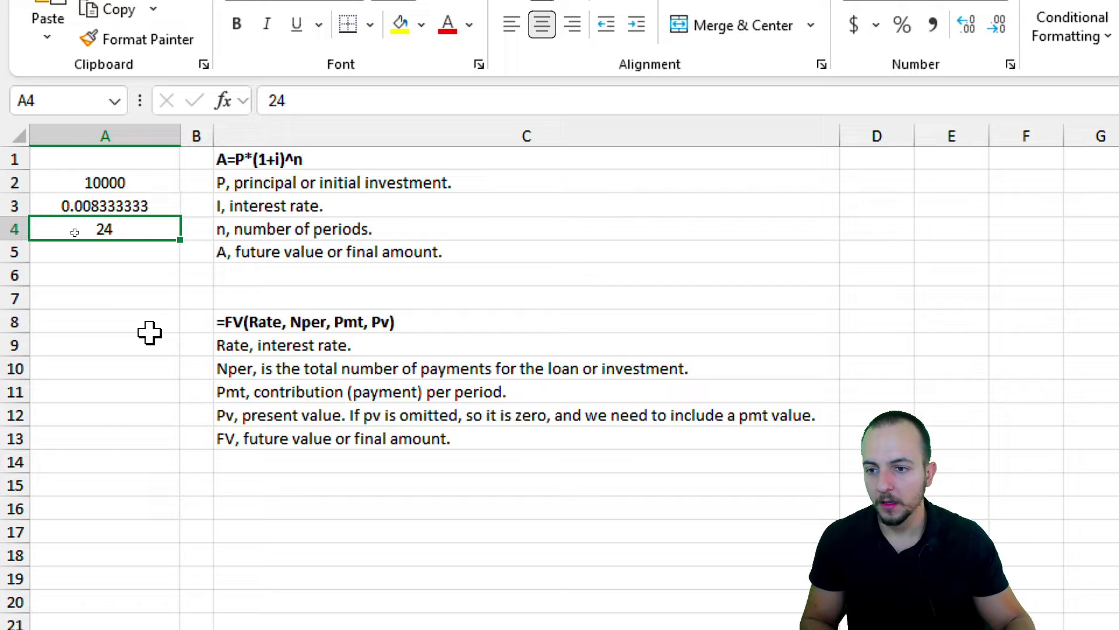
pyautogui.click(146, 208)
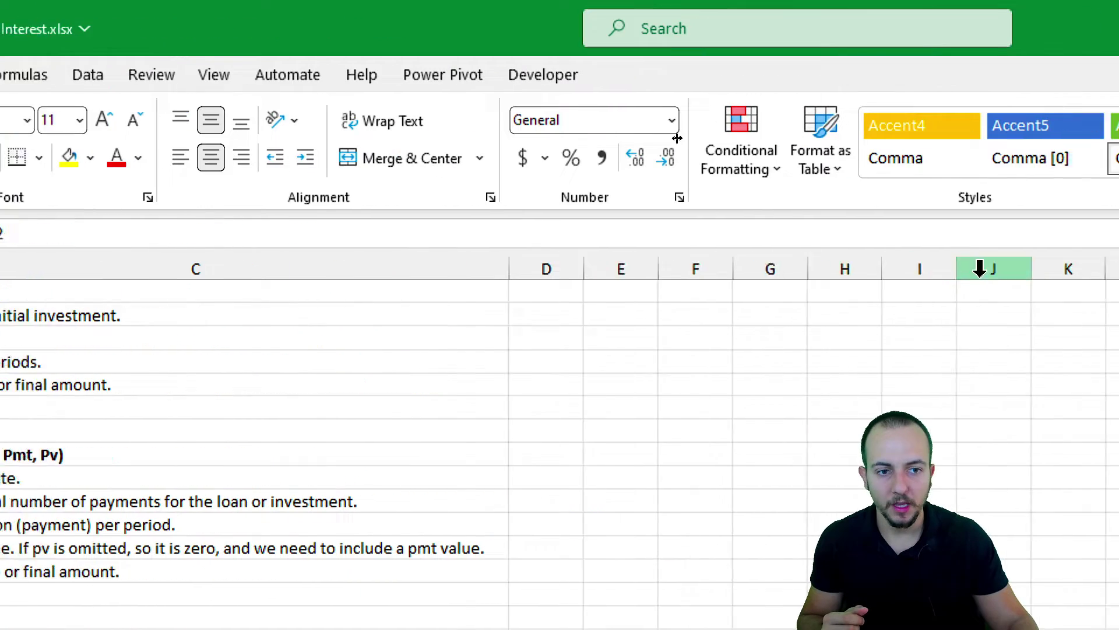
pyautogui.click(576, 160)
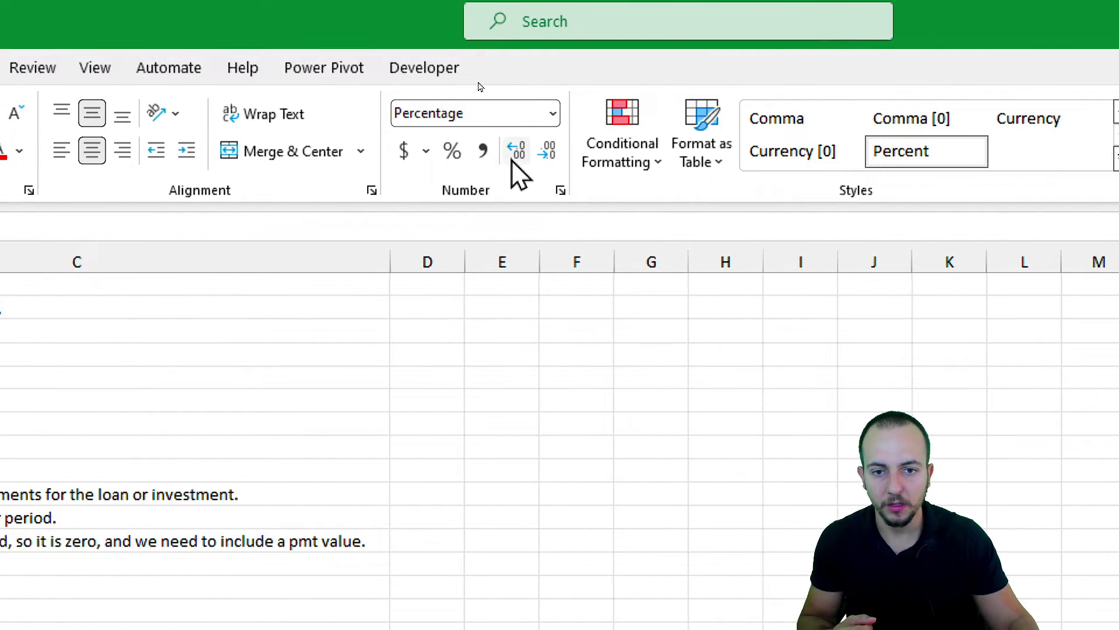
pyautogui.click(517, 158)
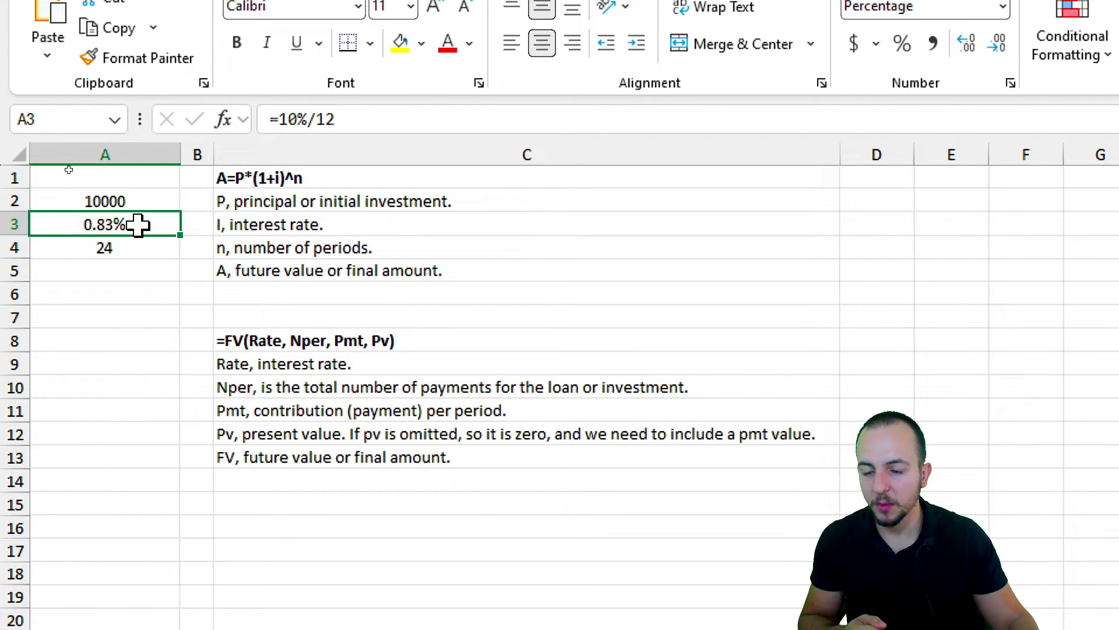
# Format the principal in A2 with the dollar accounting number format.
pyautogui.click(145, 206)
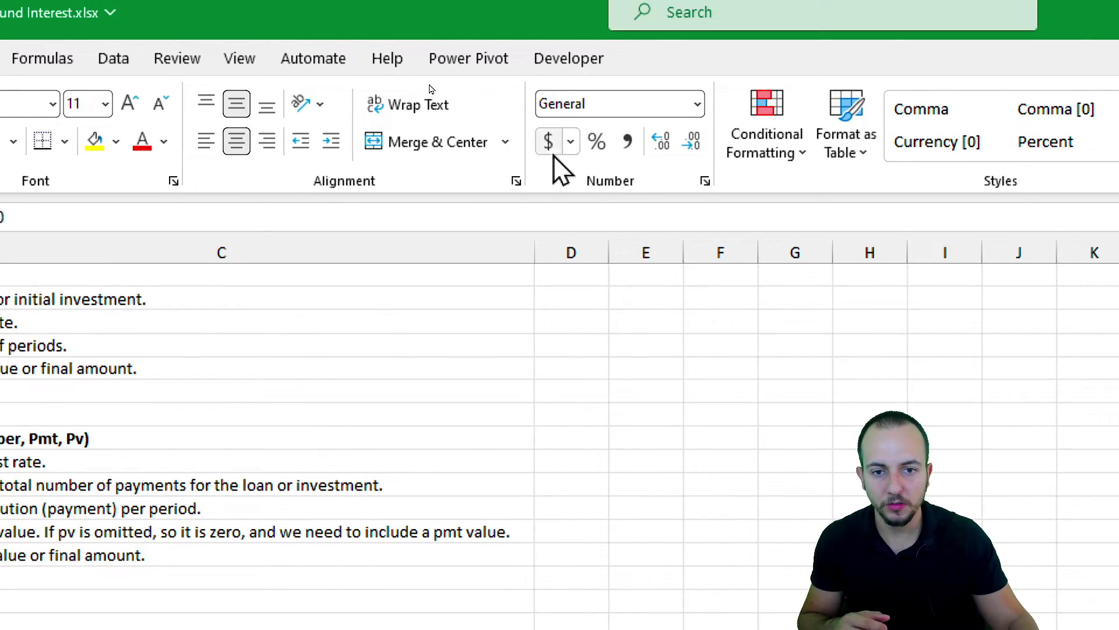
pyautogui.click(853, 44)
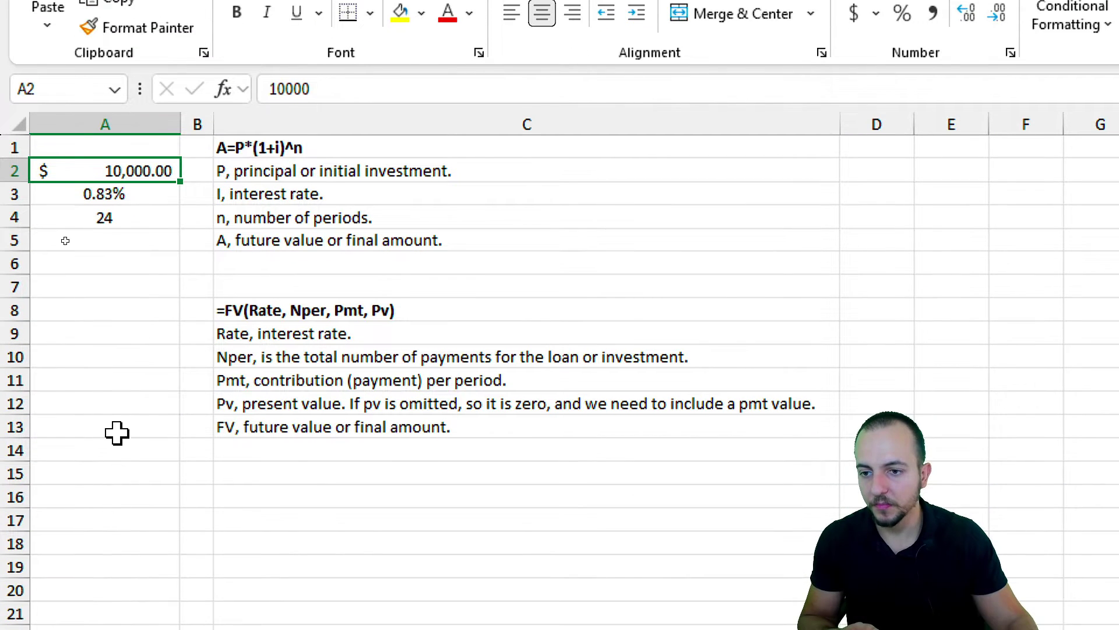
pyautogui.click(138, 194)
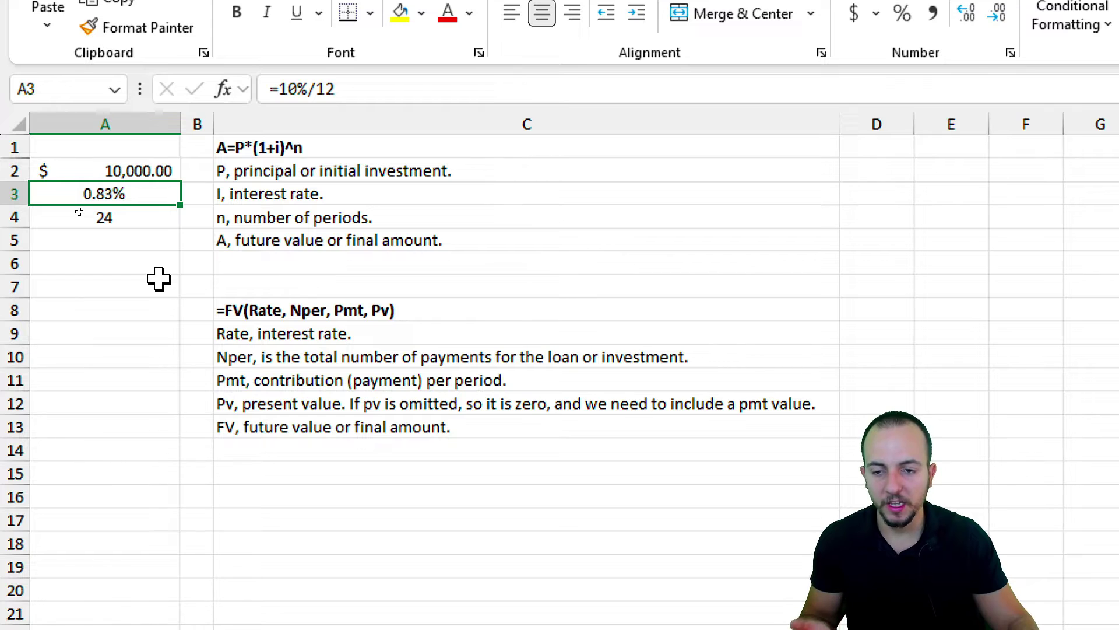
pyautogui.click(137, 220)
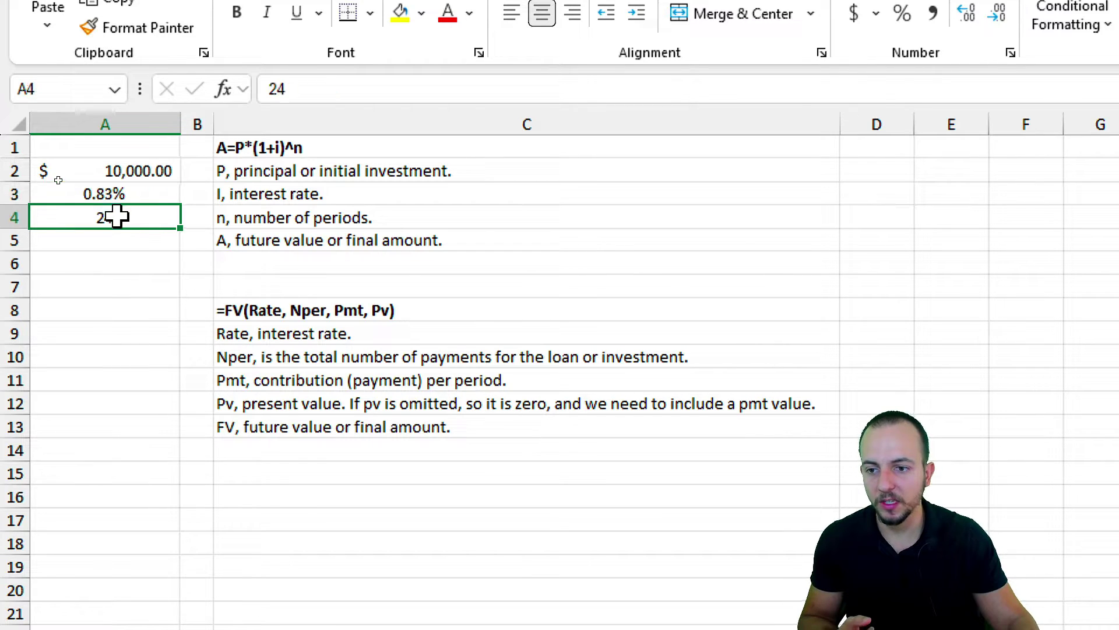
# Enter the compound interest formula =A2*(1+A3)^A4 in A5 to calculate the future value.
pyautogui.click(144, 245)
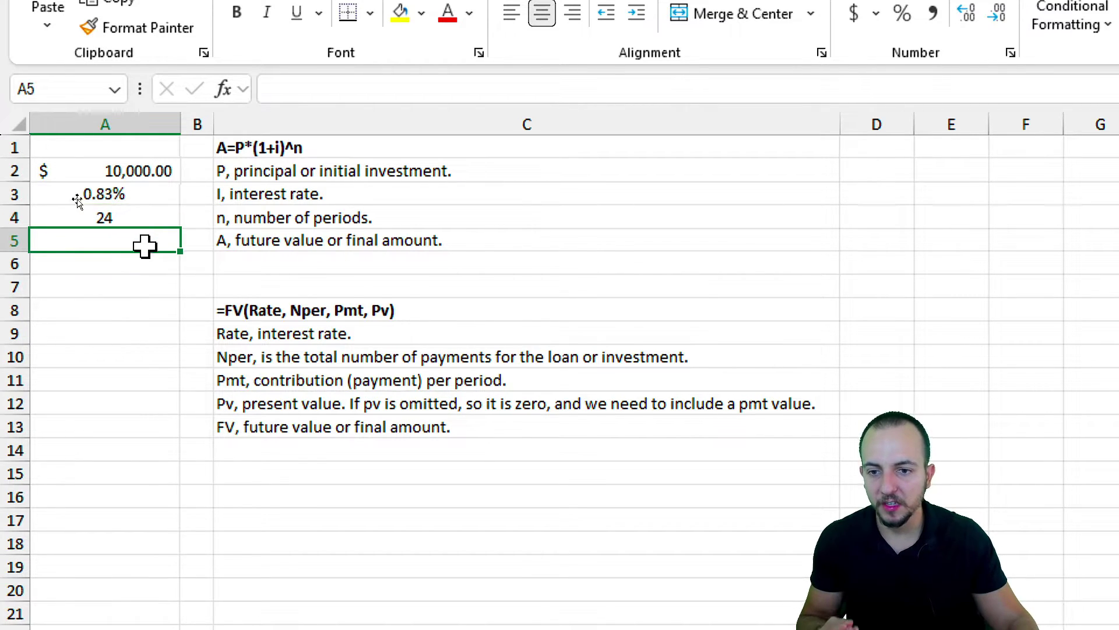
pyautogui.click(322, 243)
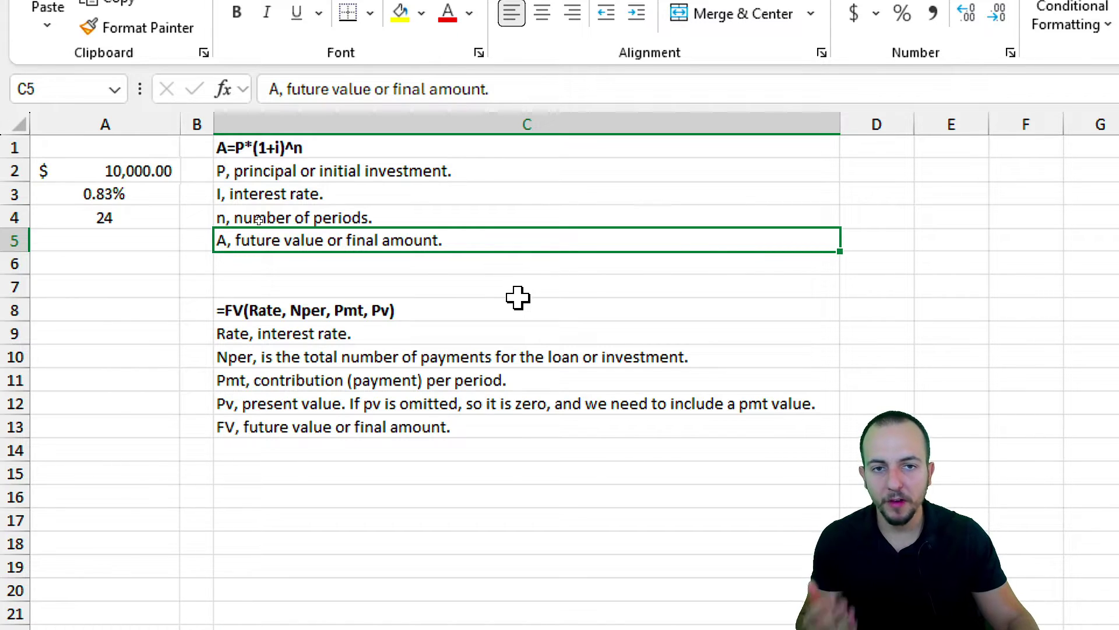
pyautogui.moveTo(140, 227); pyautogui.dragTo(143, 170)
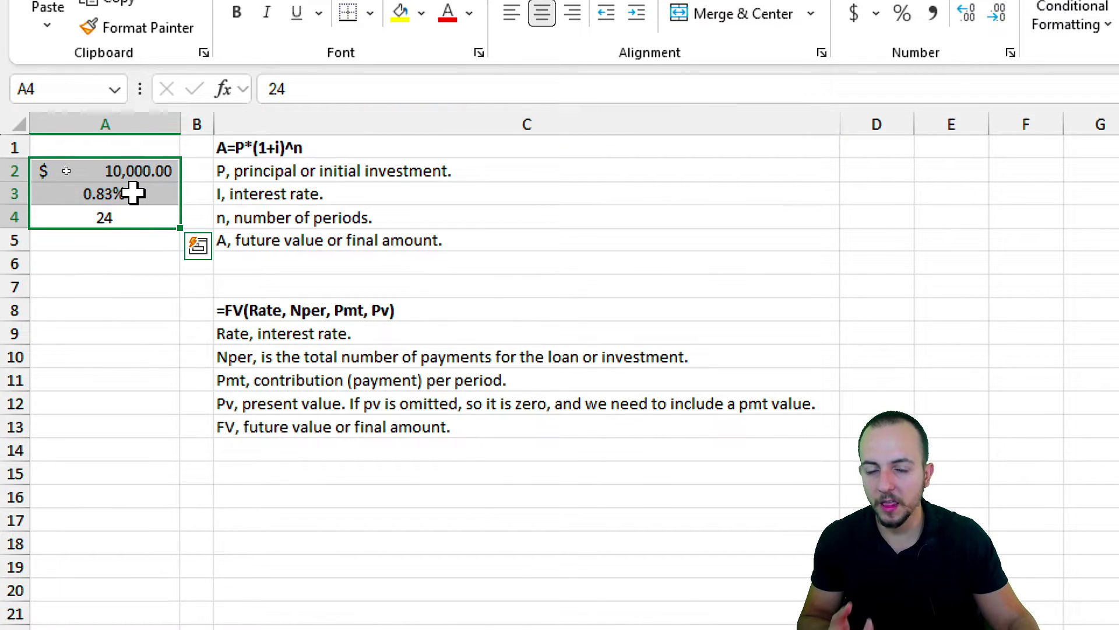
pyautogui.click(138, 239)
pyautogui.write('=')
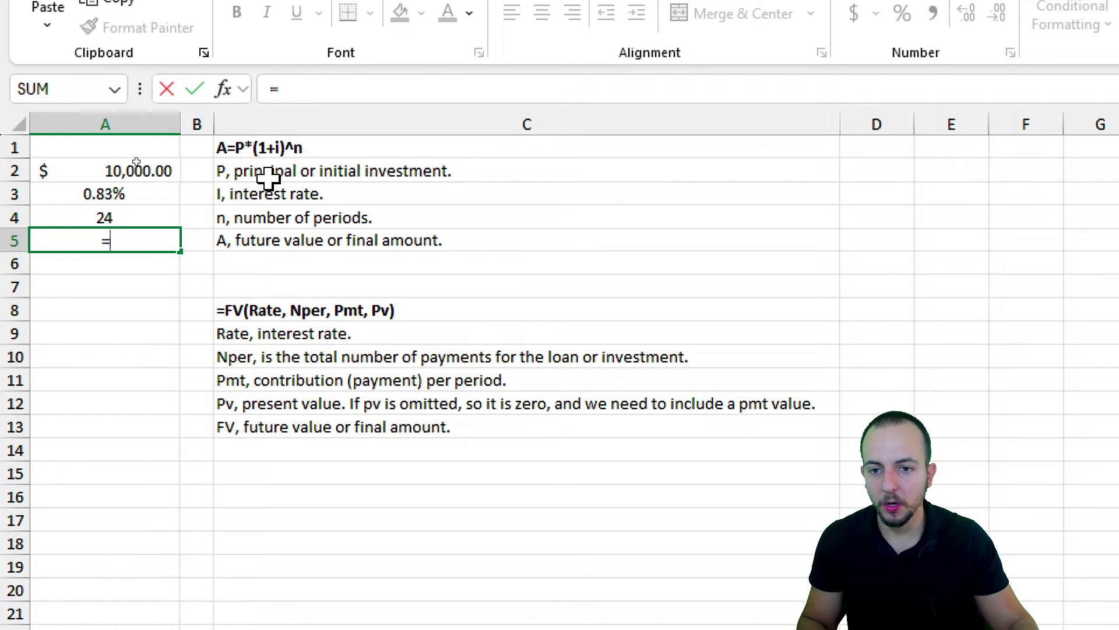
pyautogui.click(110, 172)
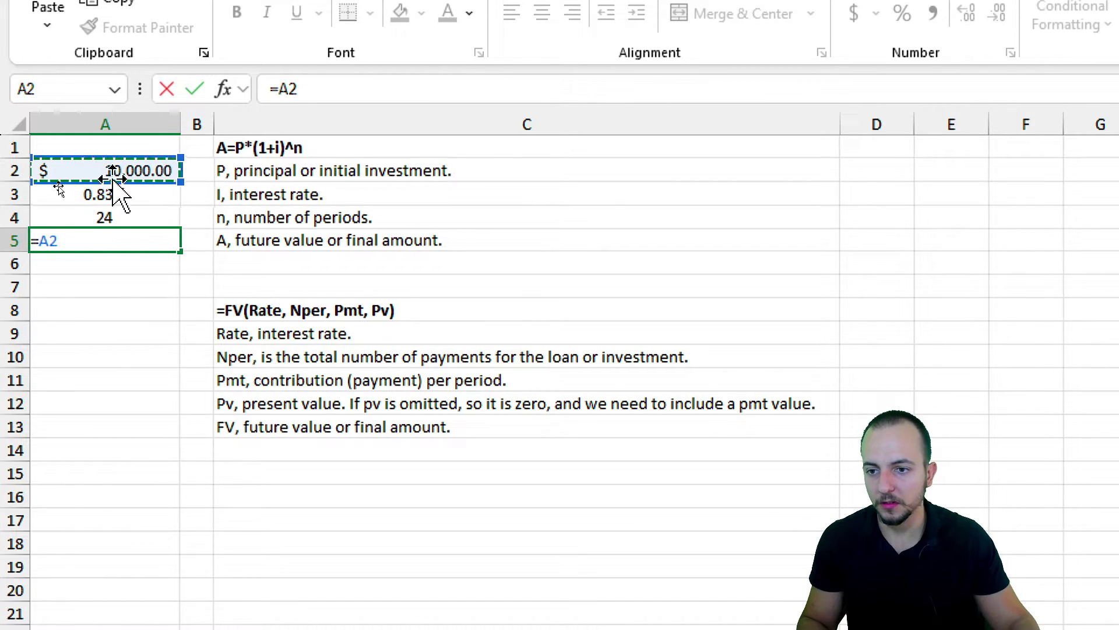
pyautogui.write('*')
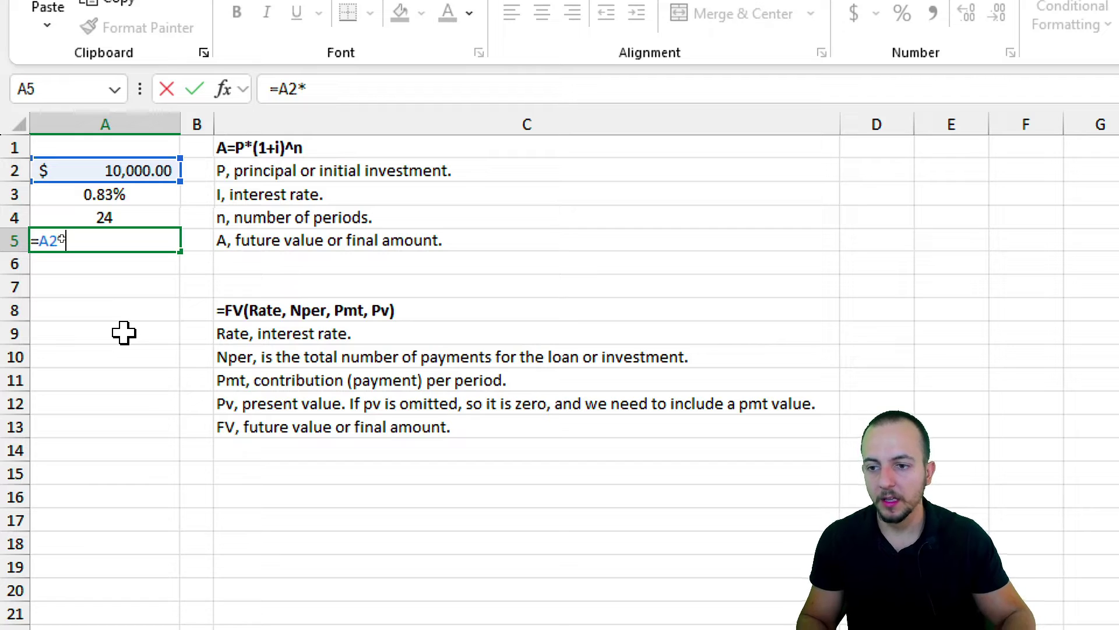
pyautogui.write('(')
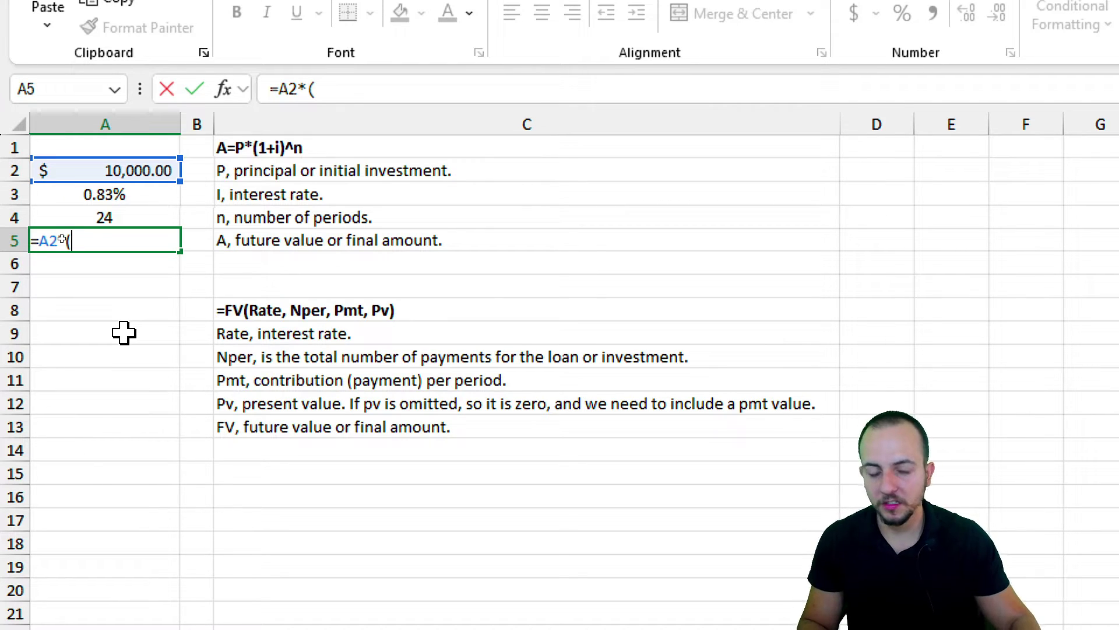
pyautogui.write('1+')
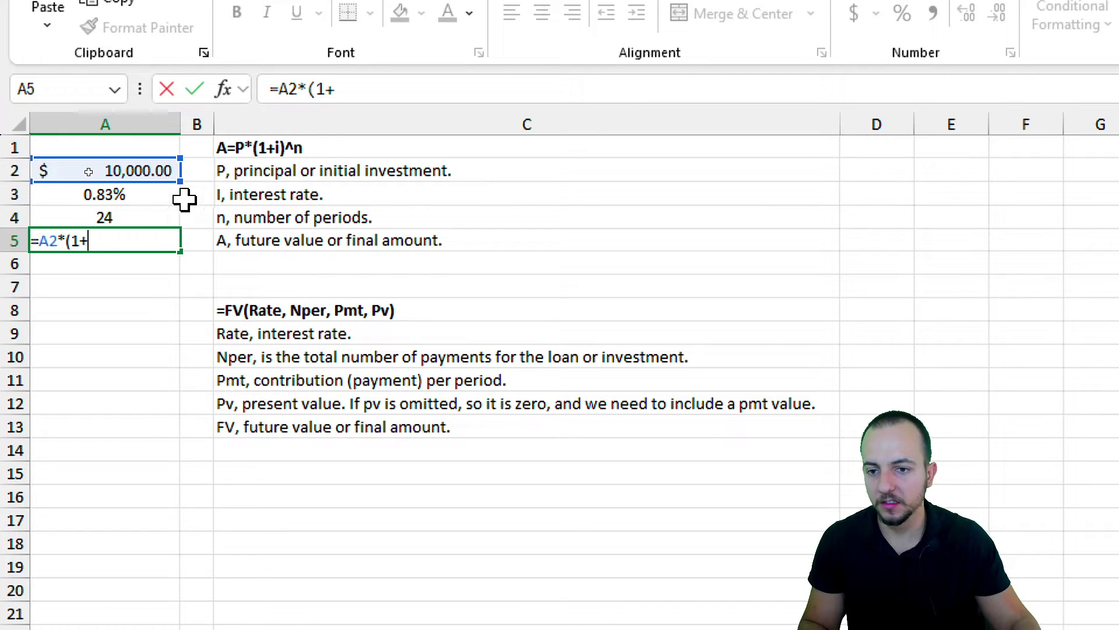
pyautogui.click(140, 201)
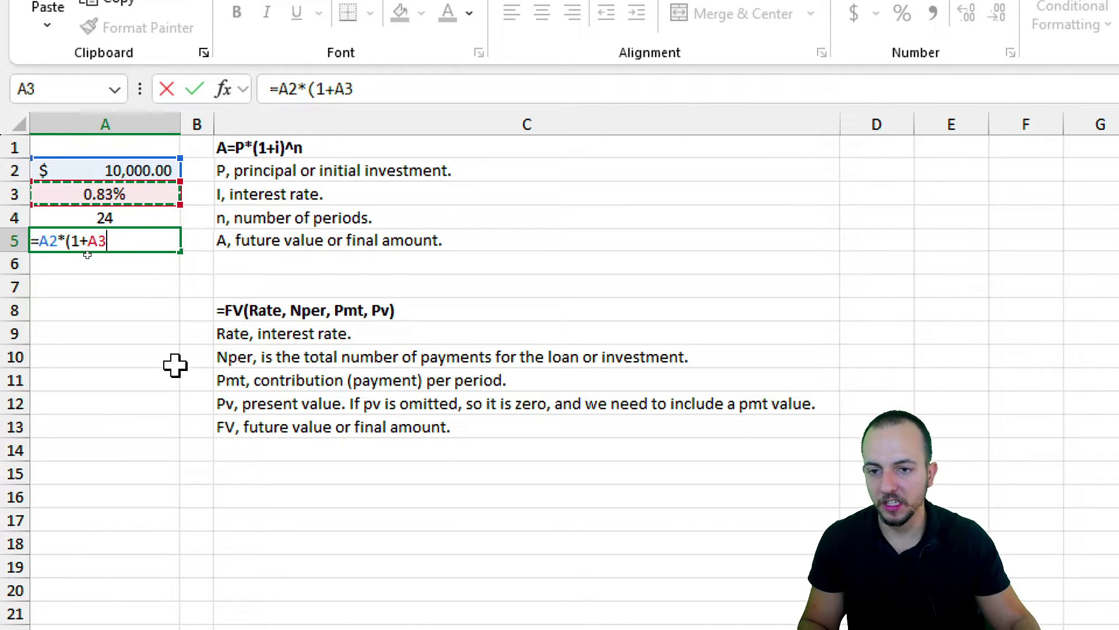
pyautogui.write(')')
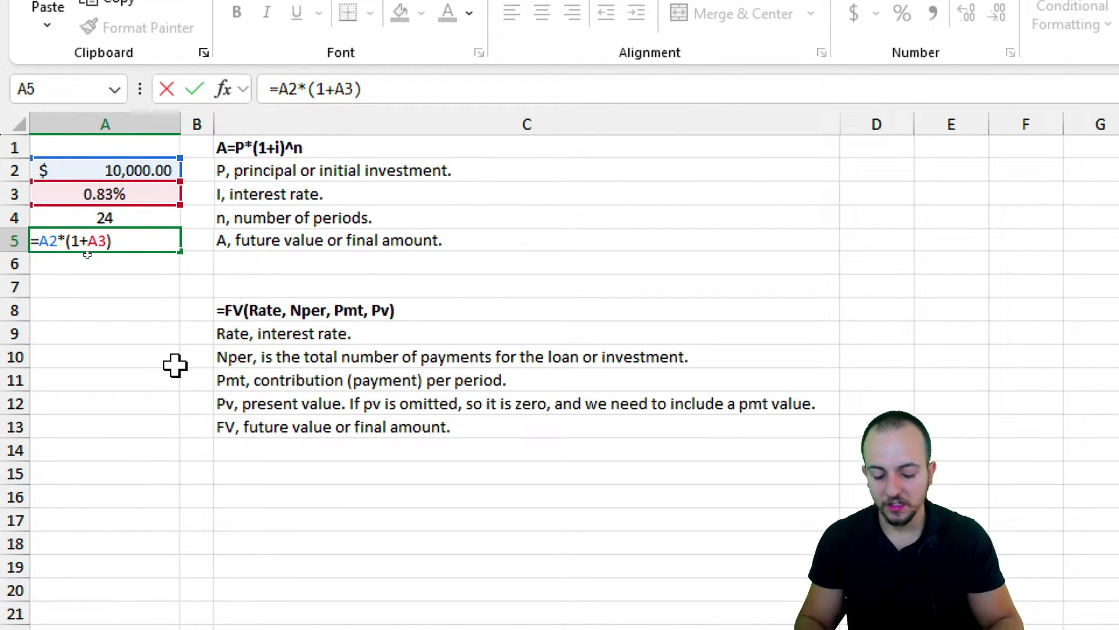
pyautogui.write('^')
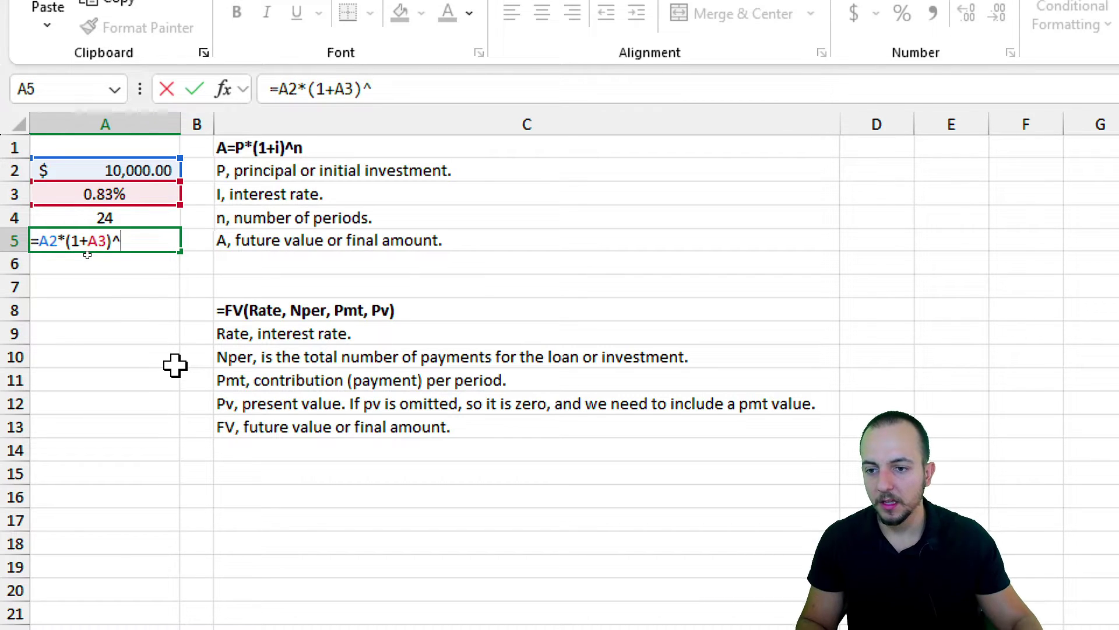
pyautogui.click(130, 218)
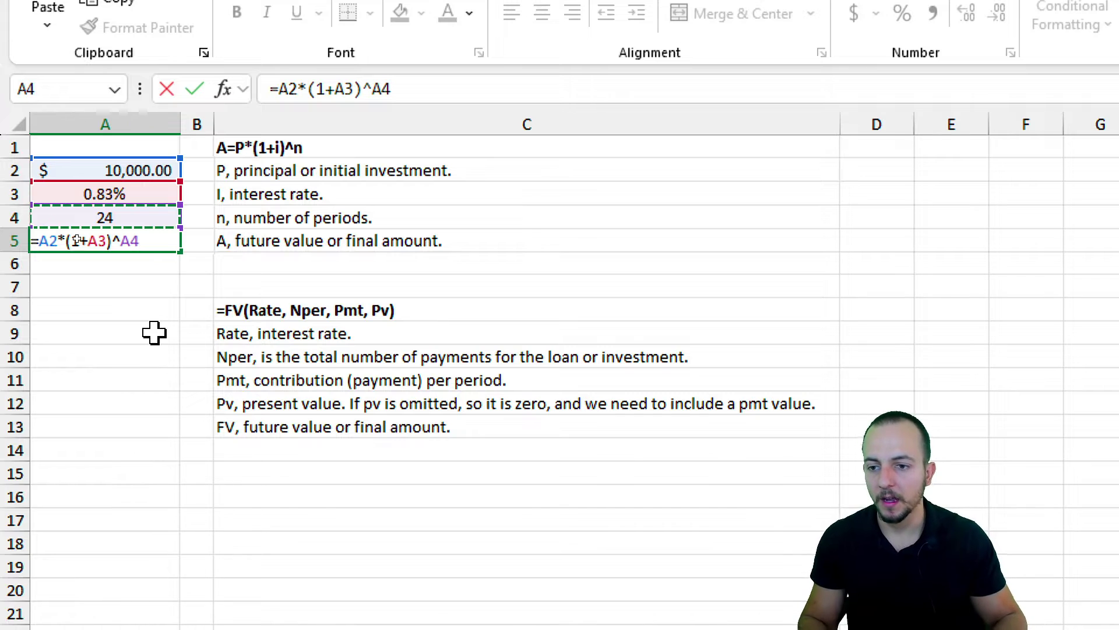
pyautogui.hotkey('ctrl', 'Return')
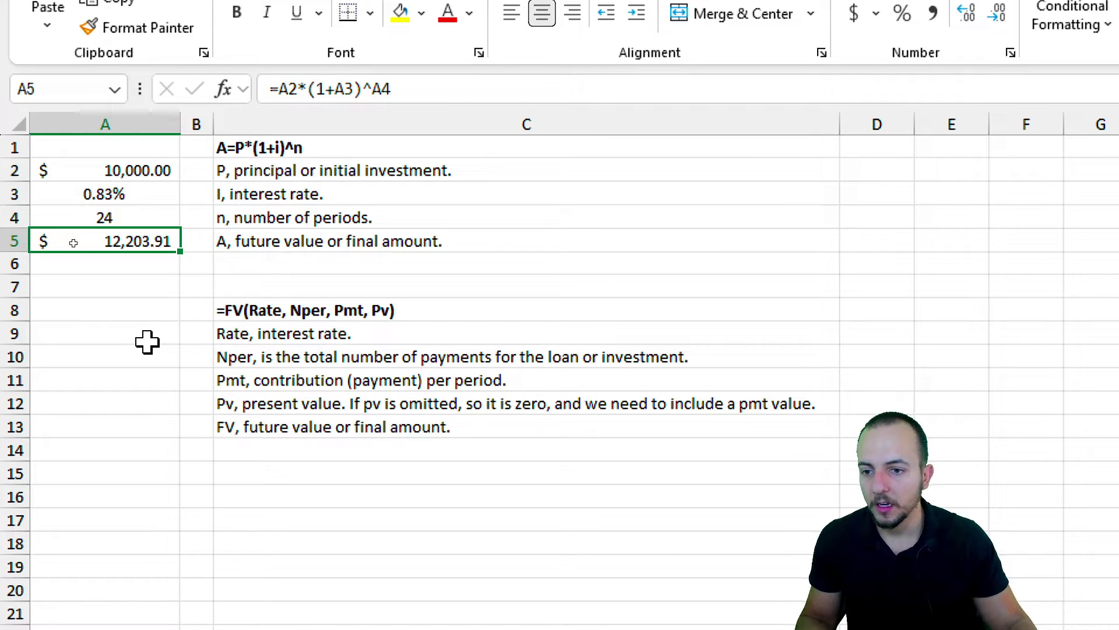
# Check the cell references in the A5 future value formula against the inputs in A2 to A4.
pyautogui.doubleClick(95, 241)
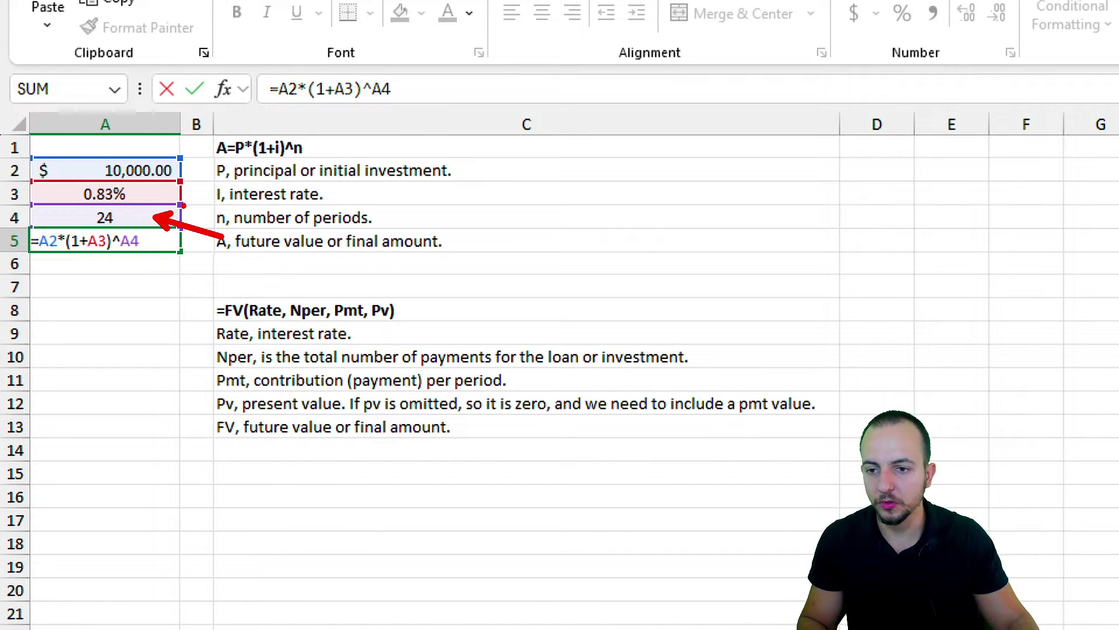
pyautogui.press('Escape')
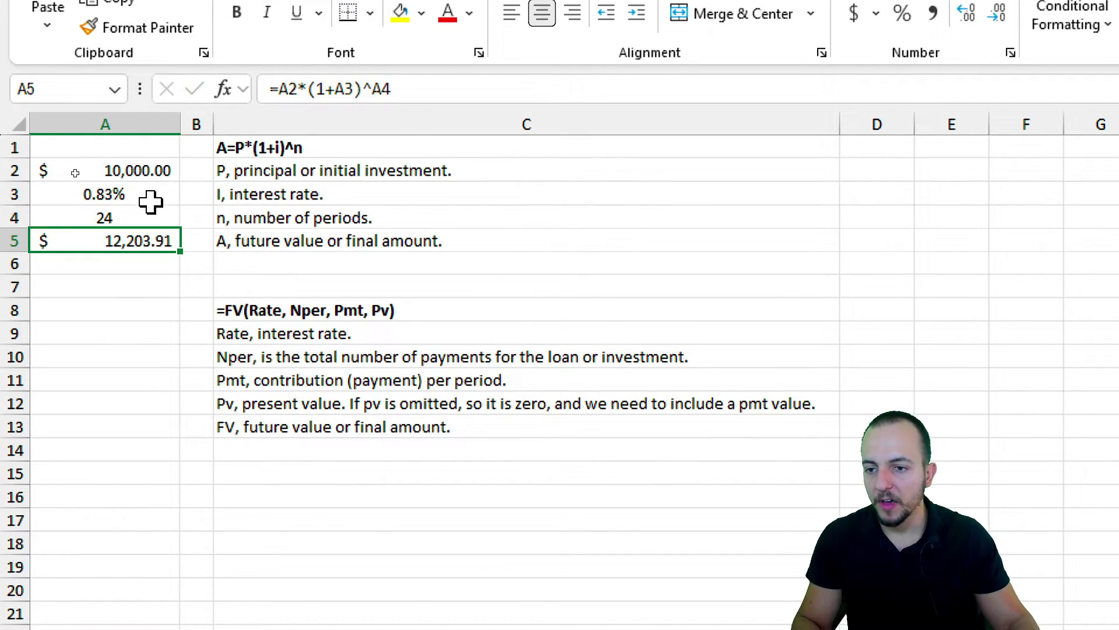
pyautogui.press('Up')
pyautogui.press('Up')
pyautogui.press('Up')
pyautogui.click(153, 241)
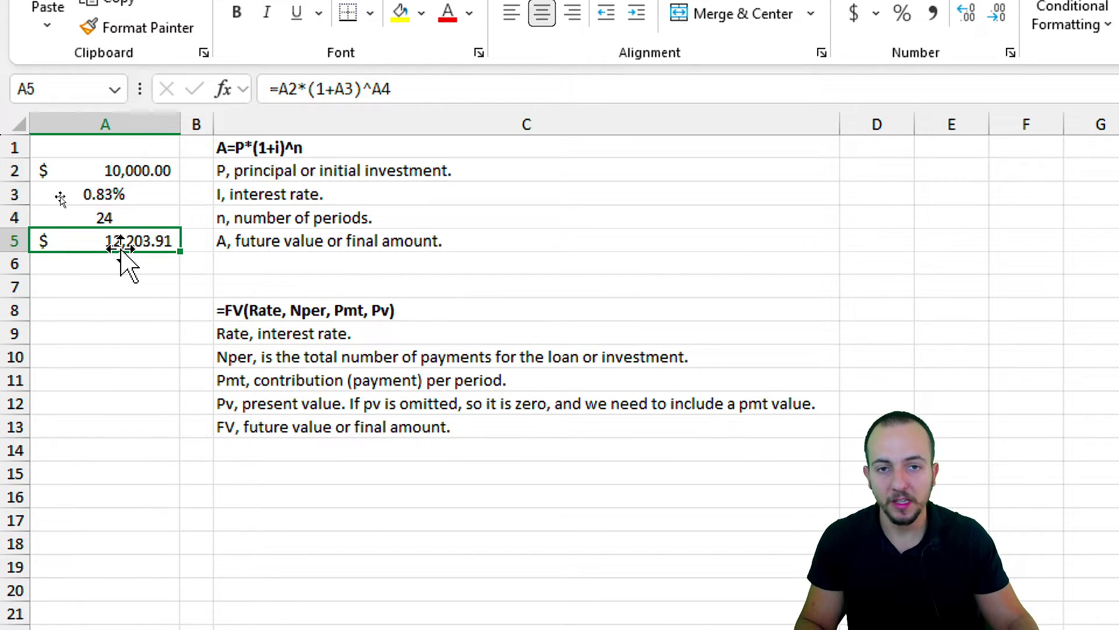
# Set the number of periods in A4 to 36.
pyautogui.click(122, 217)
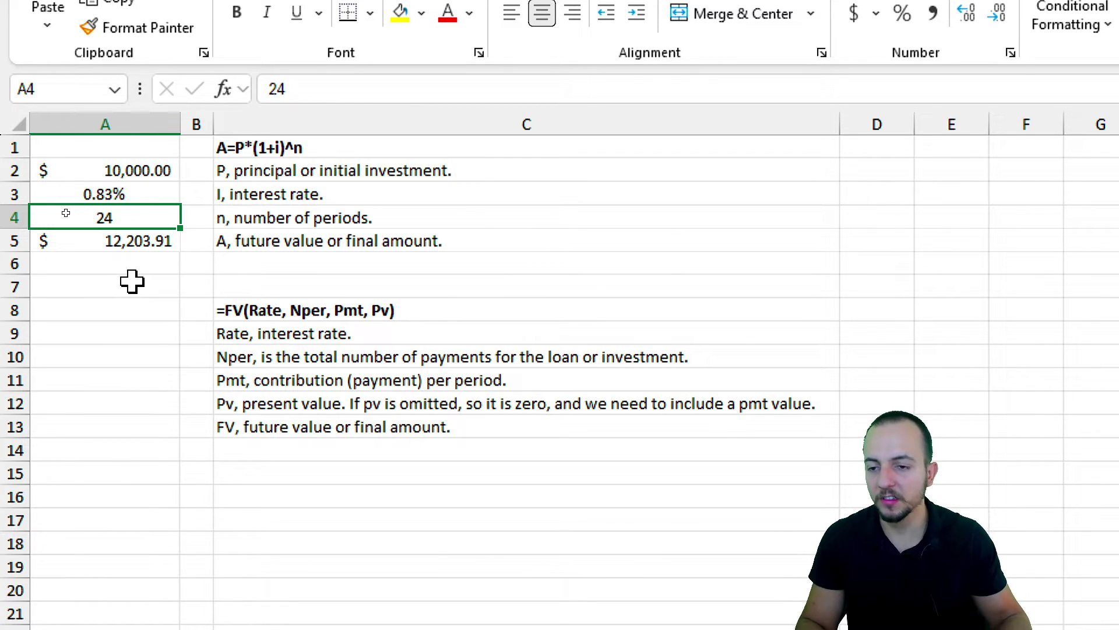
pyautogui.write('36')
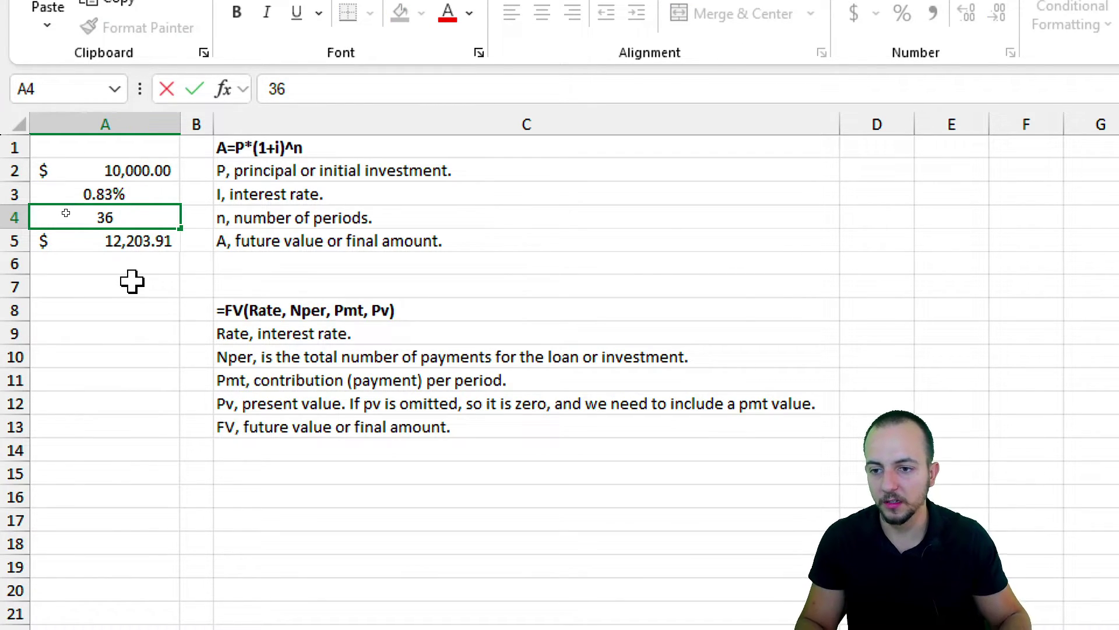
pyautogui.press('Return')
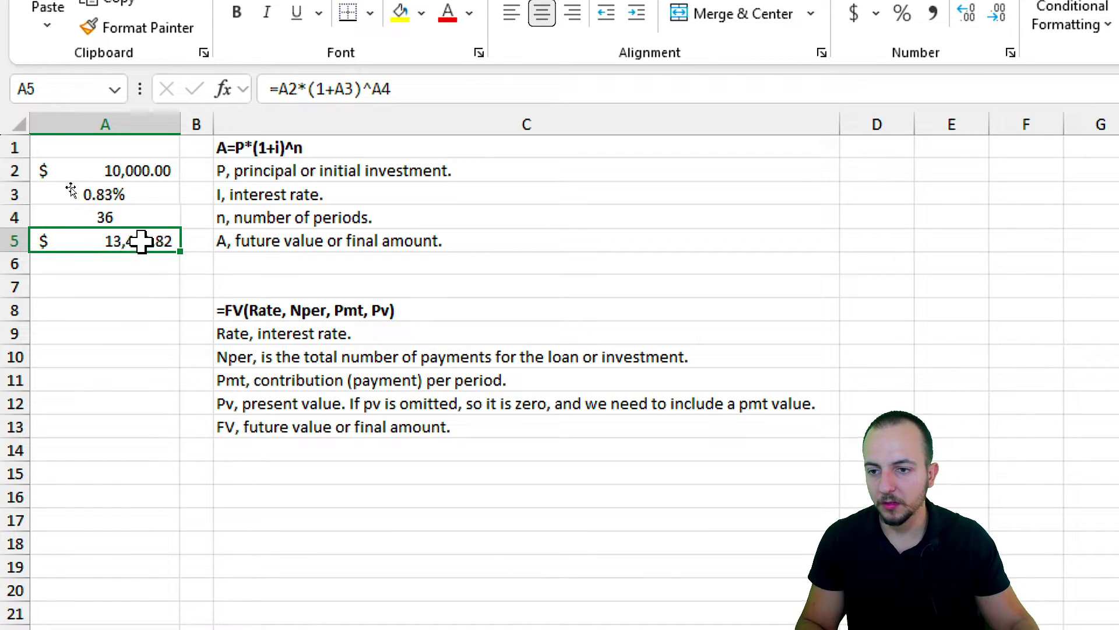
# Set the principal in A2 to 15000 and check the future value in A5.
pyautogui.click(125, 175)
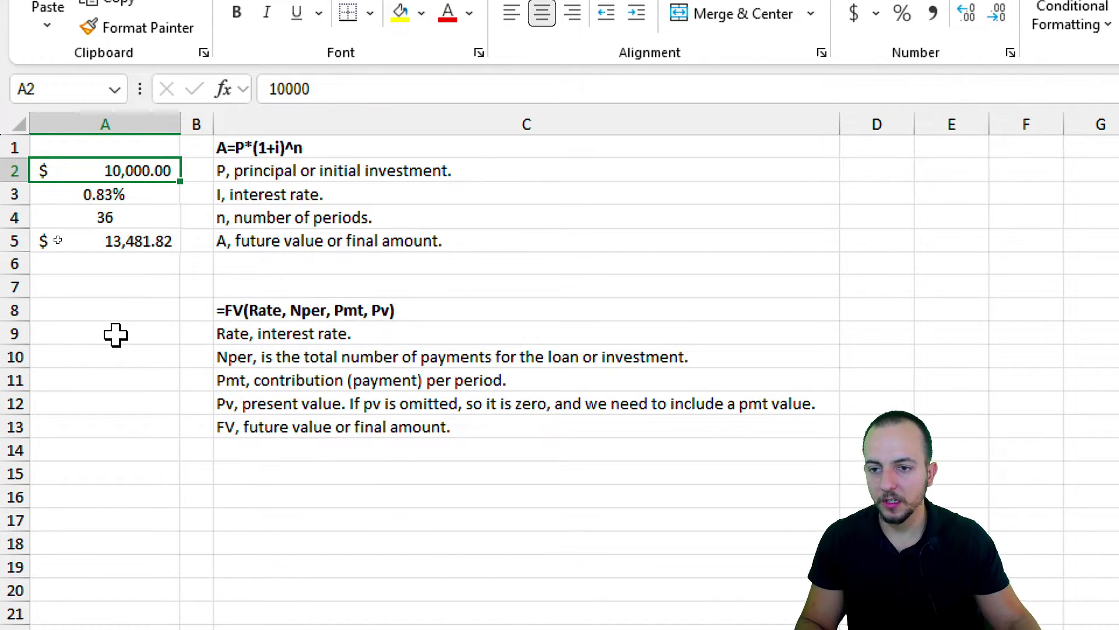
pyautogui.write('15000')
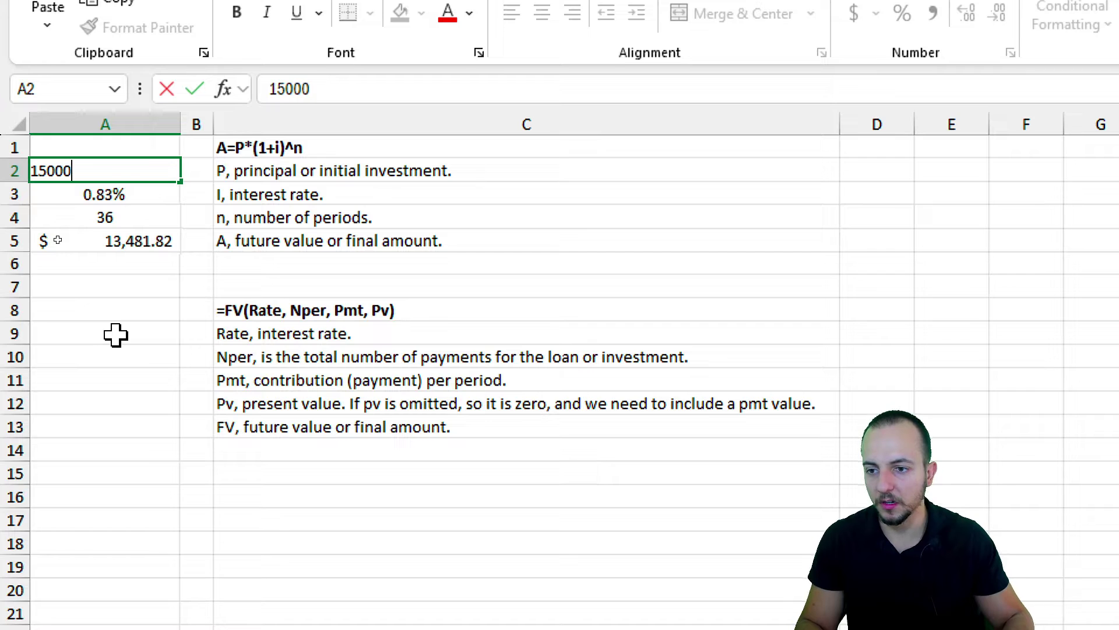
pyautogui.press('Return')
pyautogui.click(148, 240)
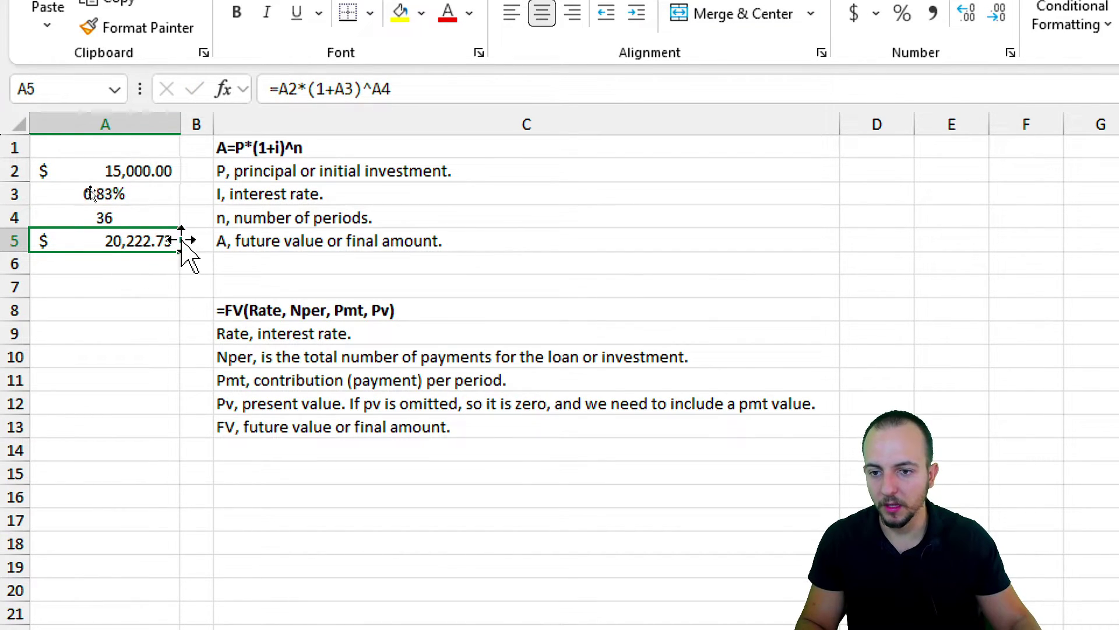
# Change the monthly interest rate formula in A3 to =10.5%/12 and check the future value in A5.
pyautogui.click(143, 194)
pyautogui.doubleClick(57, 194)
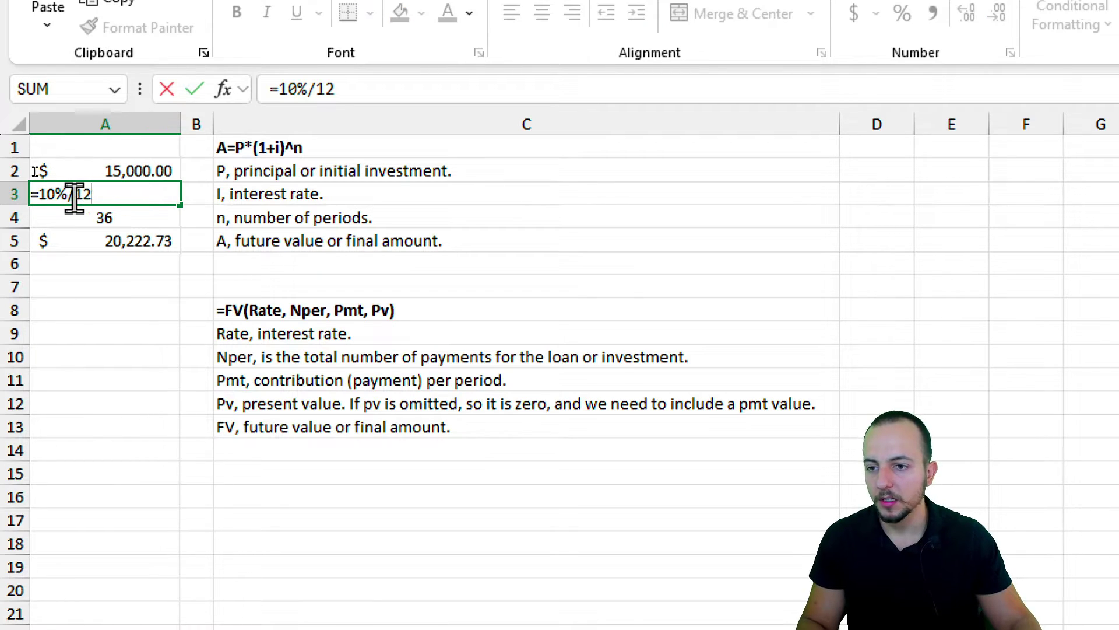
pyautogui.press('BackSpace')
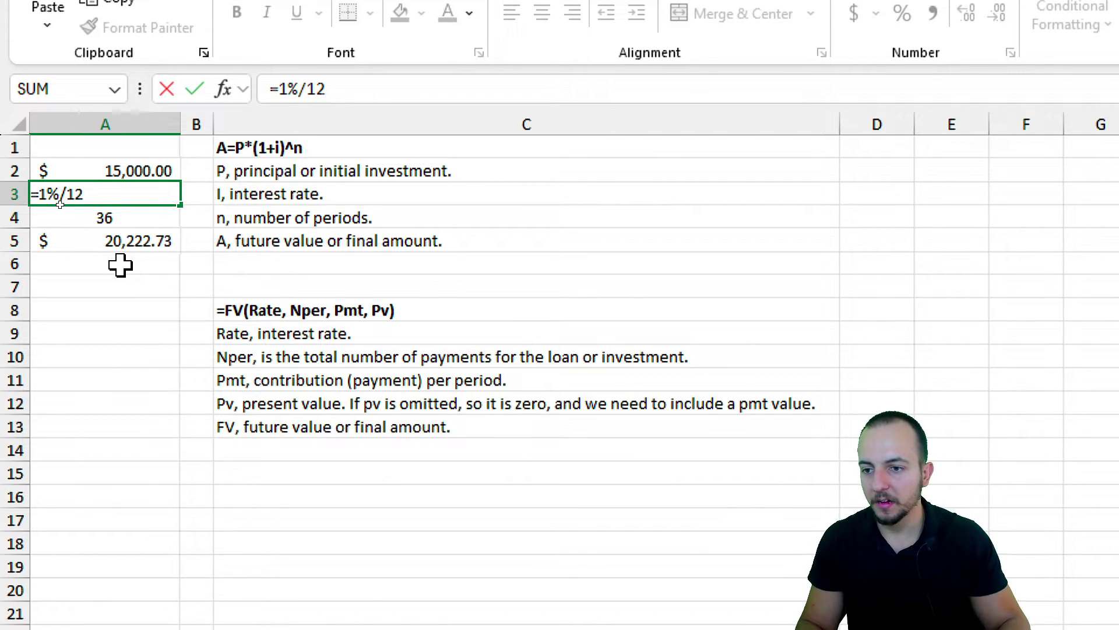
pyautogui.write('0.5')
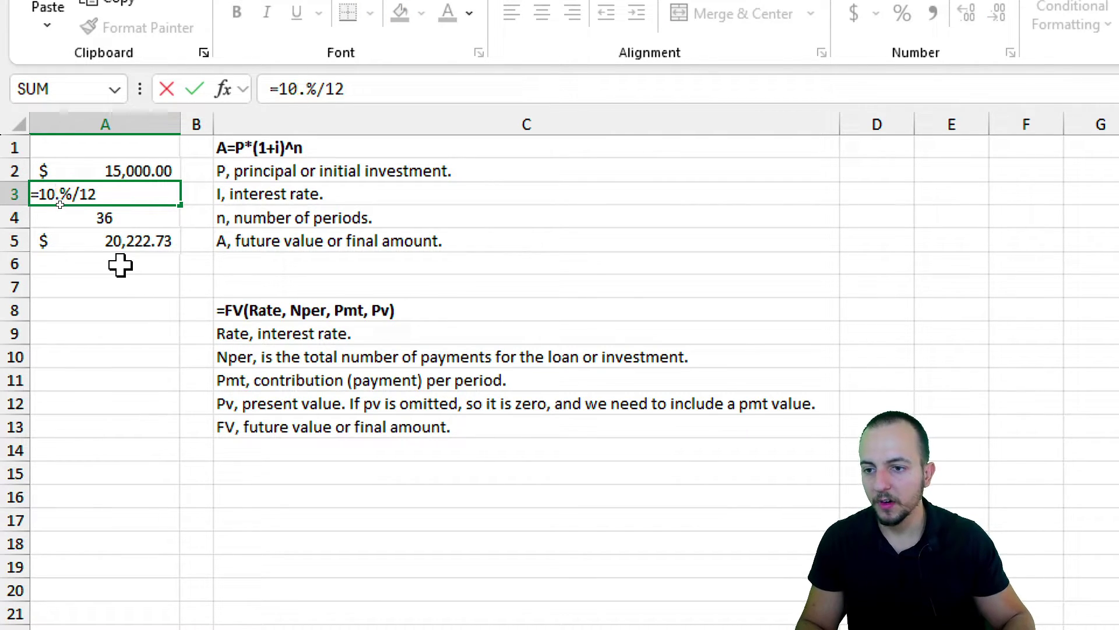
pyautogui.press('Return')
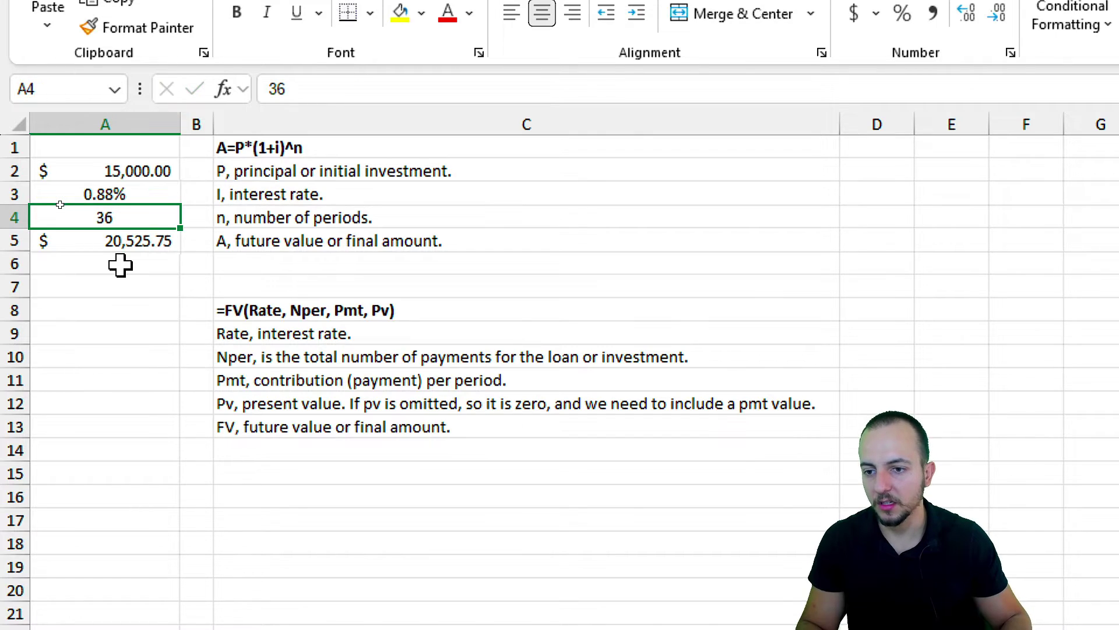
pyautogui.click(156, 241)
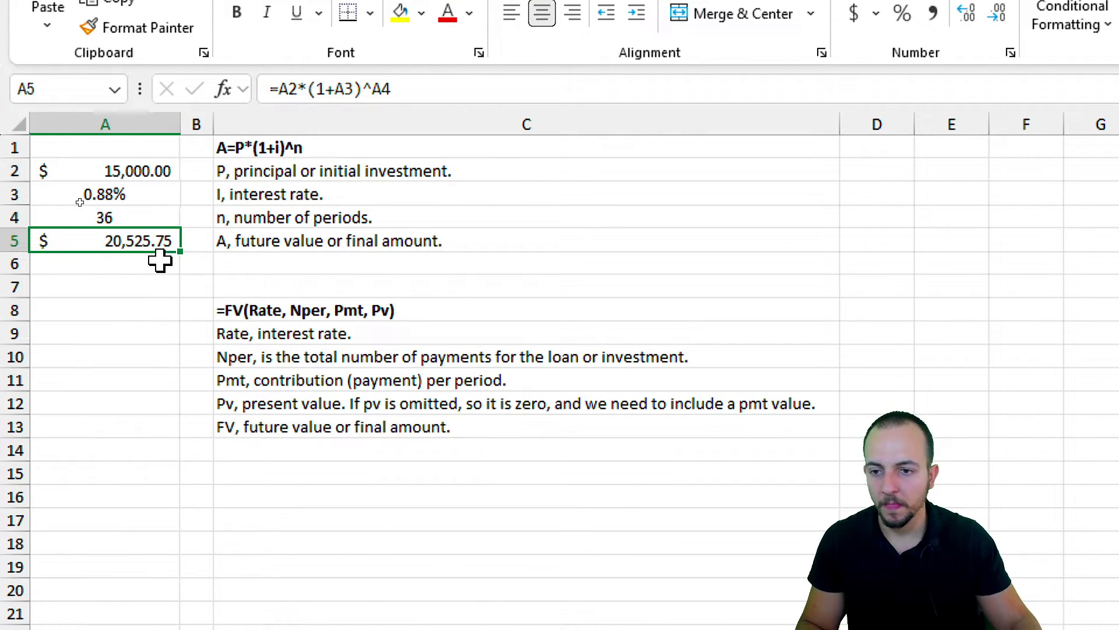
# Review the A5 compound interest formula, and examine the FV function syntax and argument descriptions in C8:C13.
pyautogui.moveTo(120, 170); pyautogui.dragTo(134, 252)
pyautogui.doubleClick(138, 243)
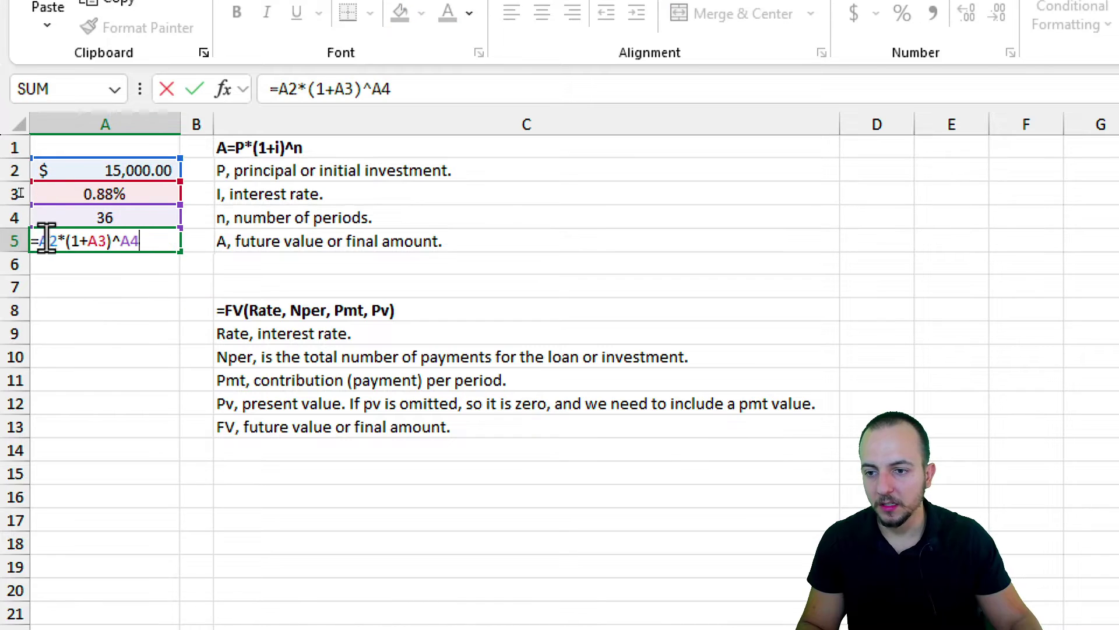
pyautogui.click(245, 239)
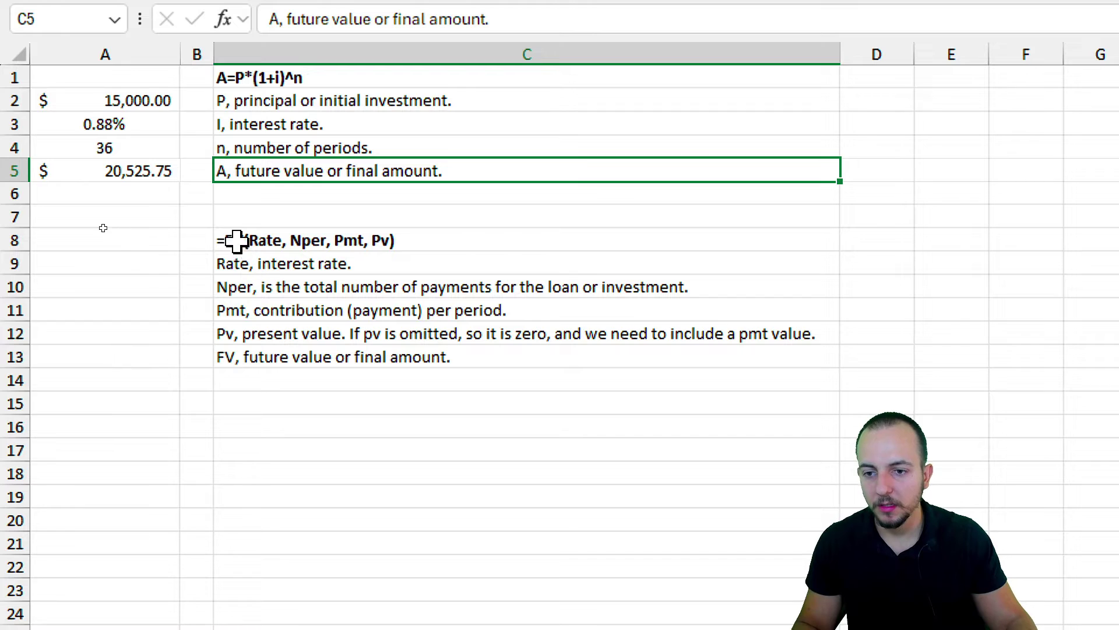
pyautogui.click(104, 241)
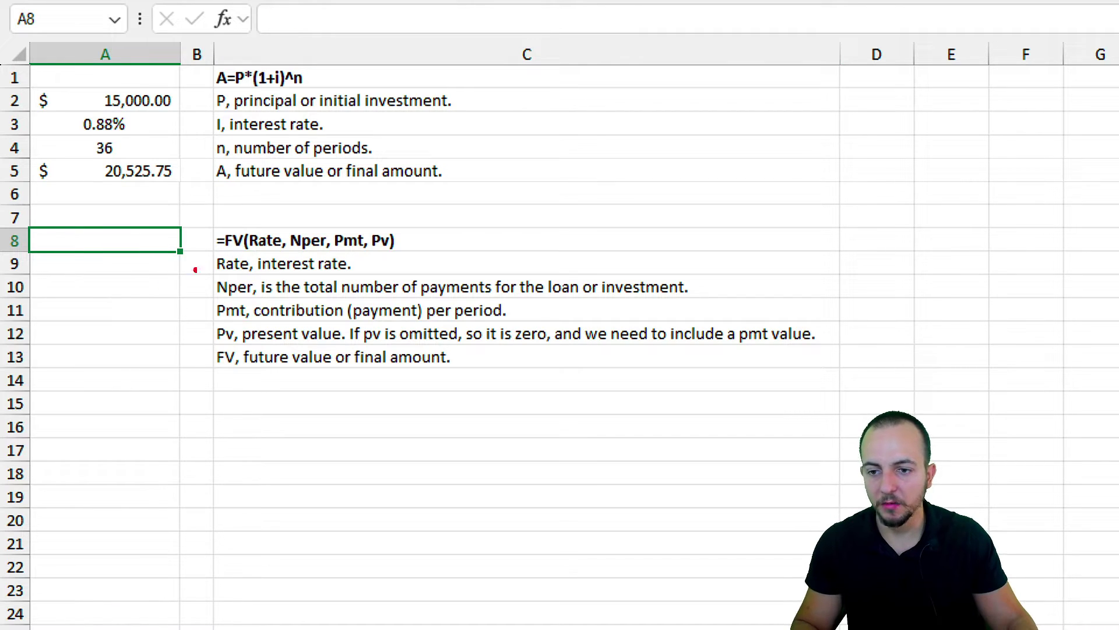
pyautogui.moveTo(221, 224)
pyautogui.mouseDown()
pyautogui.moveTo(247, 255)
pyautogui.moveTo(330, 204)
pyautogui.mouseUp()
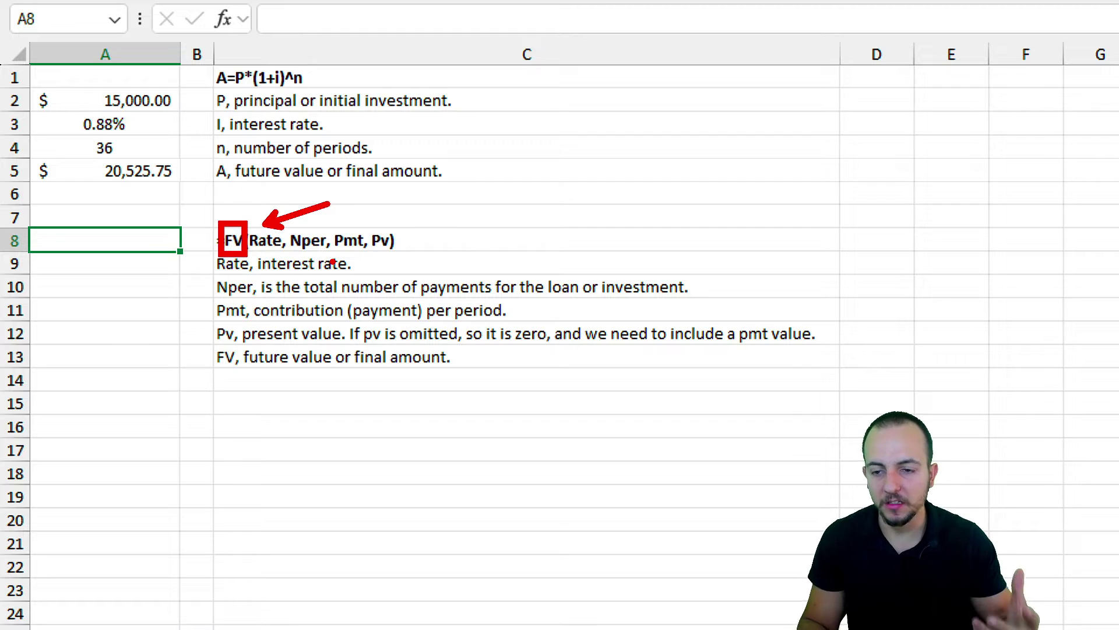
pyautogui.hotkey('ctrl', 'z')
pyautogui.hotkey('ctrl', 'z')
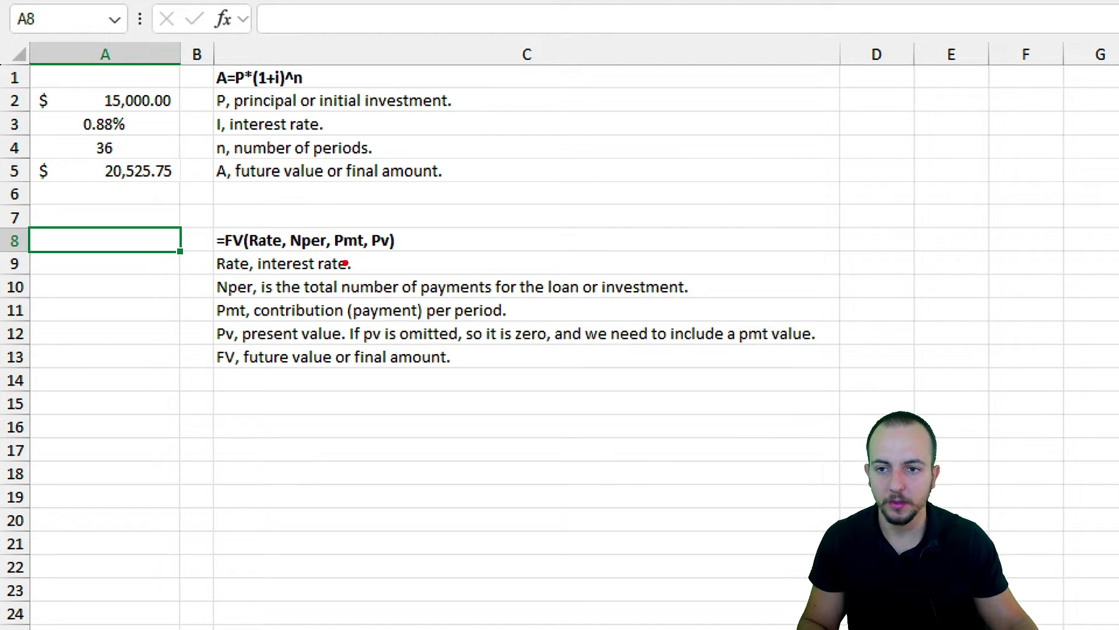
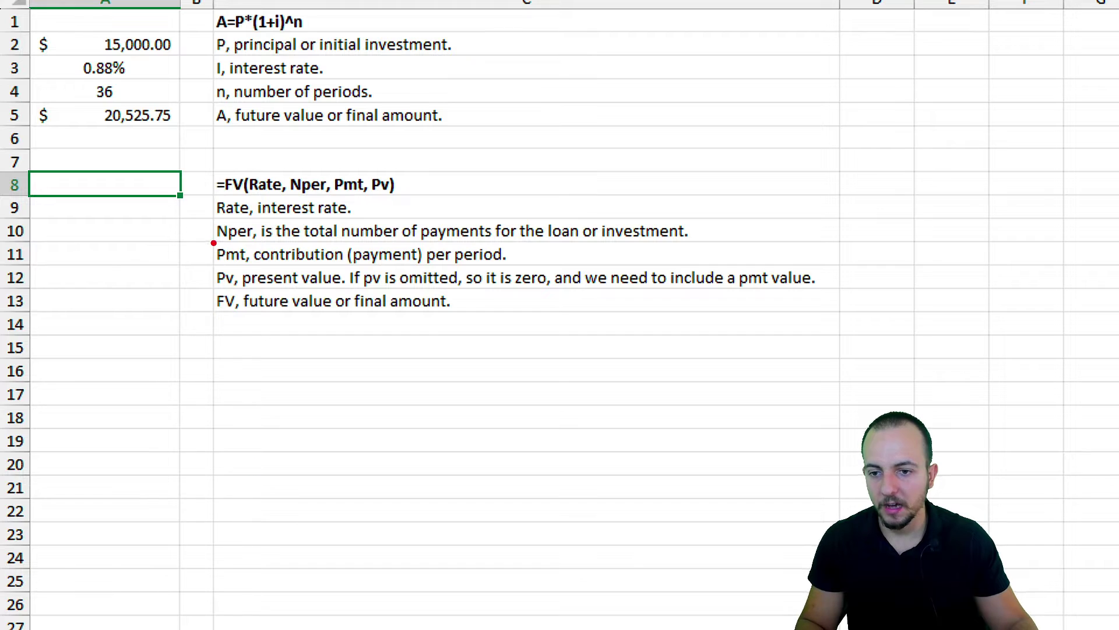
pyautogui.moveTo(213, 243); pyautogui.dragTo(255, 266)
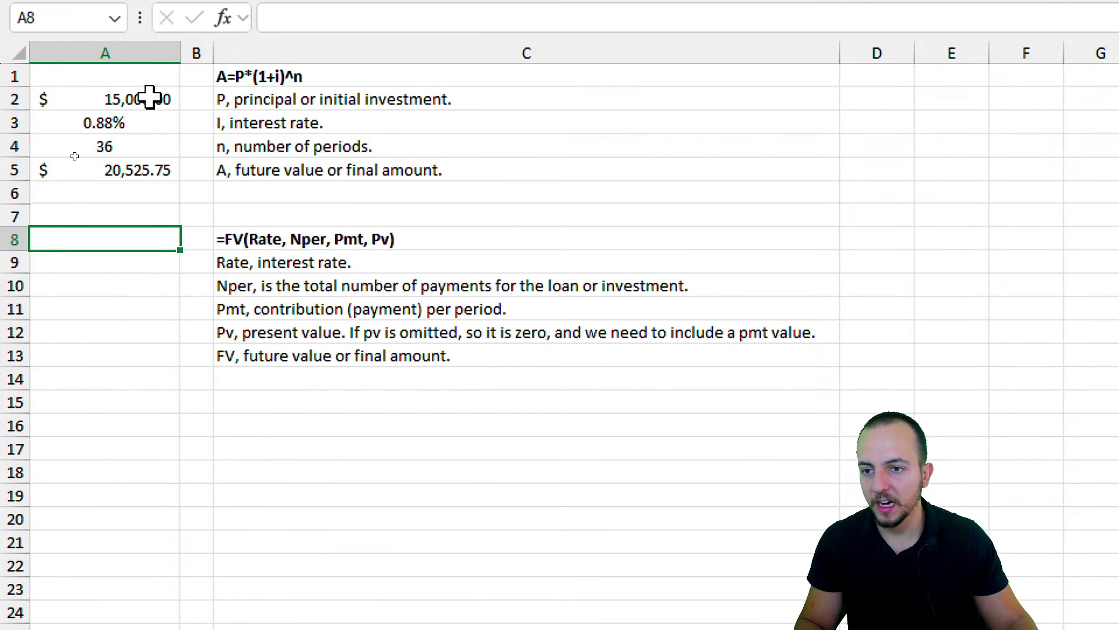
# Set the principal in A2 to 10,000.
pyautogui.click(155, 43)
pyautogui.write('10,000')
pyautogui.press('Return')
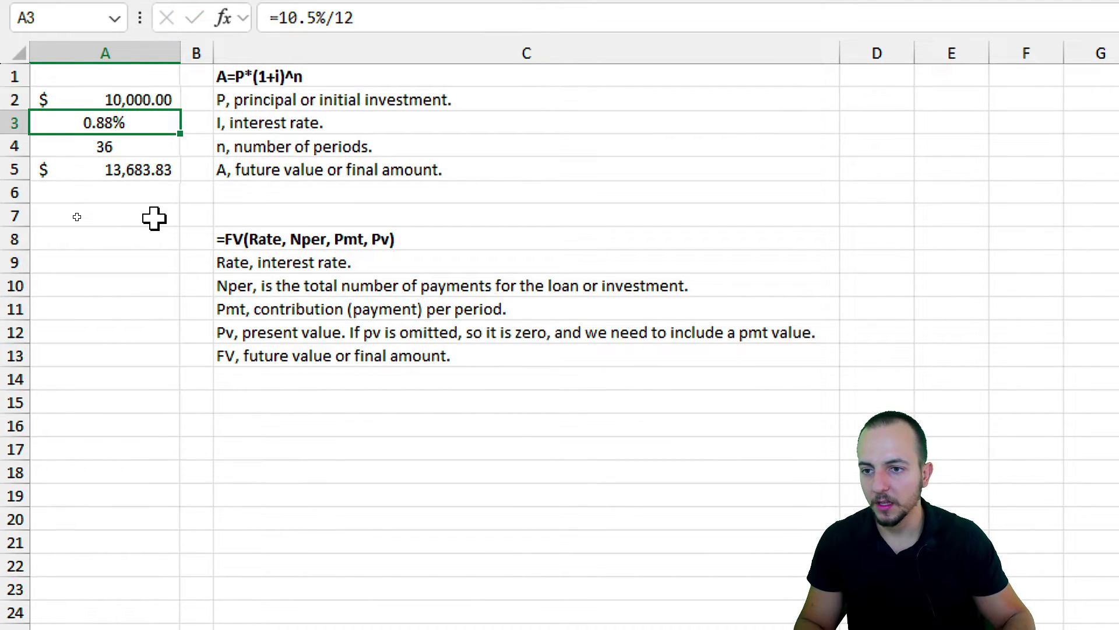
# Set the number of periods in A4 to 24 and check the future value in A5.
pyautogui.click(130, 147)
pyautogui.write('24')
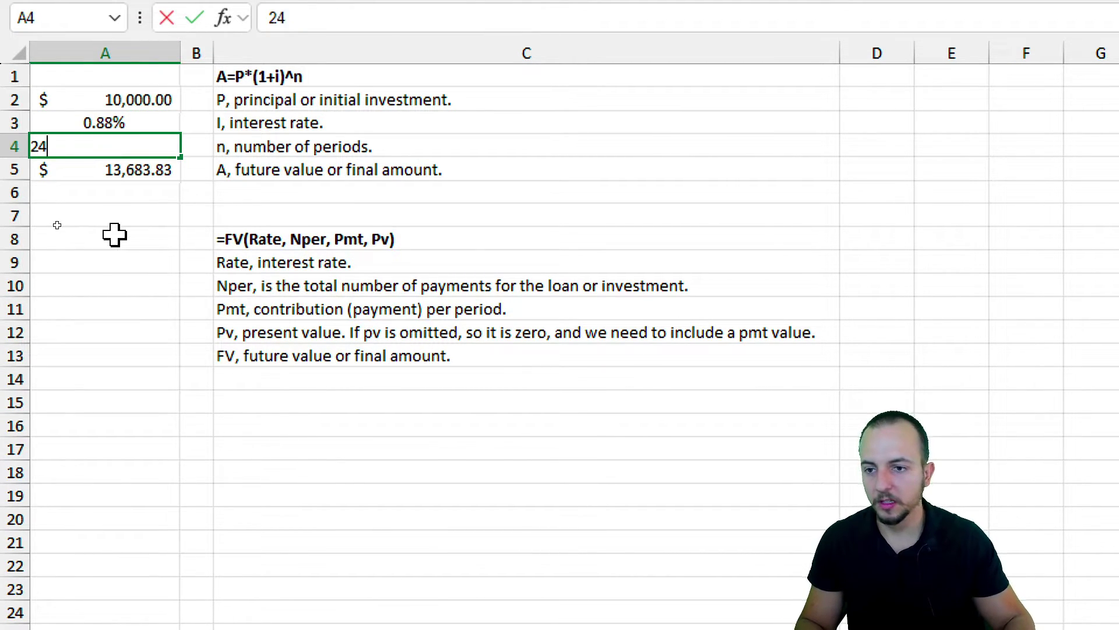
pyautogui.press('Return')
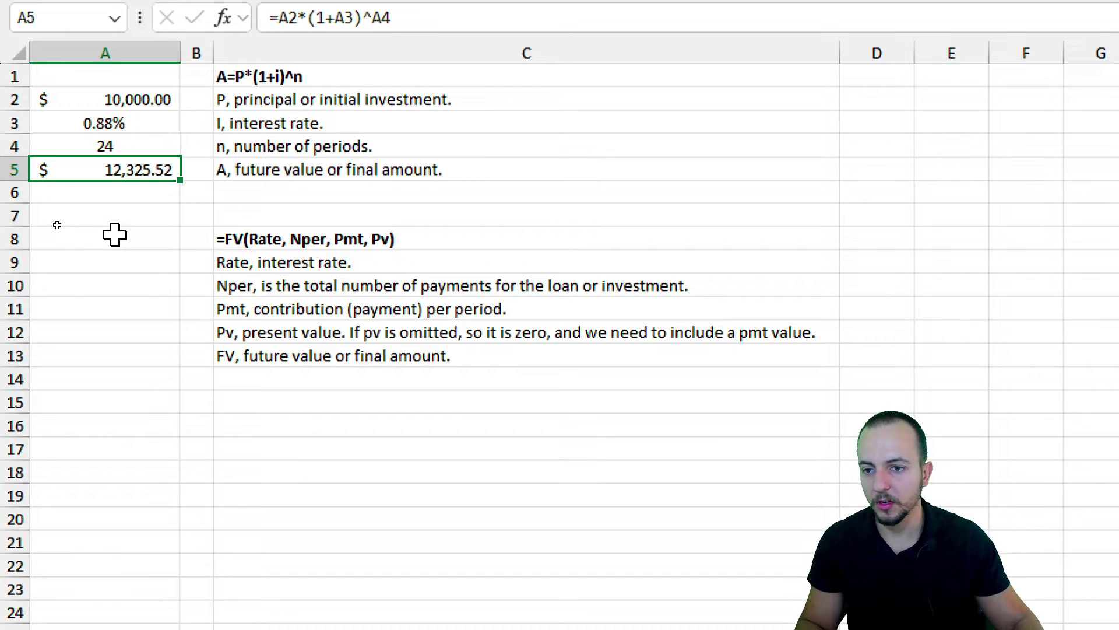
pyautogui.click(128, 144)
pyautogui.click(98, 166)
# Review the future value in A5 and the FV function notes in C8:C13, especially the contribution argument.
pyautogui.moveTo(91, 154)
pyautogui.mouseDown()
pyautogui.moveTo(196, 187)
pyautogui.moveTo(181, 231)
pyautogui.mouseUp()
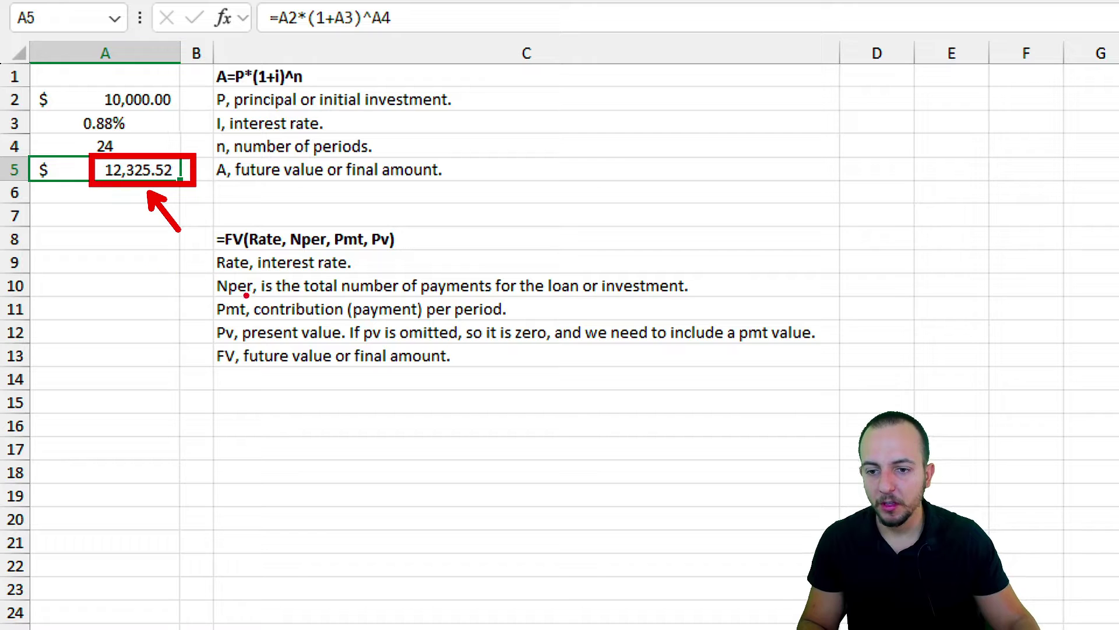
pyautogui.moveTo(252, 295); pyautogui.dragTo(353, 329)
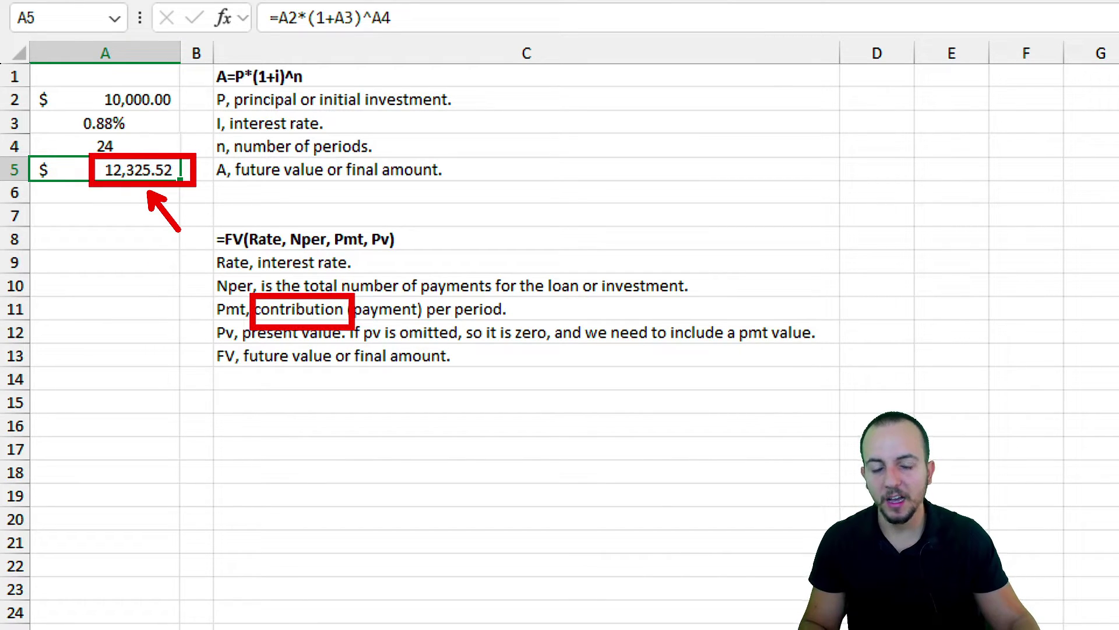
pyautogui.moveTo(373, 193)
pyautogui.mouseDown()
pyautogui.moveTo(419, 279)
pyautogui.moveTo(320, 190)
pyautogui.mouseUp()
pyautogui.moveTo(192, 359); pyautogui.dragTo(129, 431)
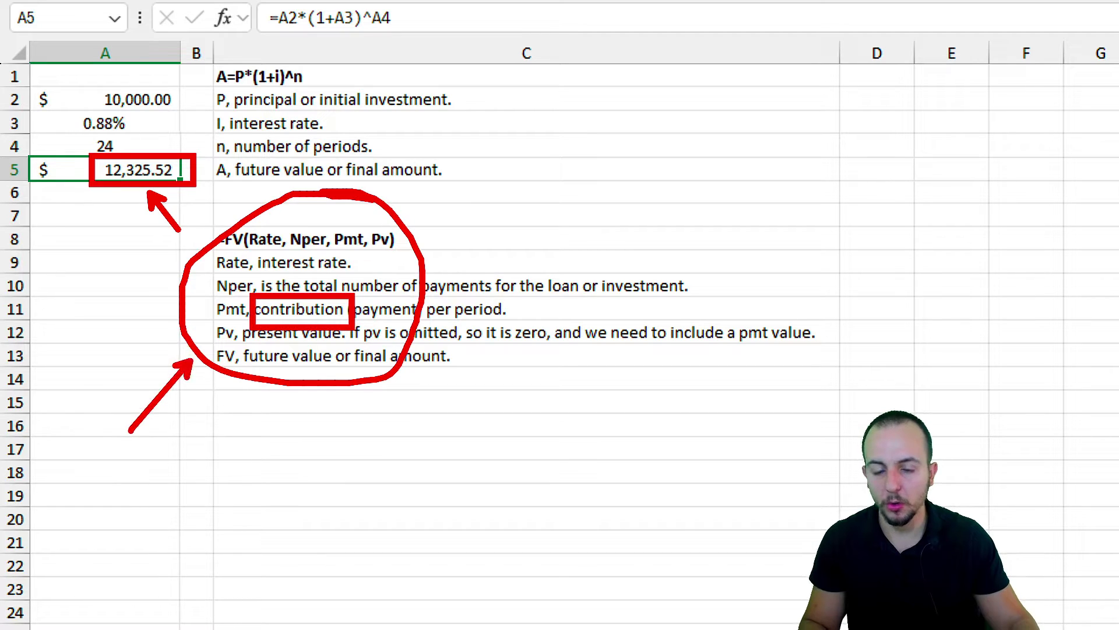
pyautogui.press('Escape')
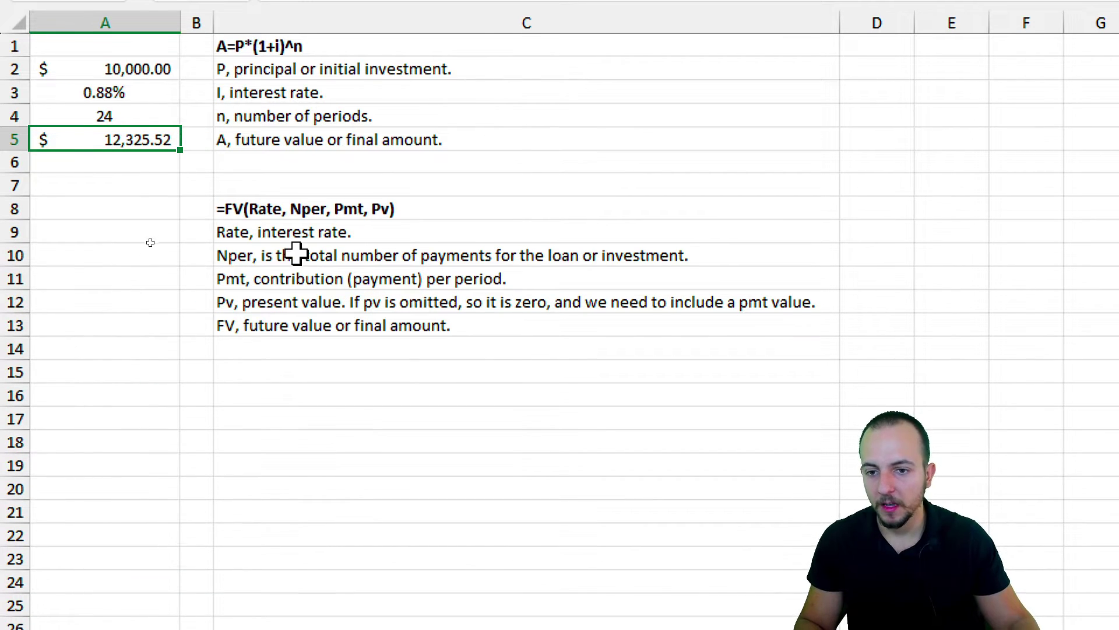
# Copy the monthly interest rate from A3 into the Rate cell A9.
pyautogui.click(282, 264)
pyautogui.click(147, 238)
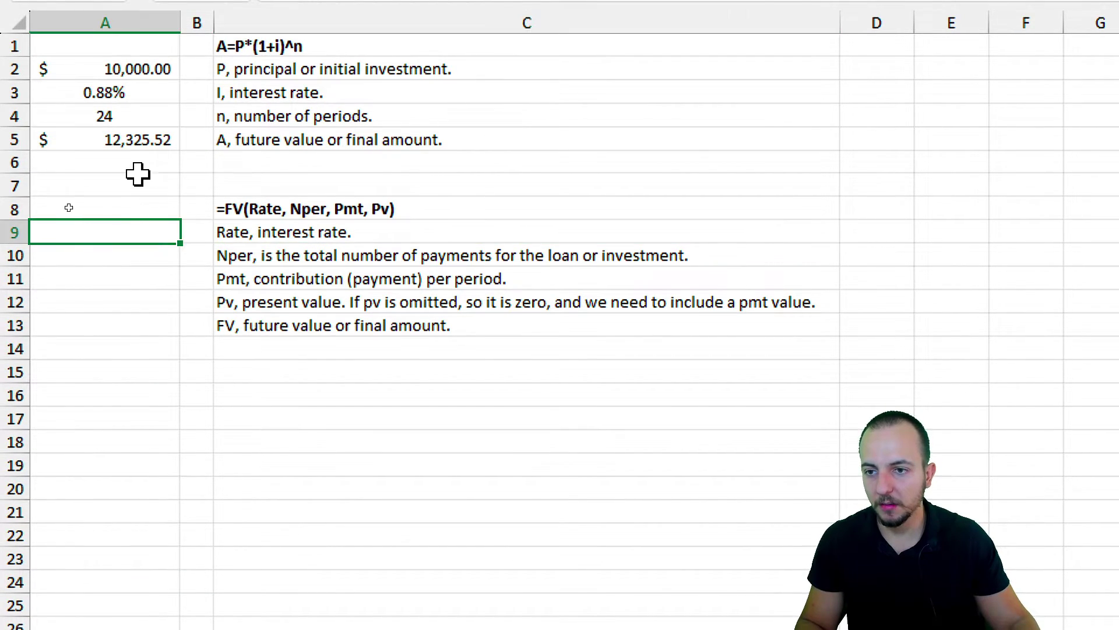
pyautogui.click(139, 117)
pyautogui.hotkey('ctrl', 'c')
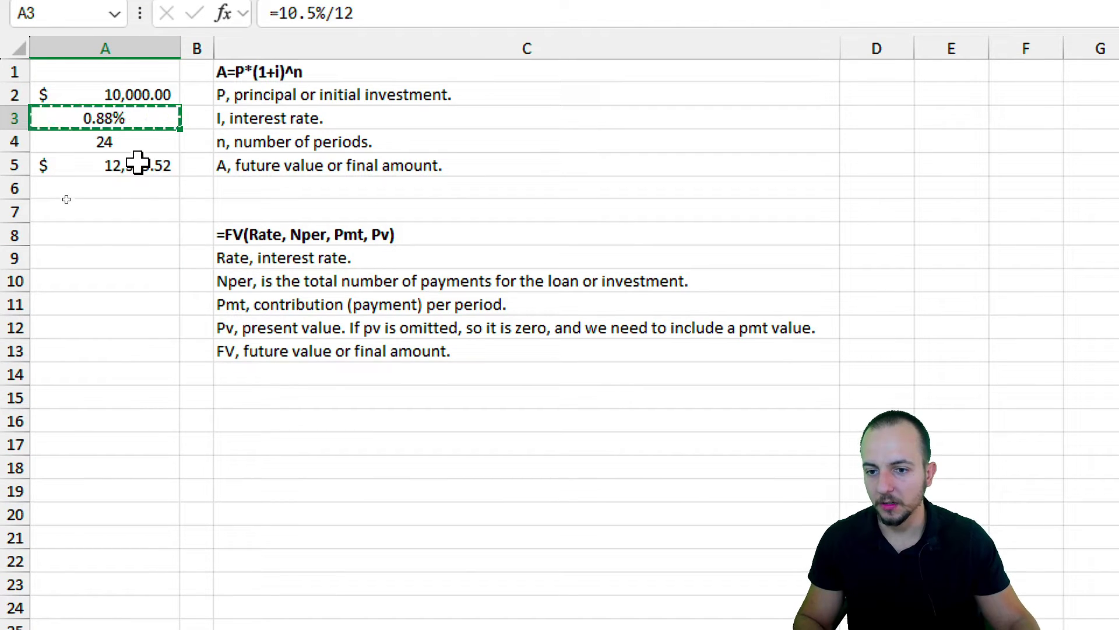
pyautogui.click(126, 253)
pyautogui.hotkey('ctrl', 'v')
pyautogui.click(153, 281)
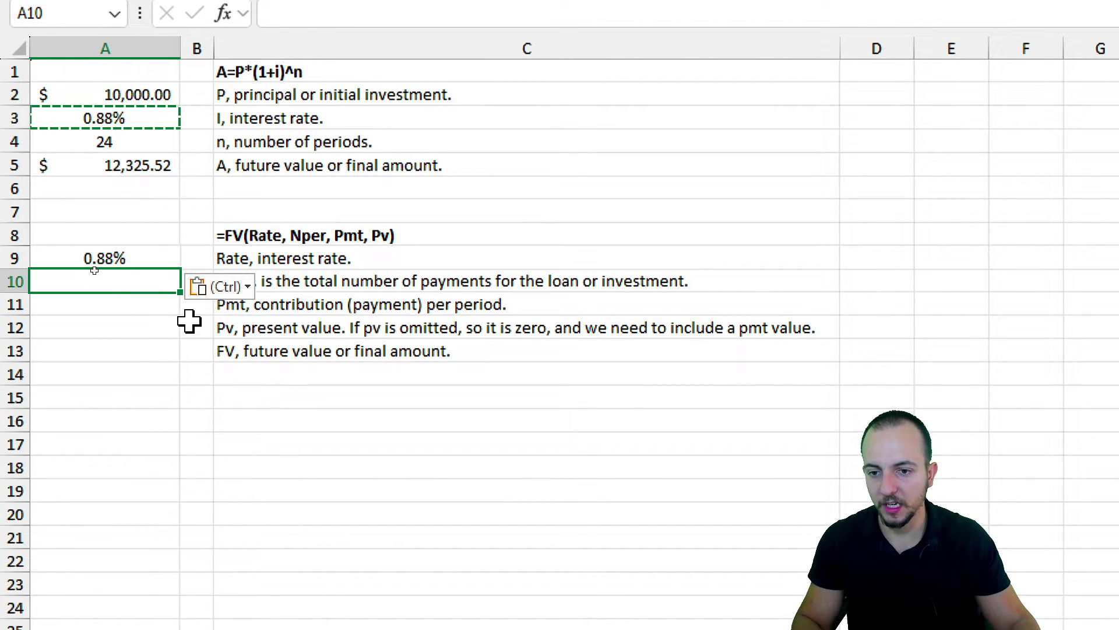
pyautogui.press('Escape')
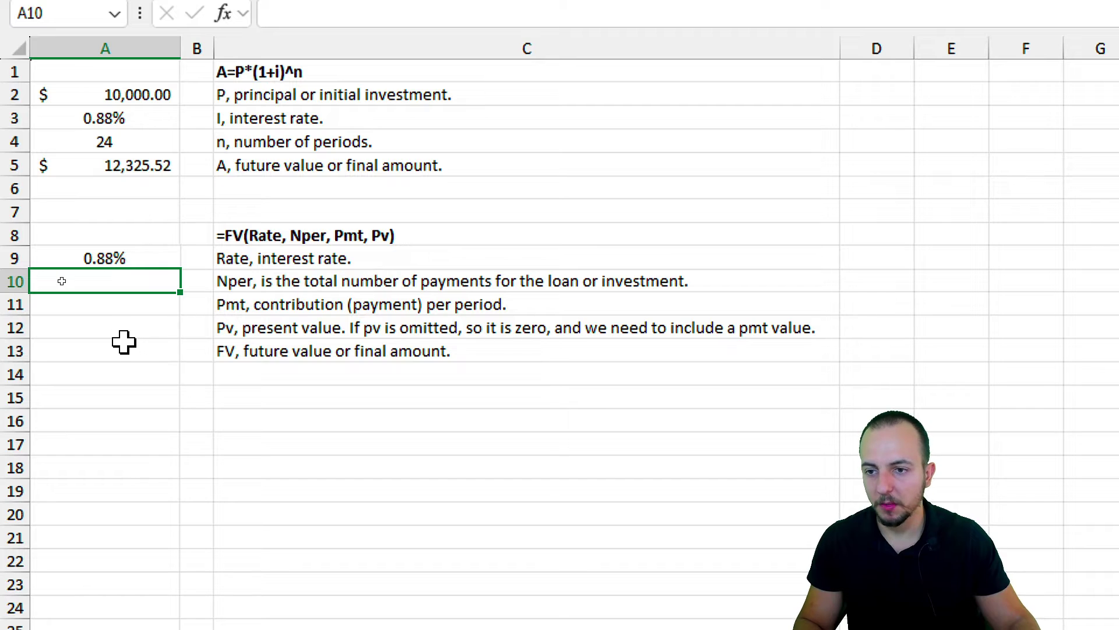
# Enter the remaining FV inputs: 24 periods in A10, a contribution of 0 in A11 and a present value of 10000 in A12.
pyautogui.write('24')
pyautogui.press('Return')
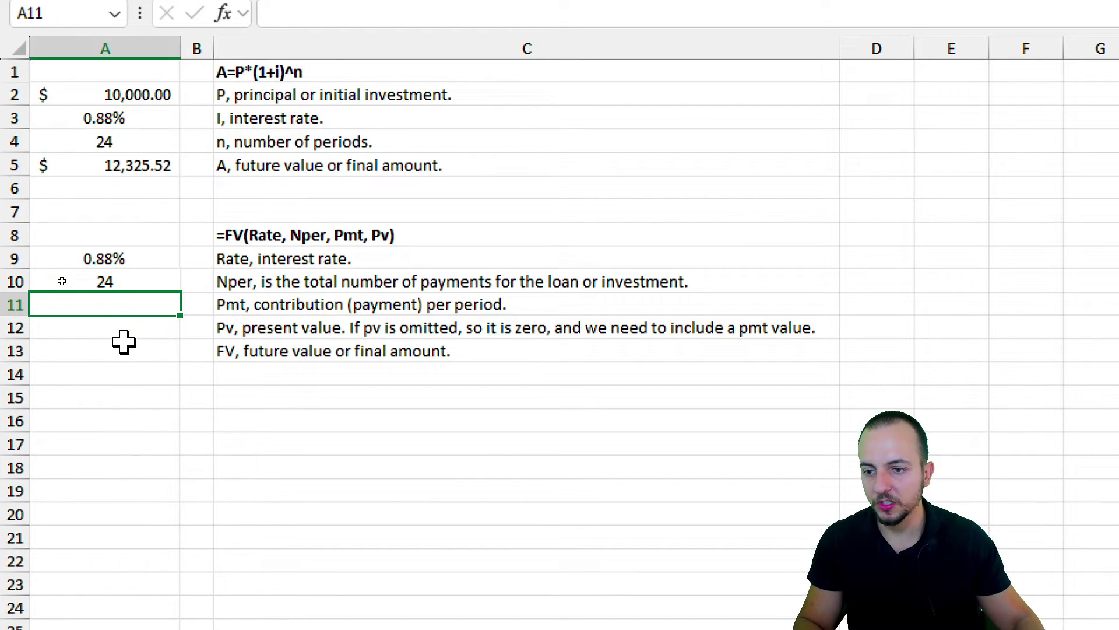
pyautogui.click(131, 166)
pyautogui.click(131, 304)
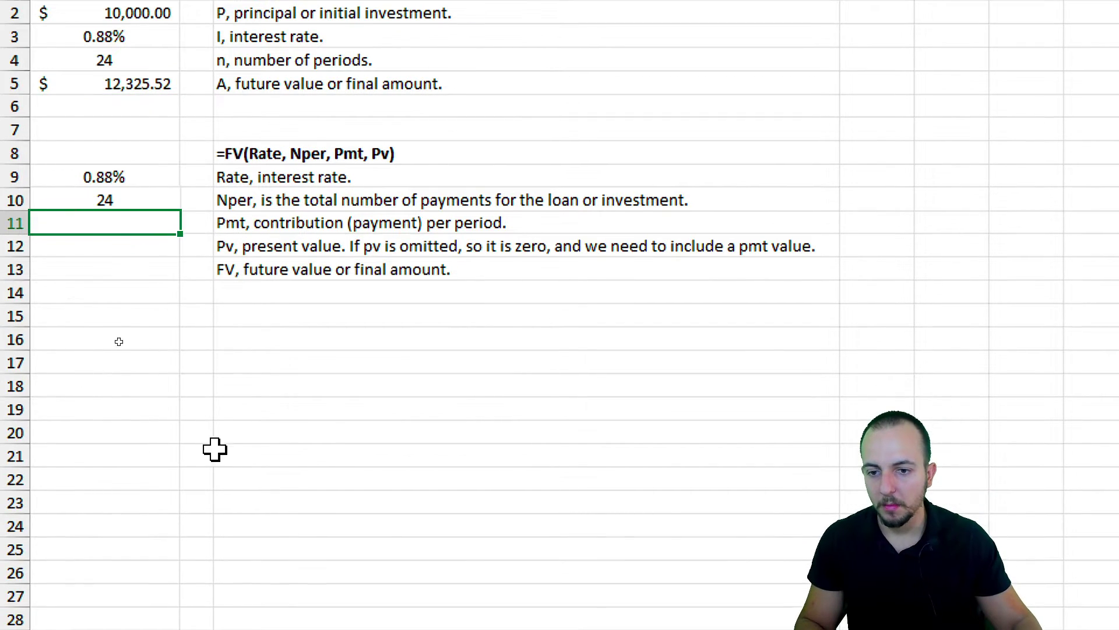
pyautogui.write('0')
pyautogui.press('Return')
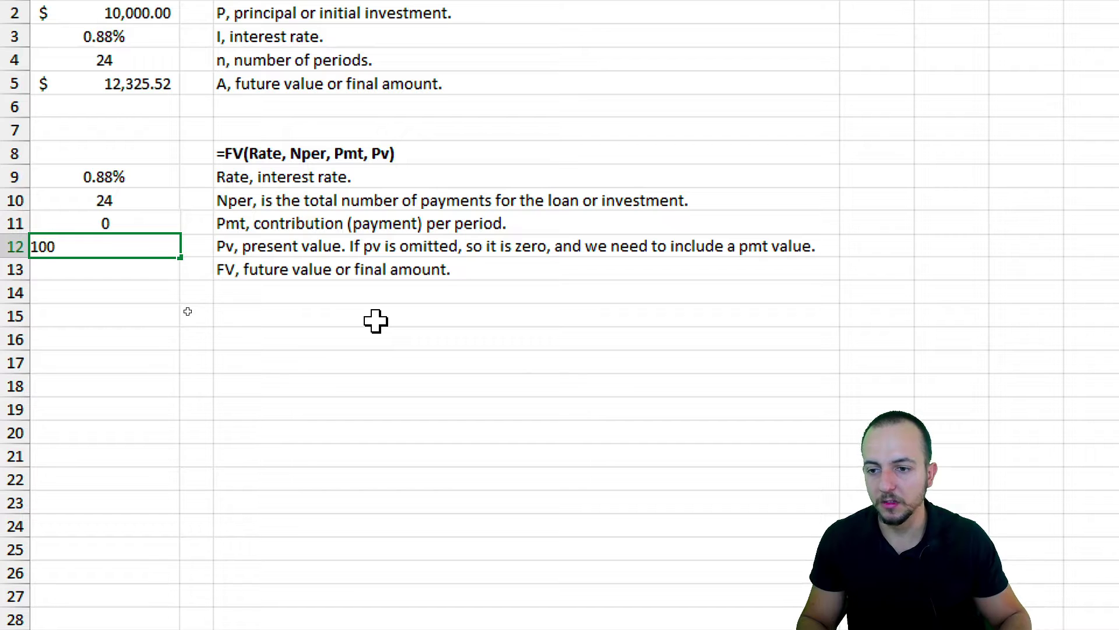
pyautogui.press('Return')
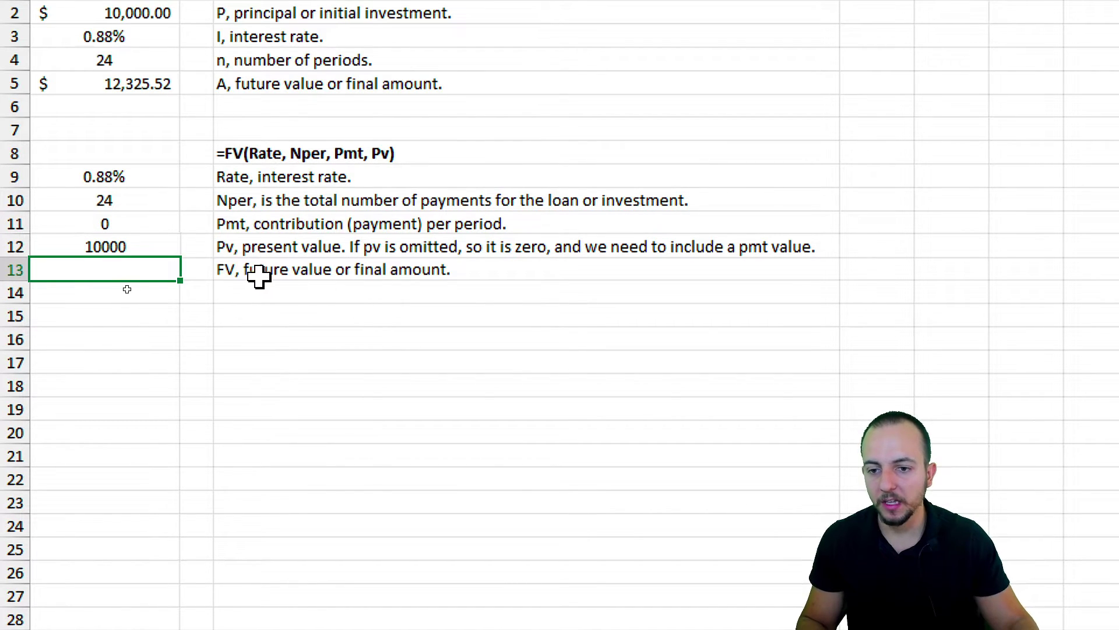
# Begin an FV formula in A13 with A9 as the rate and A10 as the number of periods.
pyautogui.write('=')
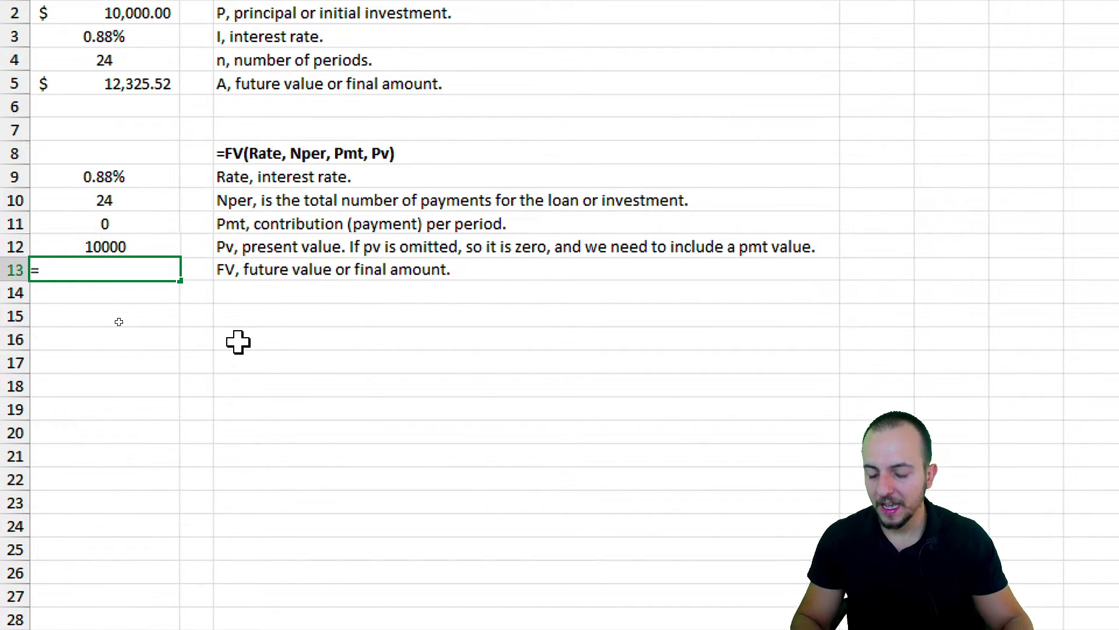
pyautogui.write('fv')
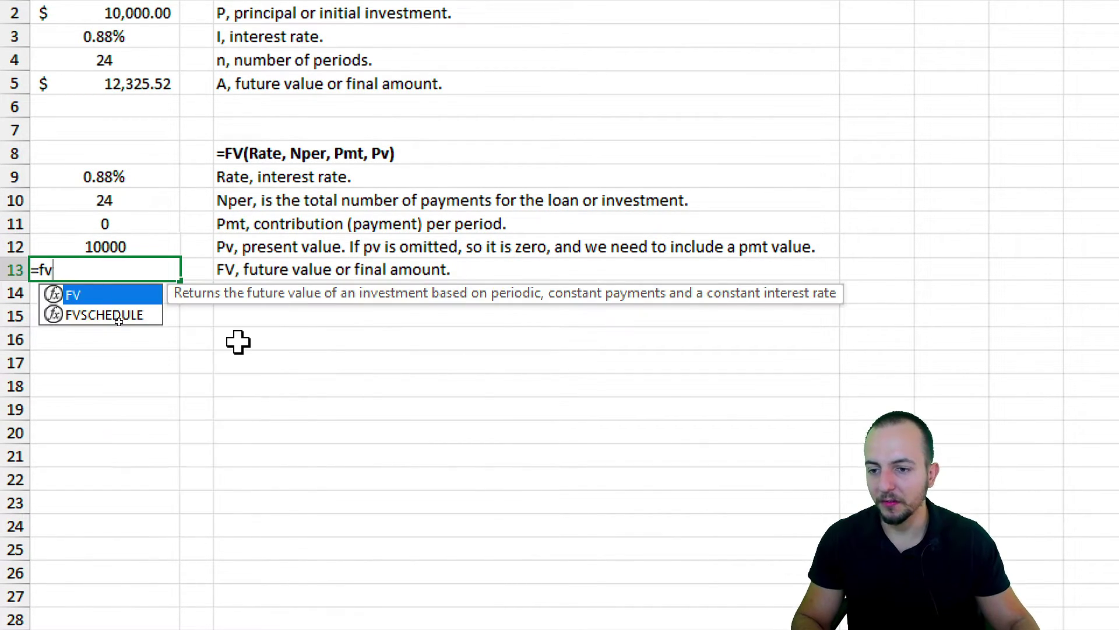
pyautogui.doubleClick(71, 296)
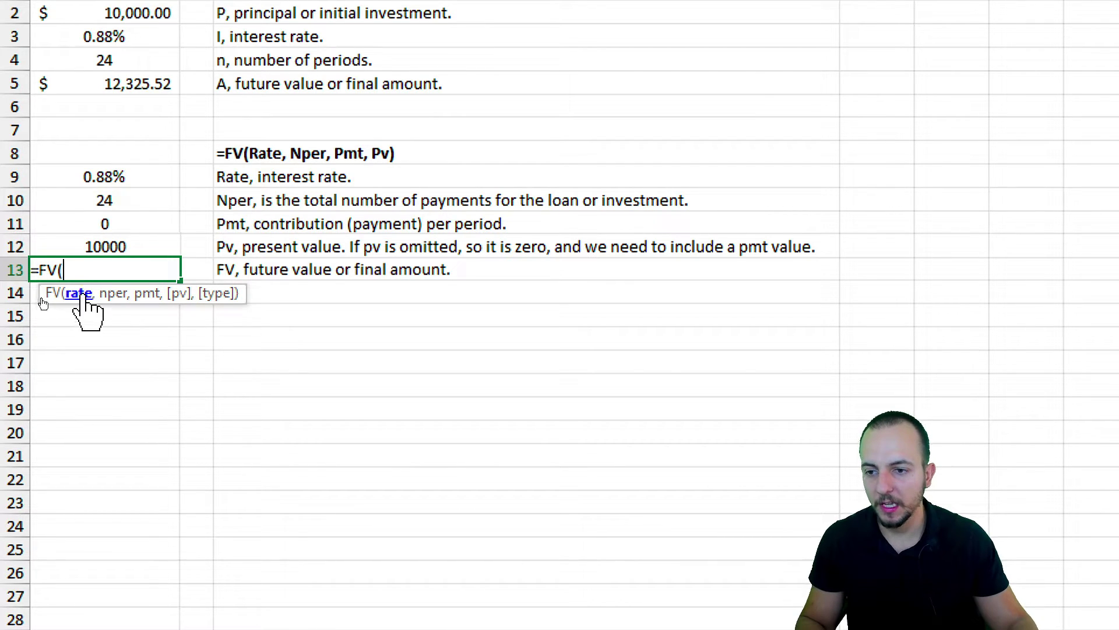
pyautogui.click(125, 174)
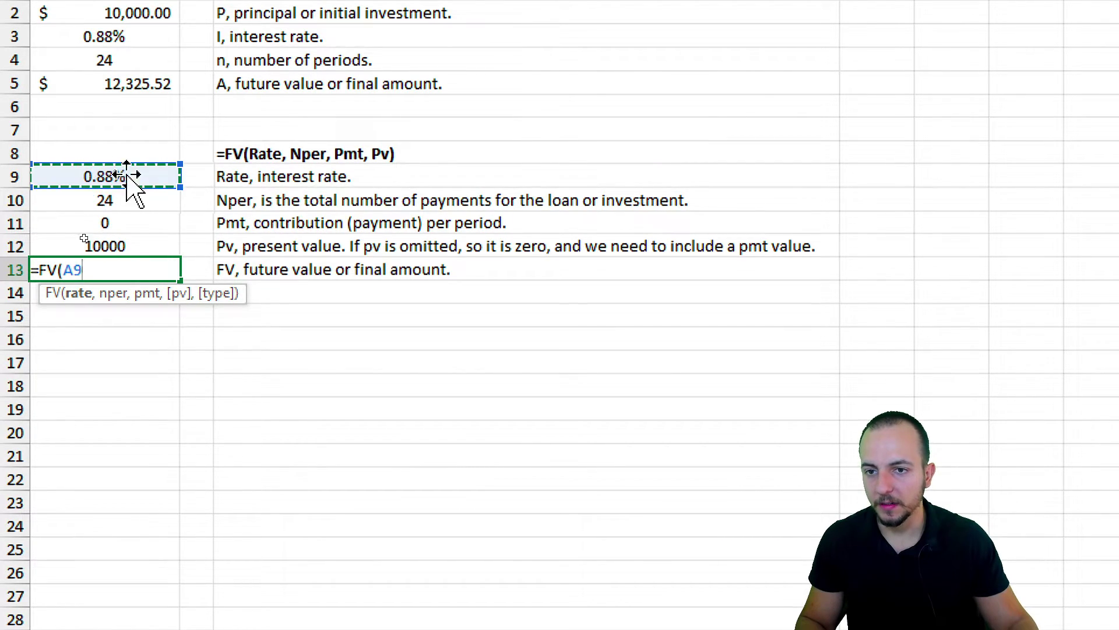
pyautogui.write(',')
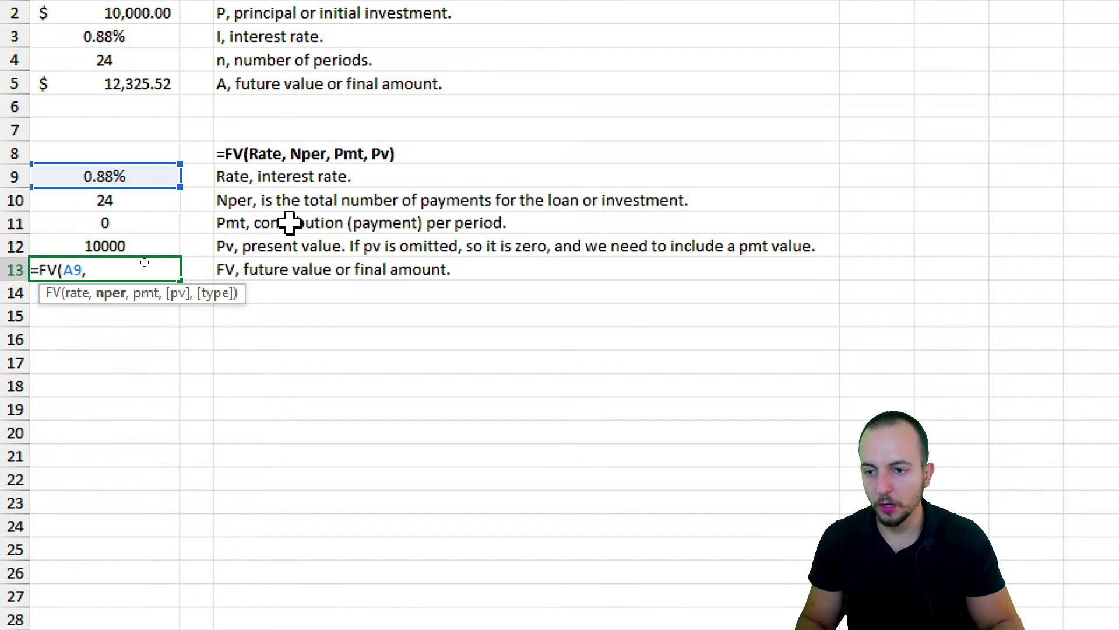
pyautogui.click(133, 204)
pyautogui.write(',')
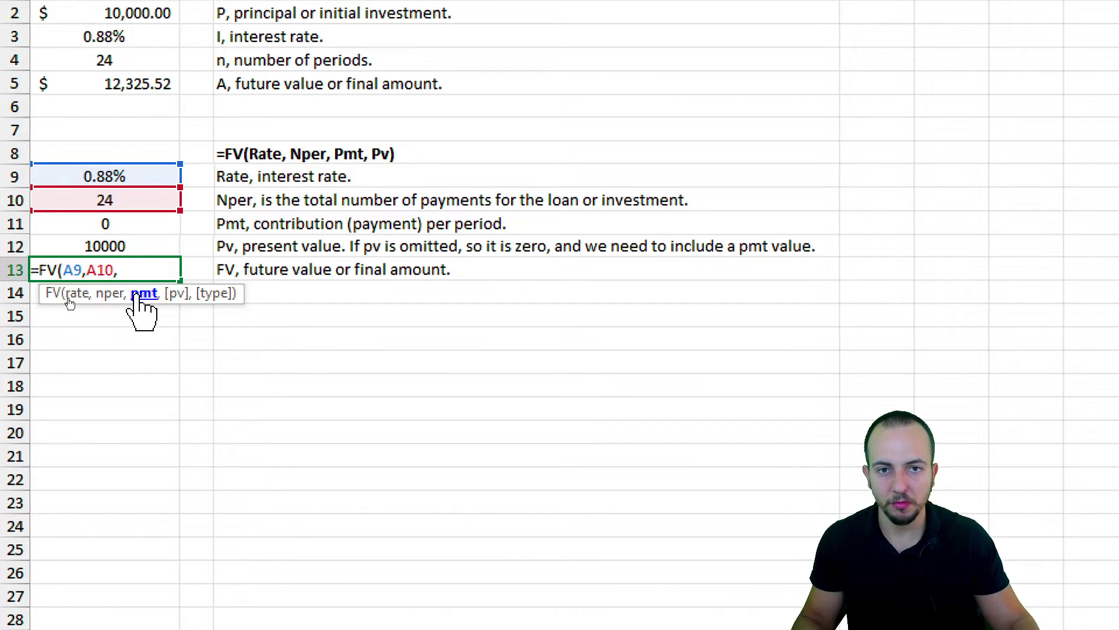
# Leave the payment argument empty and complete the A13 formula with A12 as present value: =FV(A9,A10,,A12).
pyautogui.click(121, 224)
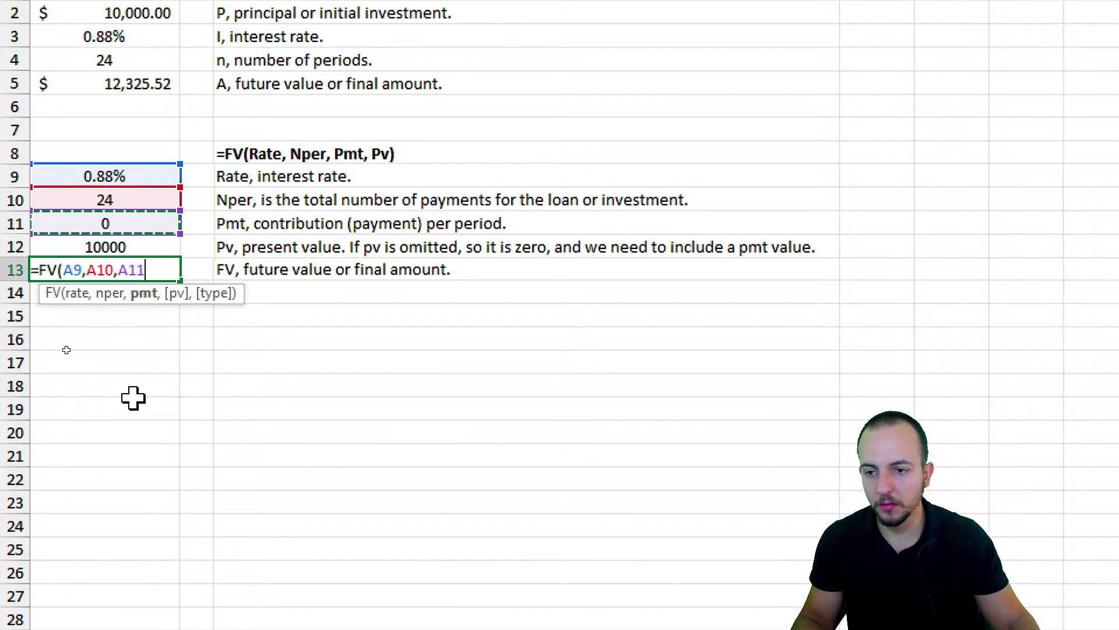
pyautogui.press('BackSpace')
pyautogui.press('BackSpace')
pyautogui.press('BackSpace')
pyautogui.write(',')
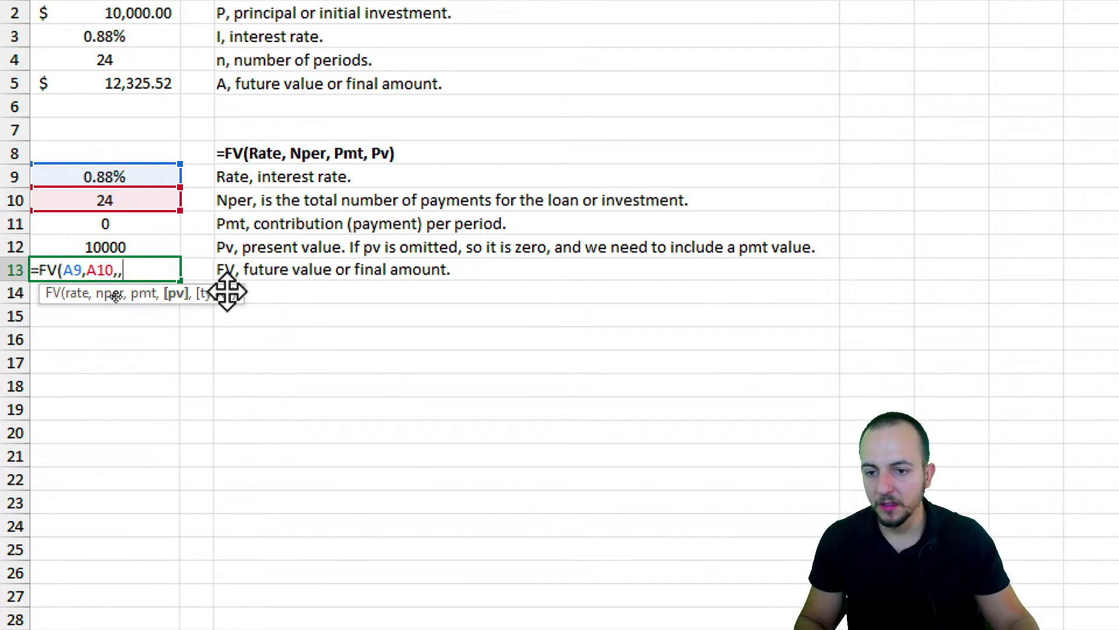
pyautogui.click(143, 243)
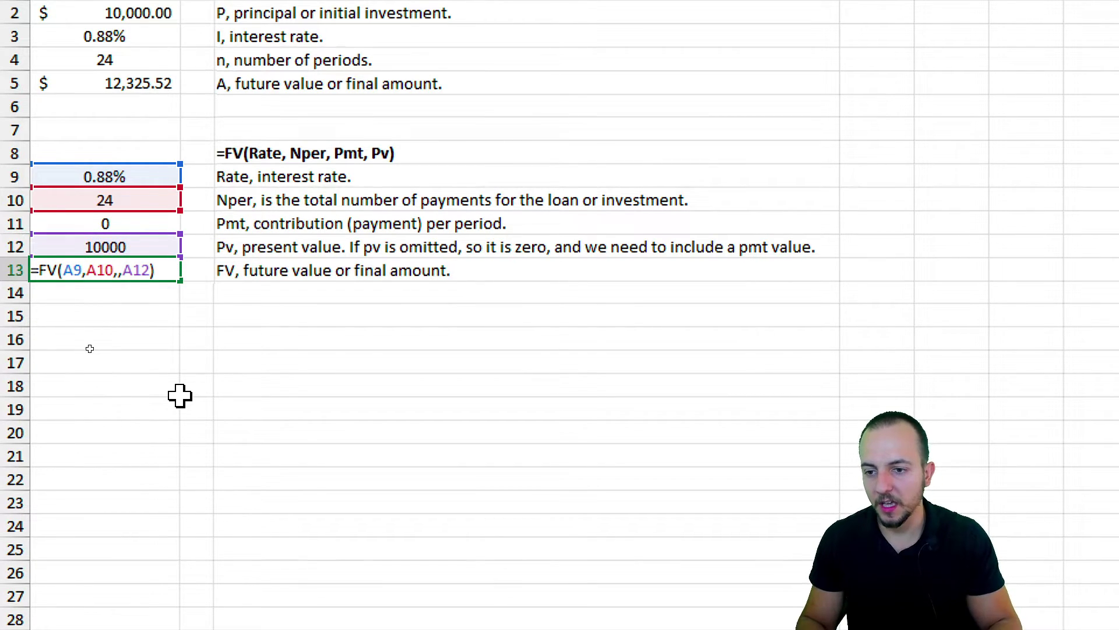
pyautogui.press('Return')
pyautogui.click(170, 273)
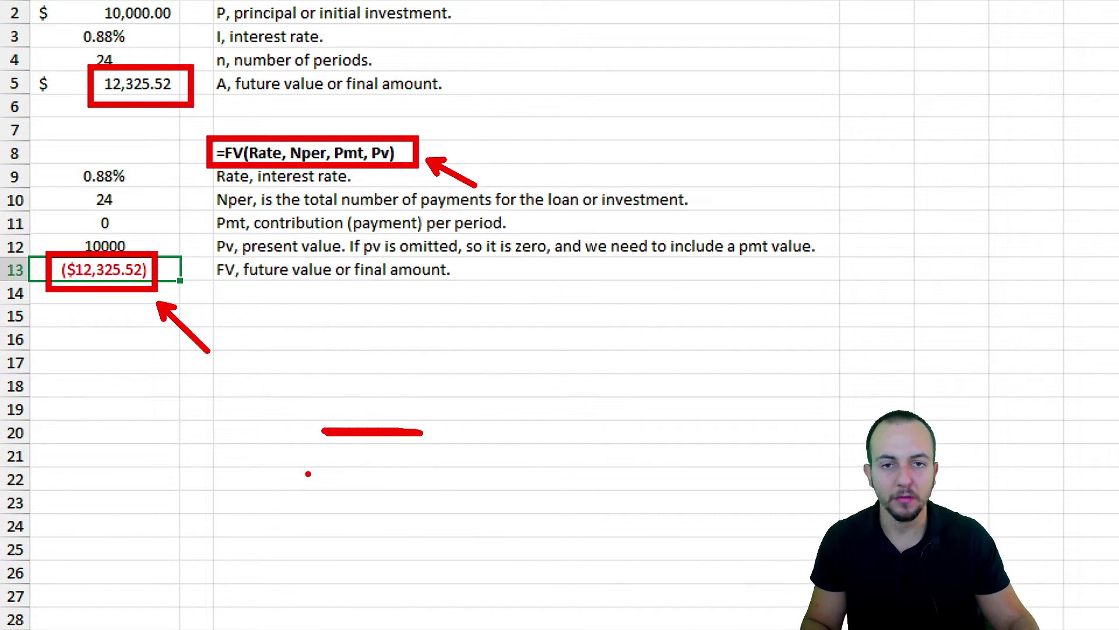
# Reverse the sign of the FV result by changing the A13 formula to =-FV(A9,A10,,A12).
pyautogui.doubleClick(117, 270)
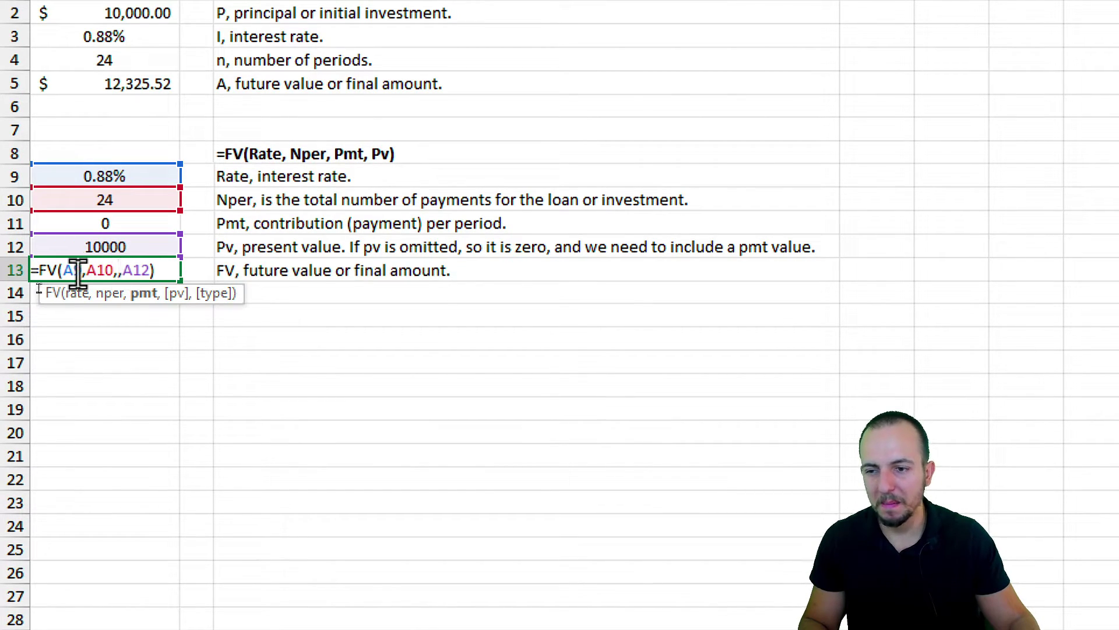
pyautogui.click(37, 271)
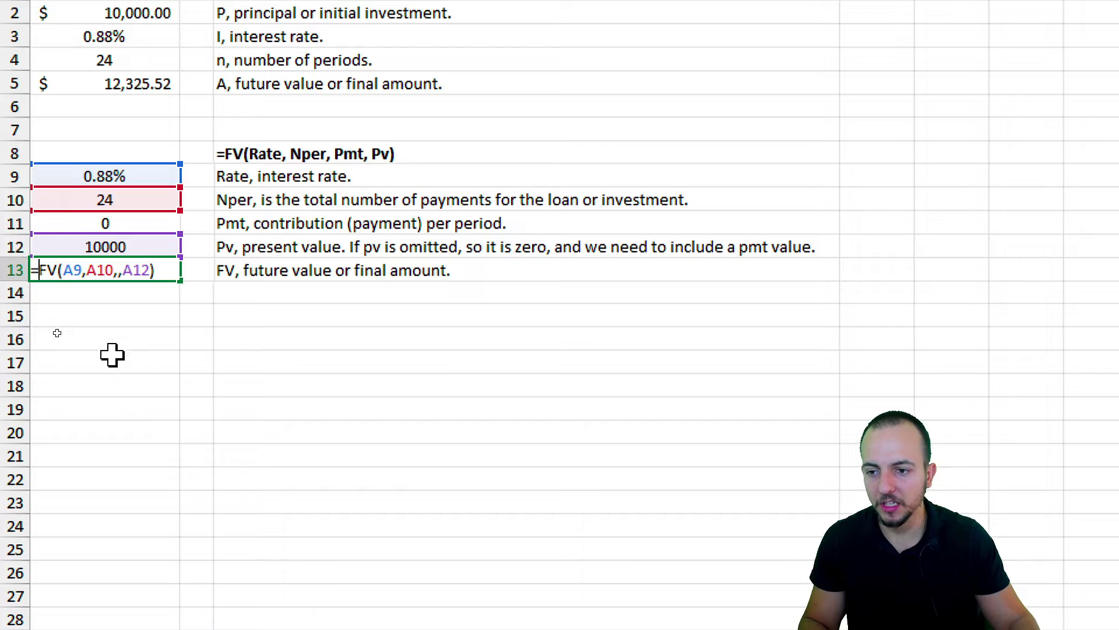
pyautogui.write('-')
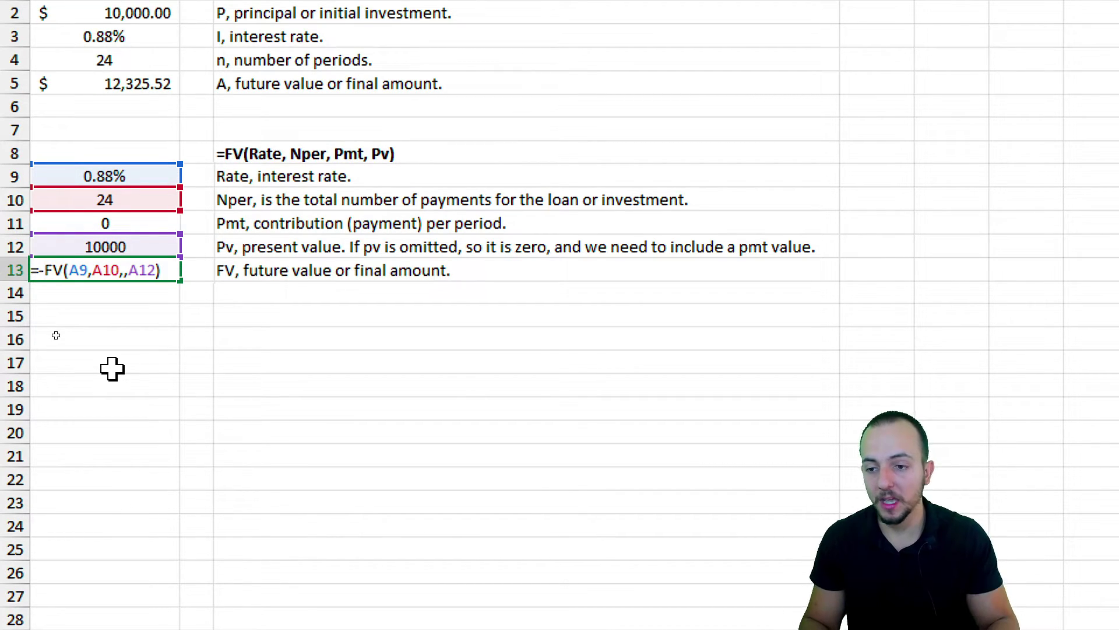
pyautogui.press('Return')
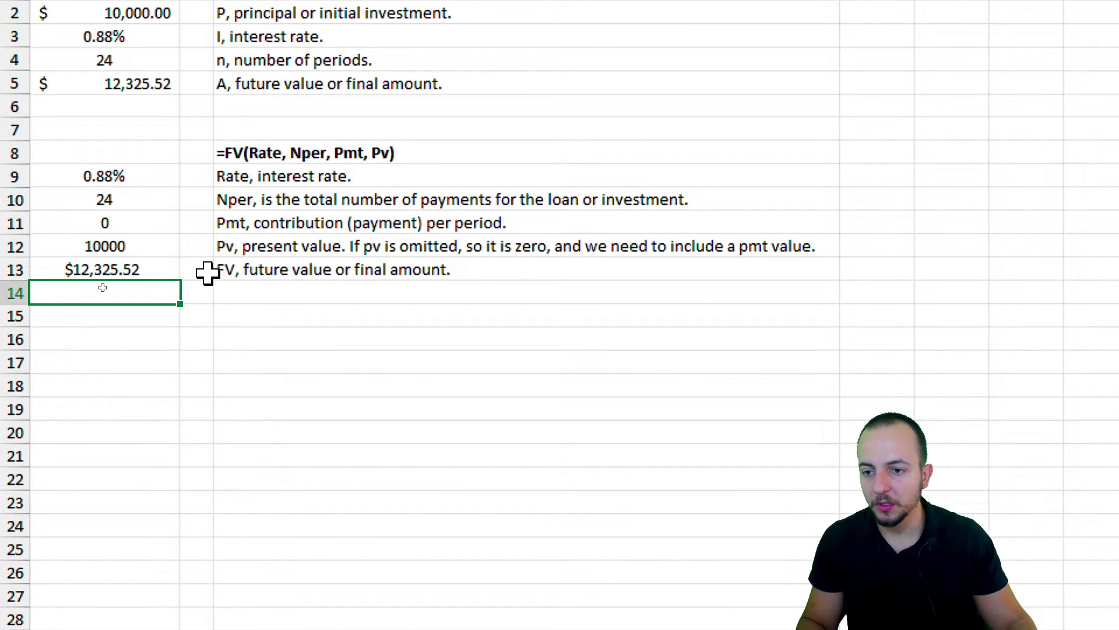
# Apply the dollar accounting number format to the contribution and present value cells A11:A12.
pyautogui.moveTo(144, 228); pyautogui.dragTo(138, 240)
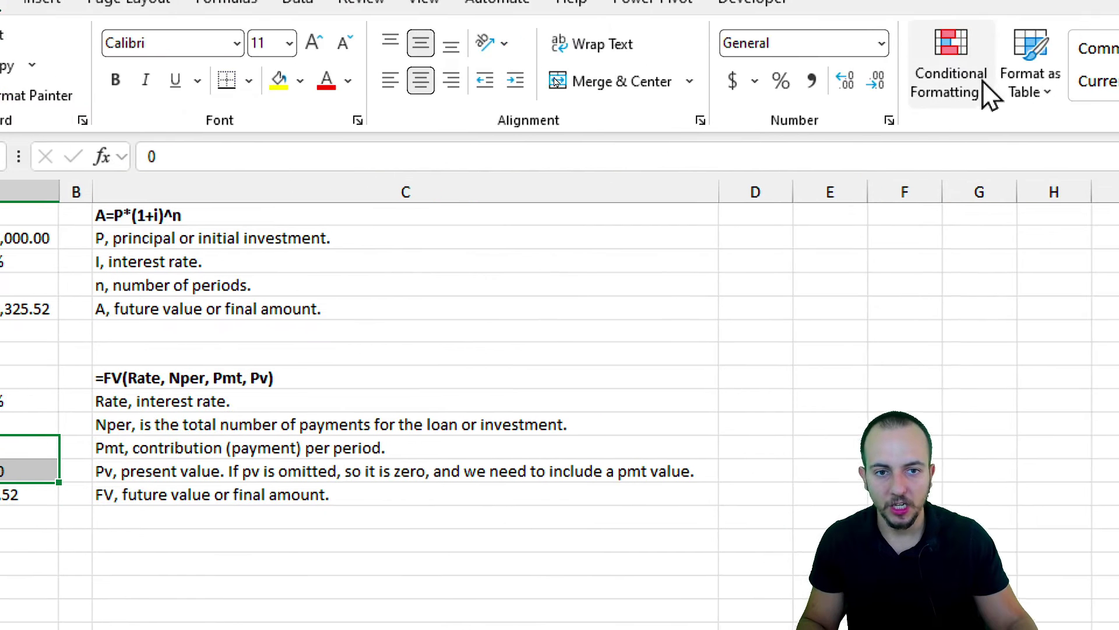
pyautogui.click(722, 87)
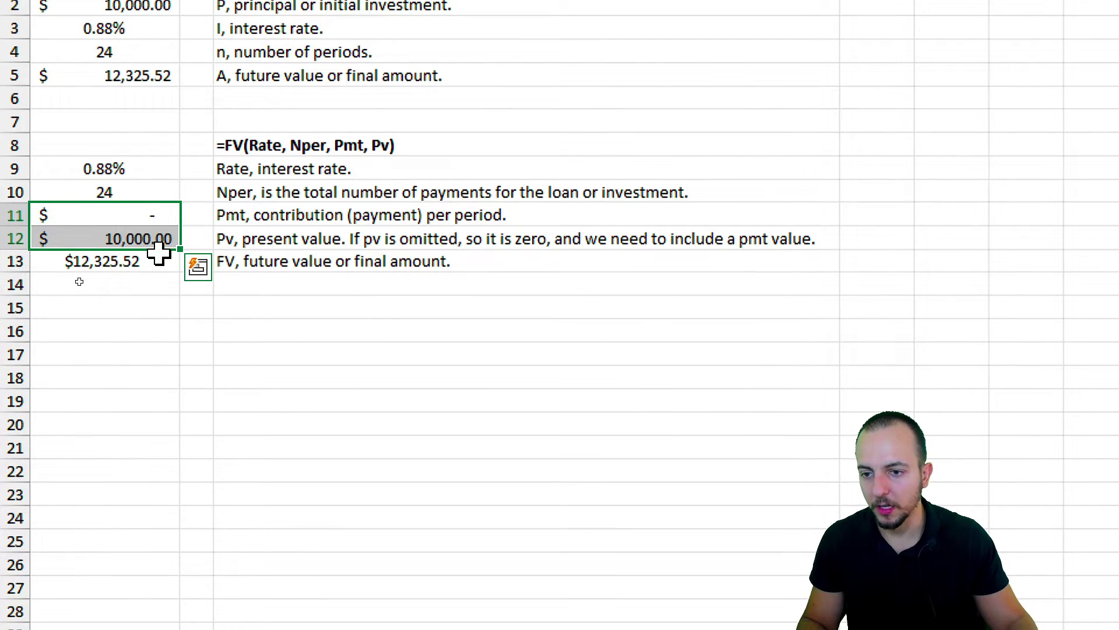
pyautogui.click(155, 260)
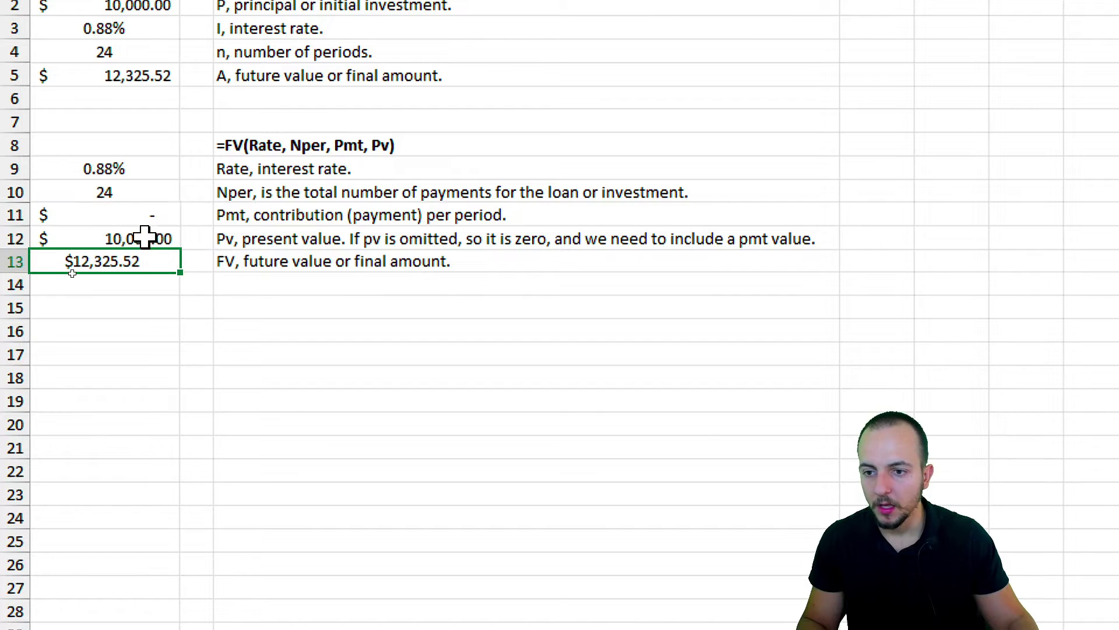
pyautogui.click(140, 239)
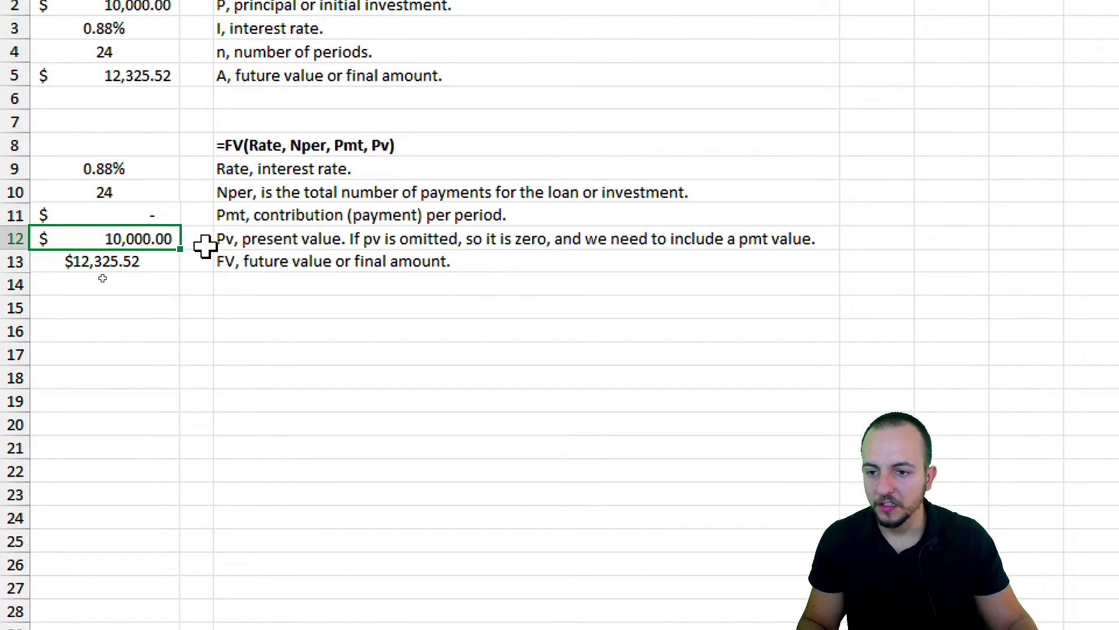
# Fill the empty payment argument of the A13 formula with A11, making it =-FV(A9,A10,A11,A12).
pyautogui.click(157, 220)
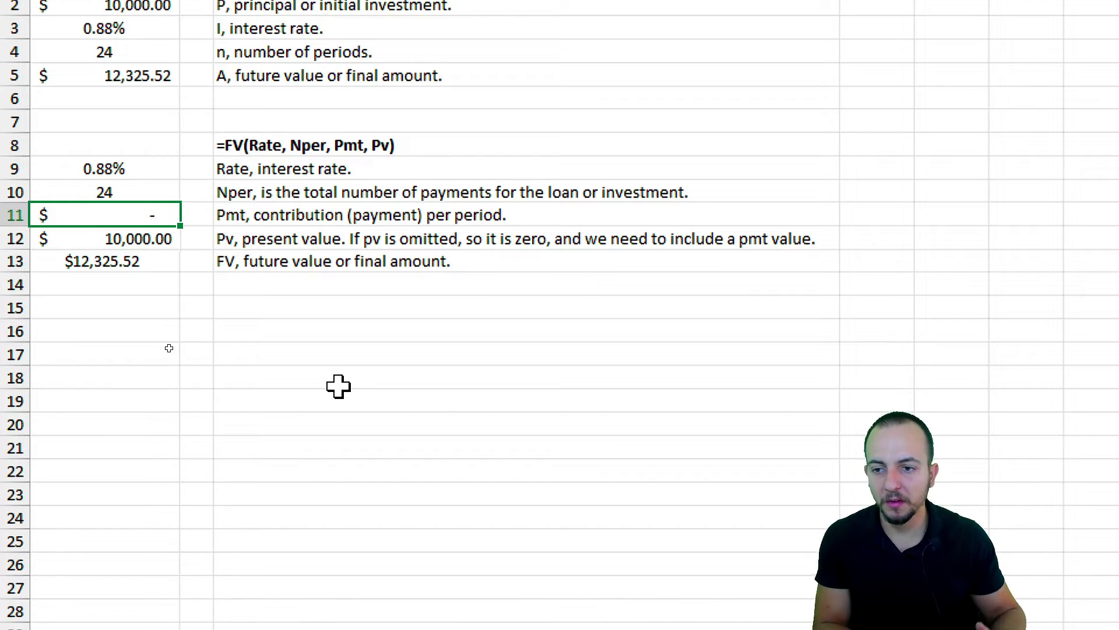
pyautogui.press('Delete')
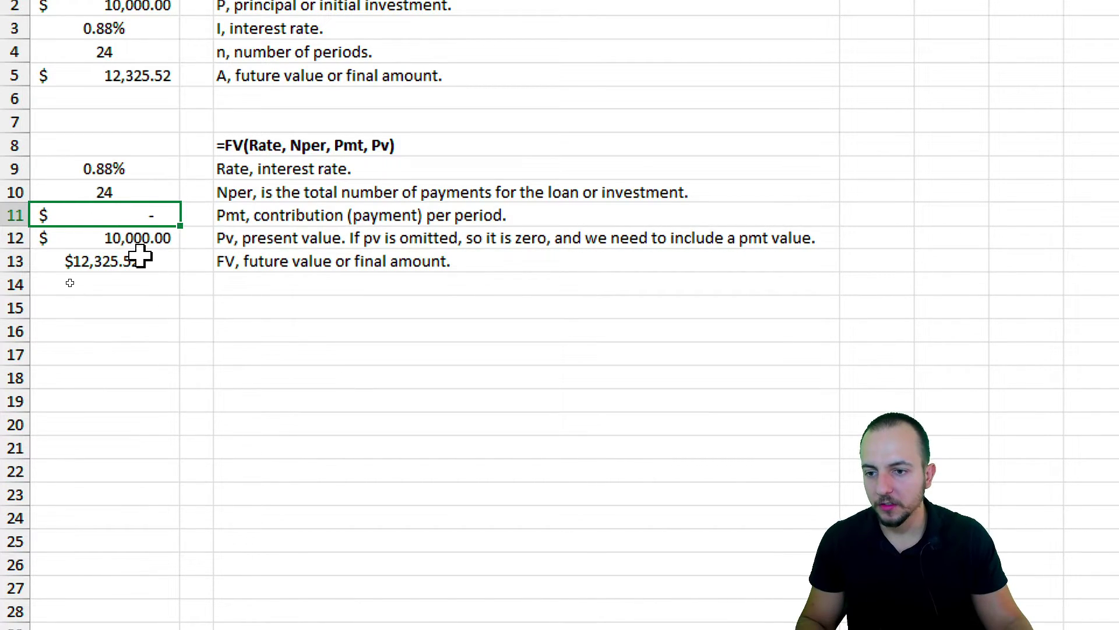
pyautogui.click(138, 258)
pyautogui.doubleClick(128, 262)
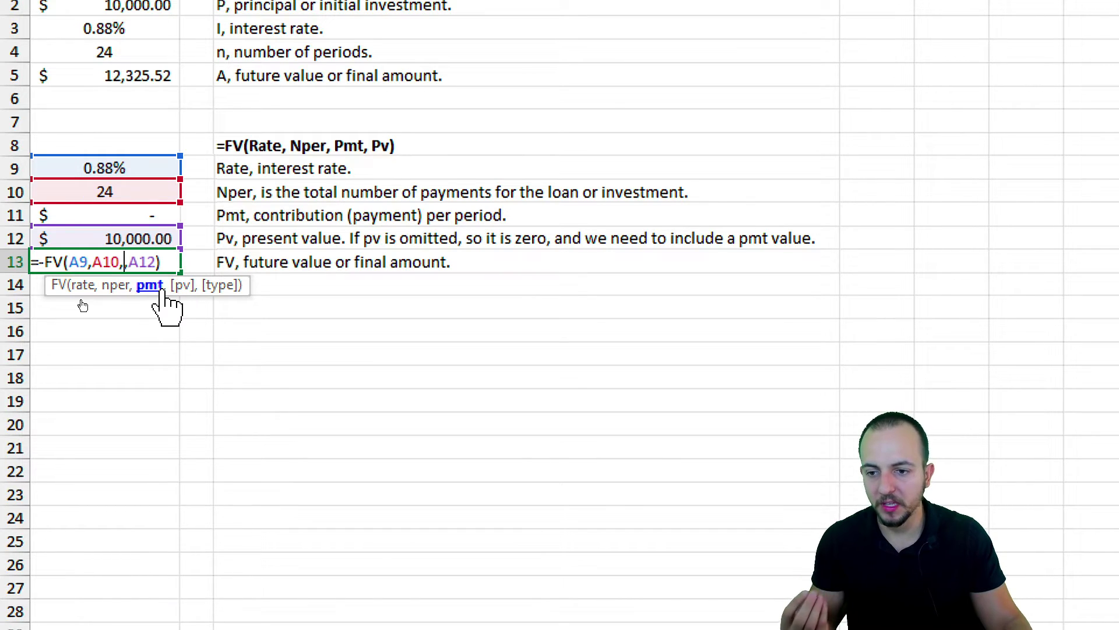
pyautogui.click(130, 215)
pyautogui.click(154, 262)
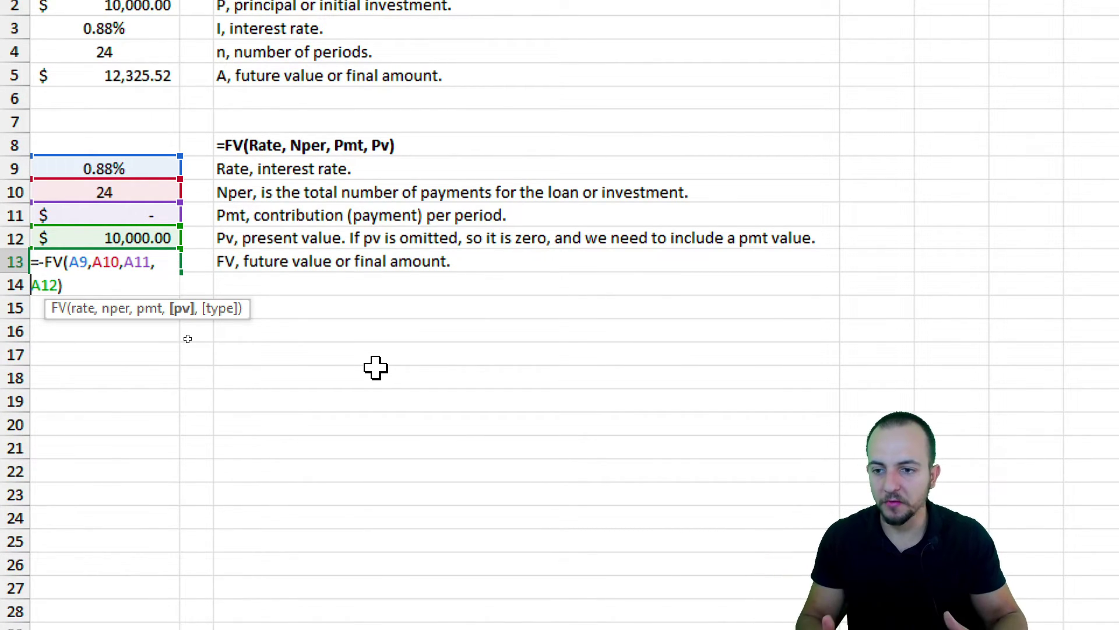
pyautogui.press('Return')
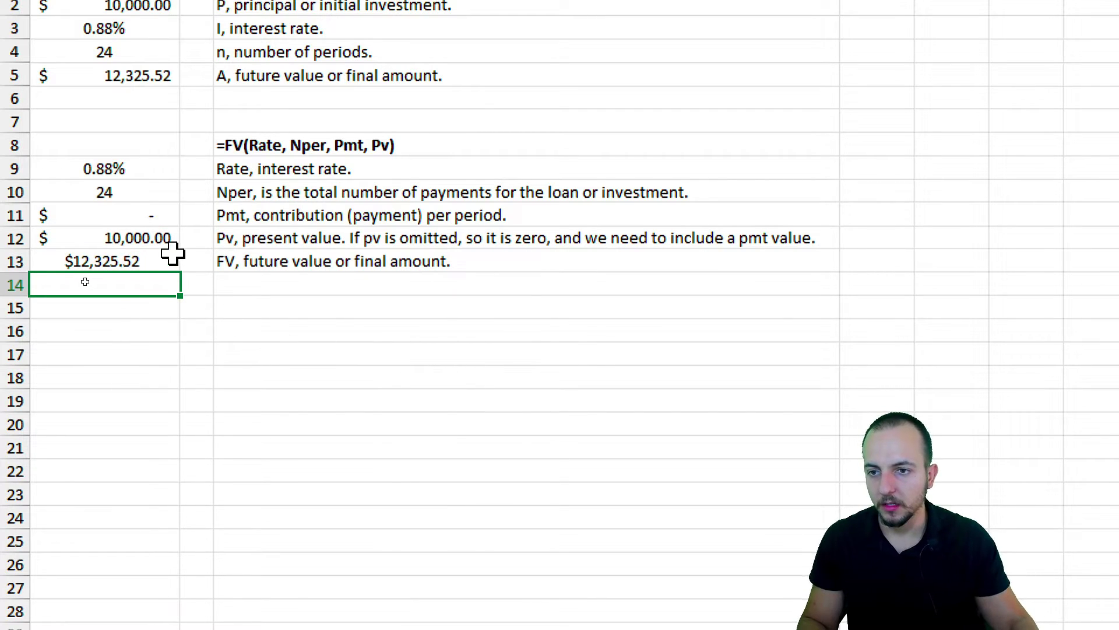
# Set the contribution per period in A11 to 100 and select the future value result in A13.
pyautogui.click(82, 264)
pyautogui.click(158, 86)
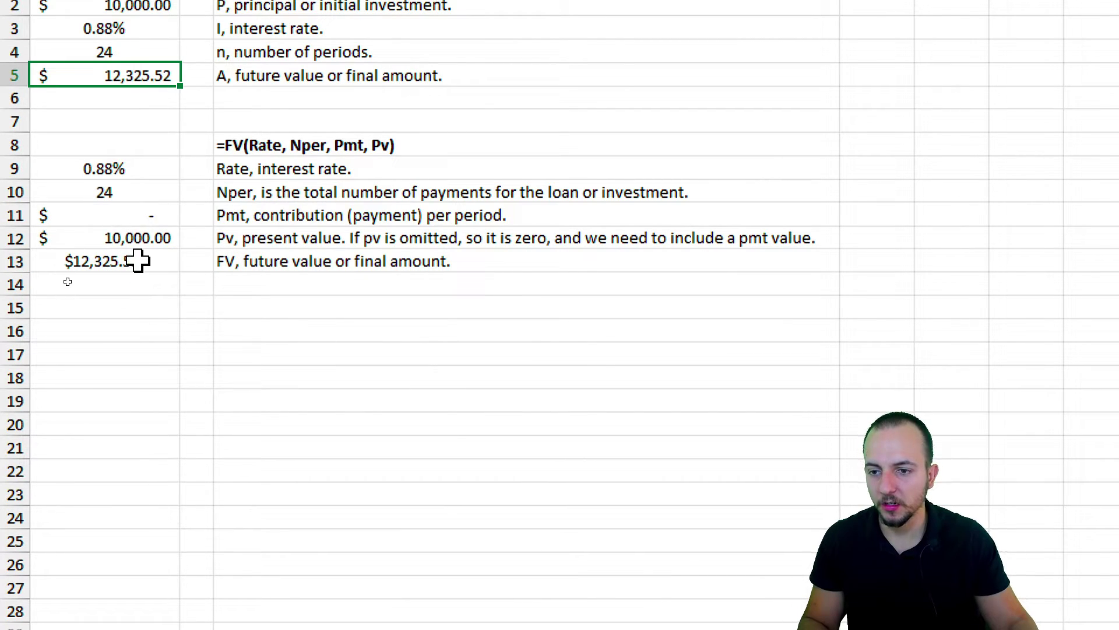
pyautogui.click(122, 227)
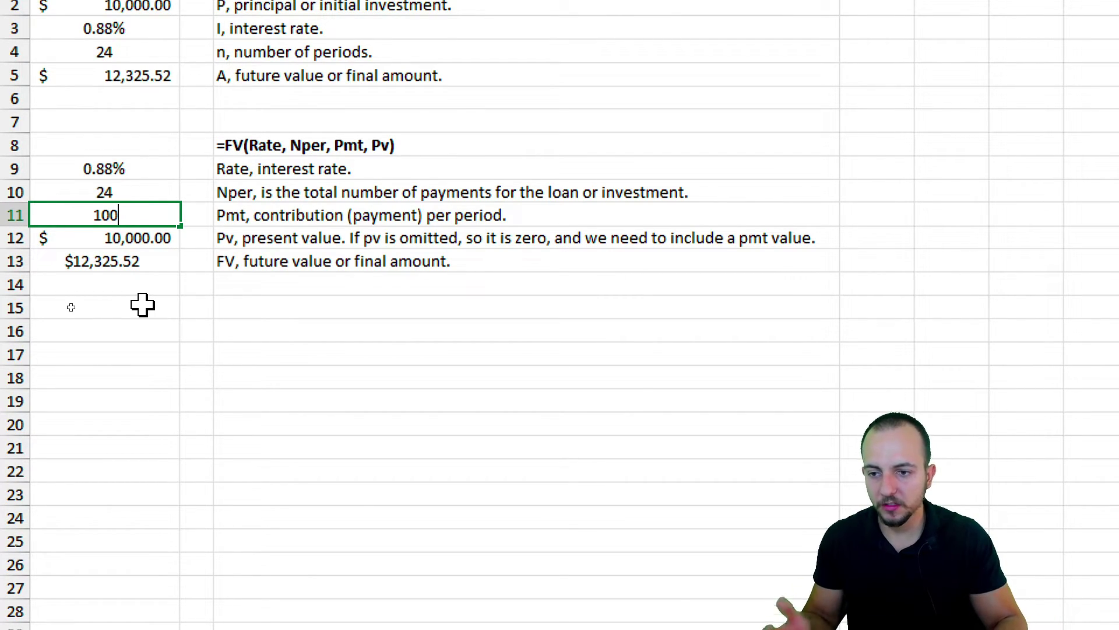
pyautogui.press('Return')
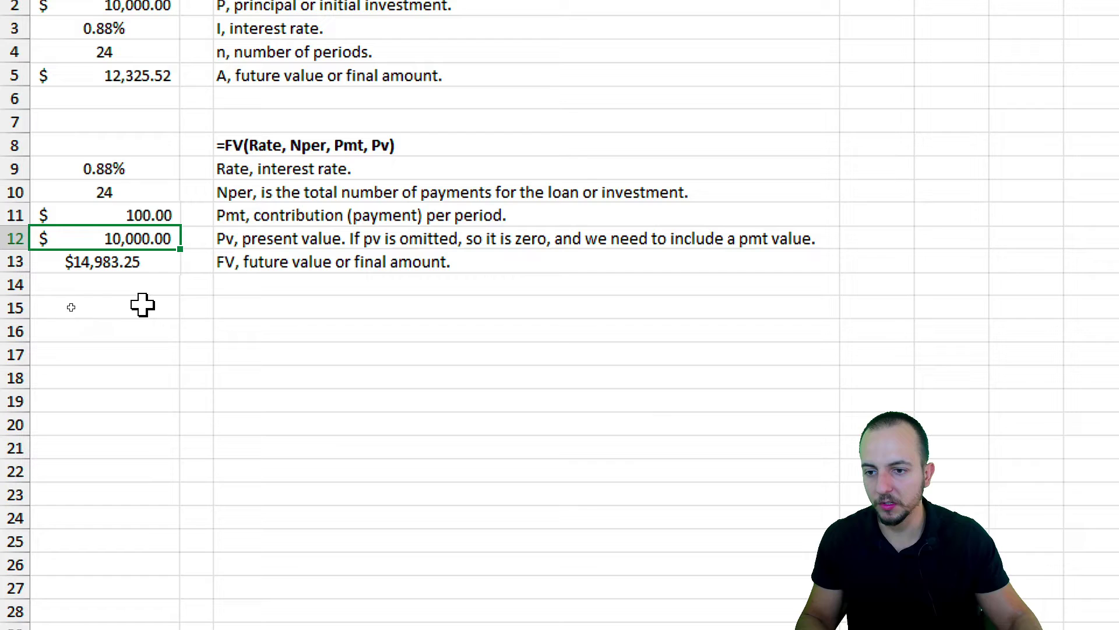
pyautogui.click(139, 259)
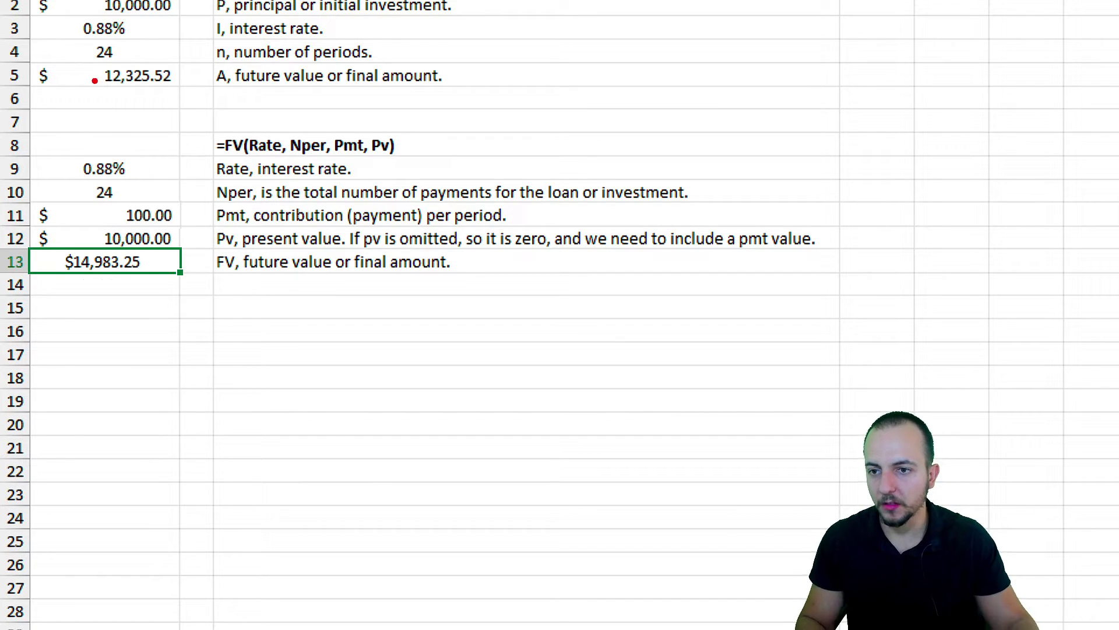
pyautogui.moveTo(90, 59); pyautogui.dragTo(184, 94)
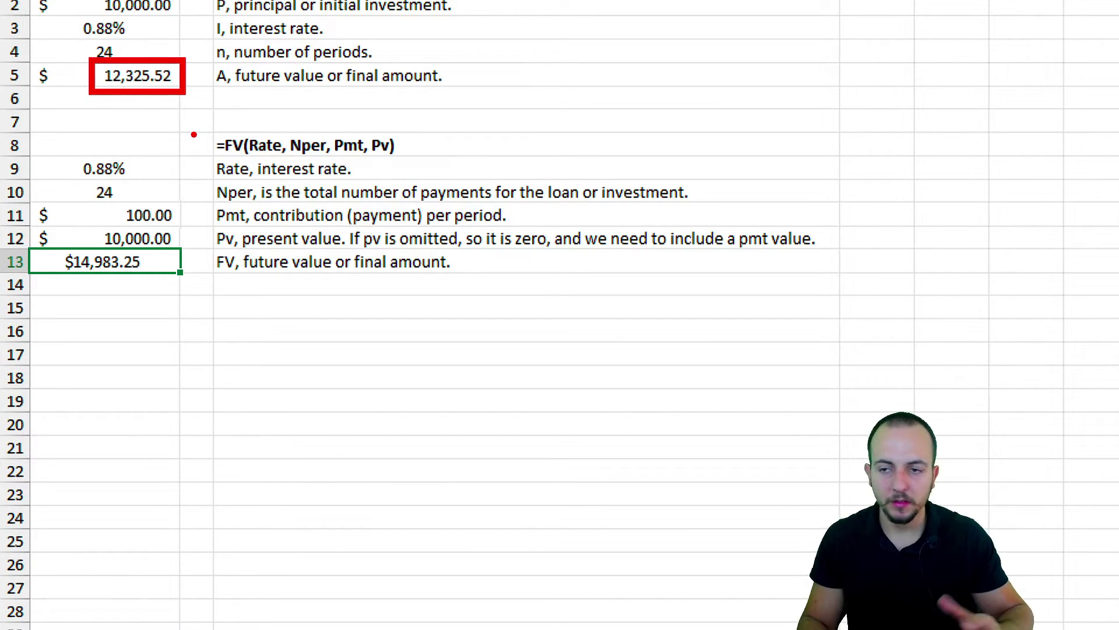
pyautogui.moveTo(58, 248)
pyautogui.mouseDown()
pyautogui.moveTo(163, 274)
pyautogui.moveTo(153, 334)
pyautogui.mouseUp()
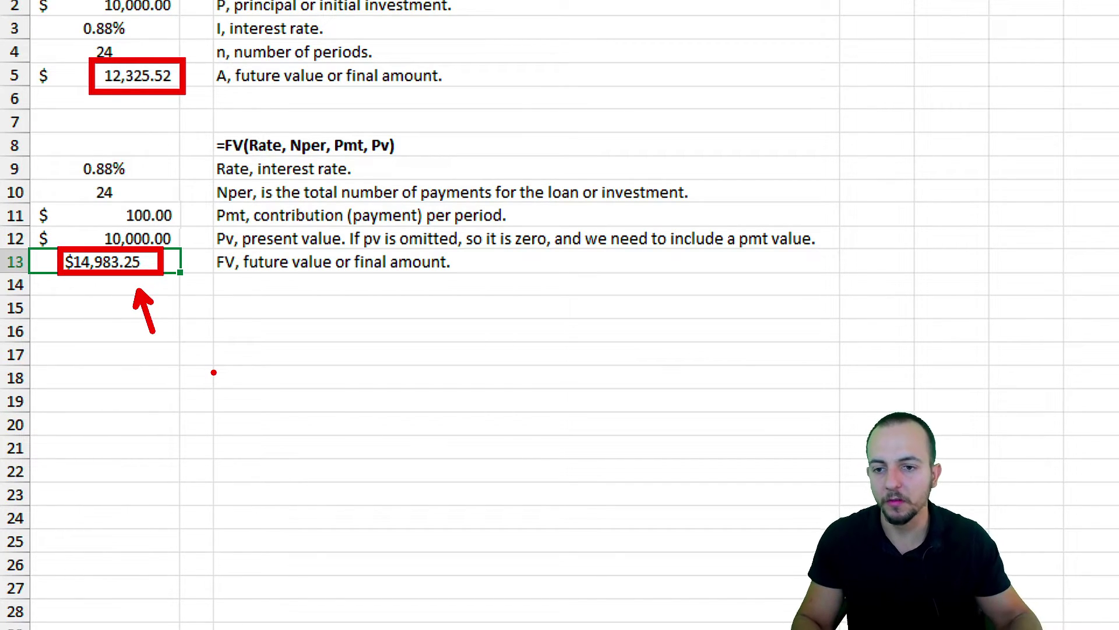
pyautogui.press('Escape')
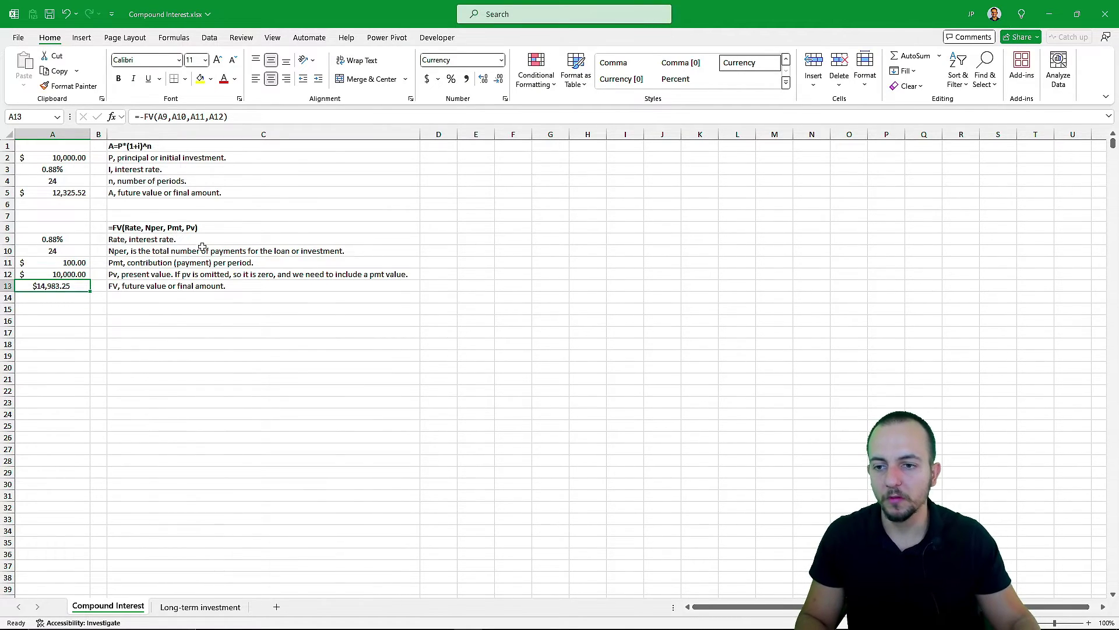
# On the Long-term investment sheet, enter "Investment:" in A1 and 1000 in B1 with the dollar accounting number format.
pyautogui.click(200, 607)
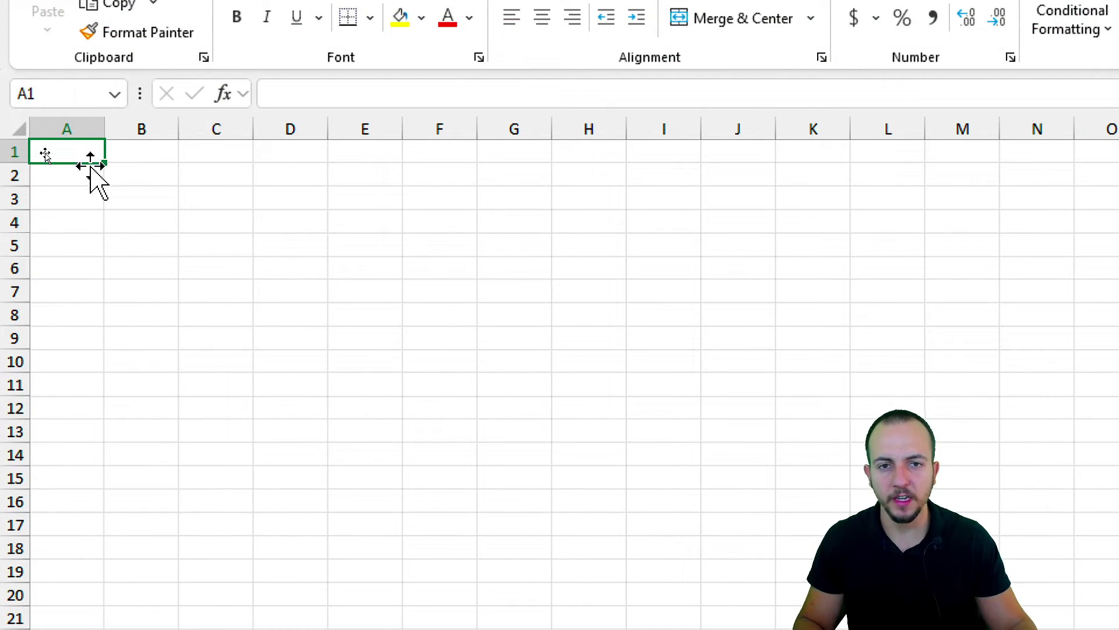
pyautogui.write('Inves')
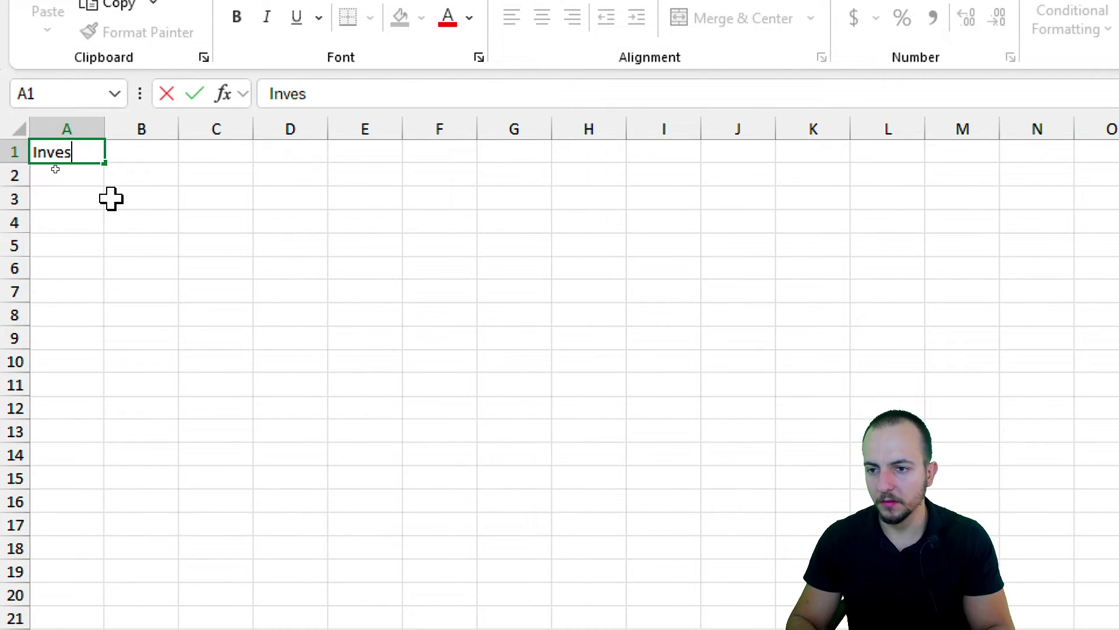
pyautogui.write('tment:')
pyautogui.press('Tab')
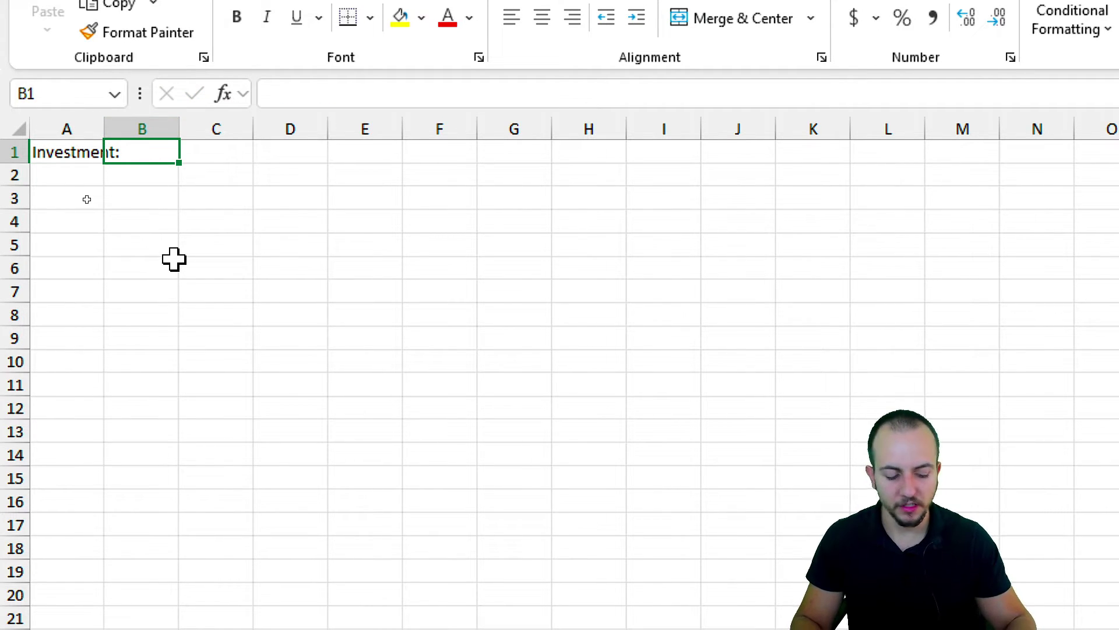
pyautogui.write('1000')
pyautogui.press('Return')
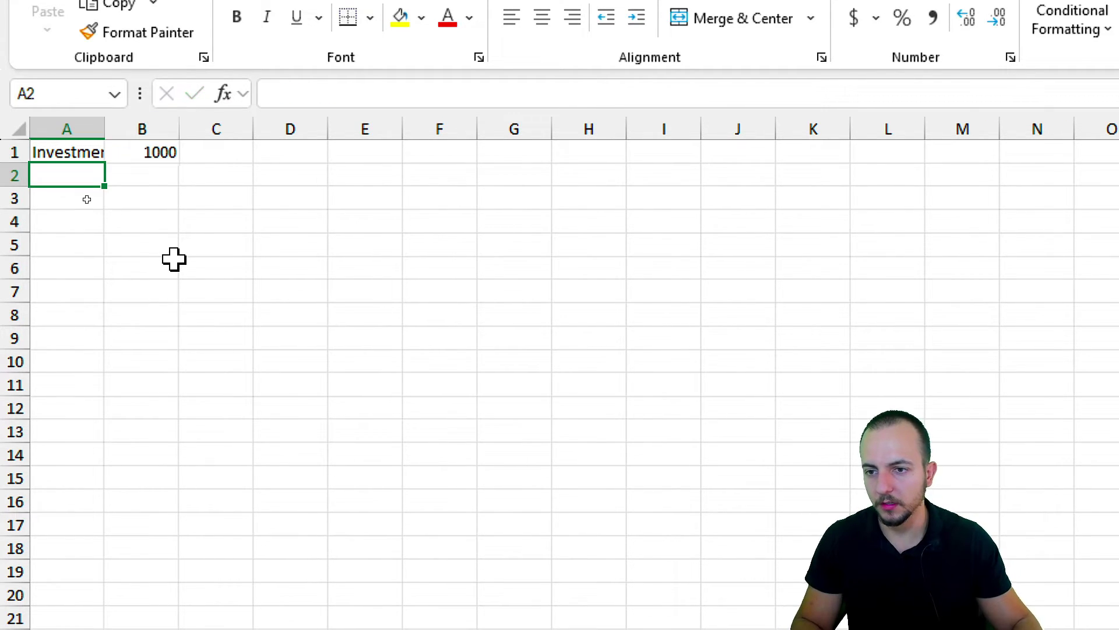
pyautogui.click(149, 155)
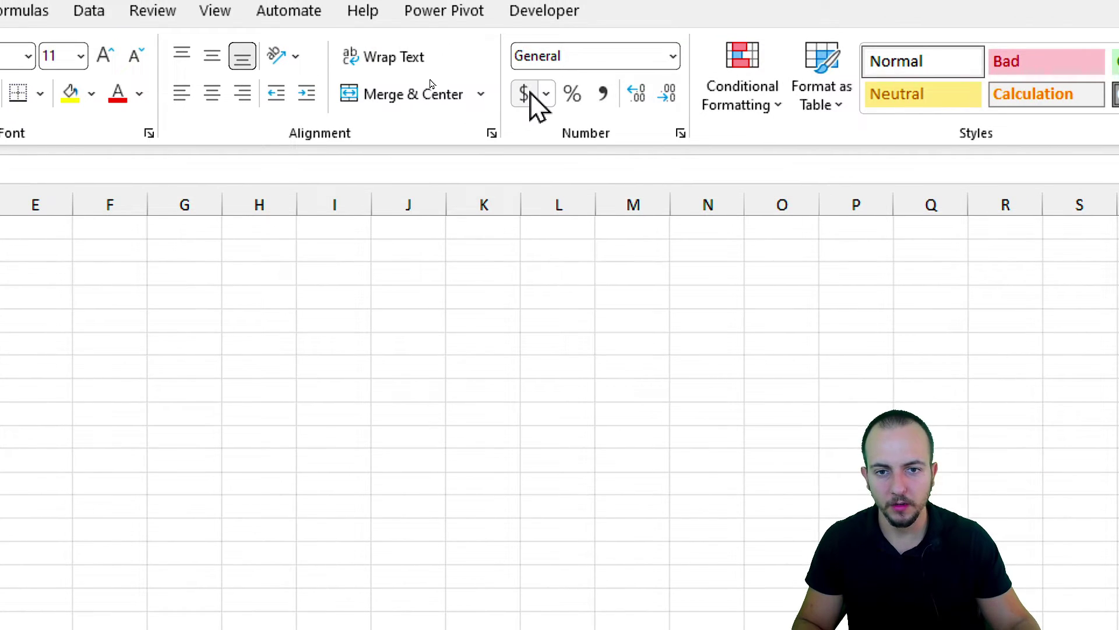
pyautogui.click(853, 18)
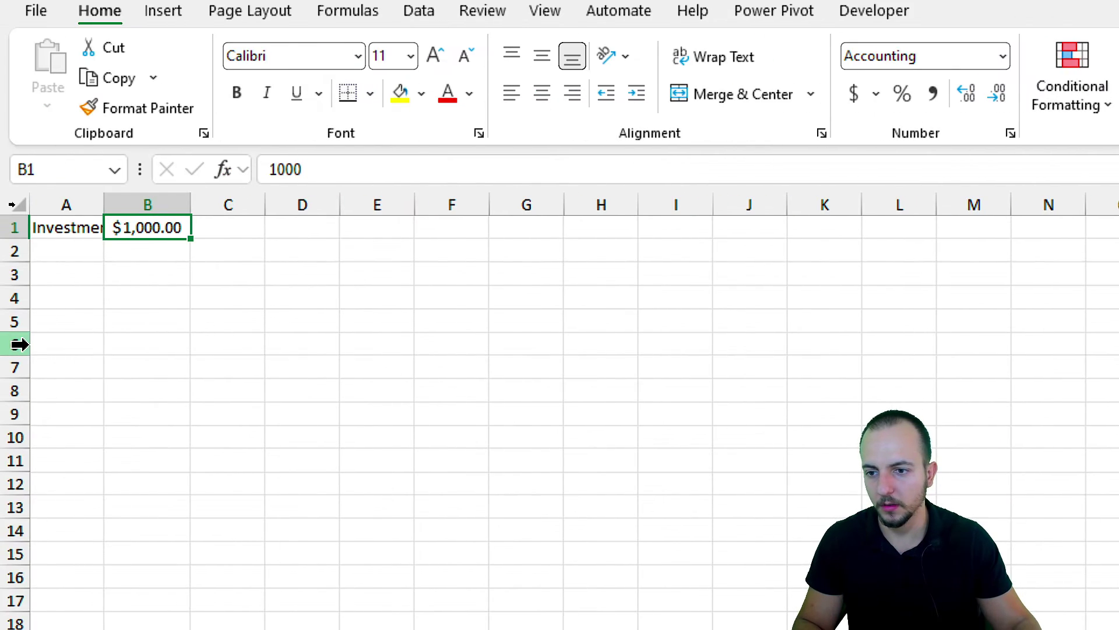
# Widen columns A and B together to the same width so the Investment label fits its cell.
pyautogui.click(76, 205)
pyautogui.moveTo(76, 205); pyautogui.dragTo(125, 204)
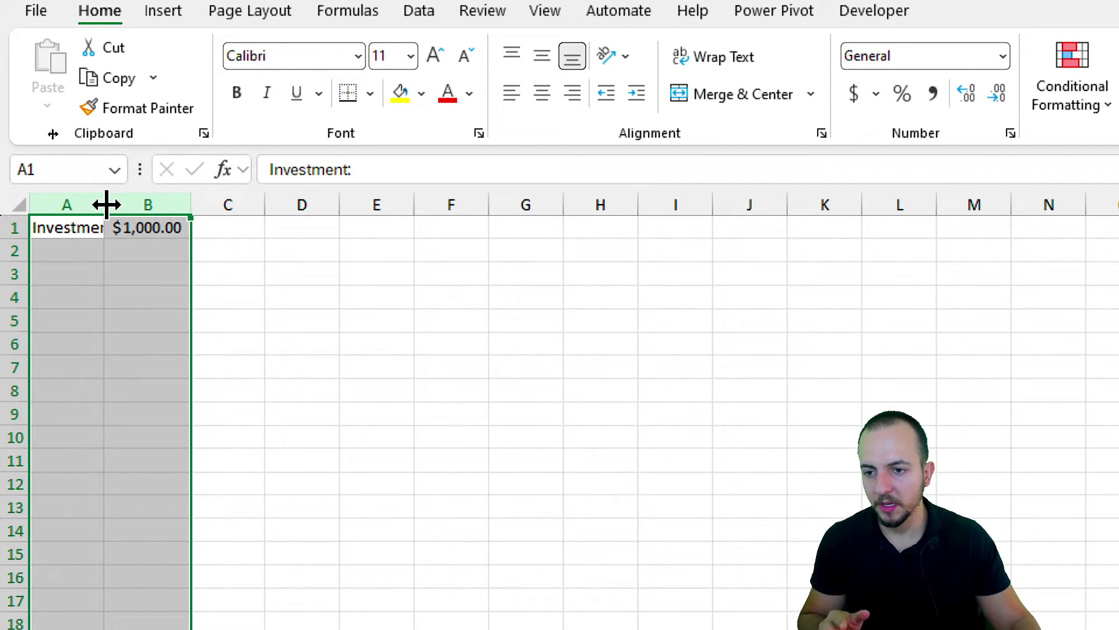
pyautogui.moveTo(106, 204); pyautogui.dragTo(167, 208)
# Enter the label "Rate:" in A2 and the monthly rate formula =8.5%/12 in B2.
pyautogui.click(146, 247)
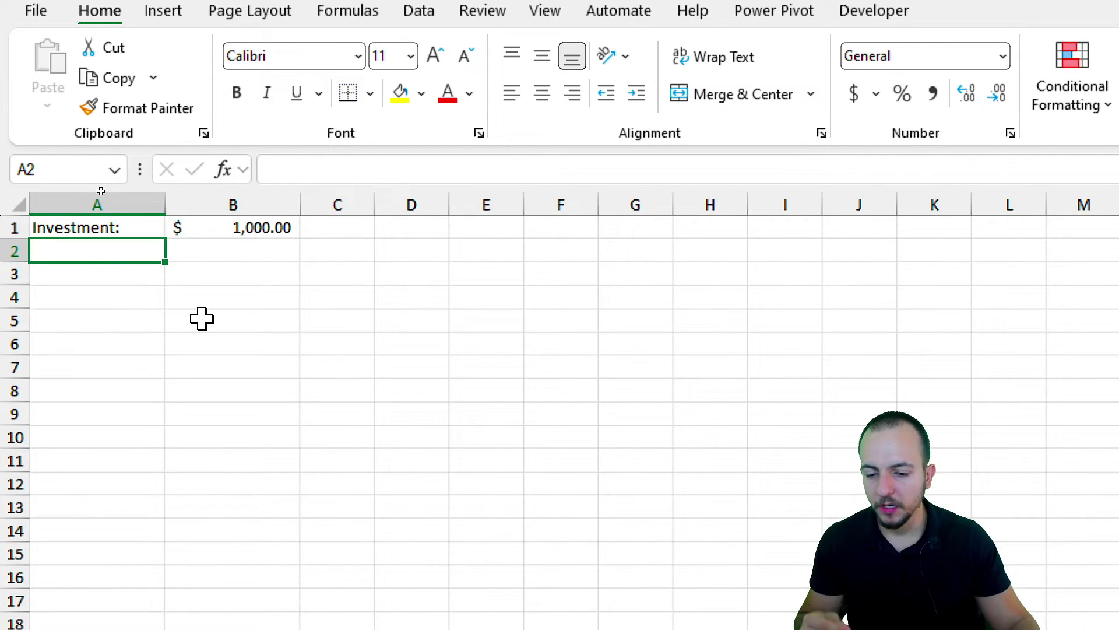
pyautogui.write('Rate:')
pyautogui.press('Tab')
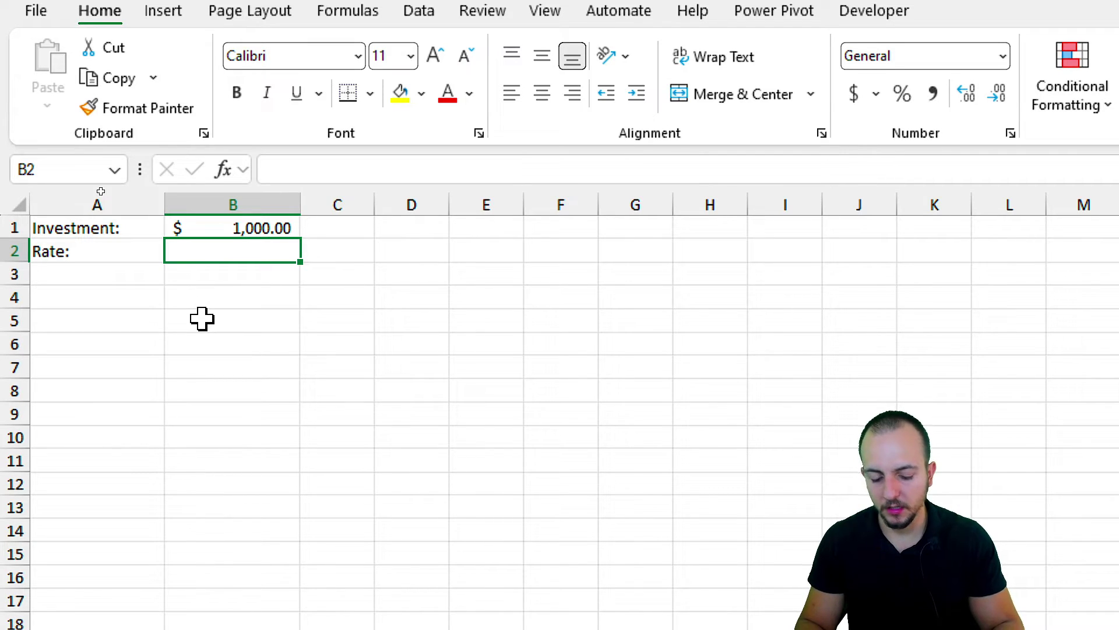
pyautogui.write('=')
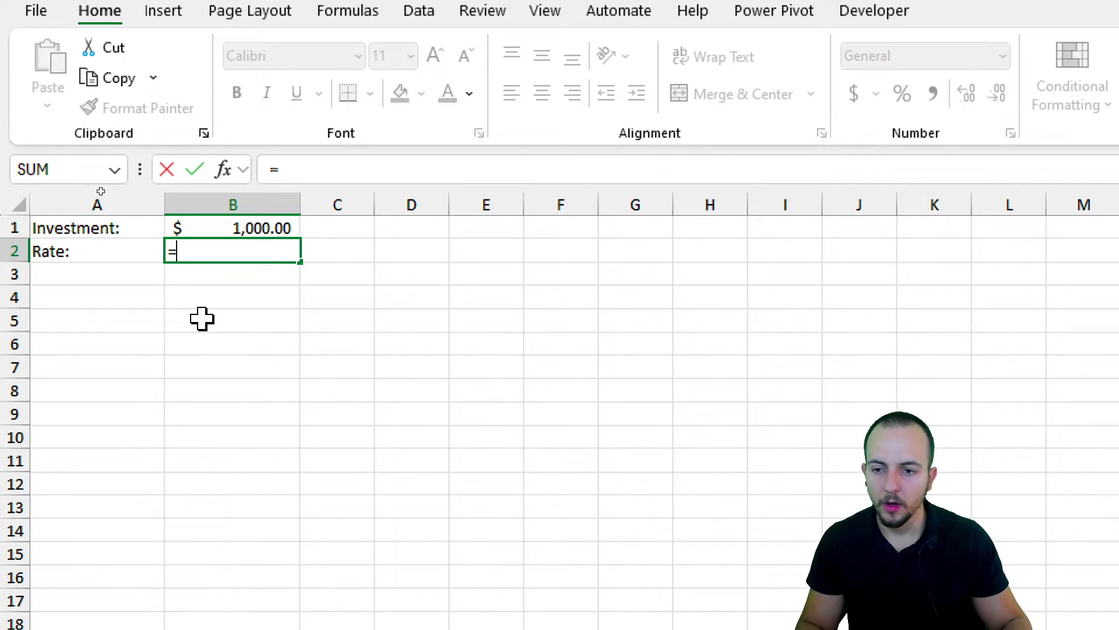
pyautogui.write('8.5%')
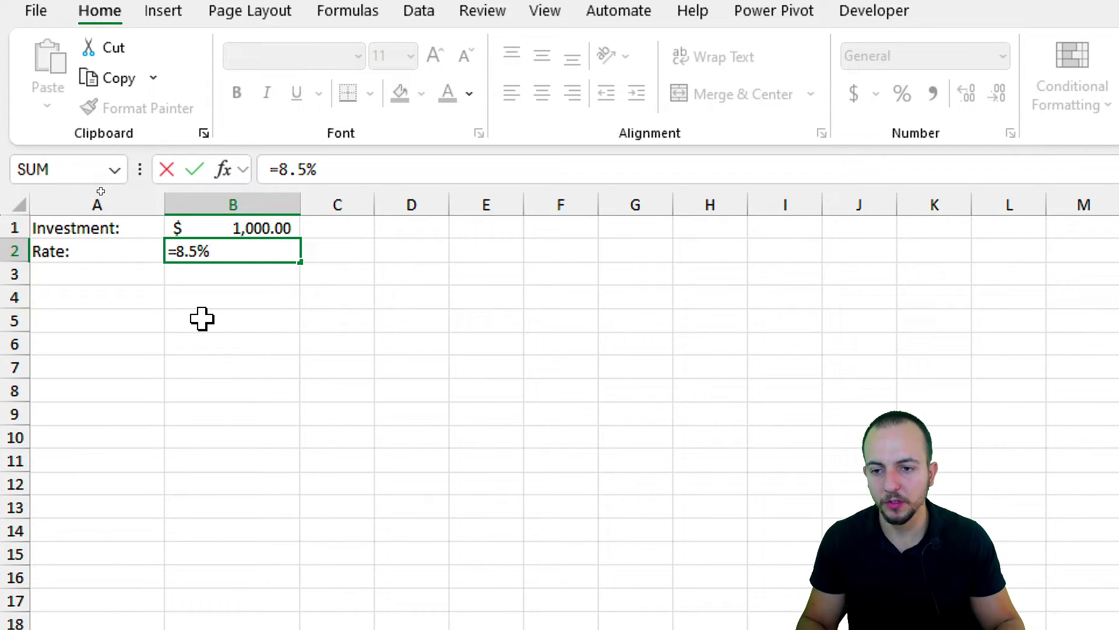
pyautogui.write('/12')
pyautogui.press('Return')
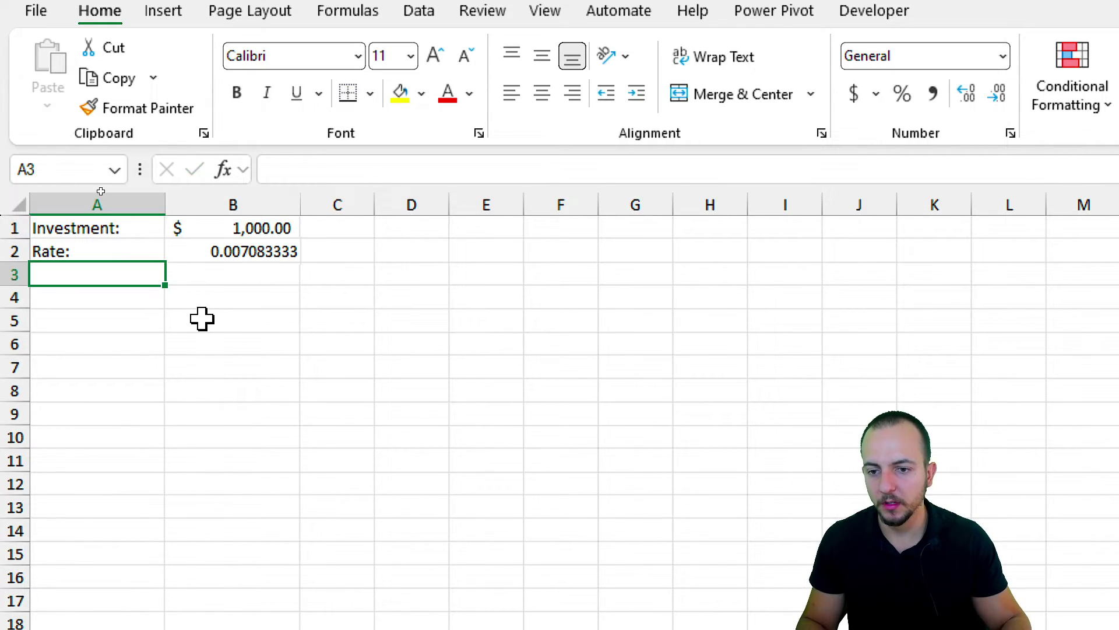
# Format the rate in B2 as a percentage with two decimal places.
pyautogui.click(286, 249)
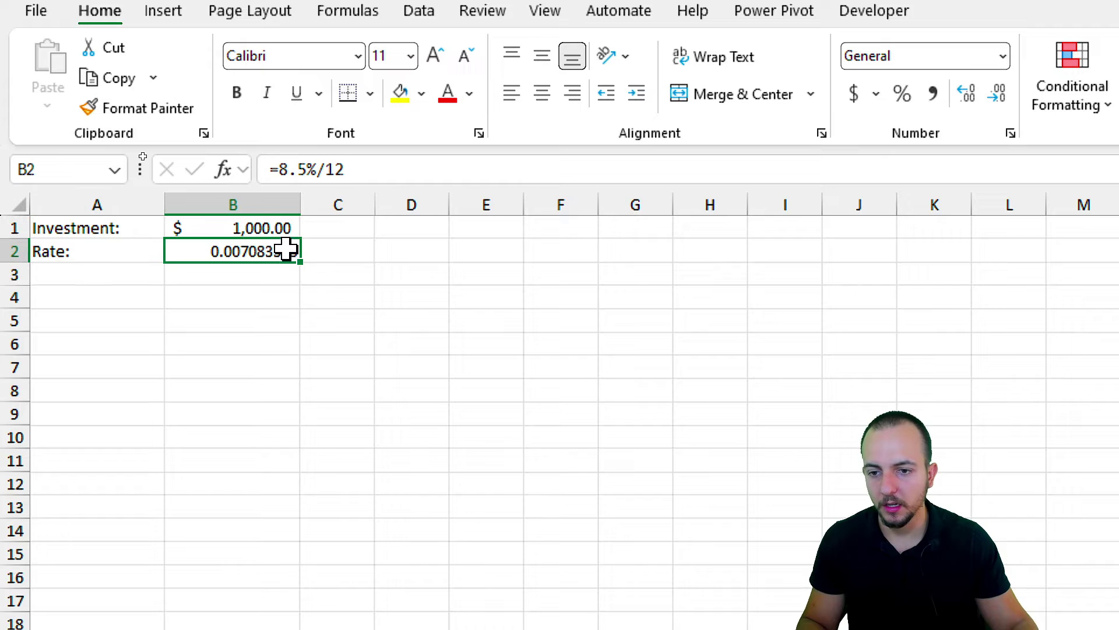
pyautogui.click(902, 95)
pyautogui.click(978, 95)
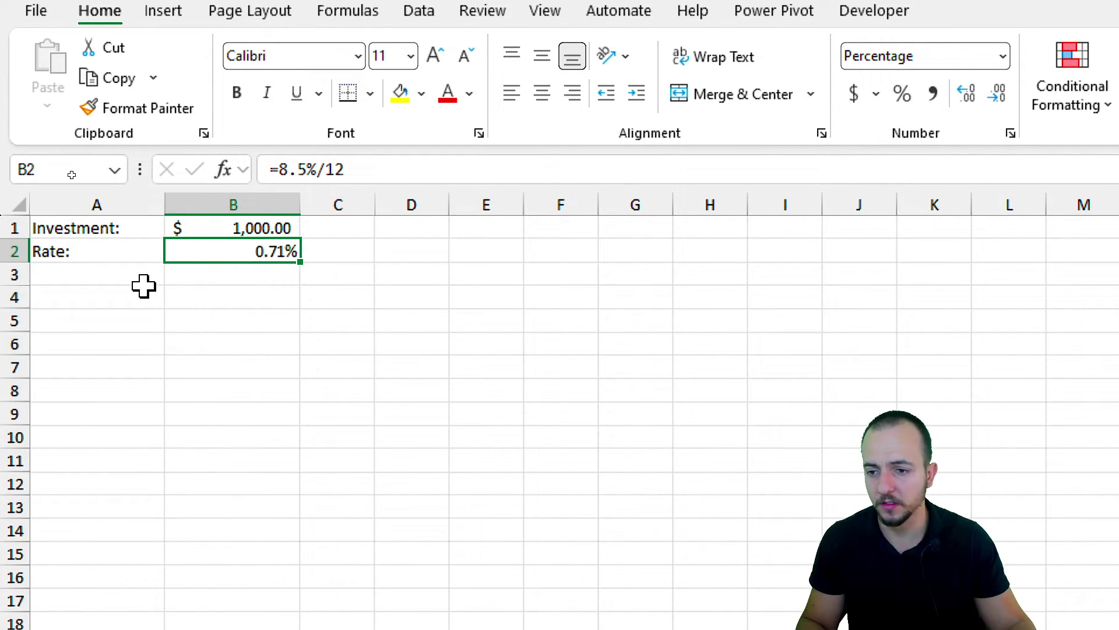
# Enter the label "Periods:" in A3 and 24 as the number of periods in B3.
pyautogui.click(118, 275)
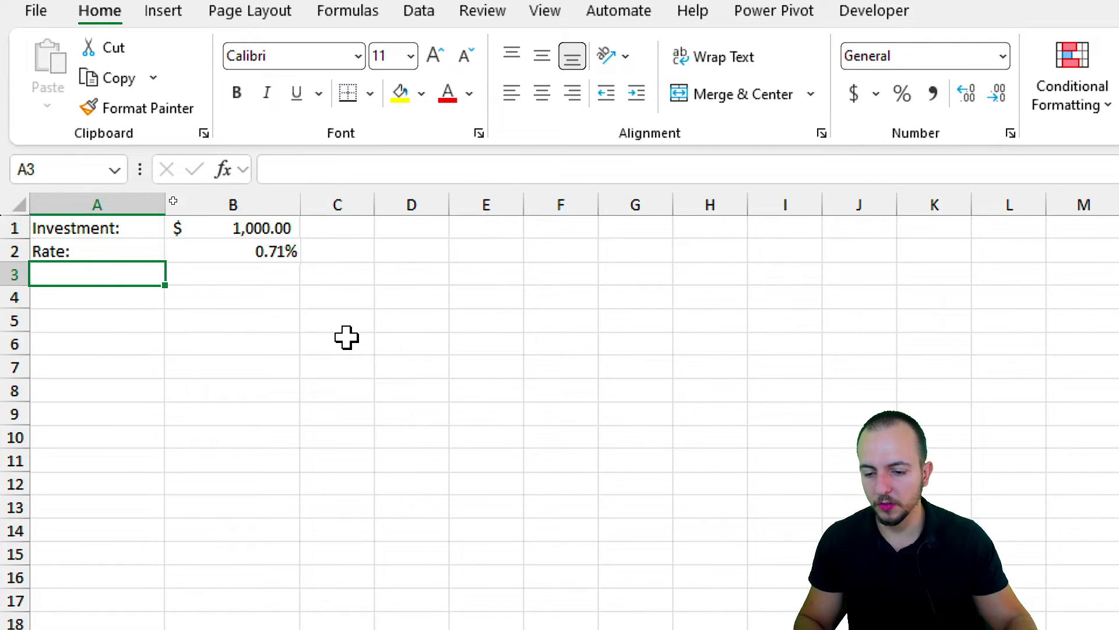
pyautogui.write('Periods:')
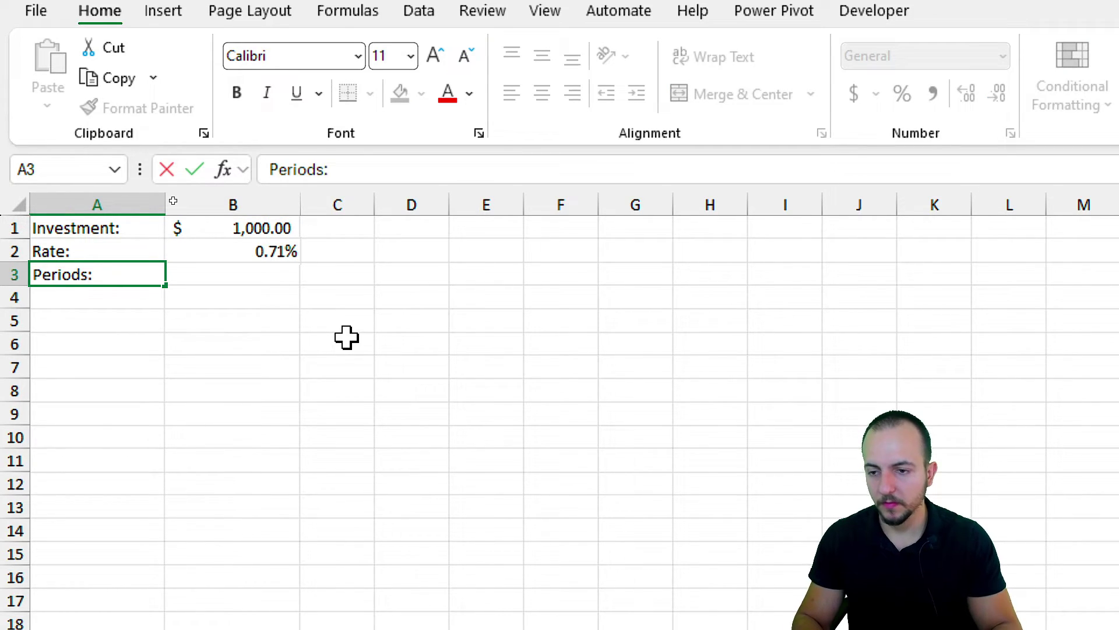
pyautogui.press('Tab')
pyautogui.press('Left')
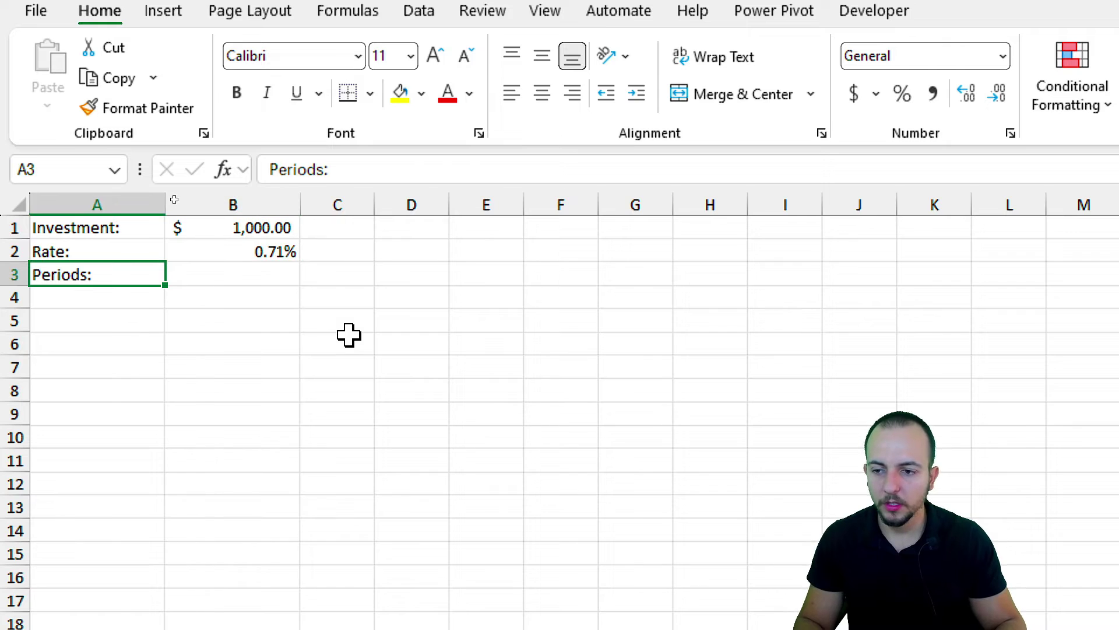
pyautogui.press('Delete')
pyautogui.write('Per')
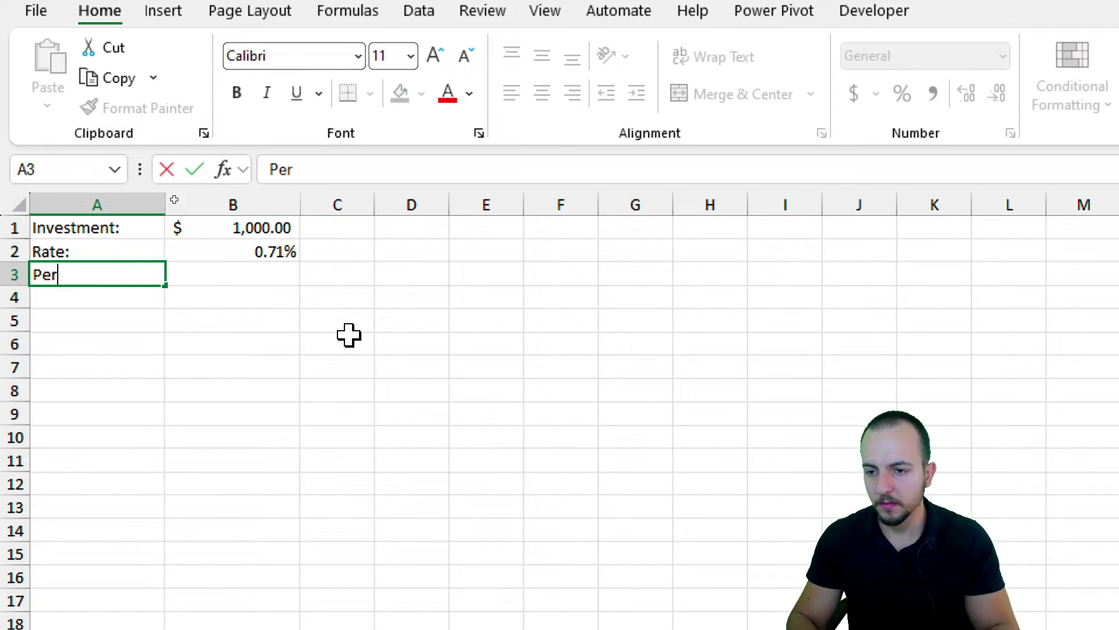
pyautogui.write('iods:')
pyautogui.press('Tab')
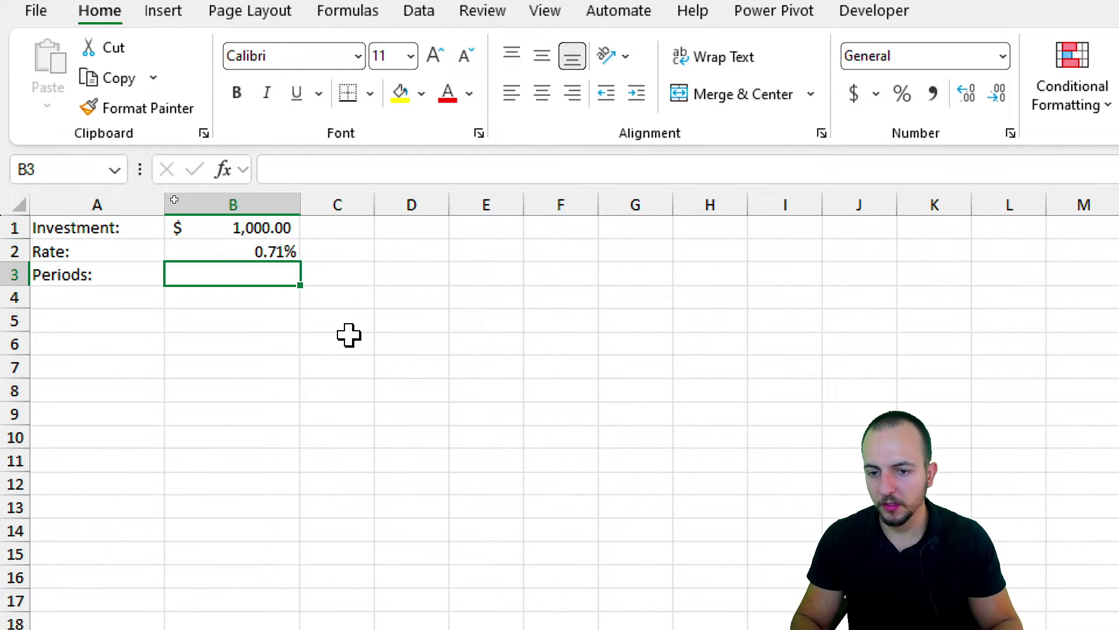
pyautogui.write('24')
pyautogui.press('Return')
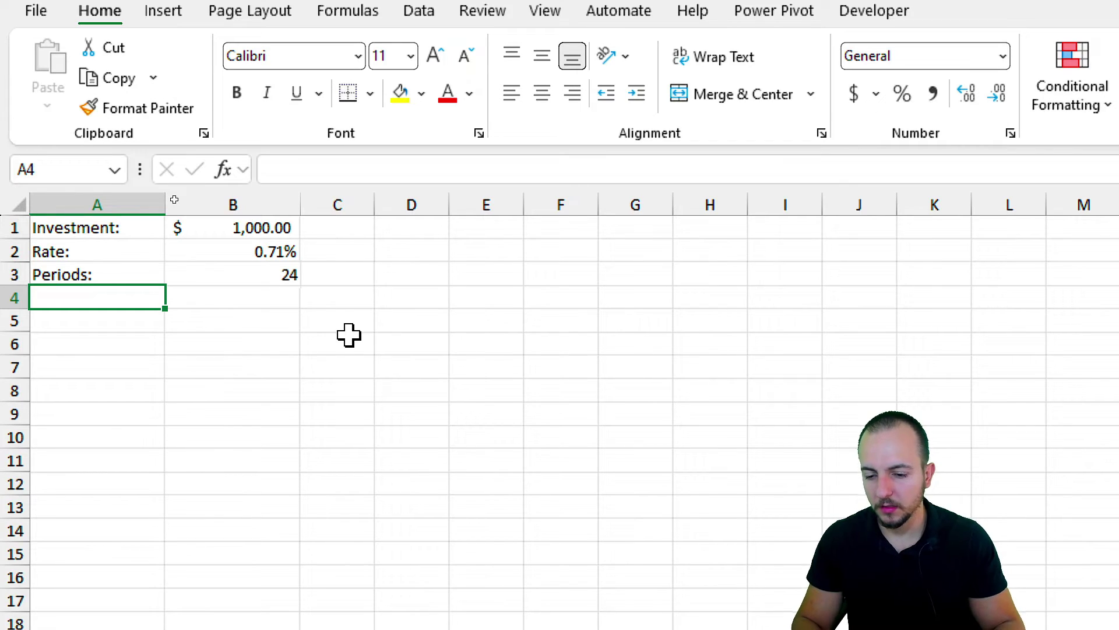
# Enter the label "Contribution:" in A4 and the amount 1000 in B4.
pyautogui.write('Contribution:')
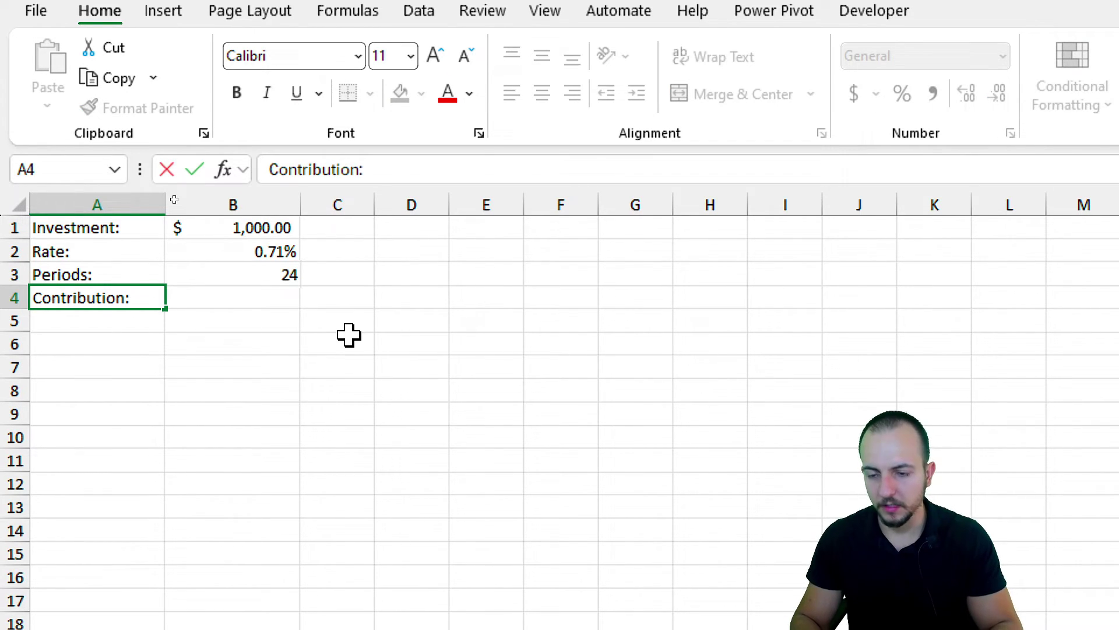
pyautogui.press('Tab')
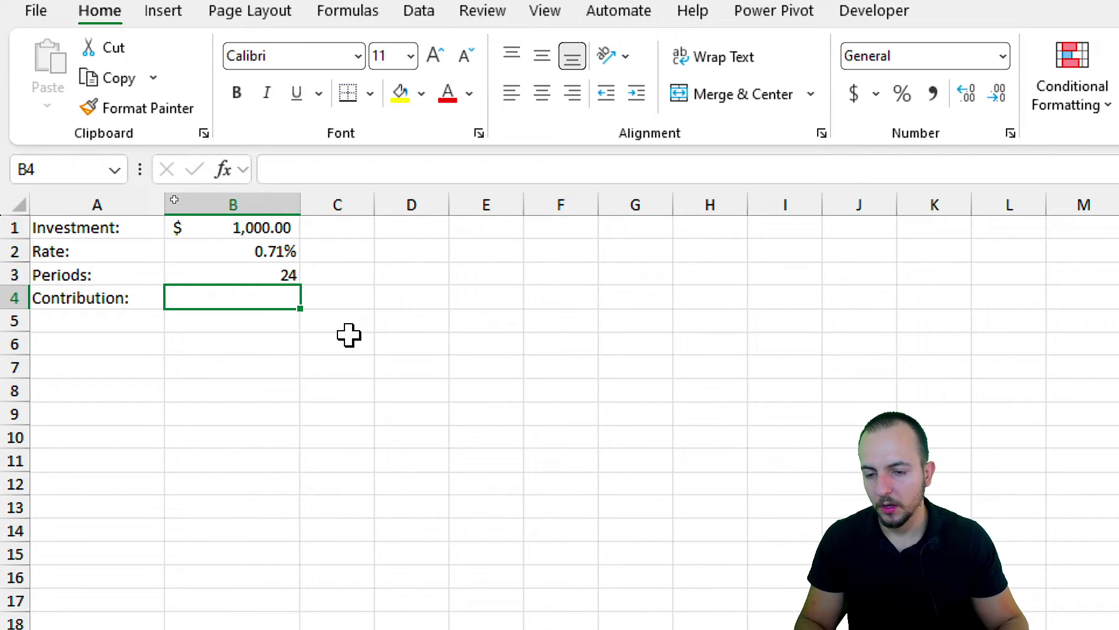
pyautogui.write('1000')
pyautogui.press('Return')
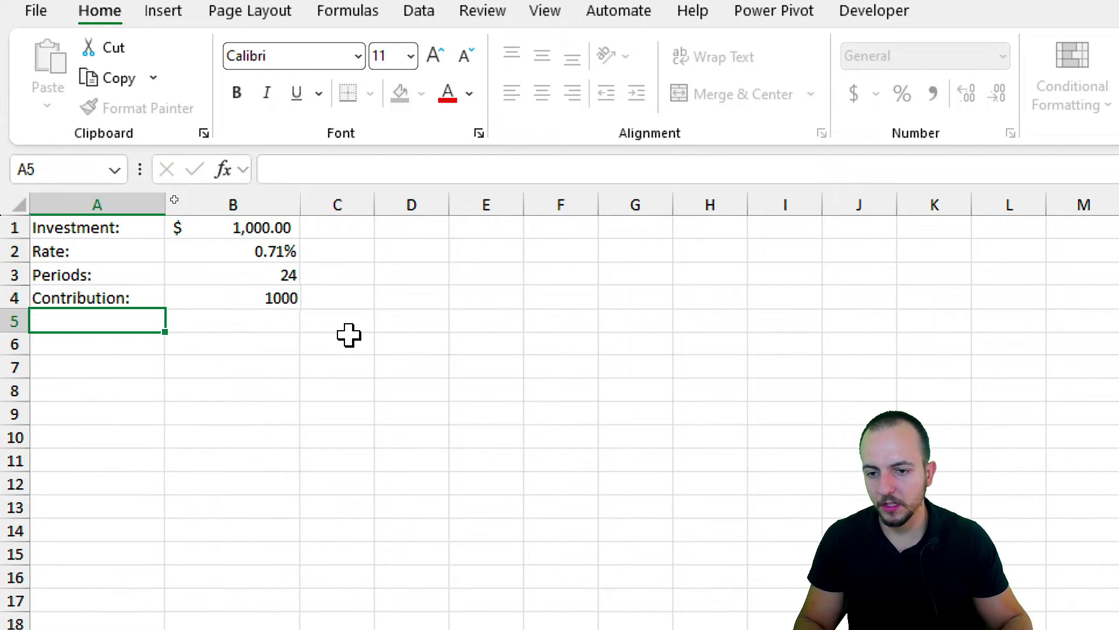
# Format the contribution amount in B4 with the Accounting number format.
pyautogui.click(275, 299)
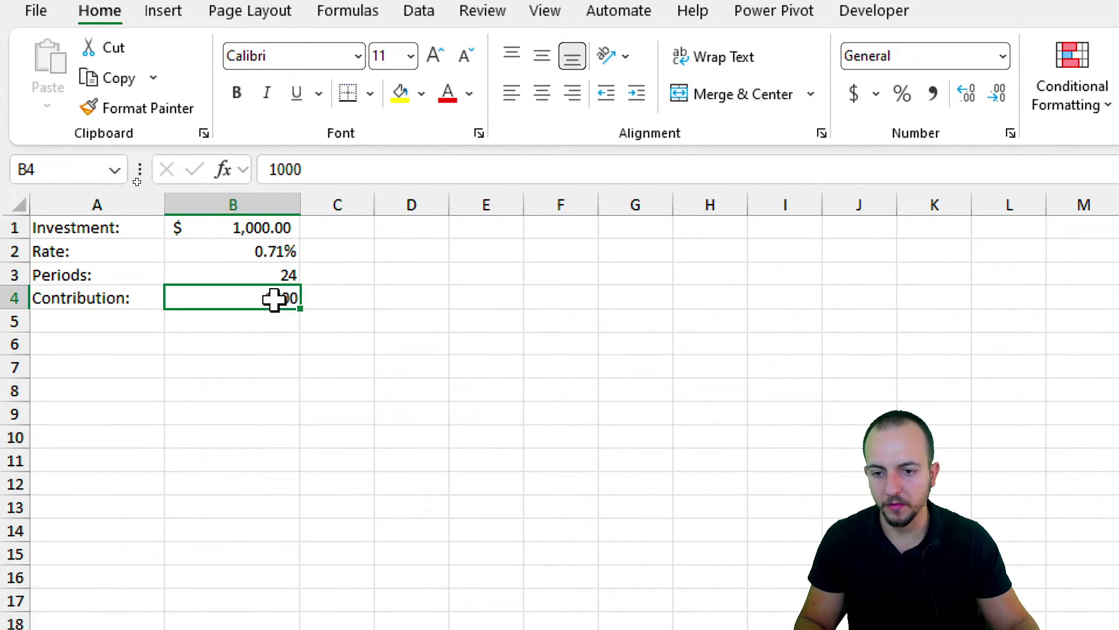
pyautogui.click(854, 95)
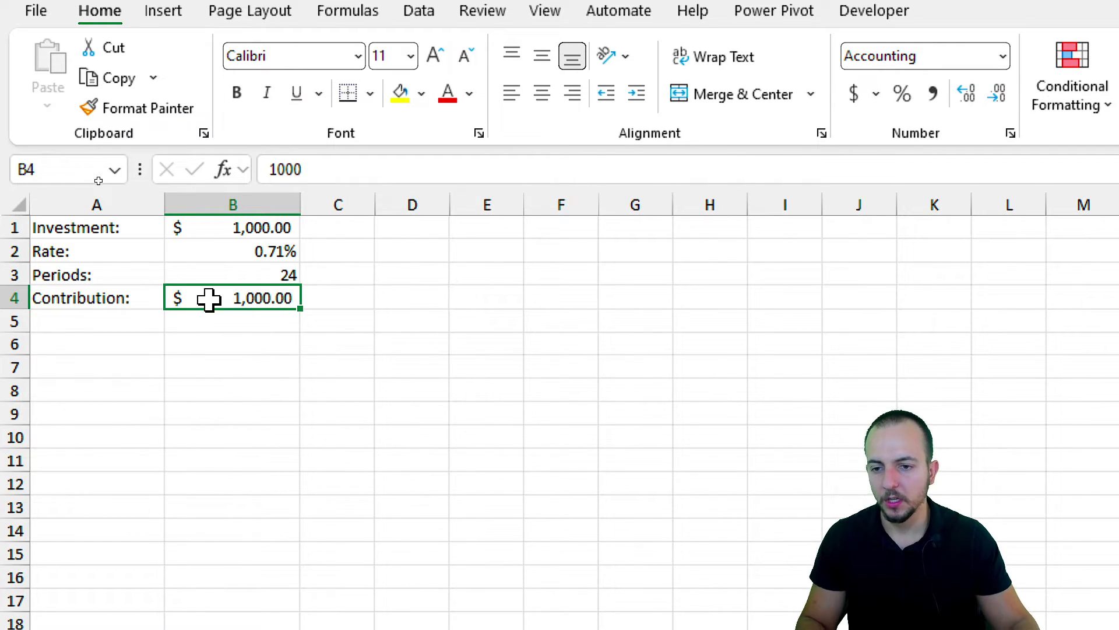
pyautogui.moveTo(105, 202); pyautogui.dragTo(244, 201)
pyautogui.click(144, 226)
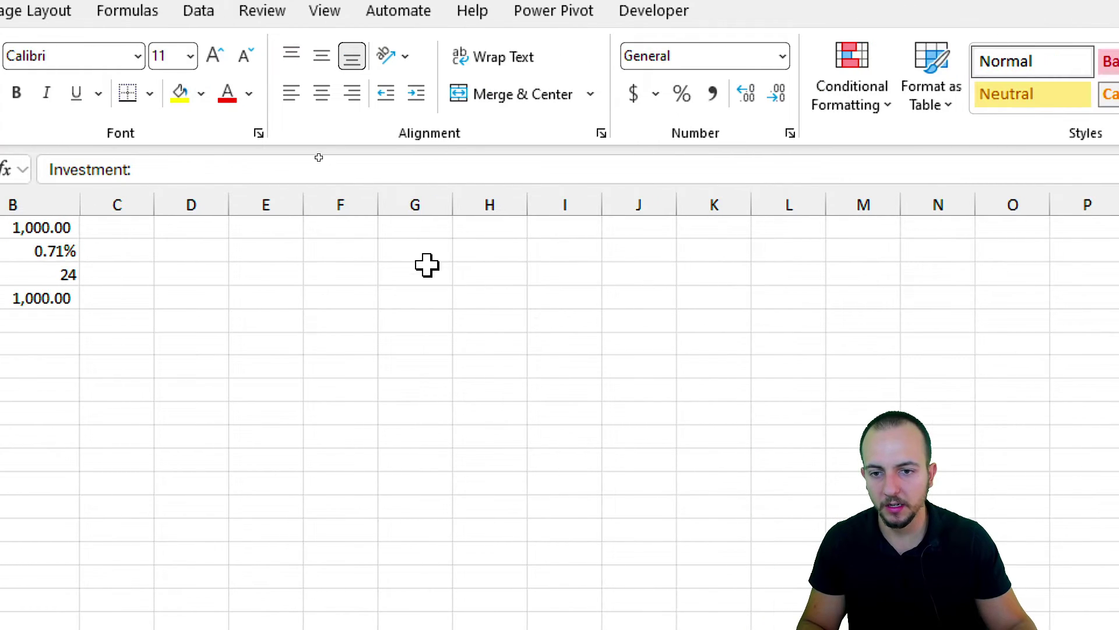
# Enter the header "Month" in F1 and the starting month 0 in F2.
pyautogui.click(362, 201)
pyautogui.click(360, 227)
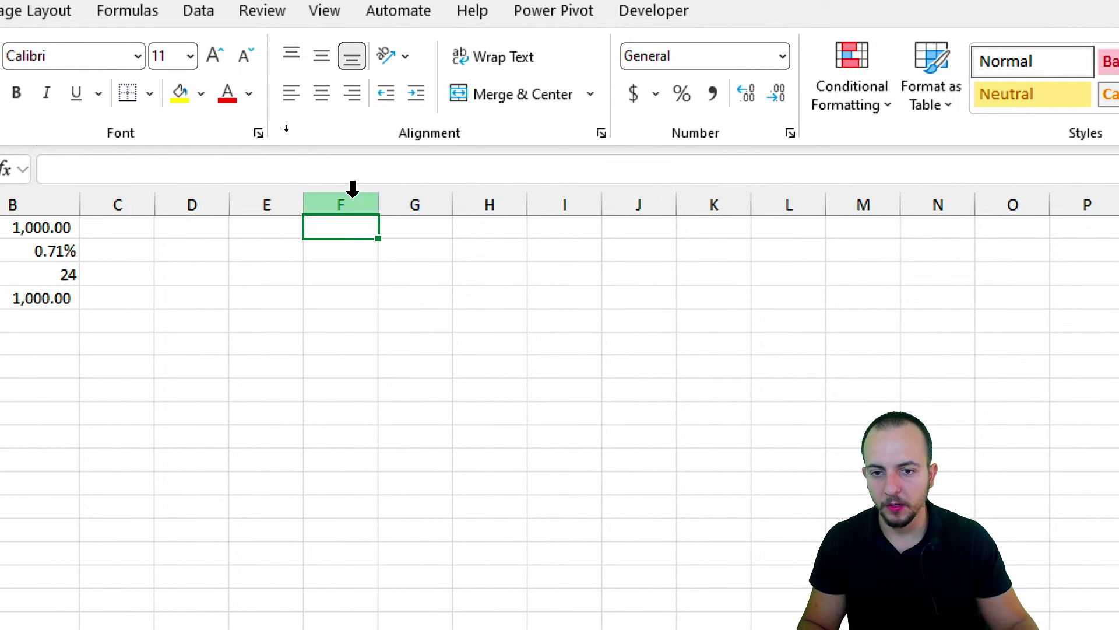
pyautogui.click(352, 198)
pyautogui.click(361, 228)
pyautogui.write('Month')
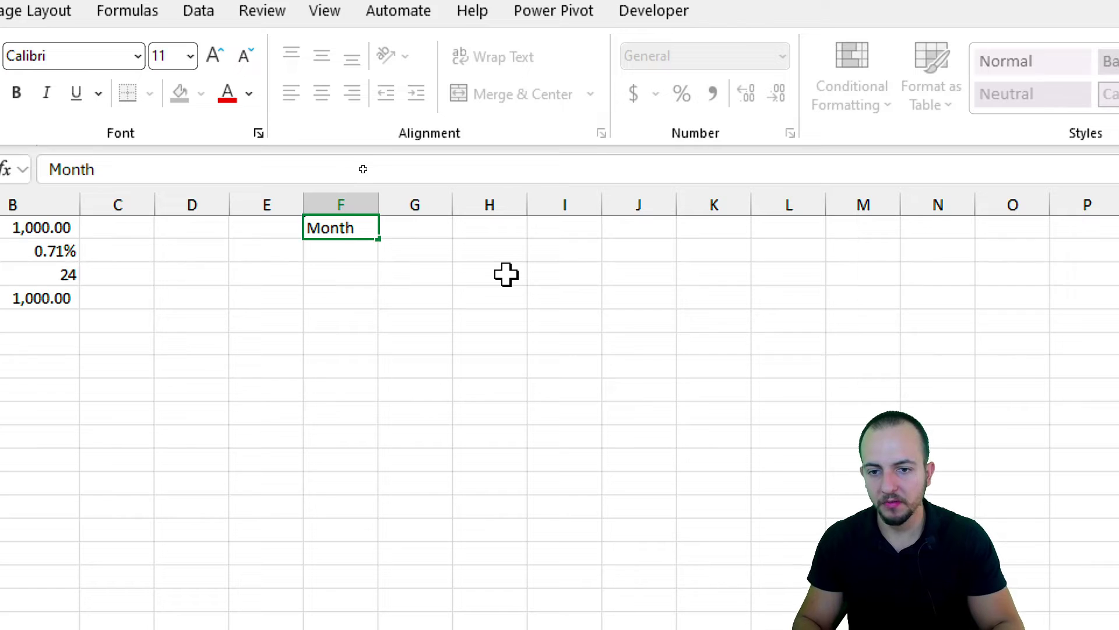
pyautogui.press('Return')
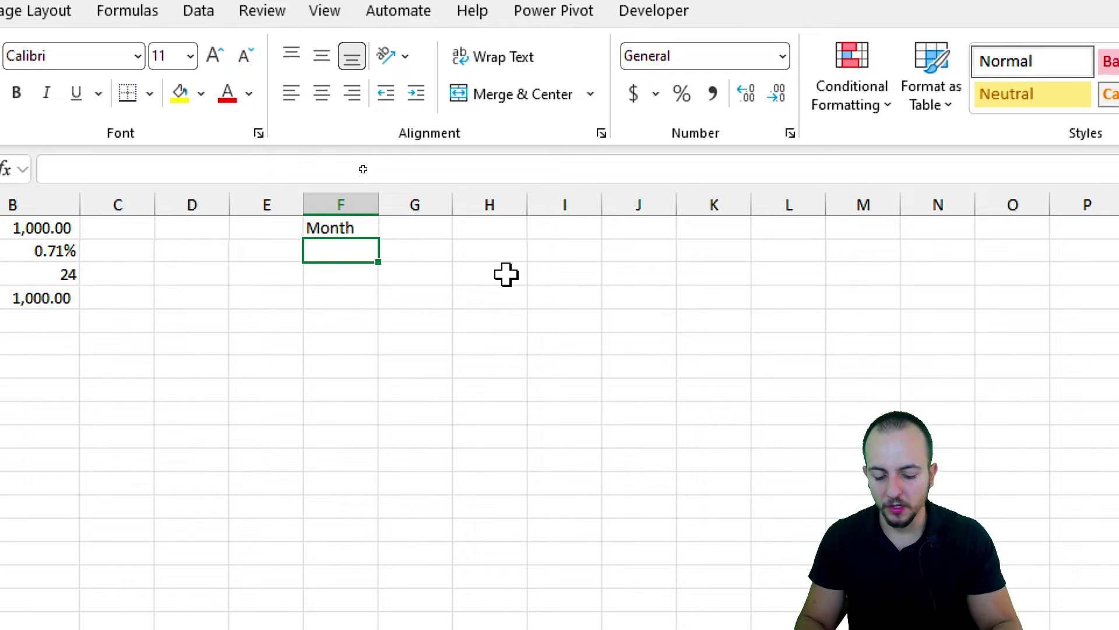
pyautogui.write('0')
pyautogui.press('Return')
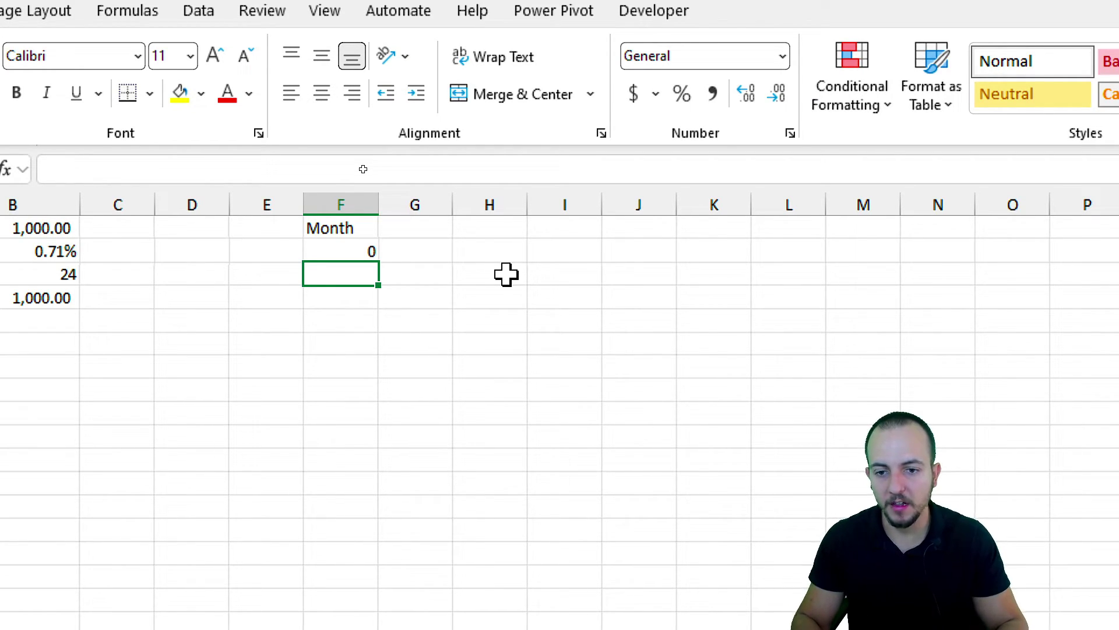
# Enter months 1, 2 and 3 in F3:F5 and extend the number series down to 8 in F10.
pyautogui.write('1')
pyautogui.press('Return')
pyautogui.write('2')
pyautogui.press('Return')
pyautogui.write('3')
pyautogui.press('Return')
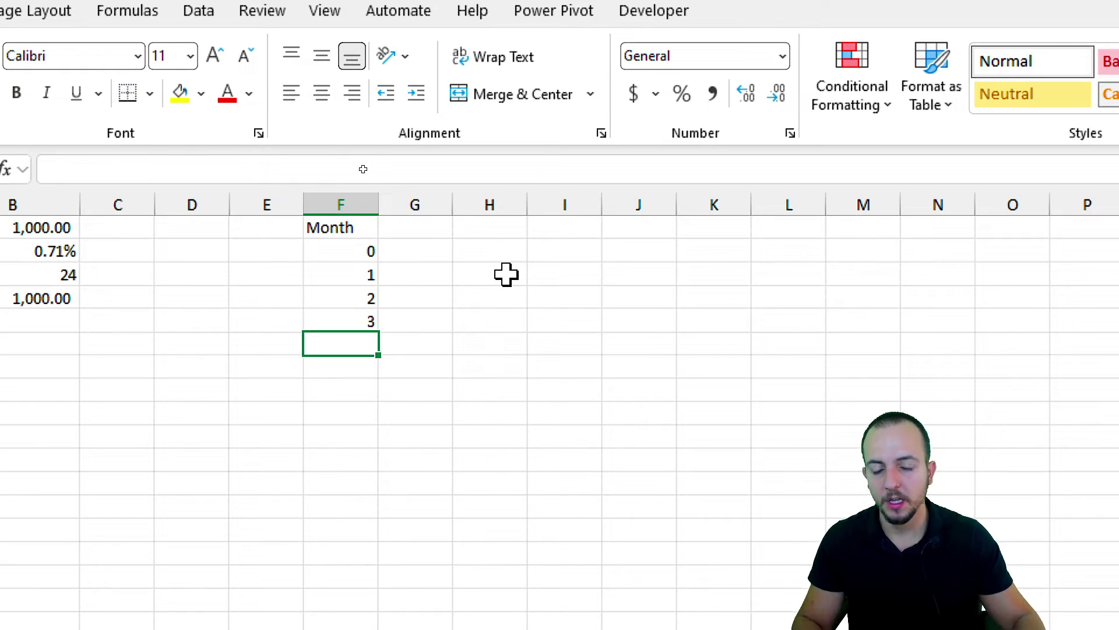
pyautogui.moveTo(361, 251); pyautogui.dragTo(347, 407)
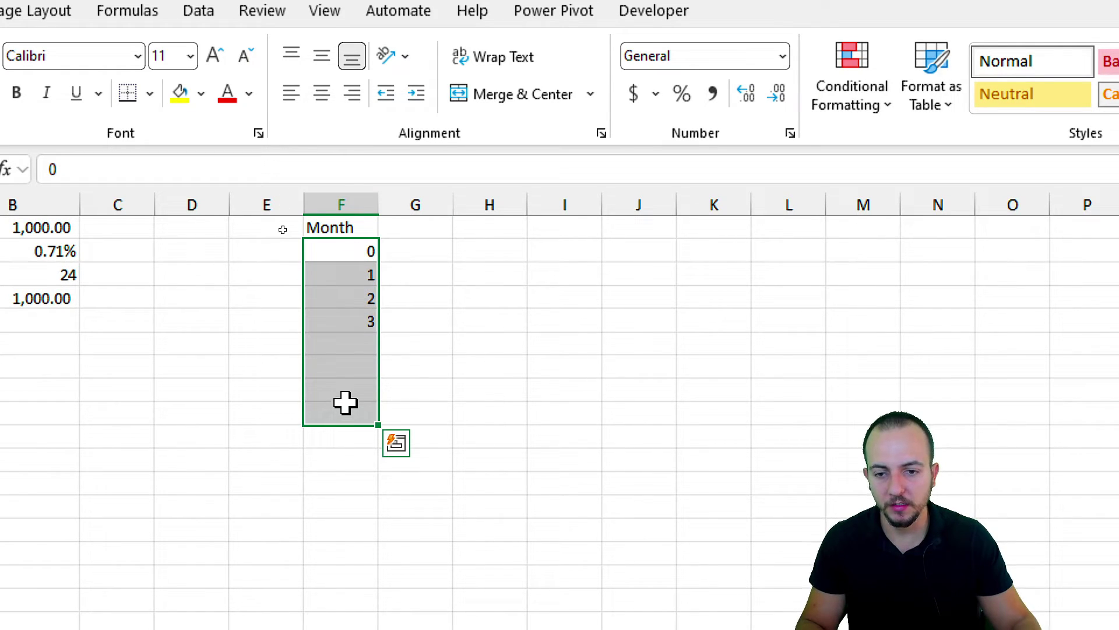
pyautogui.click(341, 279)
pyautogui.moveTo(366, 251); pyautogui.dragTo(367, 445)
pyautogui.click(345, 344)
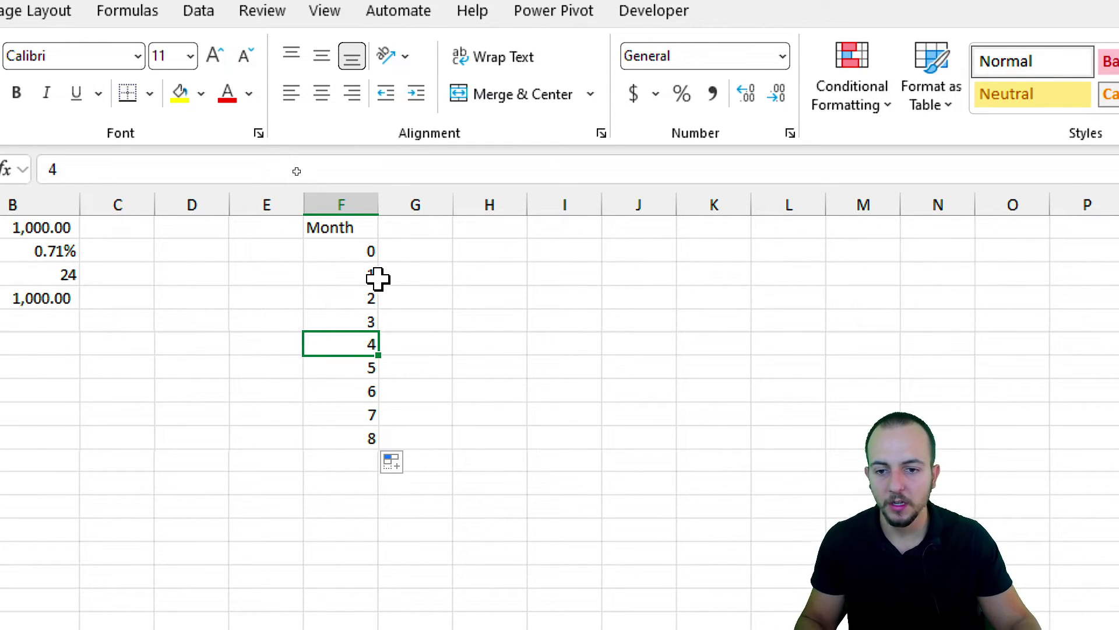
# Enter the formula =F2+1 in F3 and fill it down to F10 for the month numbers.
pyautogui.click(356, 279)
pyautogui.write('=')
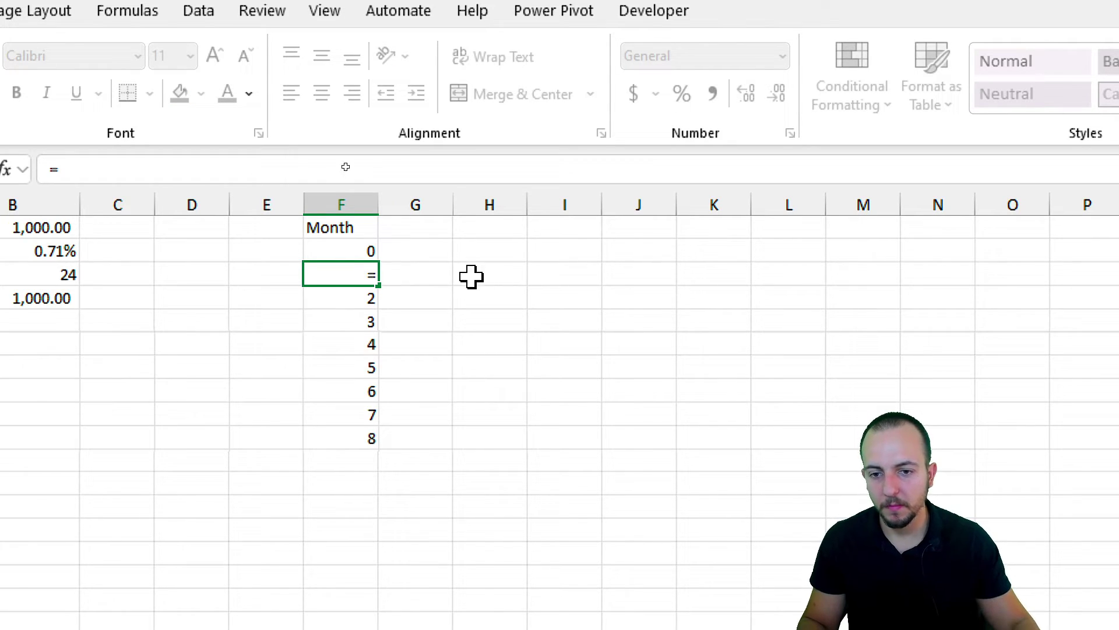
pyautogui.click(357, 250)
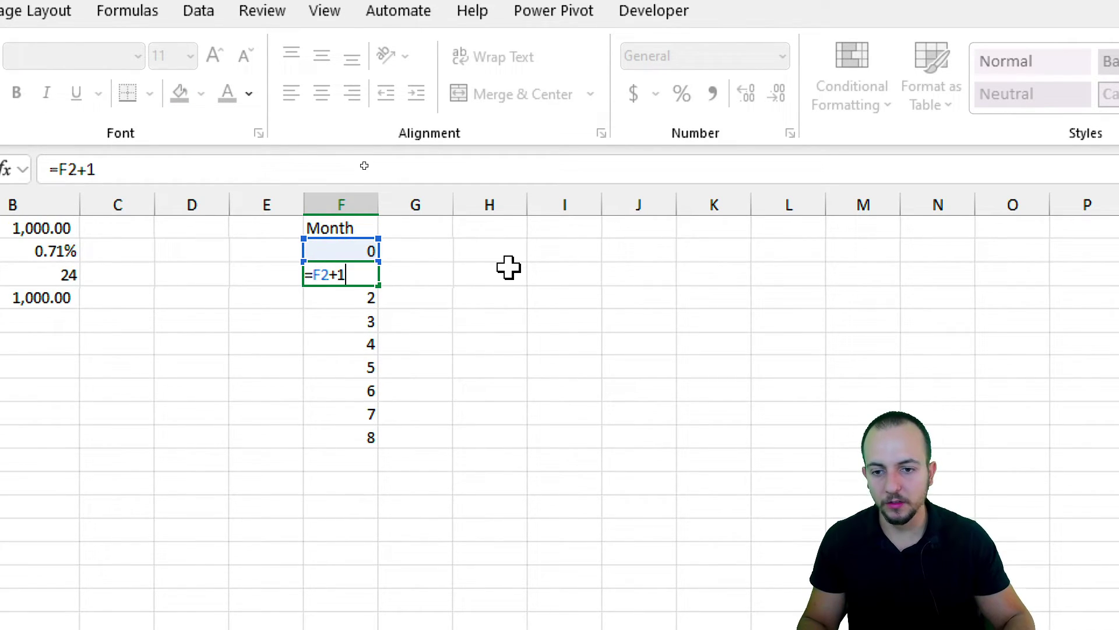
pyautogui.write('+1')
pyautogui.press('Return')
pyautogui.click(350, 274)
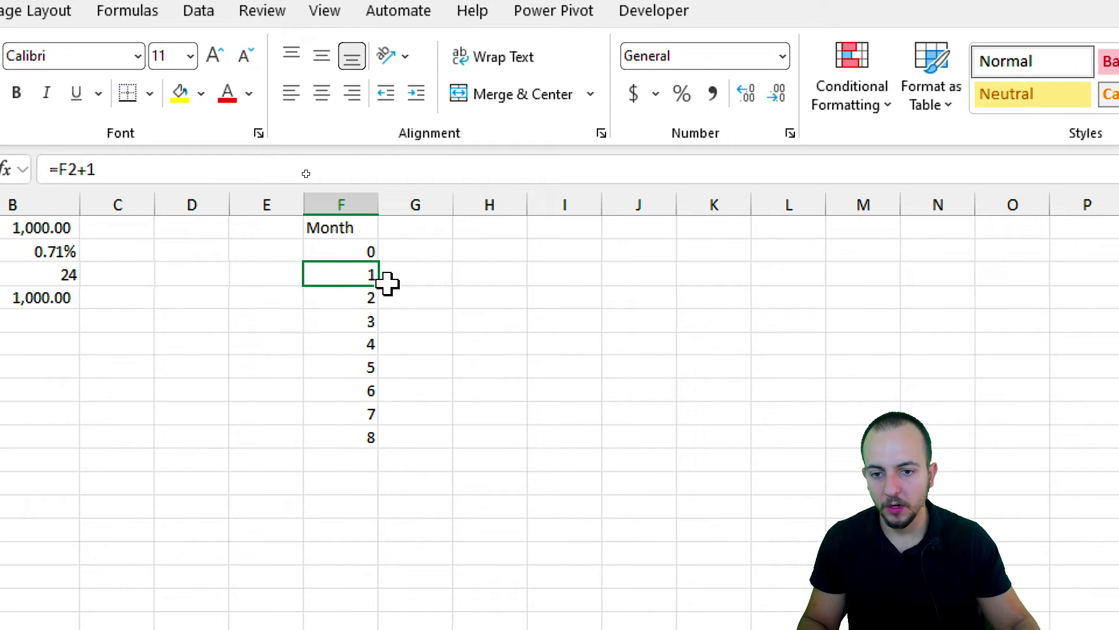
pyautogui.moveTo(374, 294); pyautogui.dragTo(350, 440)
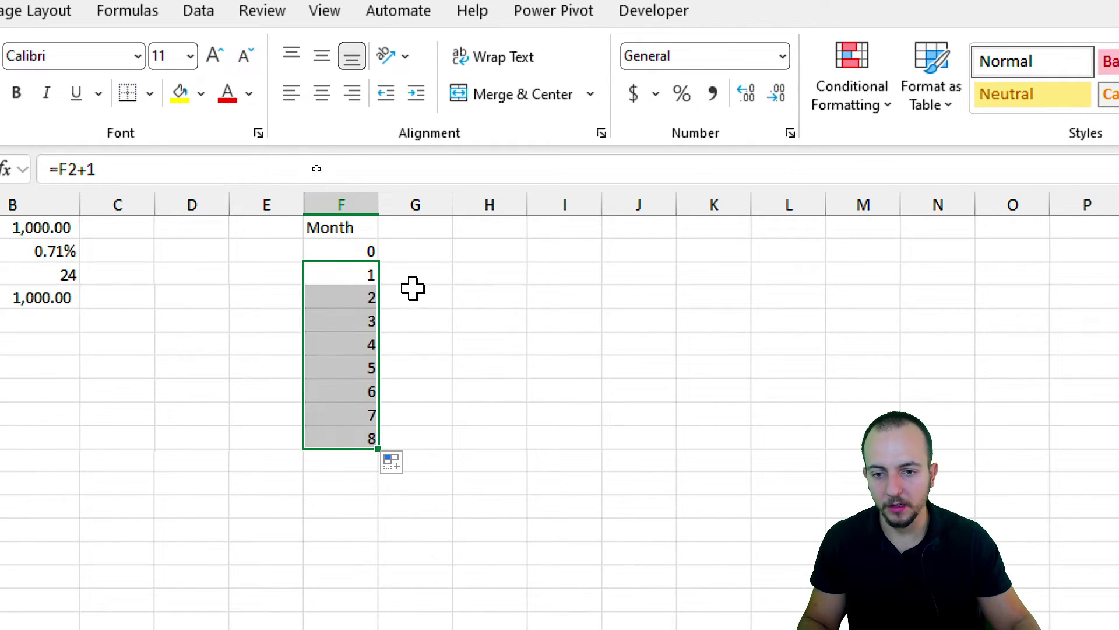
pyautogui.moveTo(345, 252); pyautogui.dragTo(348, 431)
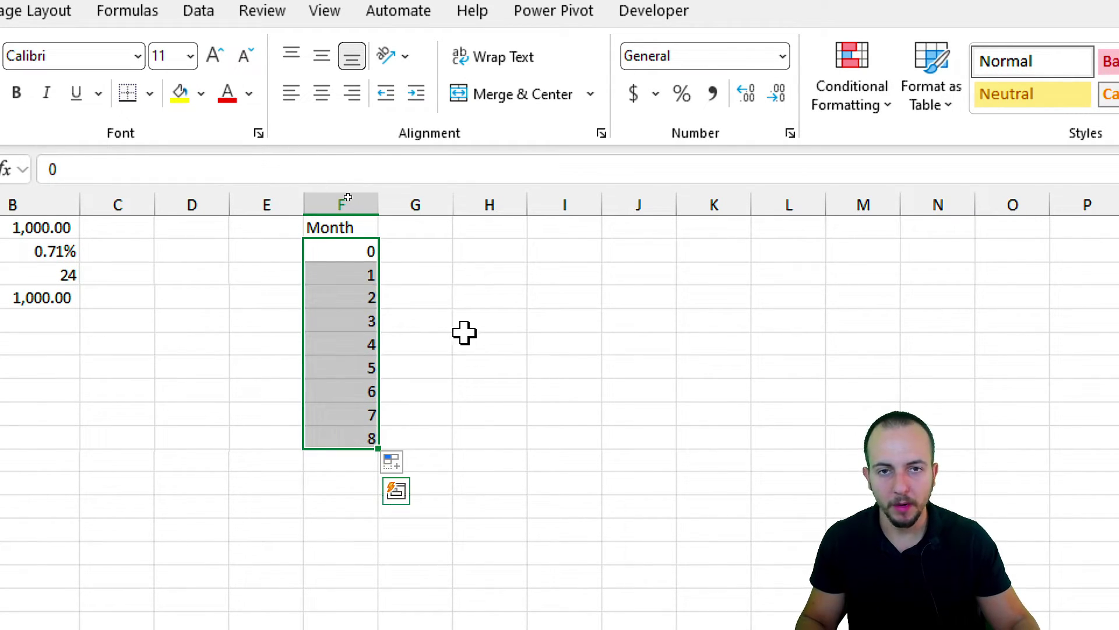
# Enter the header "Current Value" in G1 and link G2 to the initial investment with =B1.
pyautogui.click(438, 204)
pyautogui.click(412, 226)
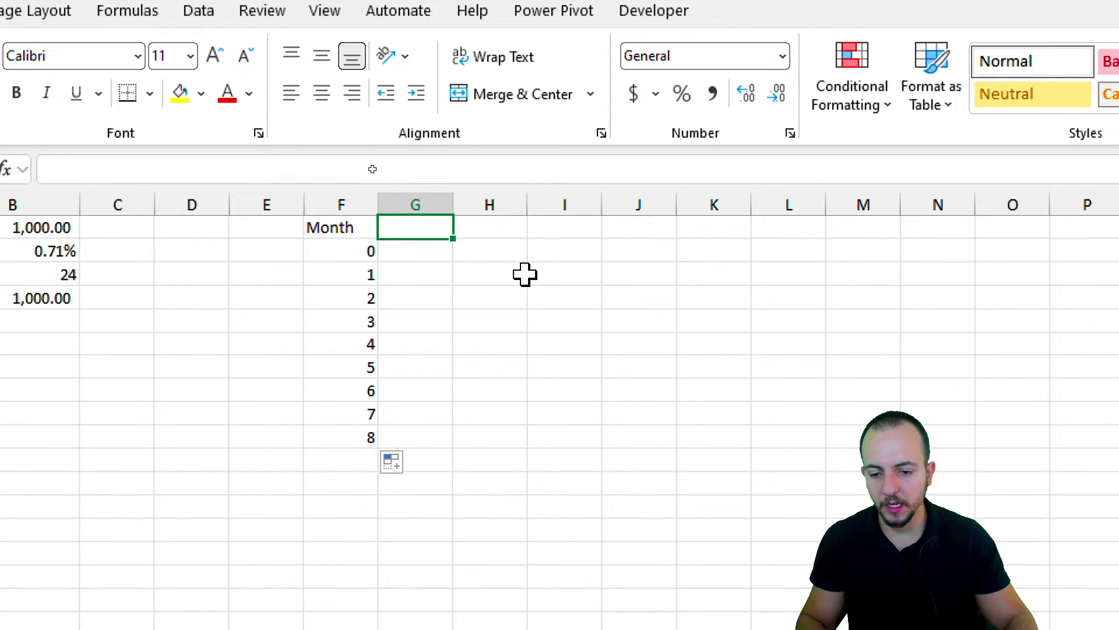
pyautogui.write('Current V')
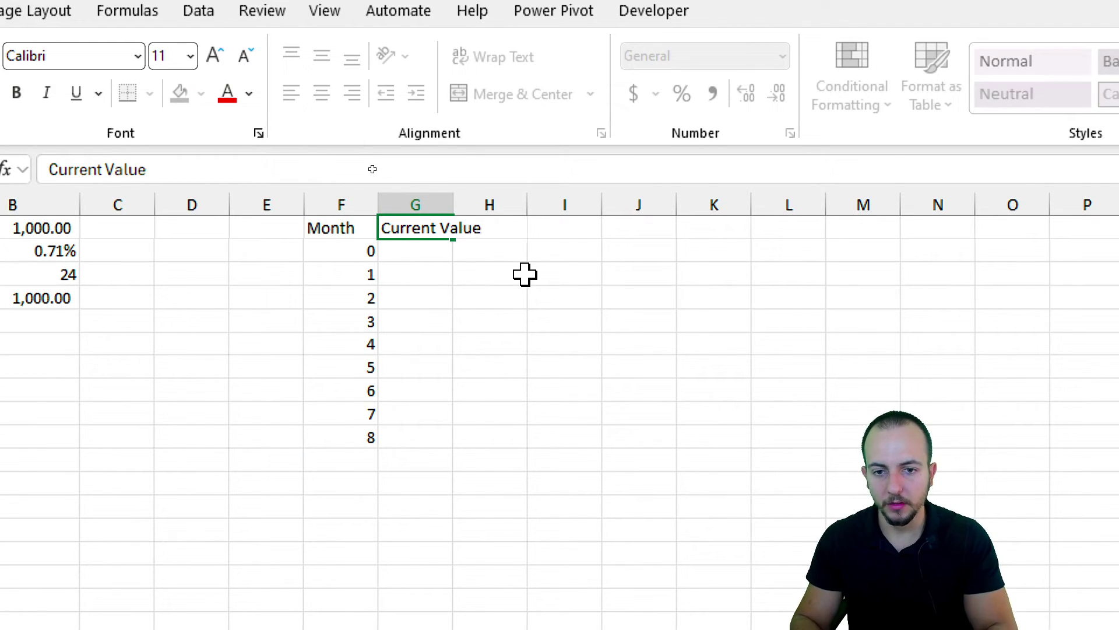
pyautogui.write('alue')
pyautogui.press('Return')
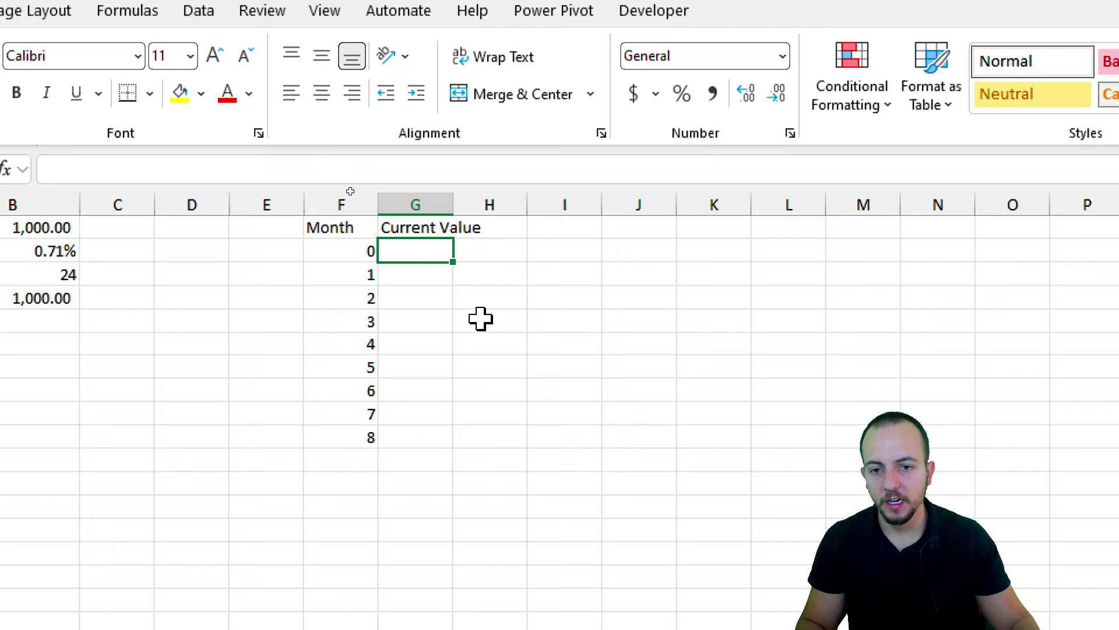
pyautogui.write('=')
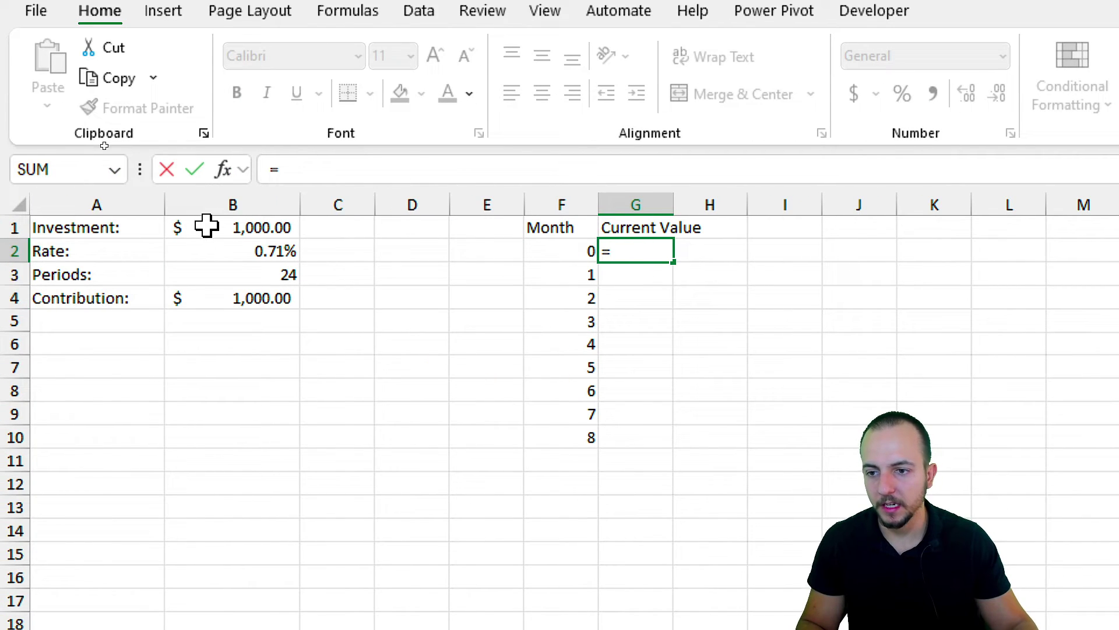
pyautogui.click(35, 227)
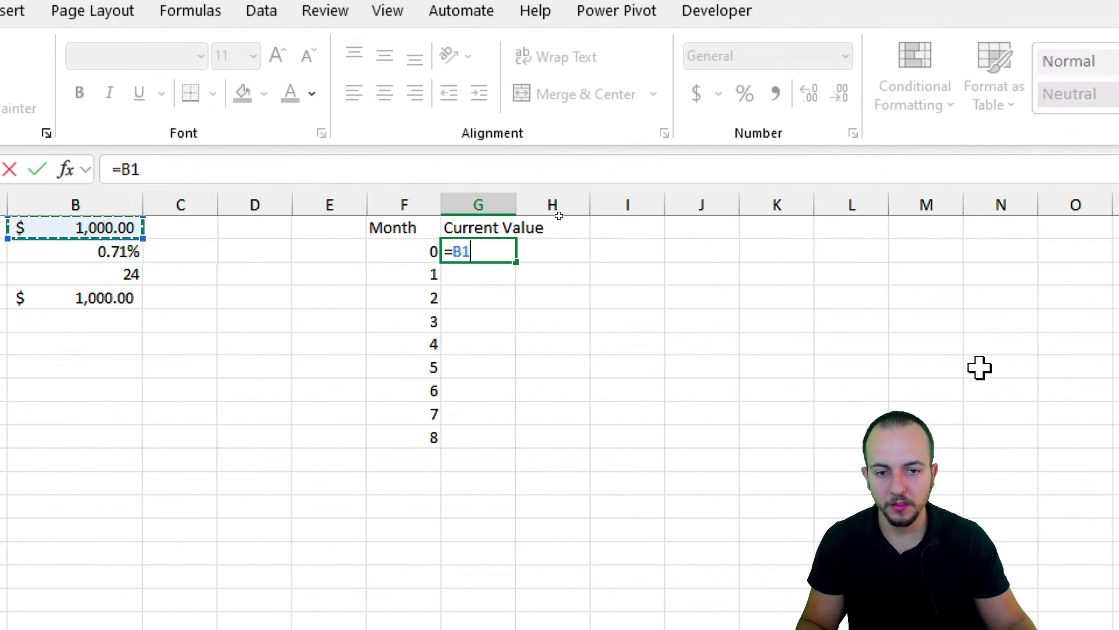
pyautogui.press('Return')
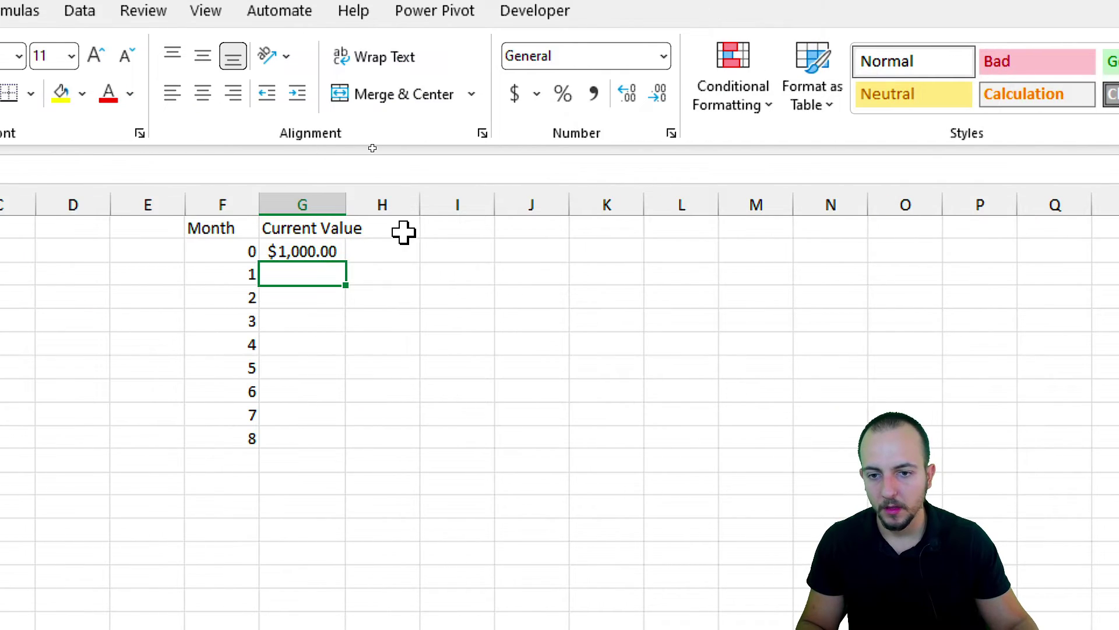
# Enter the header "Contribution" in H1 and link H2 to the contribution amount with =B4.
pyautogui.click(385, 226)
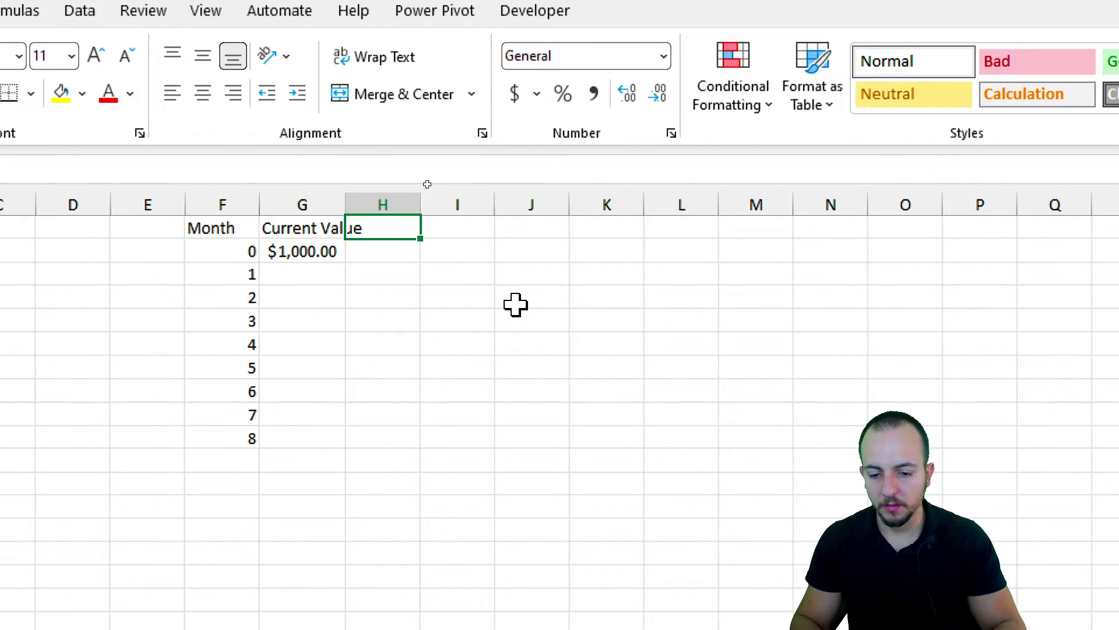
pyautogui.write('Contribuit')
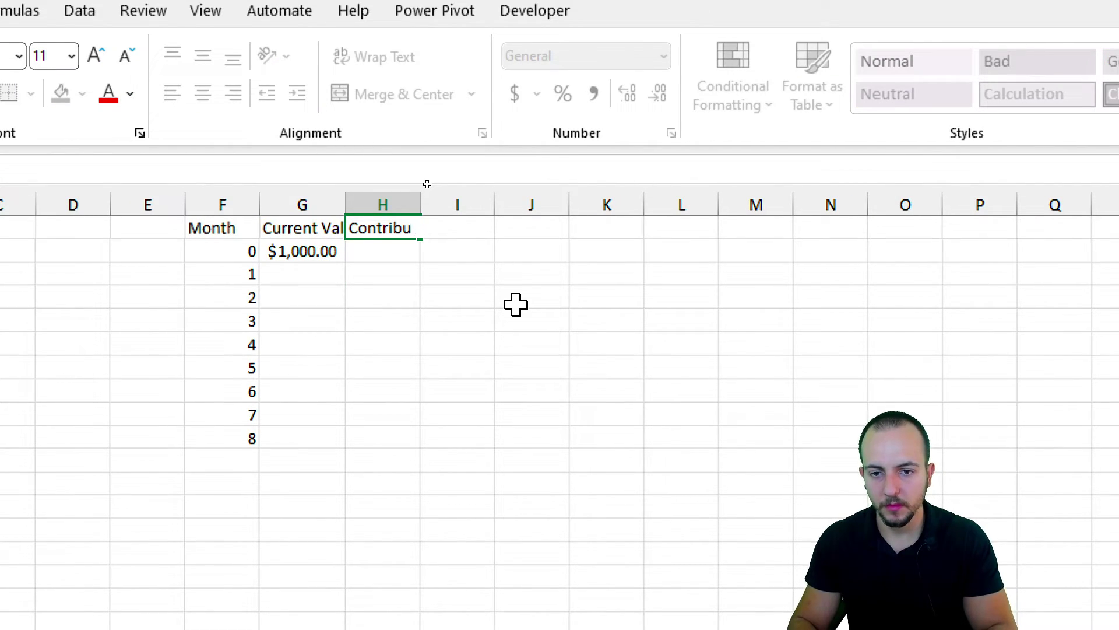
pyautogui.write('tion')
pyautogui.press('Return')
pyautogui.write('=')
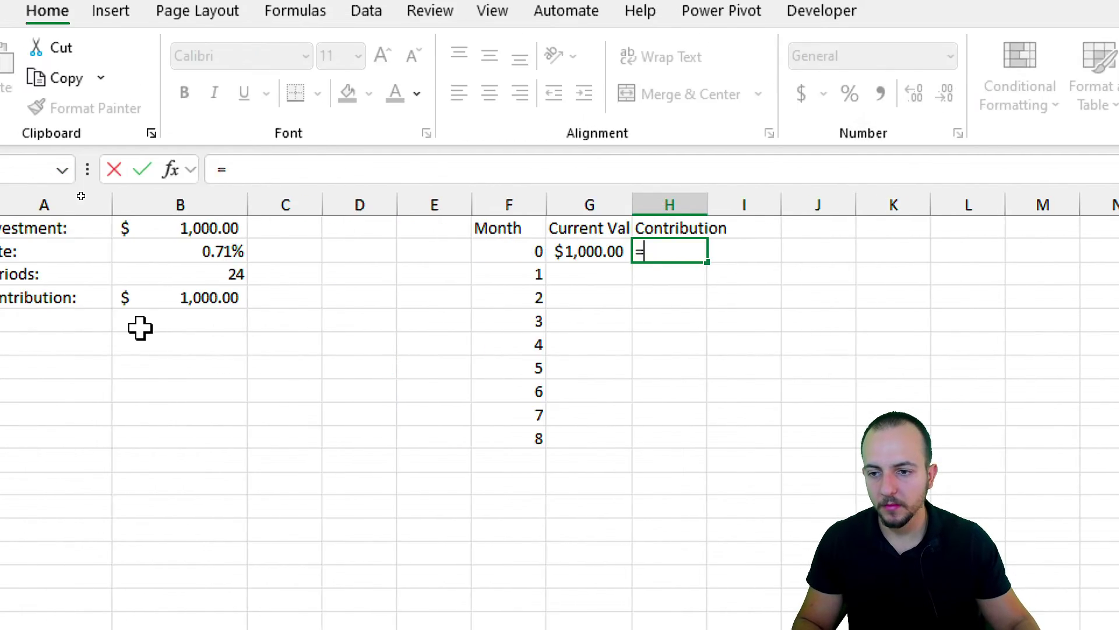
pyautogui.click(204, 297)
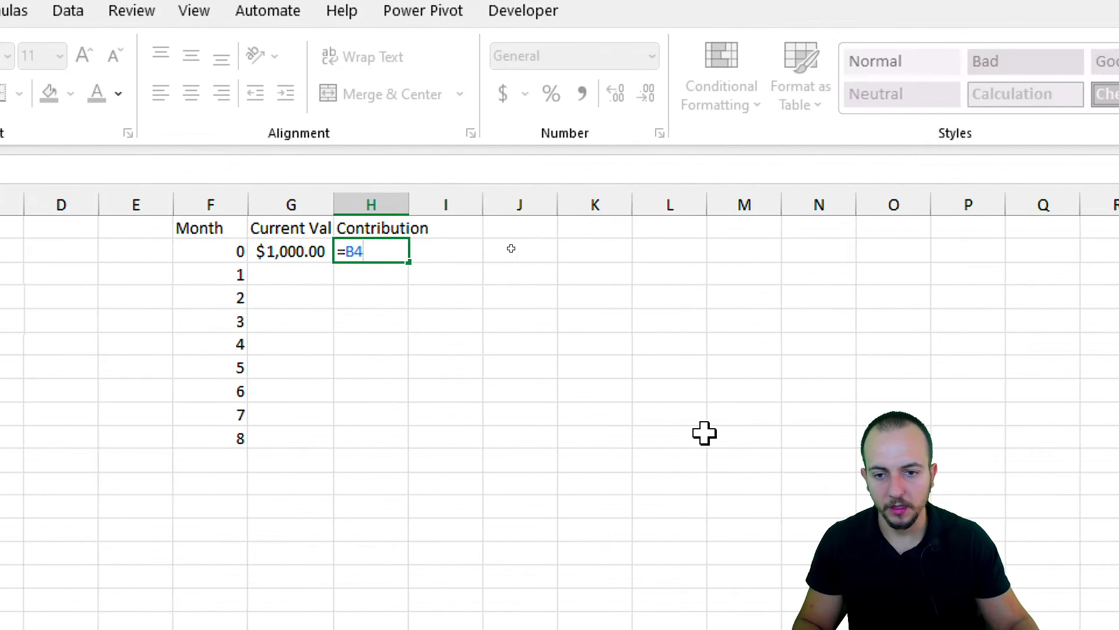
pyautogui.press('Return')
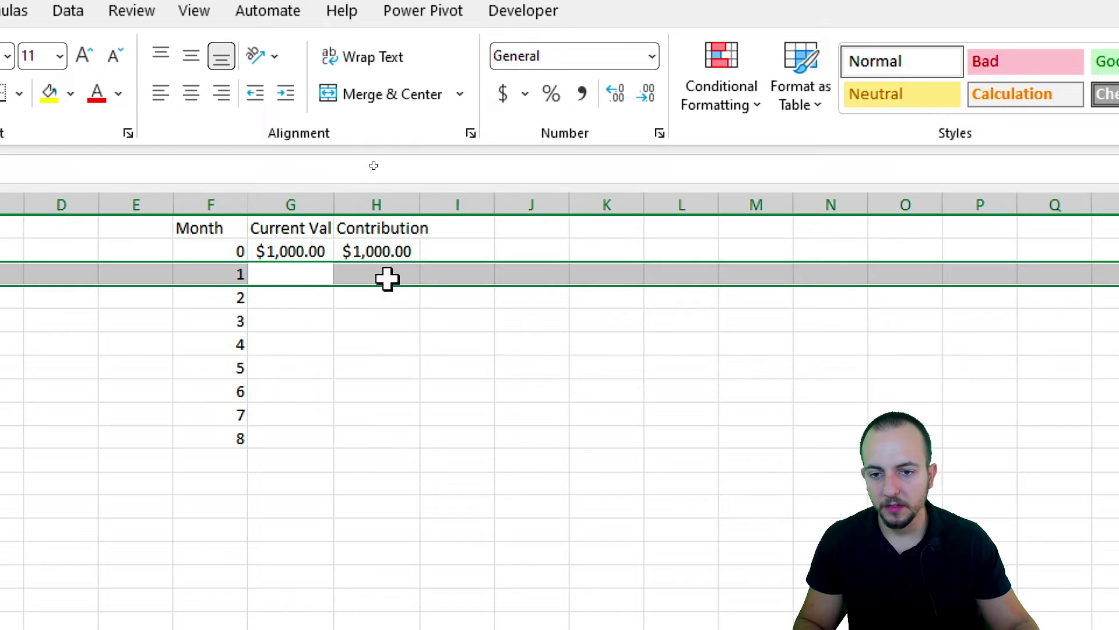
# Enter the formula =H2 in H3 and fill it down to H10 for the remaining months.
pyautogui.click(385, 270)
pyautogui.moveTo(385, 270); pyautogui.dragTo(405, 463)
pyautogui.click(408, 252)
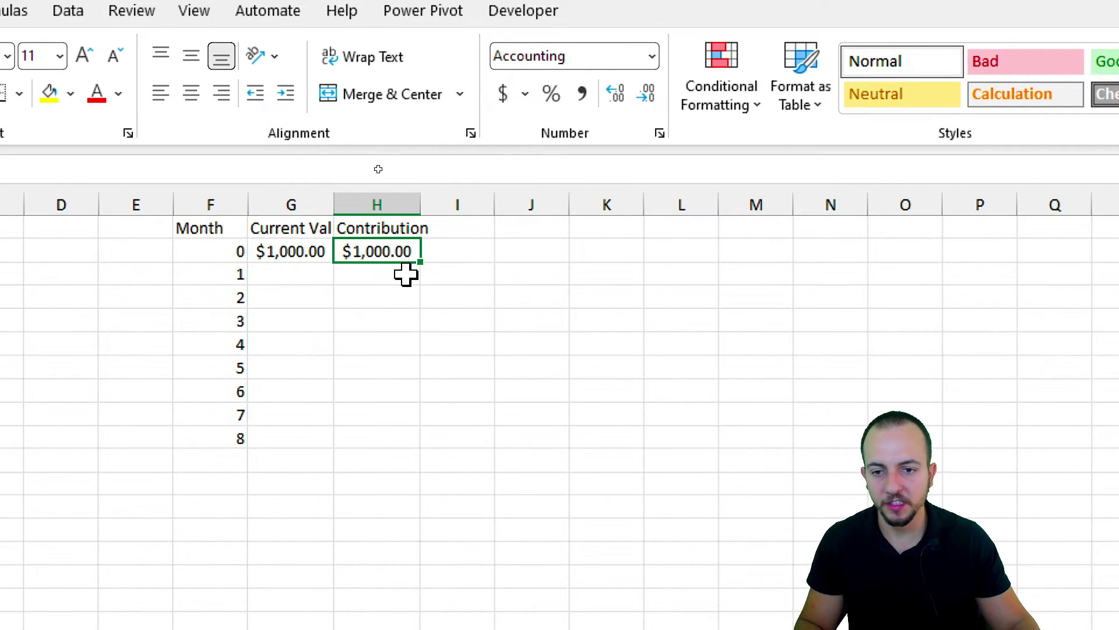
pyautogui.click(403, 274)
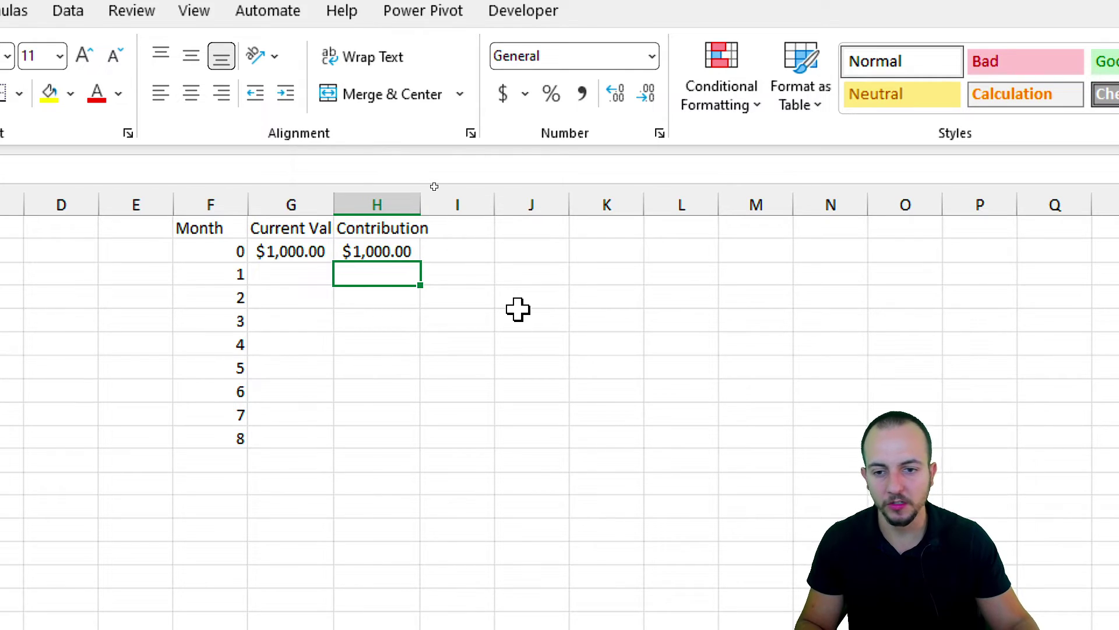
pyautogui.write('=')
pyautogui.click(411, 250)
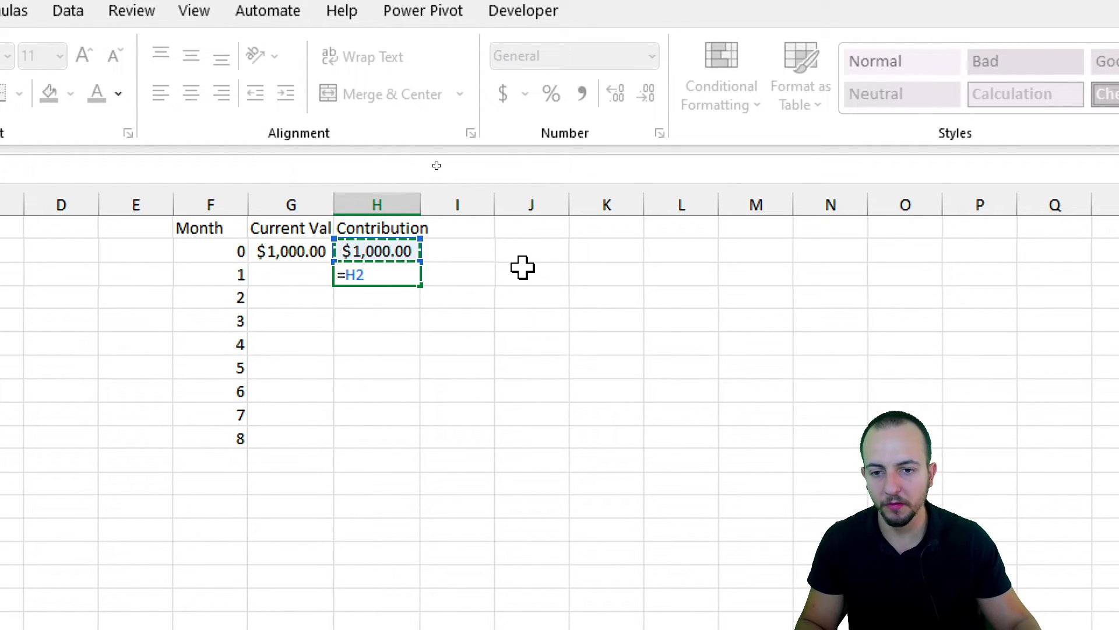
pyautogui.press('Return')
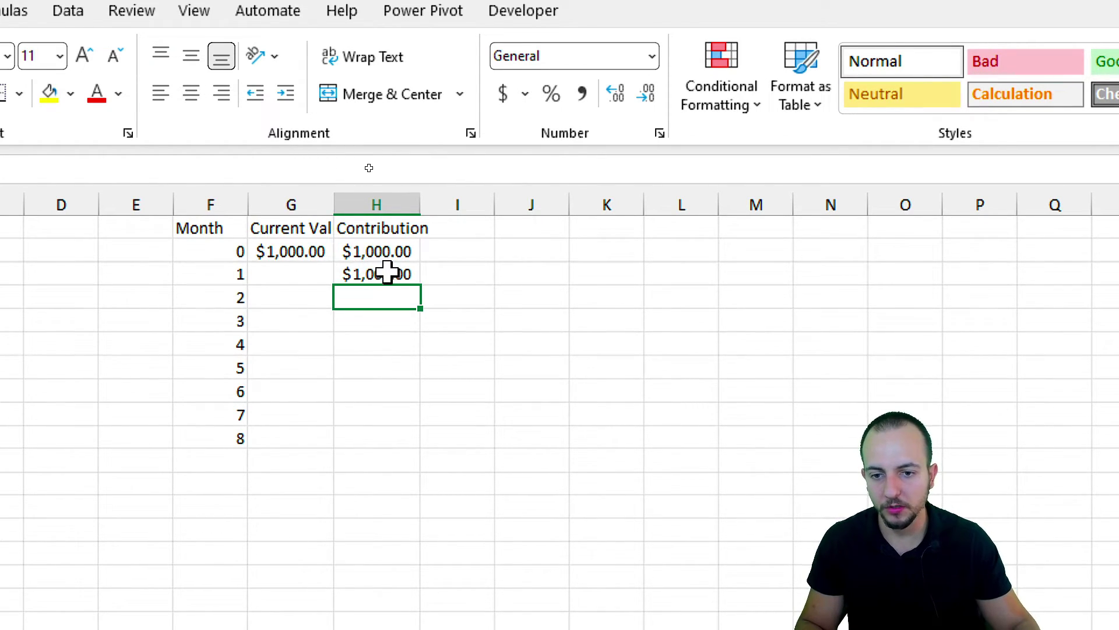
pyautogui.click(408, 275)
pyautogui.moveTo(421, 285); pyautogui.dragTo(405, 447)
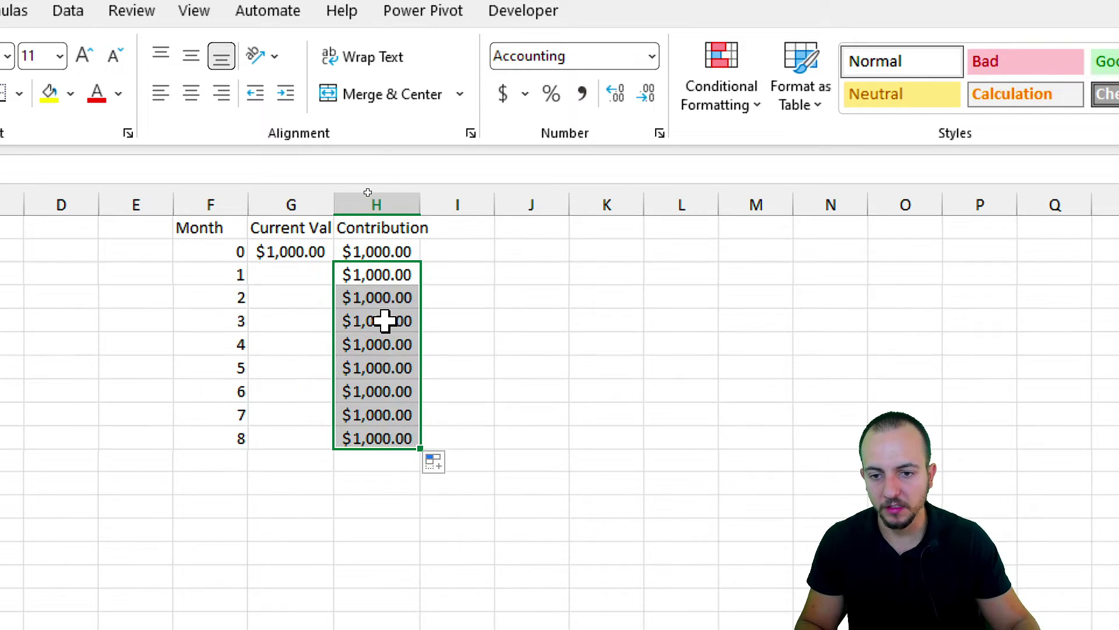
# Try a contribution of 0 for month 4 in H6.
pyautogui.click(380, 320)
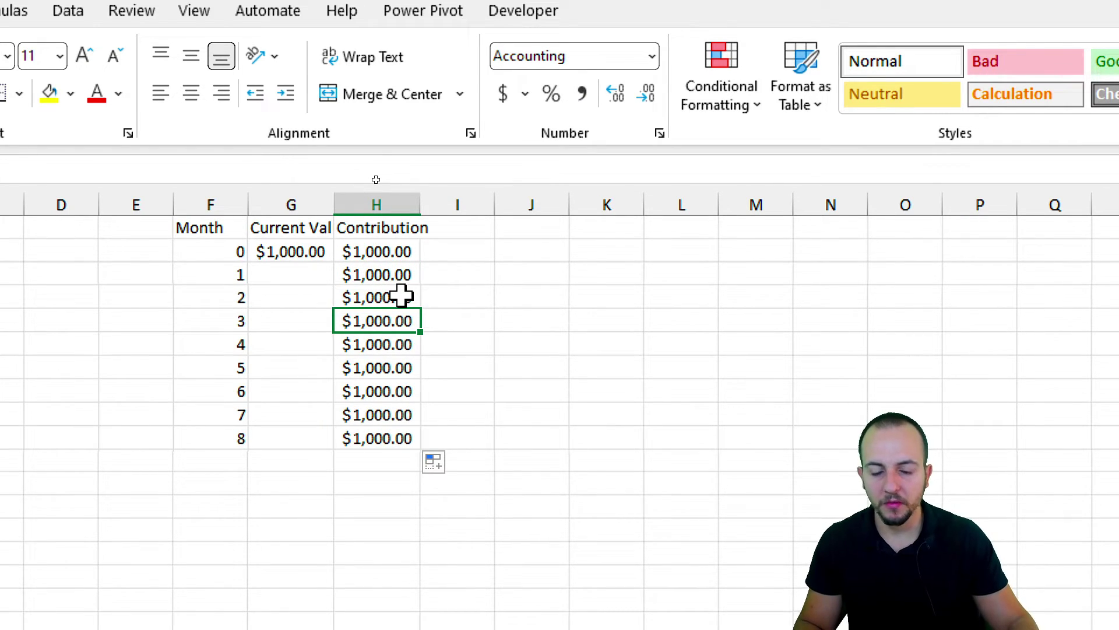
pyautogui.click(402, 296)
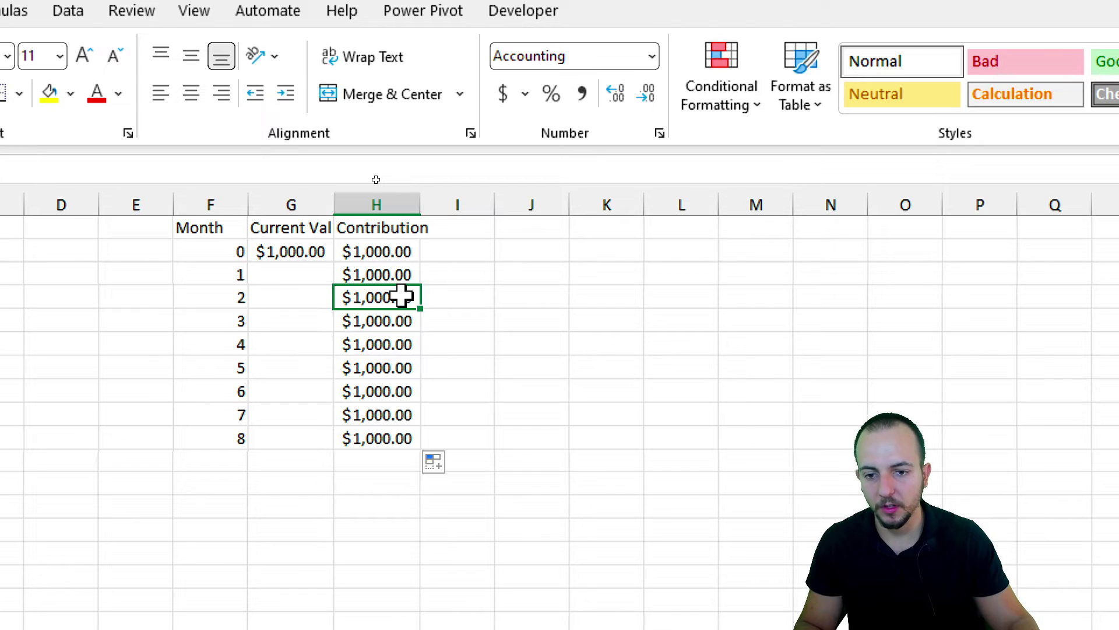
pyautogui.click(410, 343)
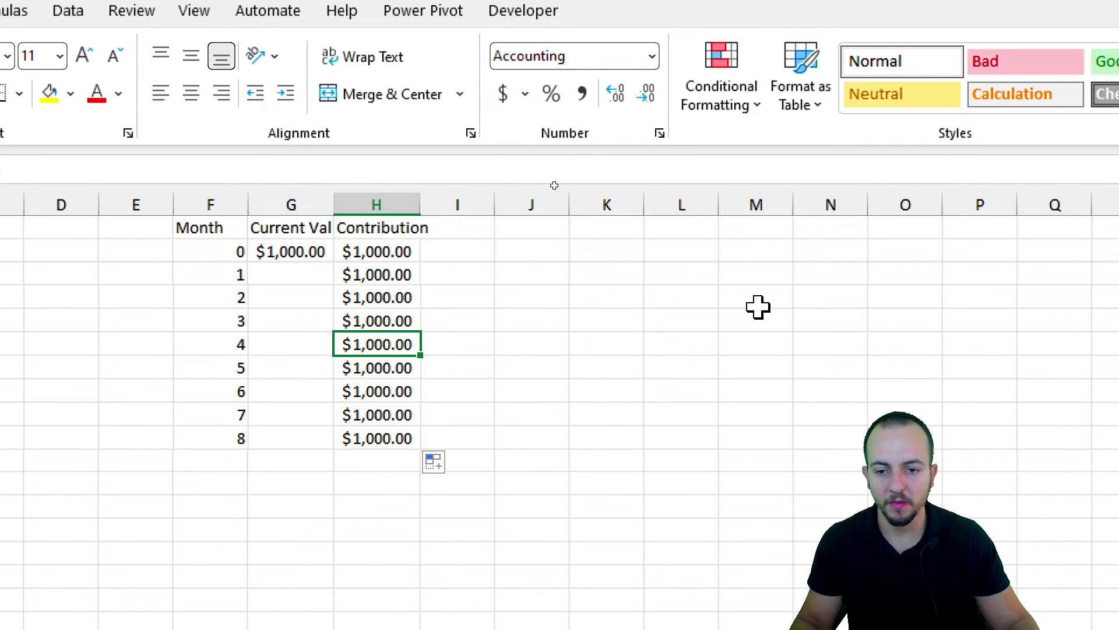
pyautogui.write('0')
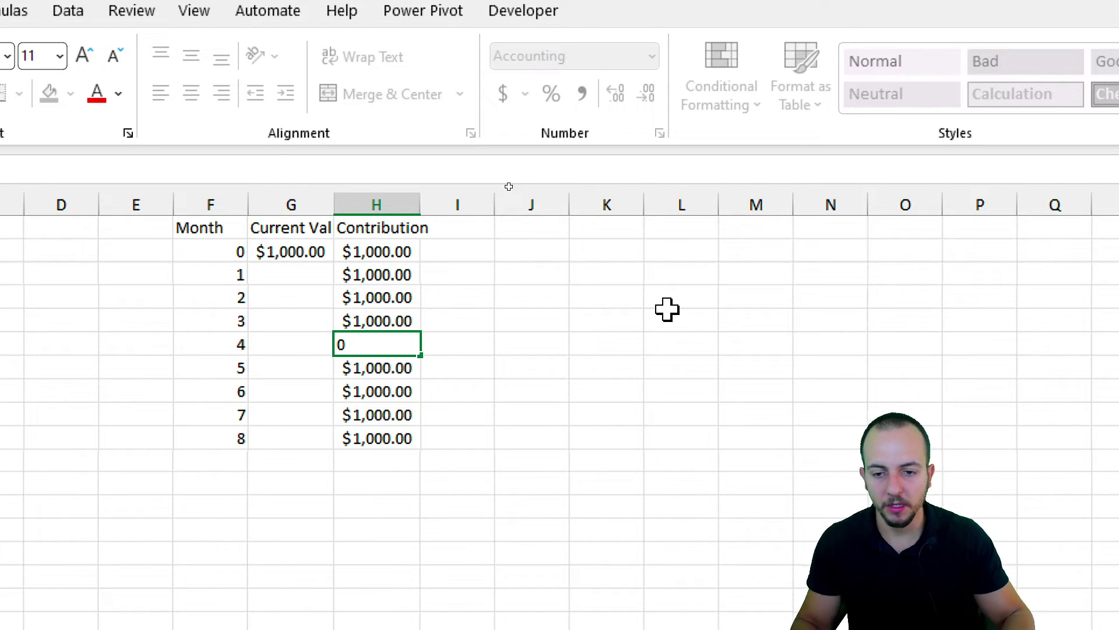
pyautogui.press('Return')
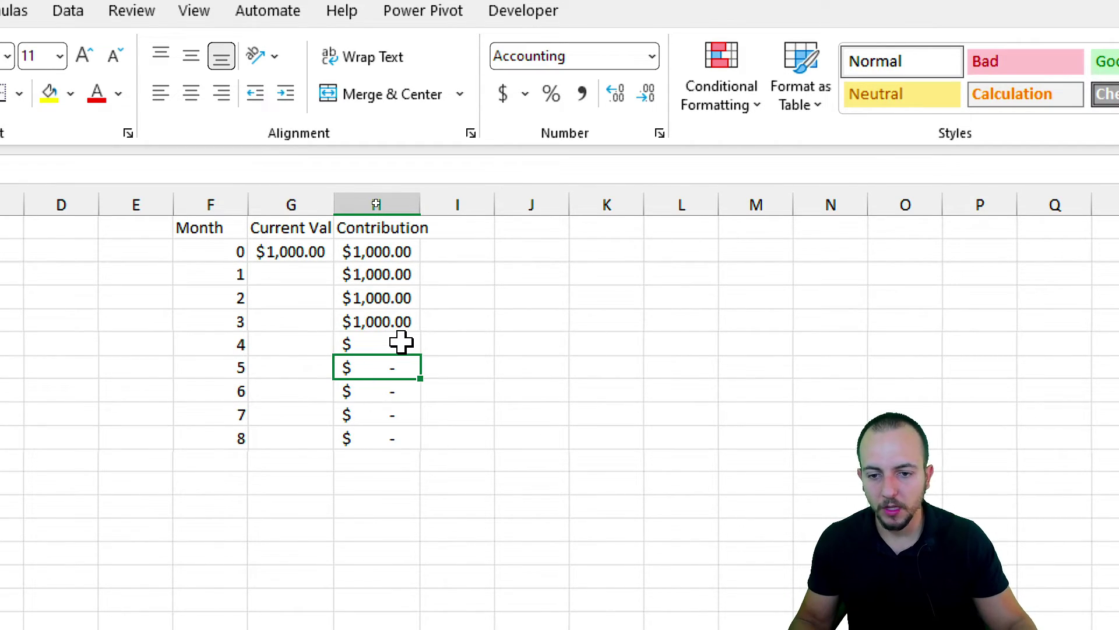
pyautogui.moveTo(399, 343); pyautogui.dragTo(389, 446)
# Try a contribution of 1000 for month 5 in H7, and undo both trial contribution entries.
pyautogui.click(404, 371)
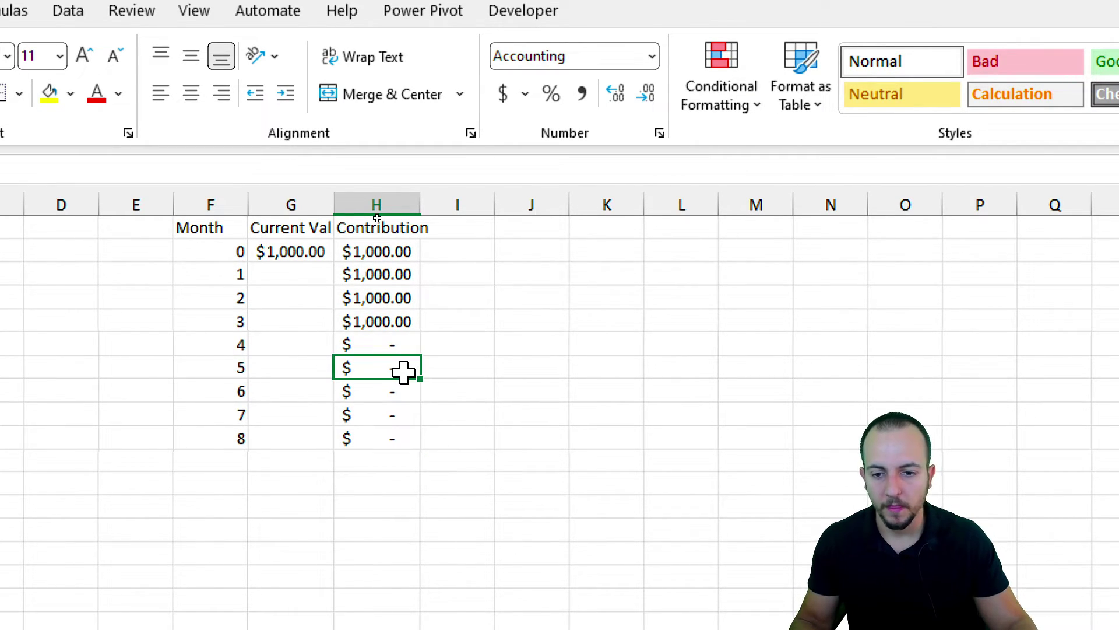
pyautogui.write('1000')
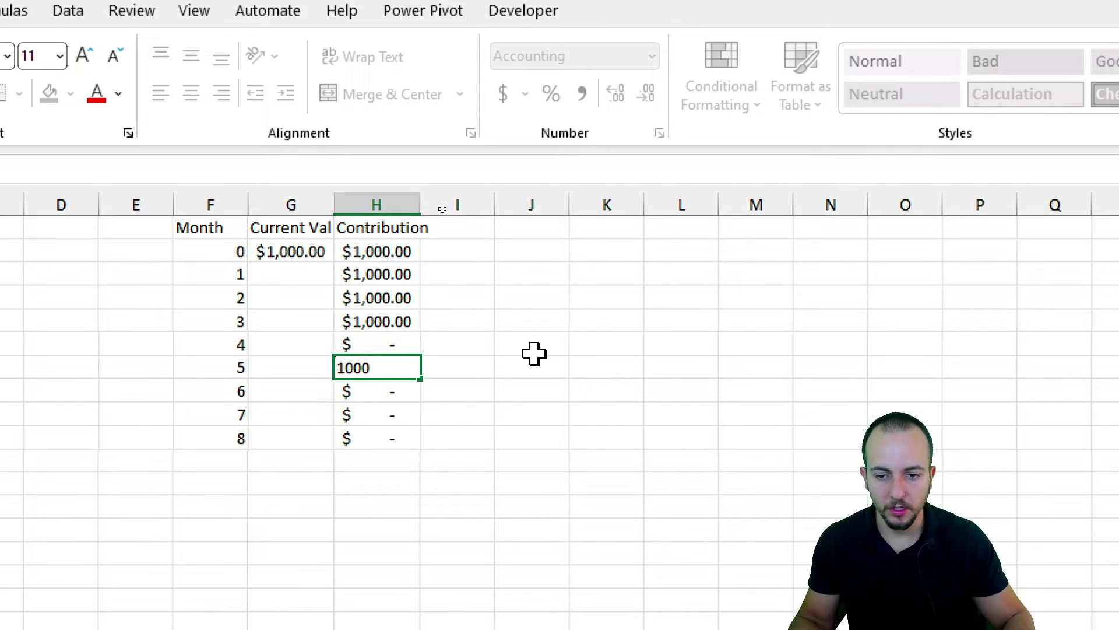
pyautogui.press('Return')
pyautogui.click(366, 368)
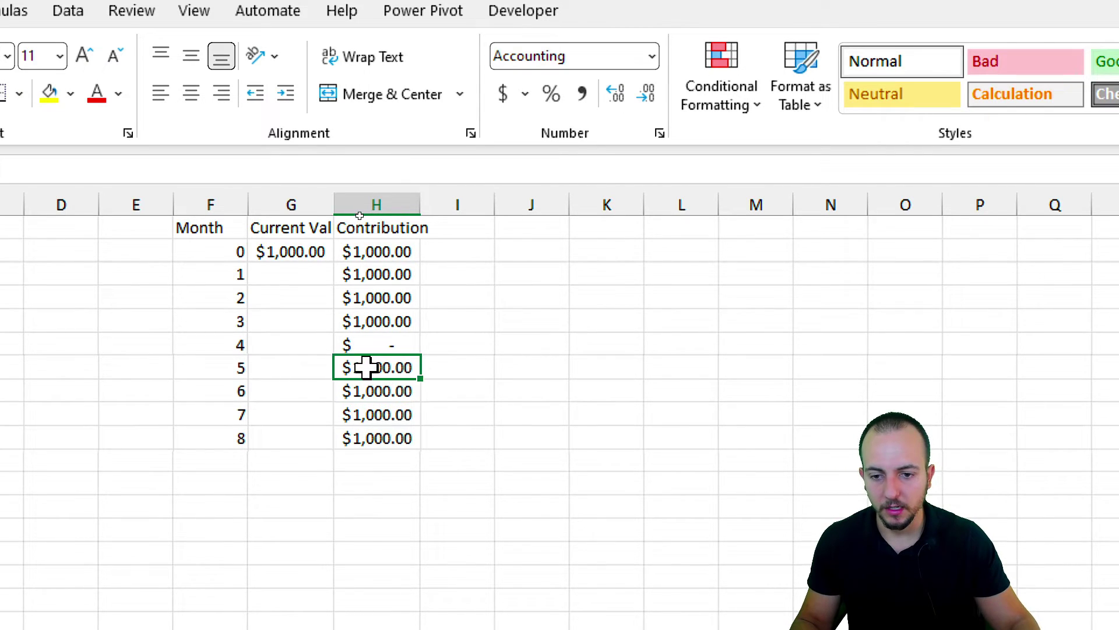
pyautogui.moveTo(366, 367); pyautogui.dragTo(370, 442)
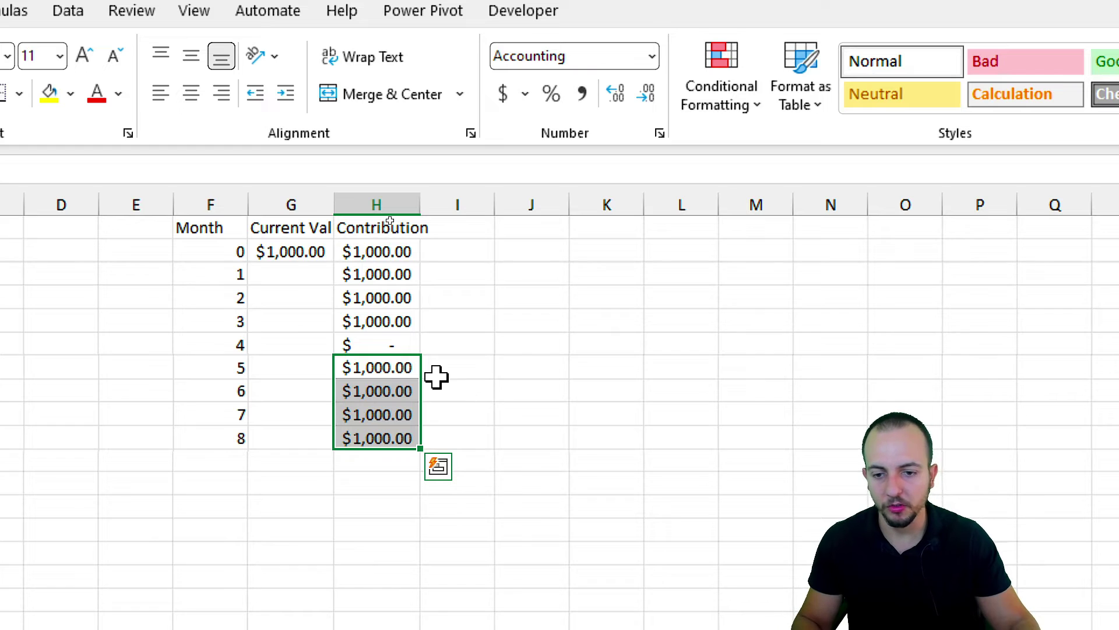
pyautogui.hotkey('ctrl', 'z')
pyautogui.hotkey('ctrl', 'z')
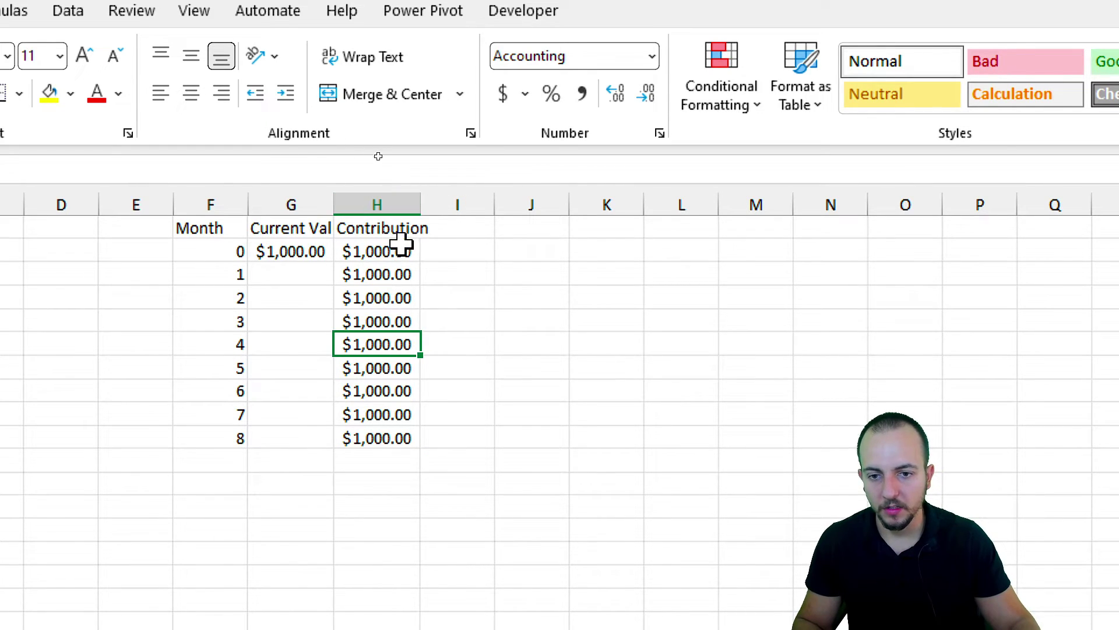
pyautogui.click(469, 229)
pyautogui.click(380, 298)
pyautogui.hotkey('shift', 'space')
pyautogui.click(405, 373)
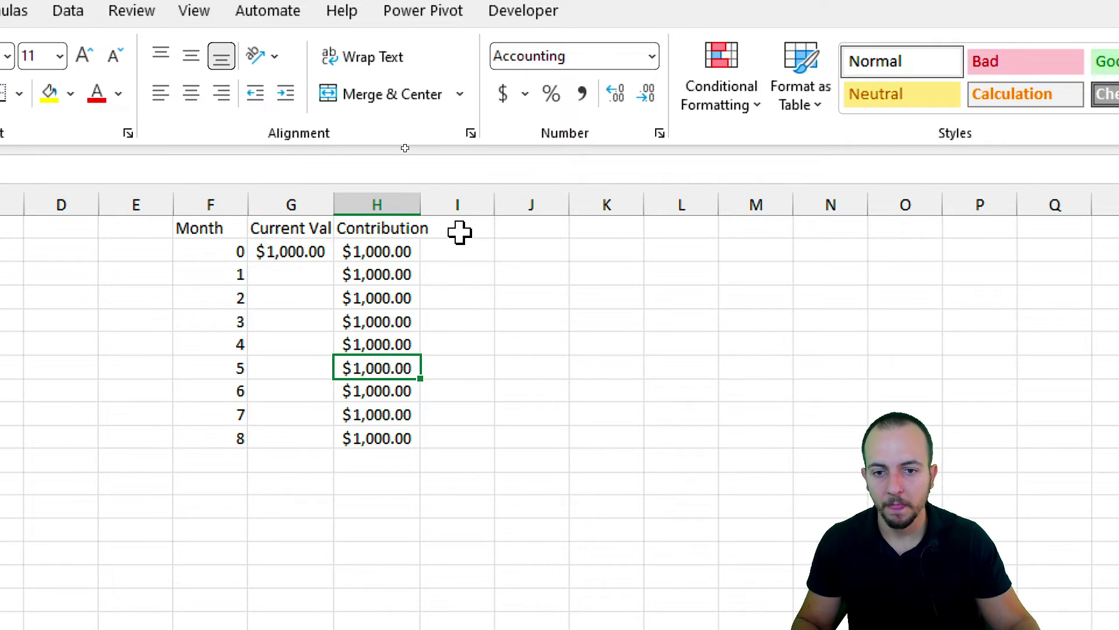
# Enter the header "Rate" in I1 and link I2 to the interest rate with =B2.
pyautogui.click(460, 232)
pyautogui.click(453, 200)
pyautogui.click(453, 230)
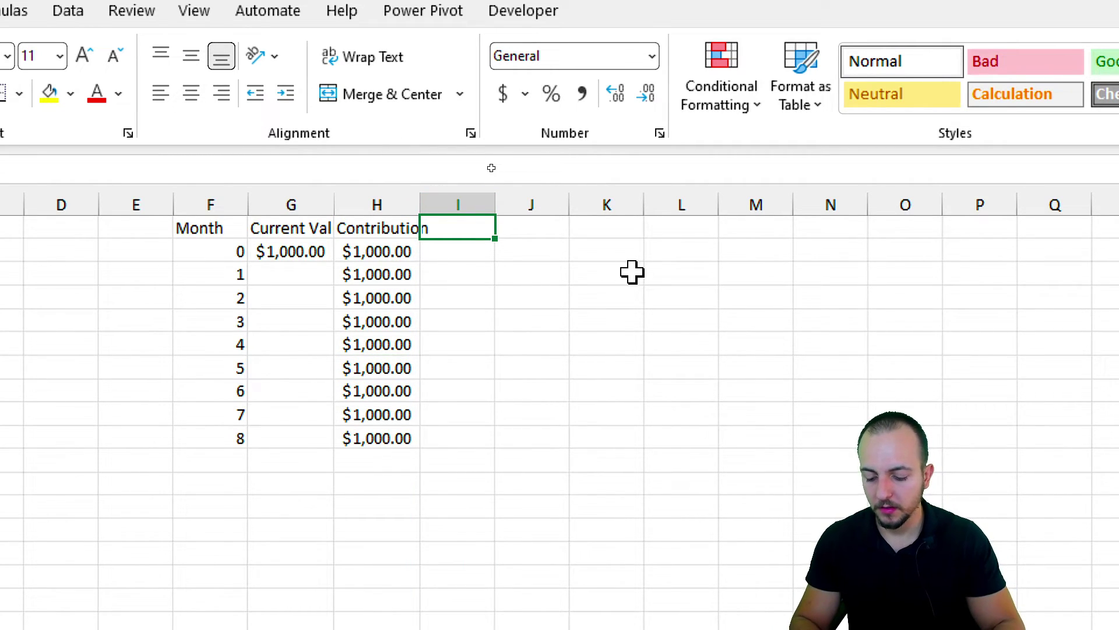
pyautogui.write('Rate')
pyautogui.press('Return')
pyautogui.write('=')
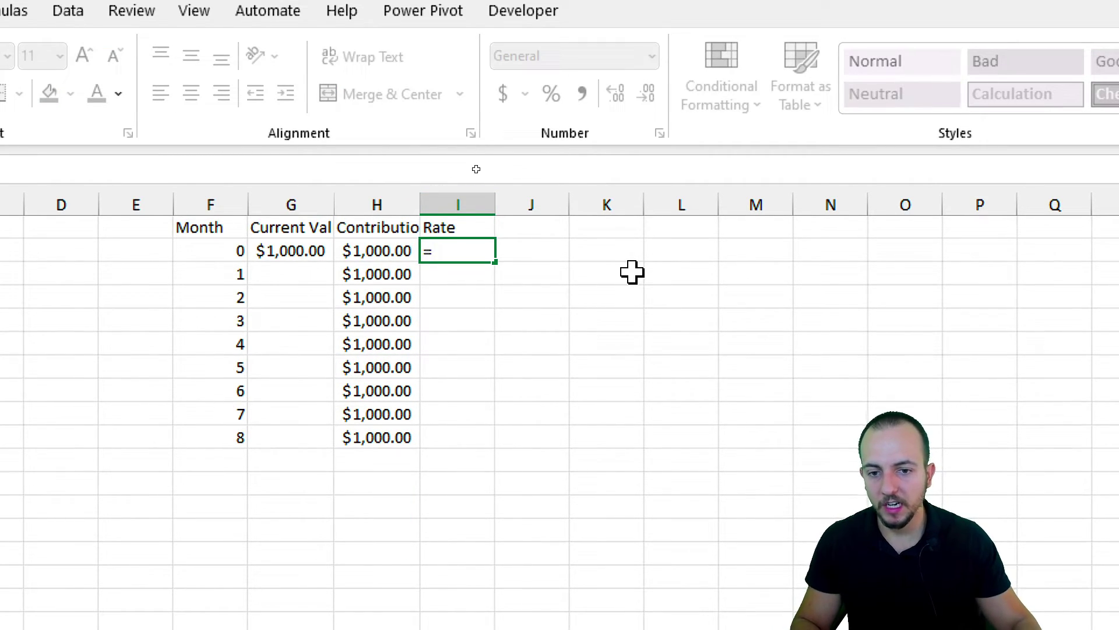
pyautogui.click(220, 251)
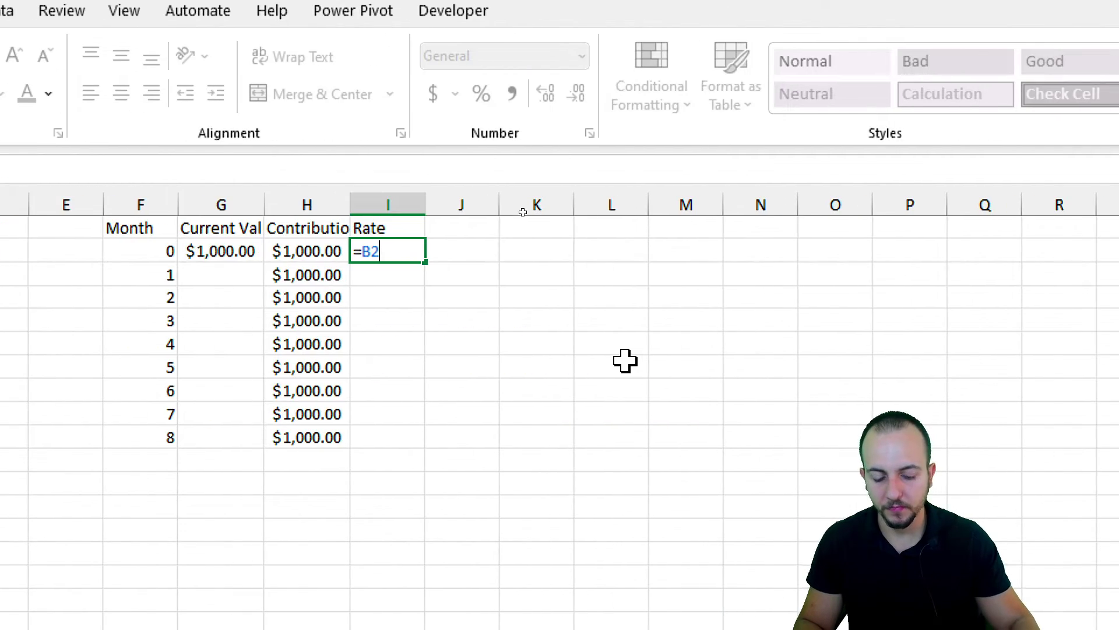
pyautogui.press('Return')
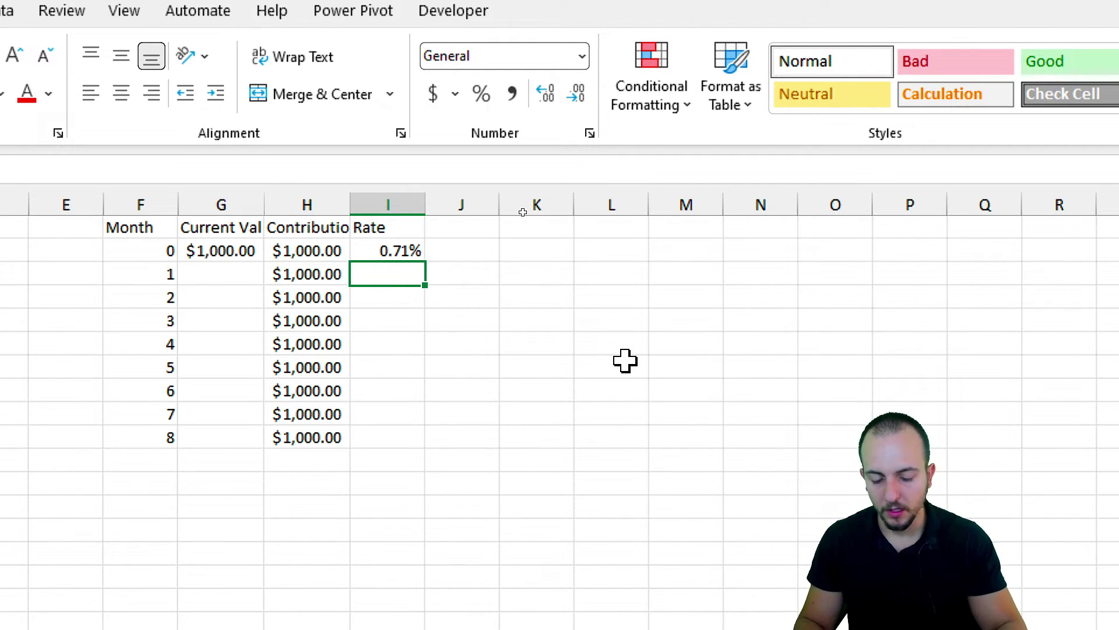
# Enter the formula =I2 in I3 and fill it down to I10 for the remaining months.
pyautogui.write('=')
pyautogui.click(417, 254)
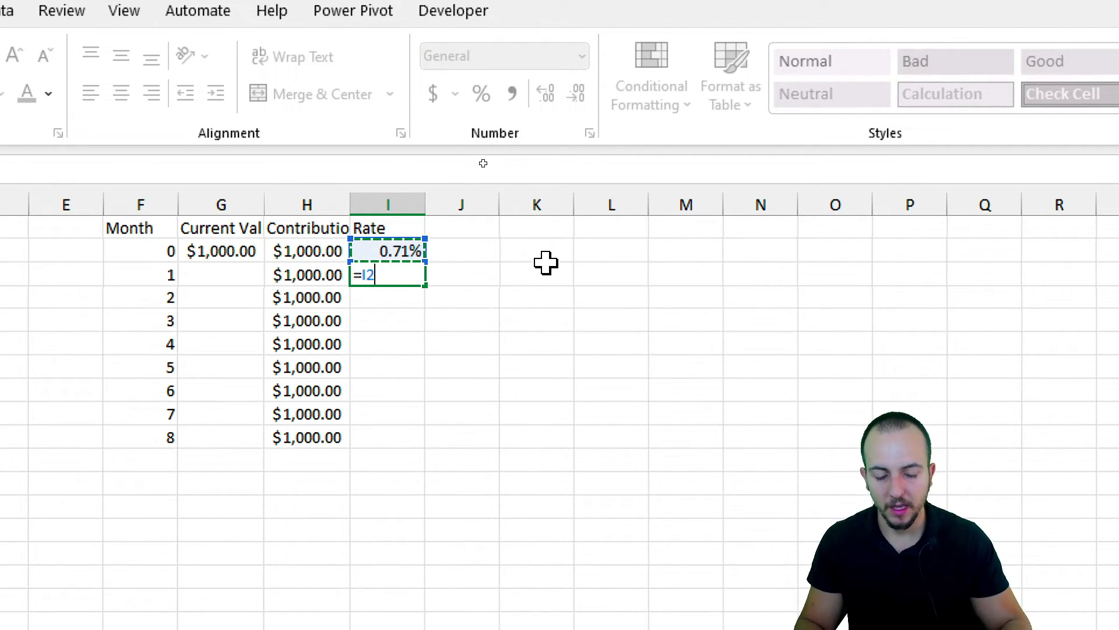
pyautogui.press('Return')
pyautogui.click(413, 275)
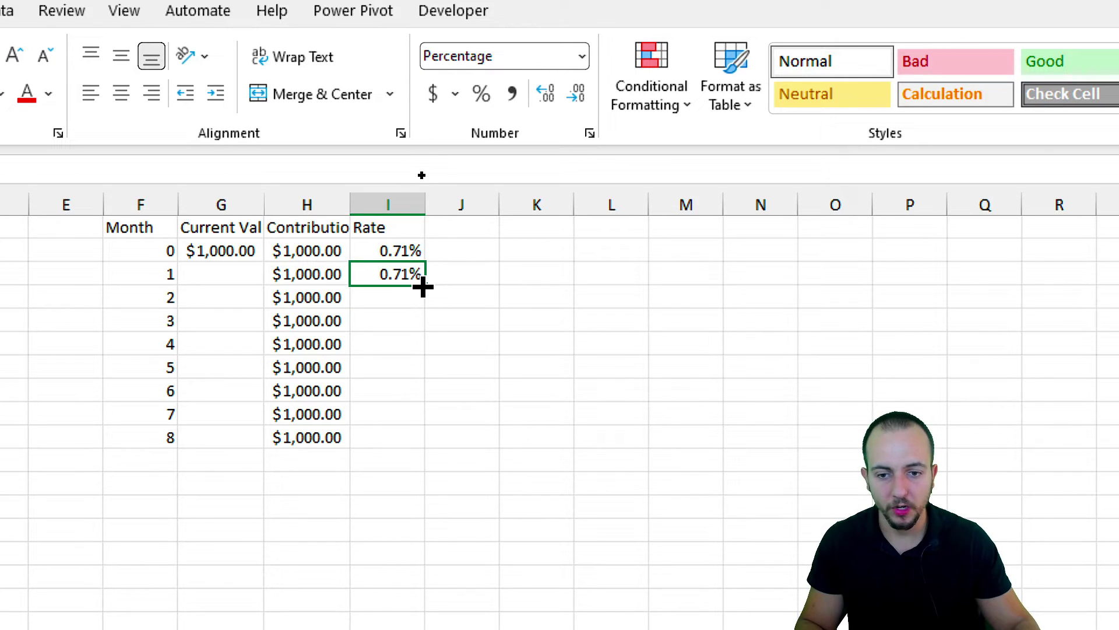
pyautogui.moveTo(422, 286); pyautogui.dragTo(400, 449)
pyautogui.click(393, 389)
pyautogui.click(414, 344)
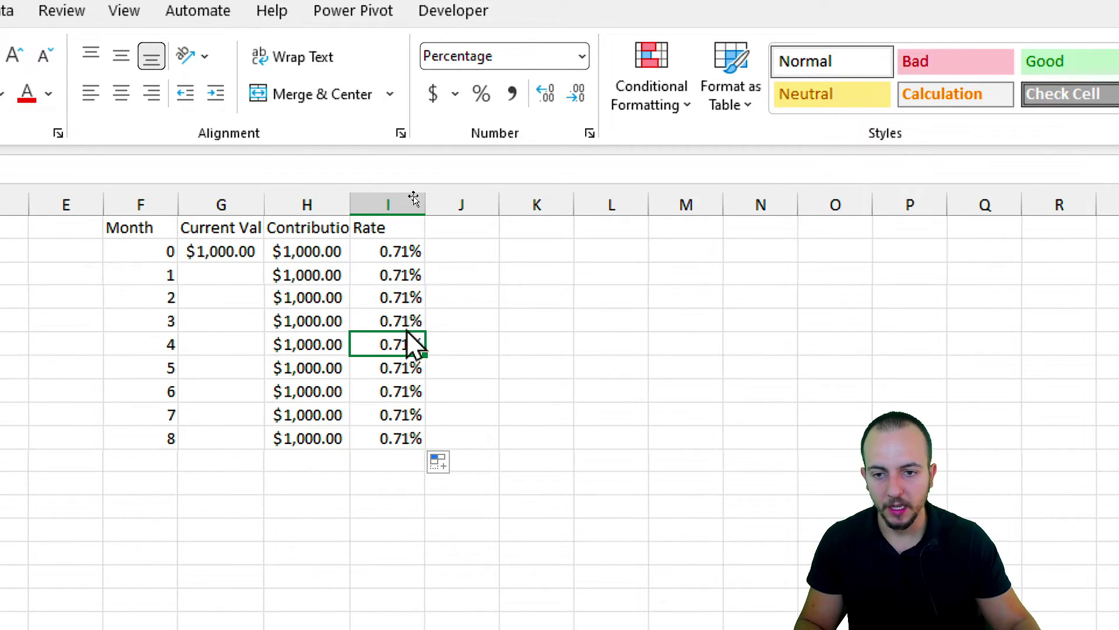
pyautogui.click(407, 320)
pyautogui.click(403, 298)
pyautogui.hotkey('shift', 'space')
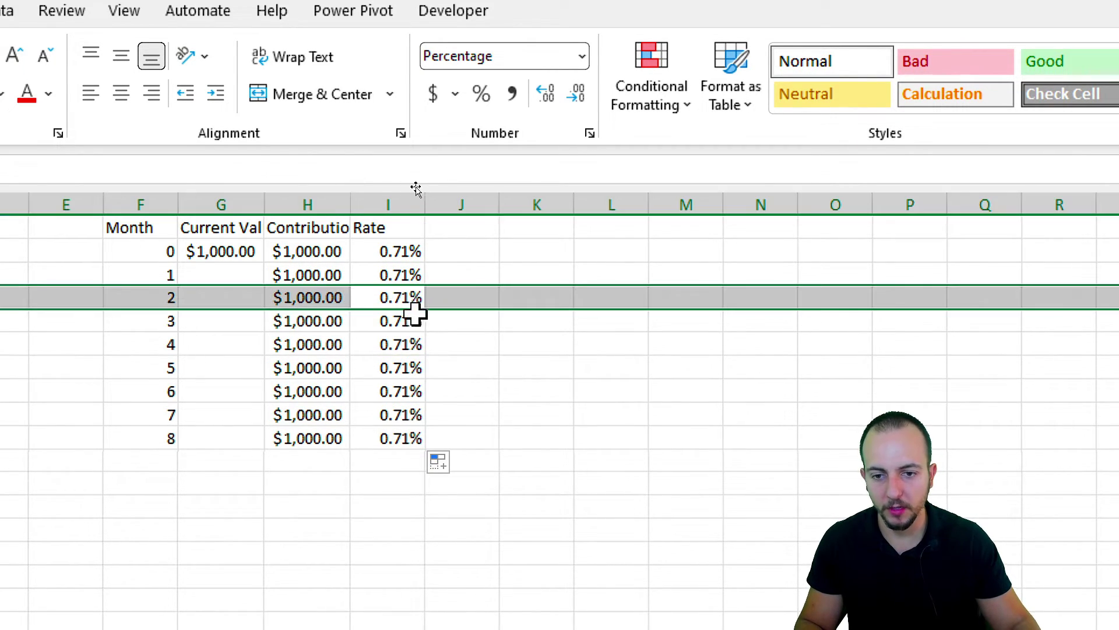
pyautogui.click(325, 322)
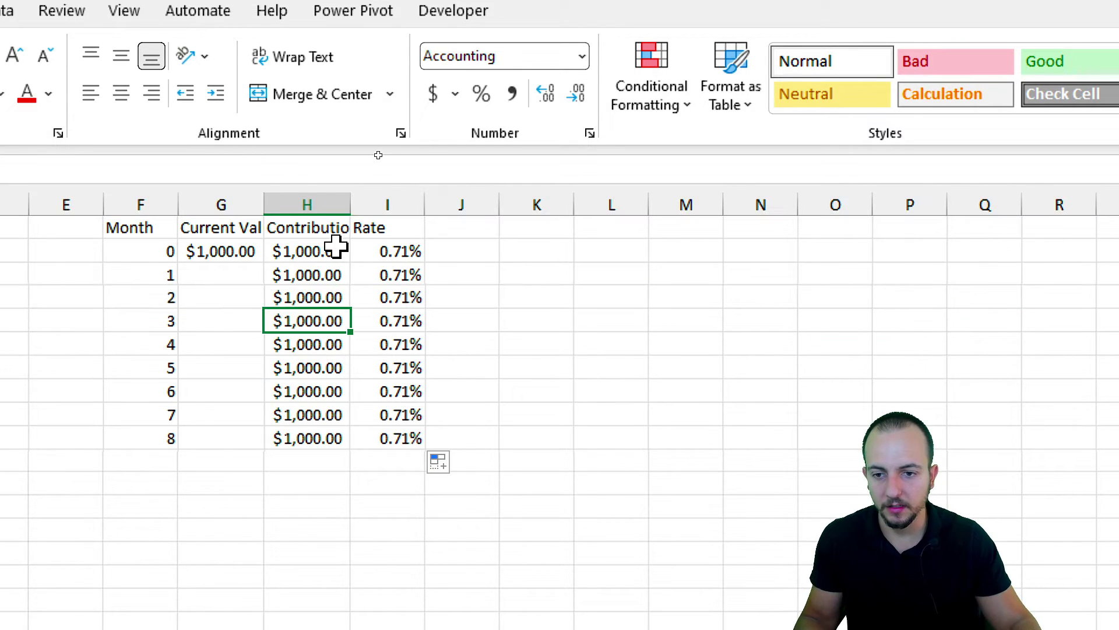
pyautogui.moveTo(332, 231); pyautogui.dragTo(326, 488)
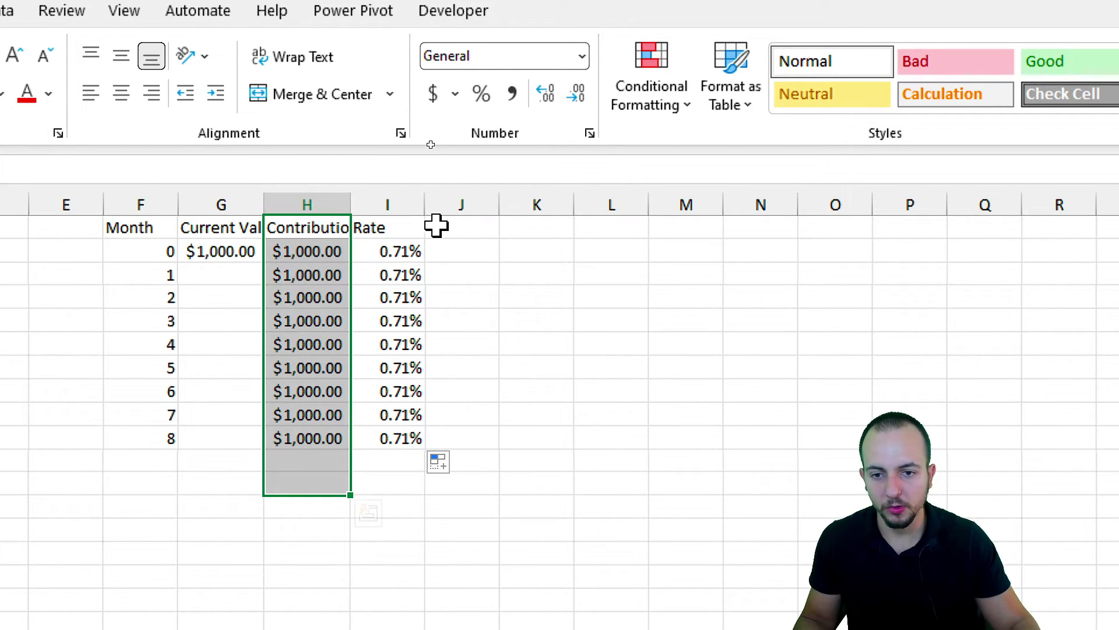
# Enter the header "Profit" in J1, beside the Rate column.
pyautogui.click(461, 227)
pyautogui.write('Prof')
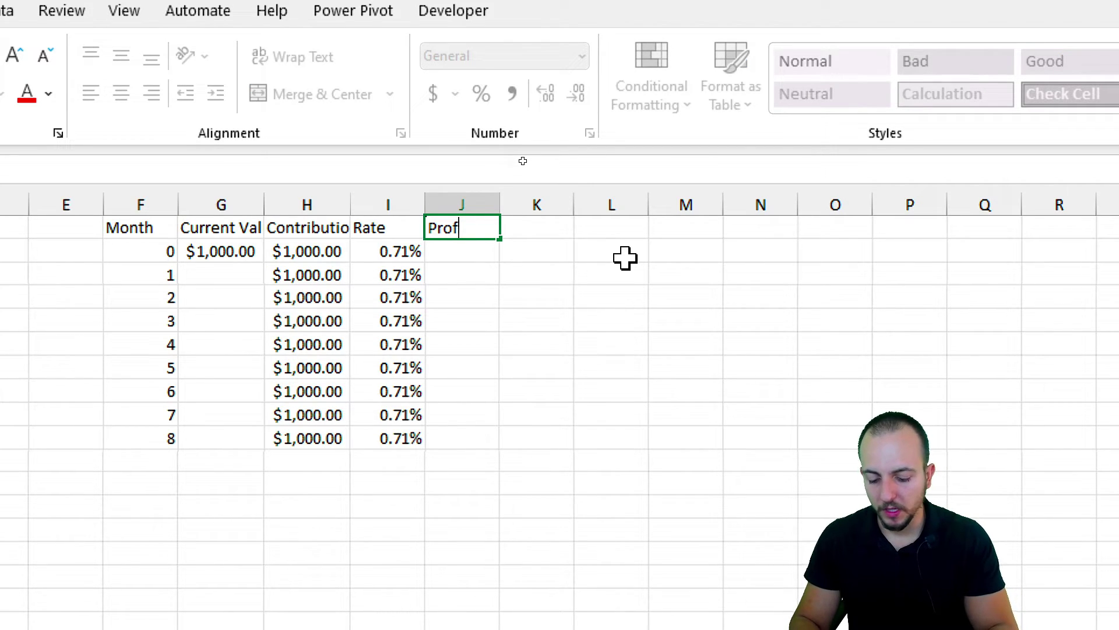
pyautogui.write('it')
pyautogui.press('Return')
# Try a profit of 0 for month 0 in J2 and clear the cell again.
pyautogui.click(461, 204)
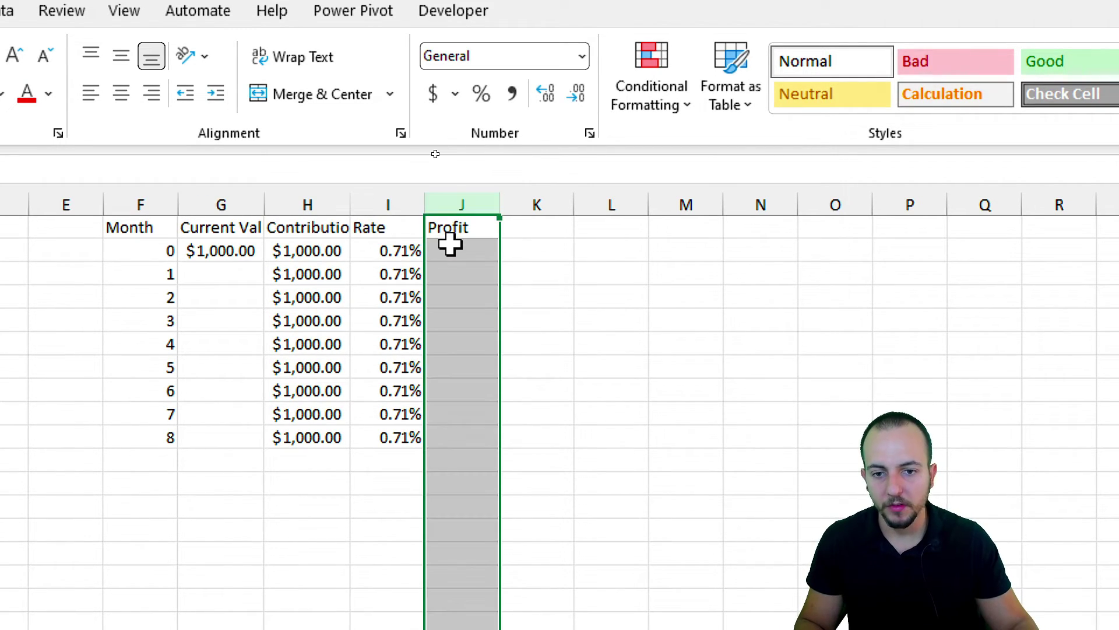
pyautogui.click(449, 251)
pyautogui.moveTo(401, 251); pyautogui.dragTo(445, 251)
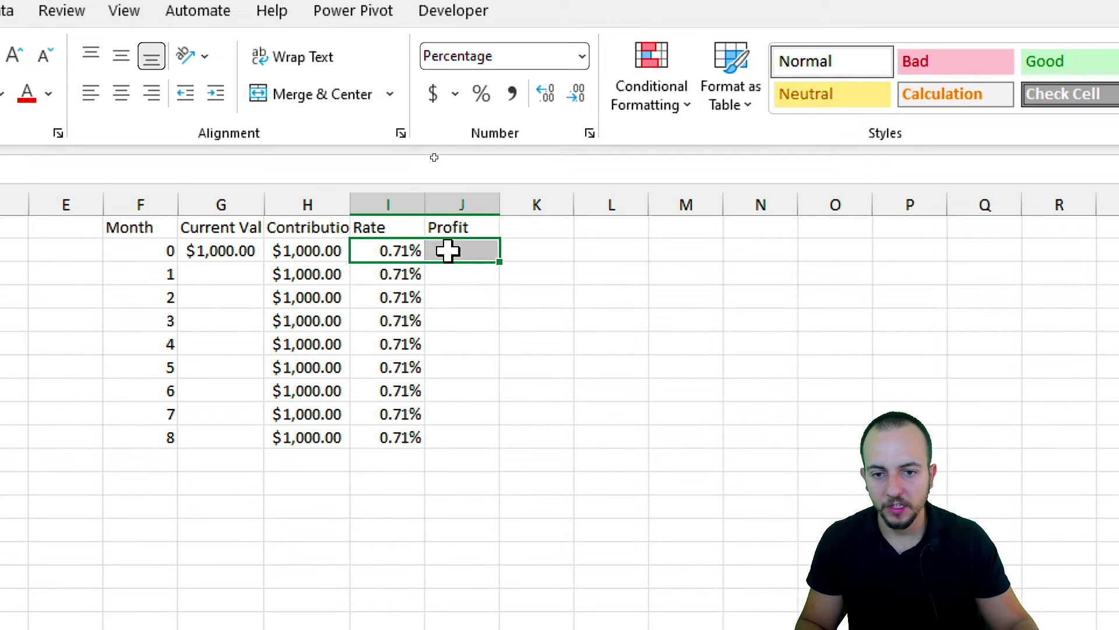
pyautogui.click(452, 251)
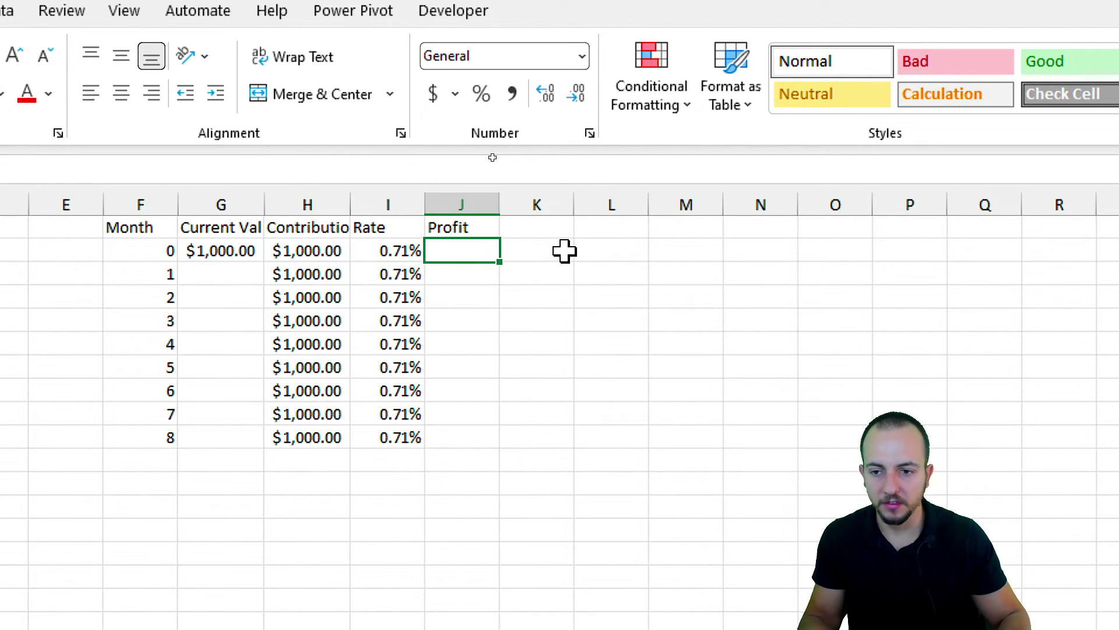
pyautogui.write('0')
pyautogui.hotkey('ctrl', 'Return')
pyautogui.press('Delete')
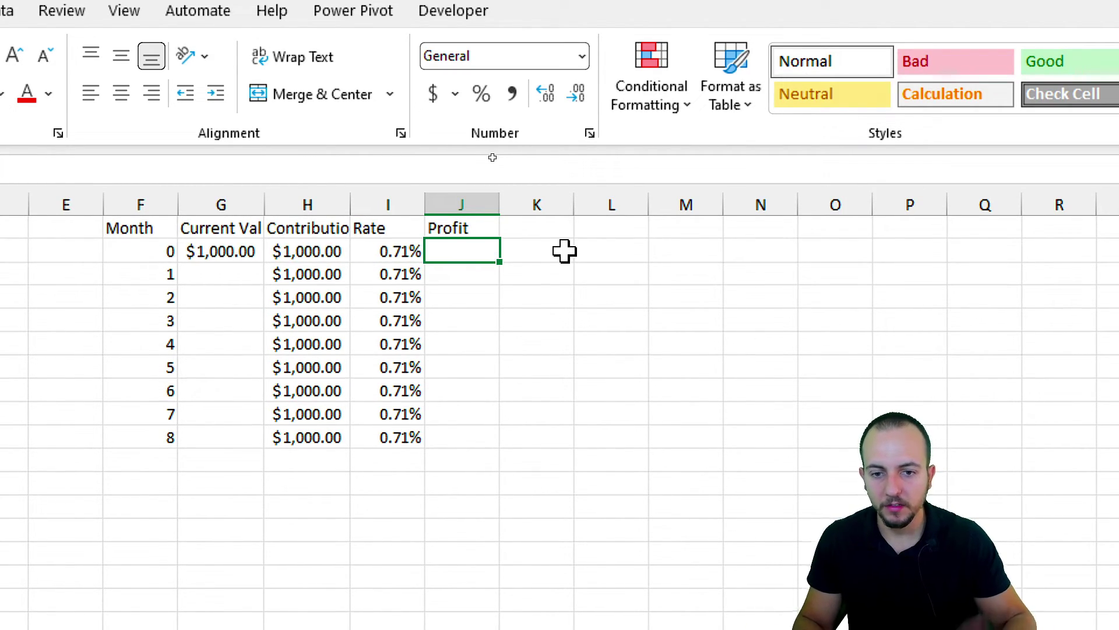
# Widen columns F through J to an equal width and centre their contents horizontally and vertically.
pyautogui.click(228, 252)
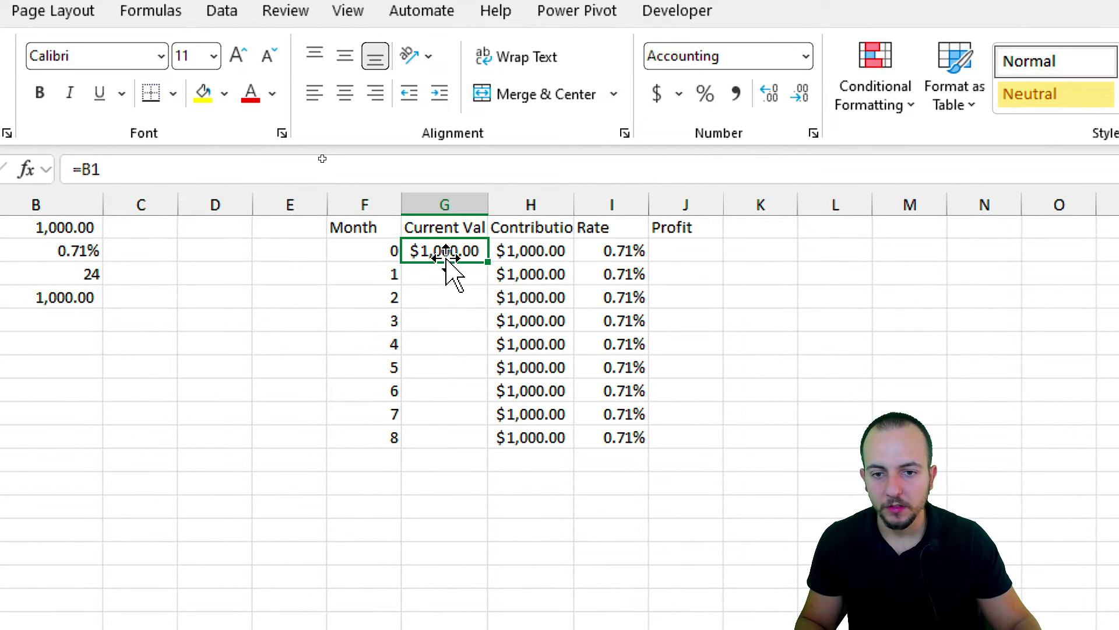
pyautogui.moveTo(380, 194); pyautogui.dragTo(665, 205)
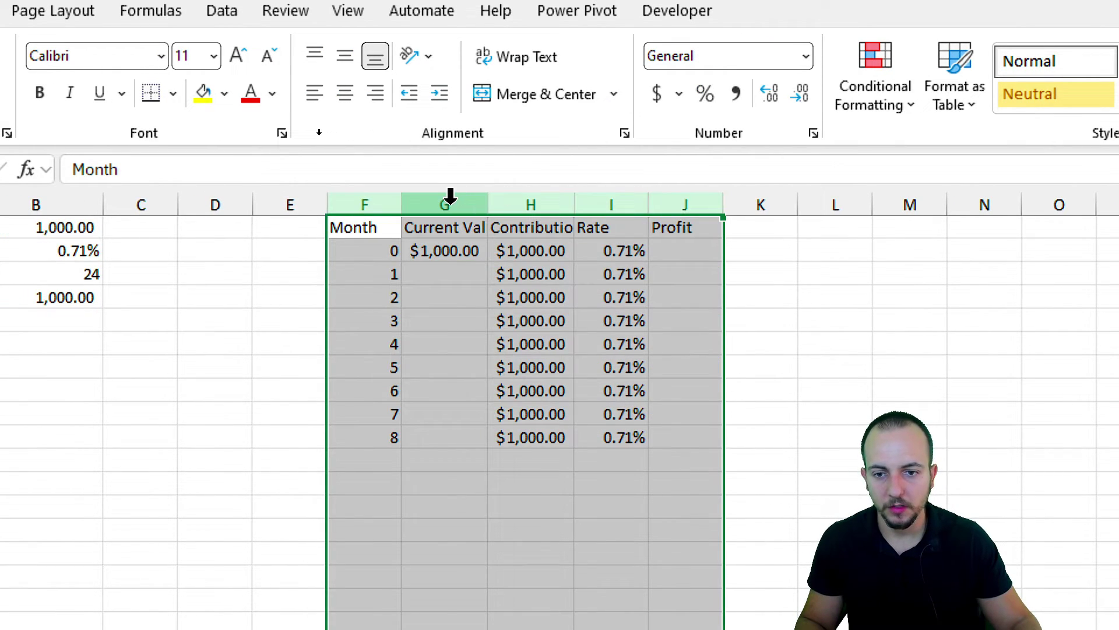
pyautogui.moveTo(402, 204); pyautogui.dragTo(451, 204)
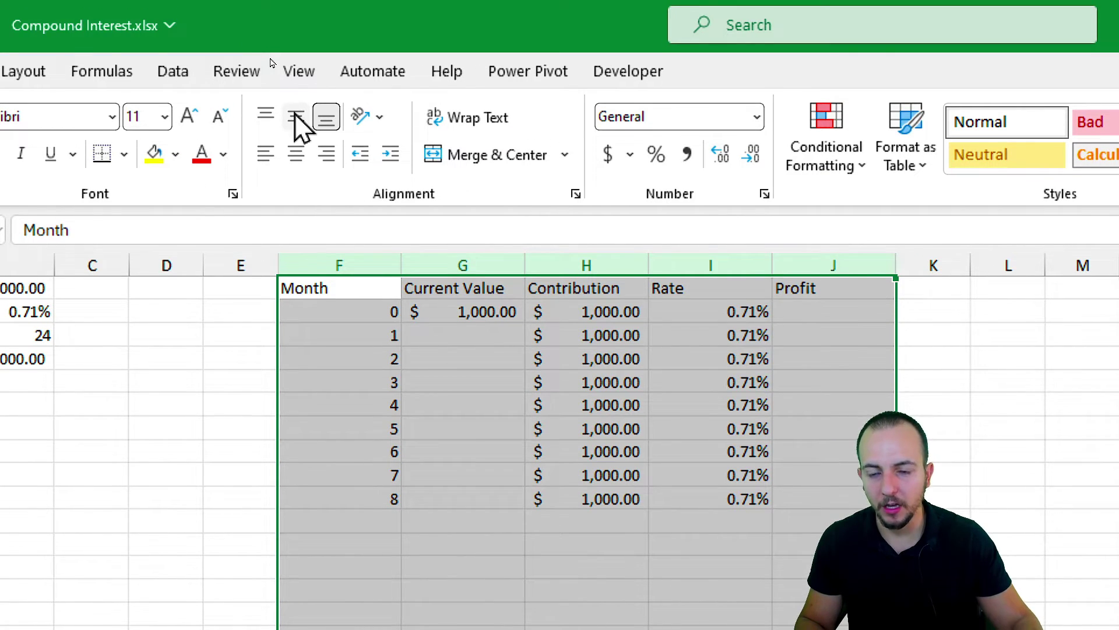
pyautogui.click(296, 115)
pyautogui.click(298, 153)
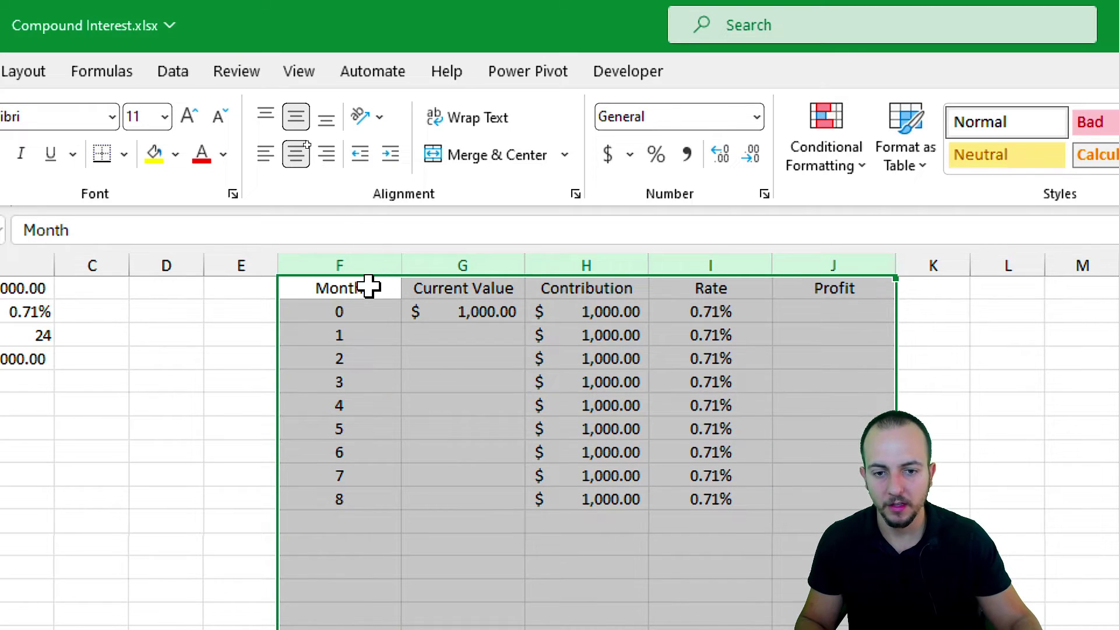
# Format the table headers in F1:J1 with a blue fill and bold white text.
pyautogui.moveTo(368, 285); pyautogui.dragTo(834, 288)
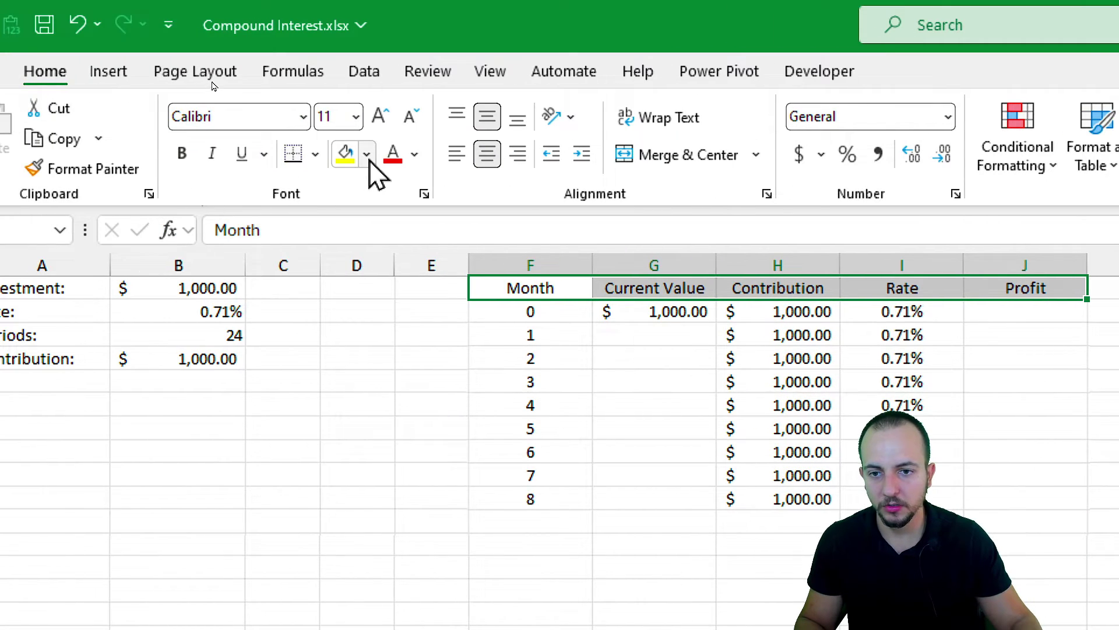
pyautogui.click(367, 154)
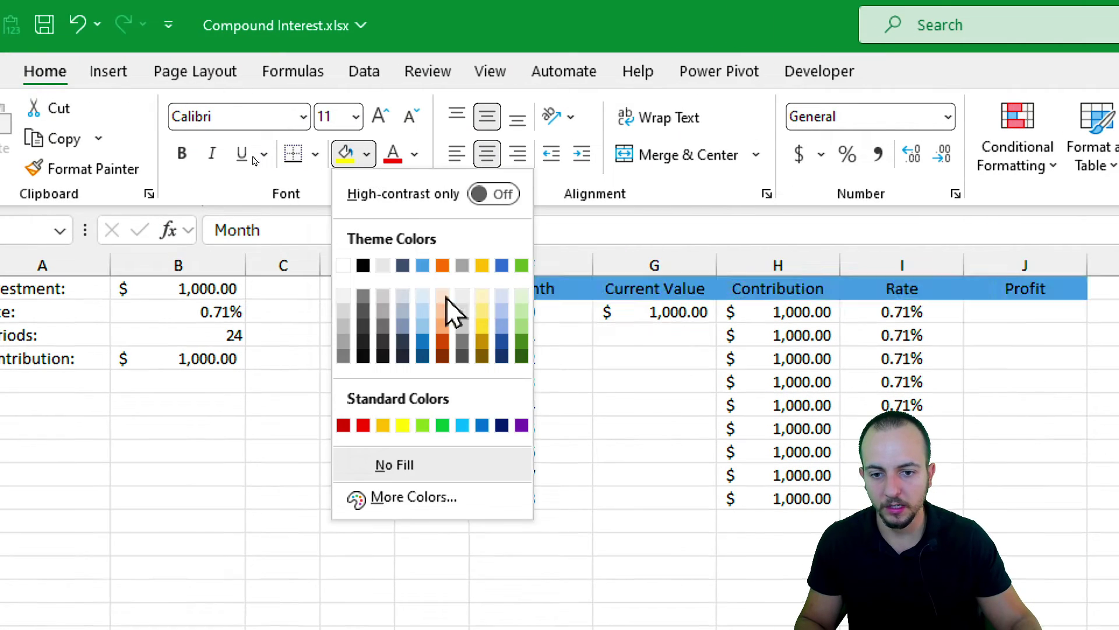
pyautogui.click(502, 267)
pyautogui.click(415, 154)
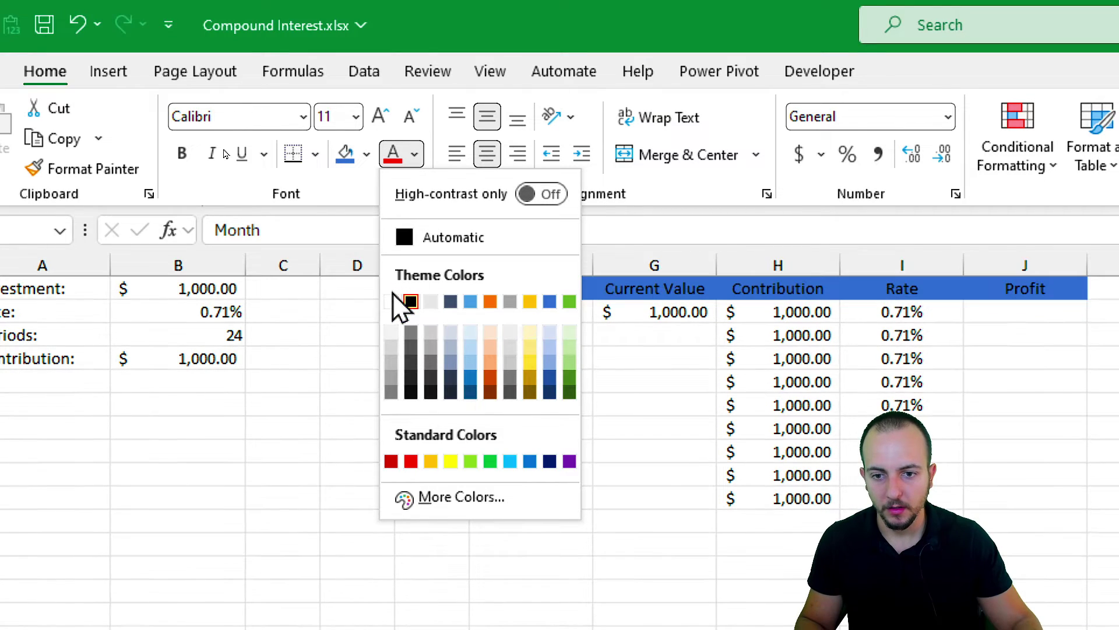
pyautogui.click(392, 301)
pyautogui.click(182, 154)
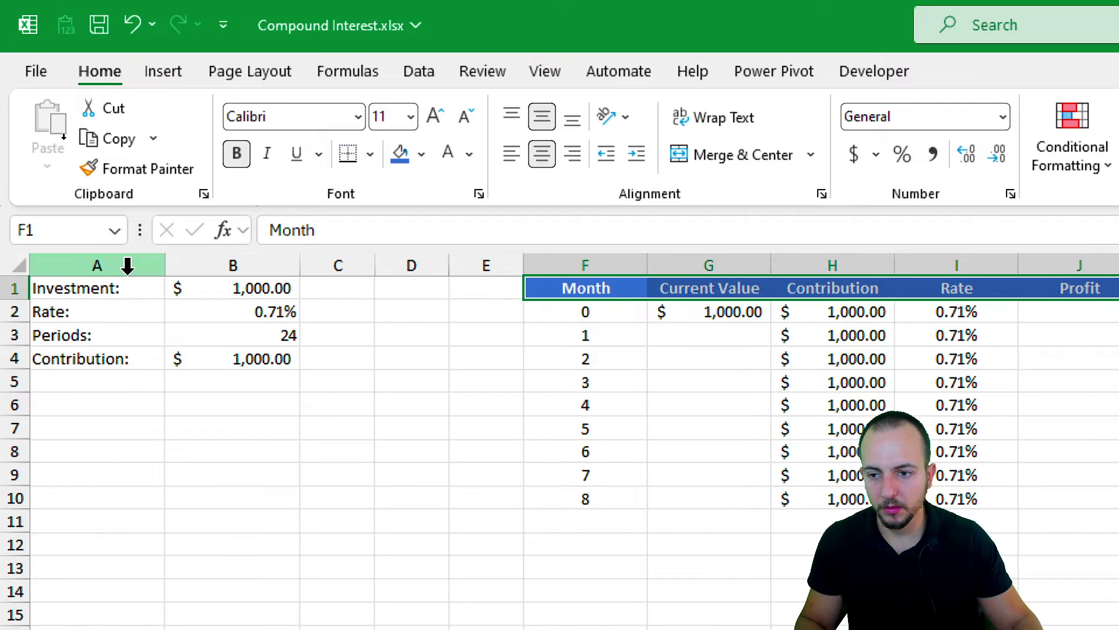
# Format the labels in A1:A4 with bold white text on a blue fill.
pyautogui.moveTo(122, 288); pyautogui.dragTo(125, 355)
pyautogui.click(236, 154)
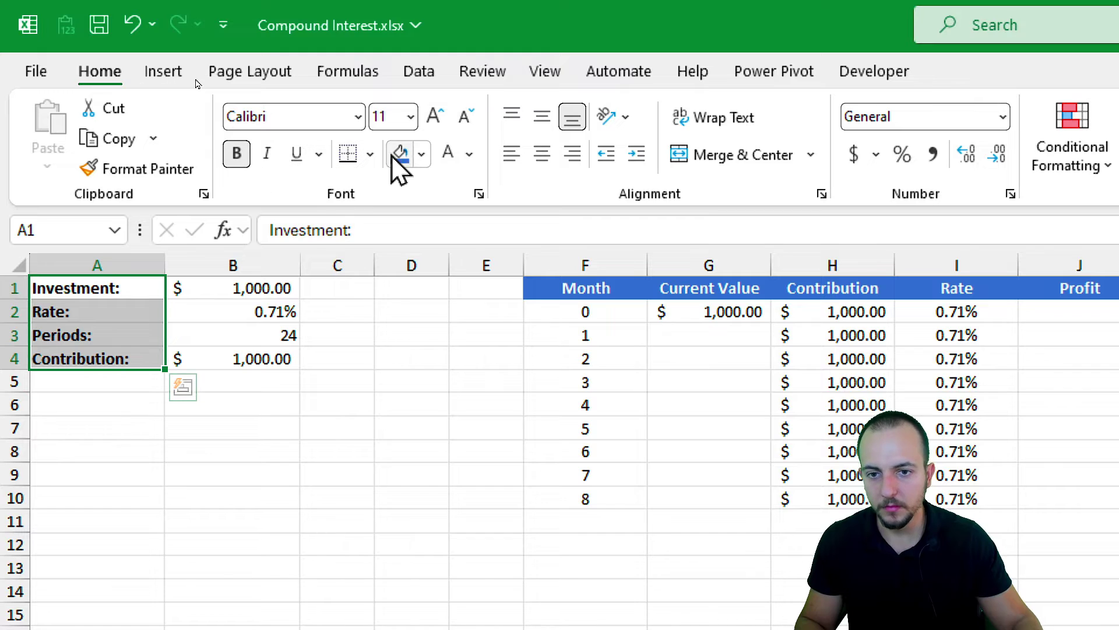
pyautogui.click(400, 153)
pyautogui.click(448, 154)
# Apply all borders to the input block A1:B4.
pyautogui.moveTo(145, 286); pyautogui.dragTo(232, 358)
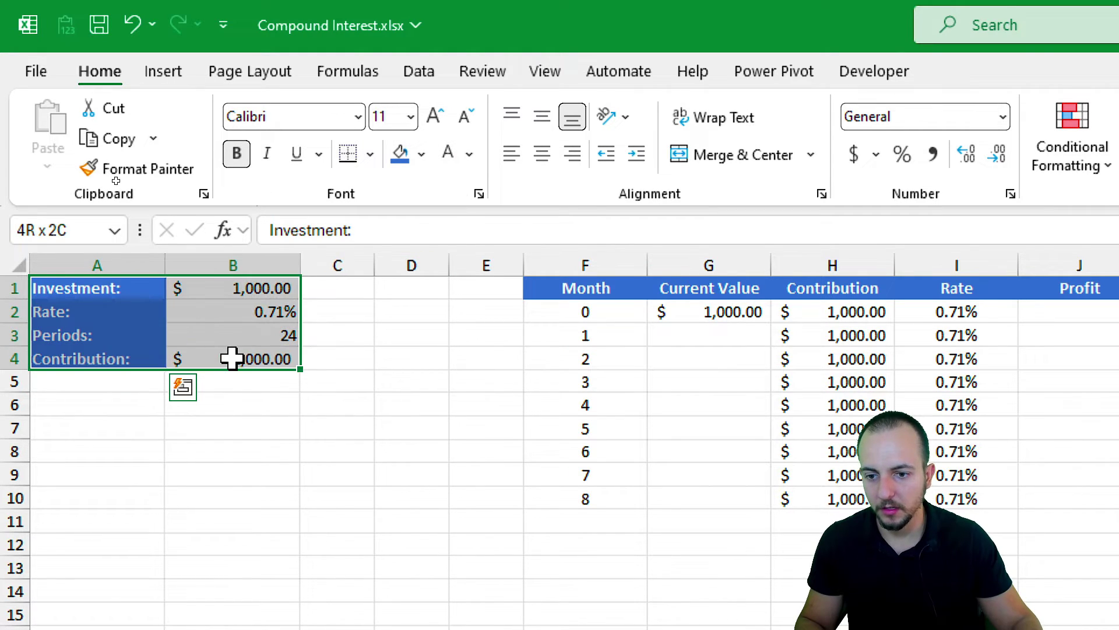
pyautogui.click(370, 154)
pyautogui.click(412, 388)
pyautogui.click(386, 400)
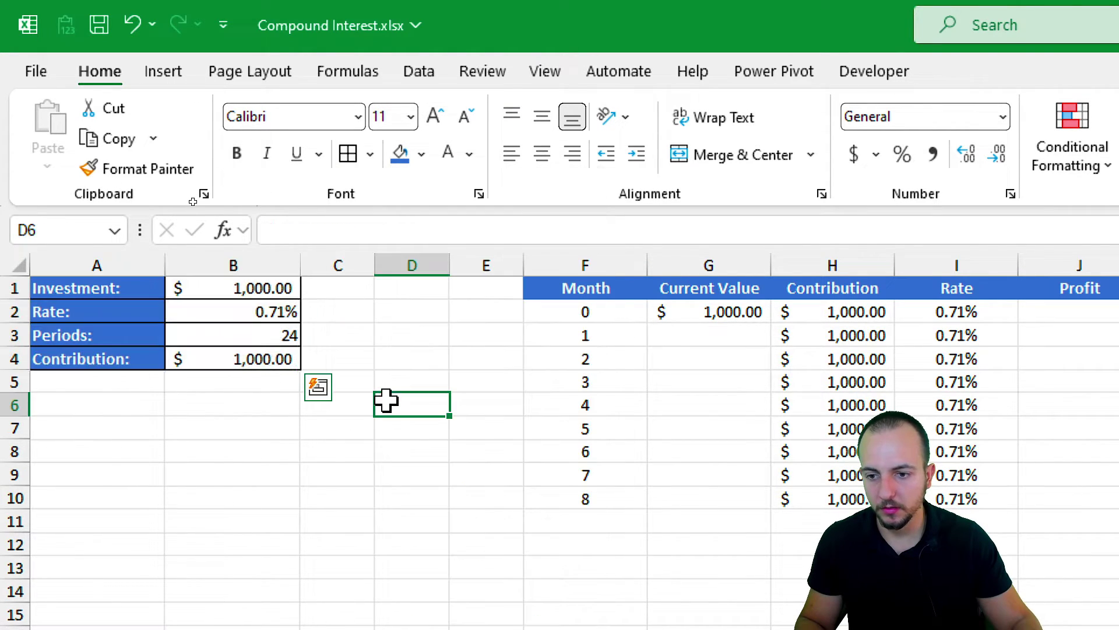
# Apply all borders to the monthly table F1:J10, including its header row.
pyautogui.moveTo(569, 283); pyautogui.dragTo(1101, 481)
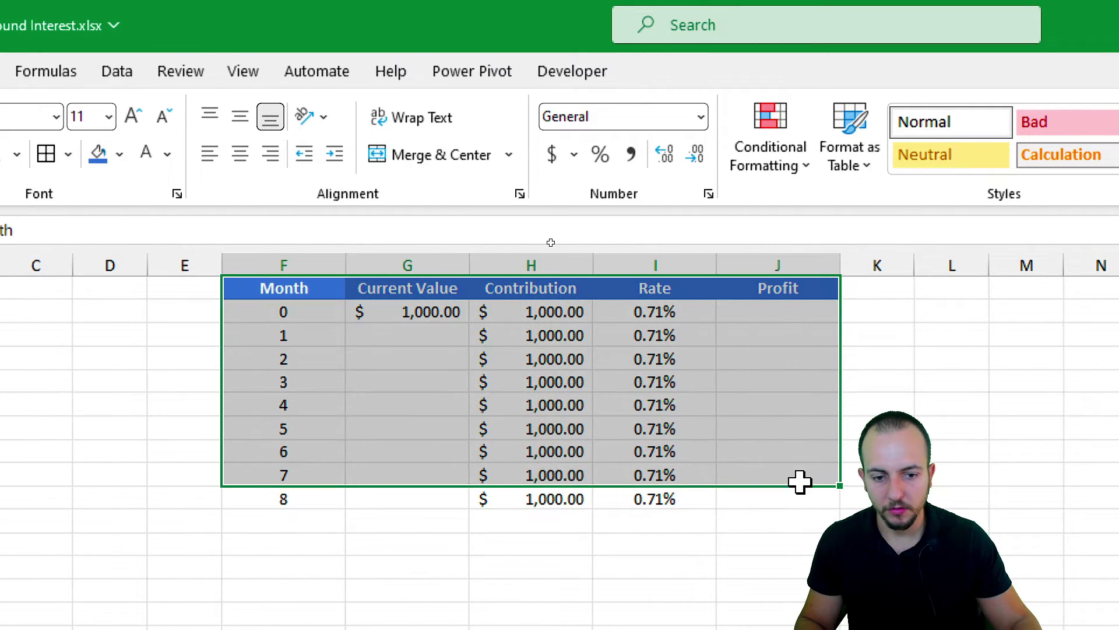
pyautogui.moveTo(800, 481); pyautogui.dragTo(800, 500)
pyautogui.click(46, 154)
pyautogui.click(408, 406)
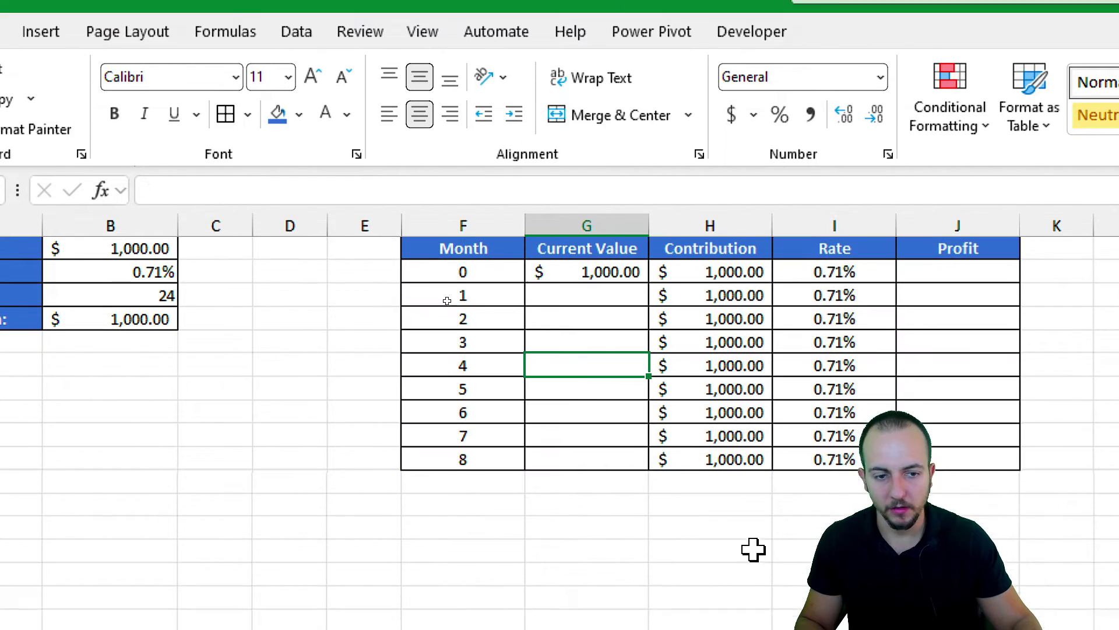
pyautogui.click(615, 294)
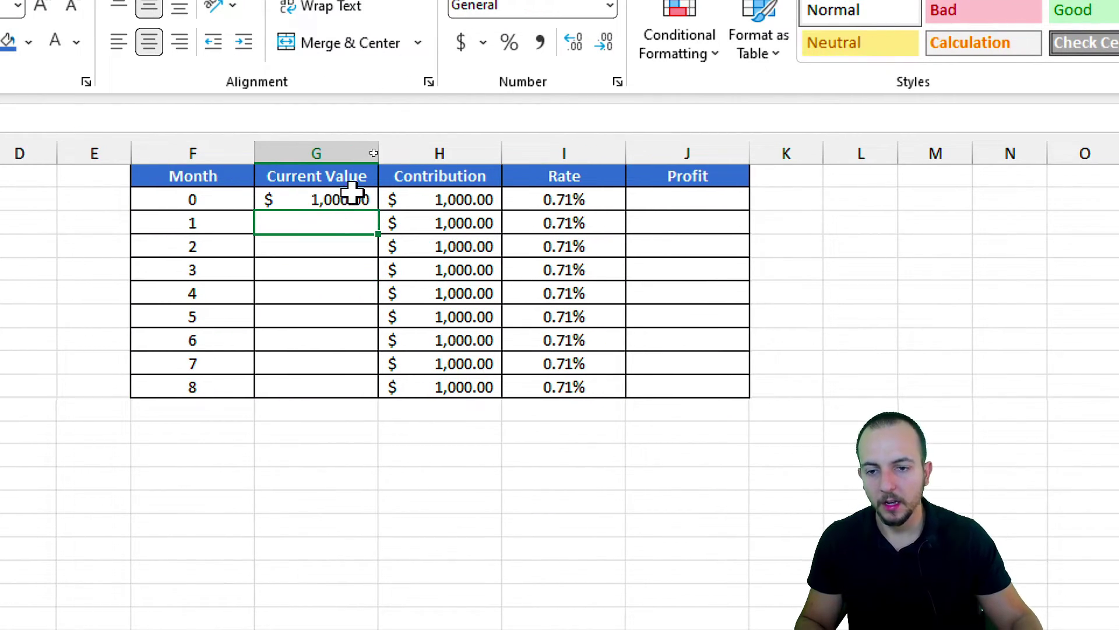
pyautogui.hotkey('shift', 'space')
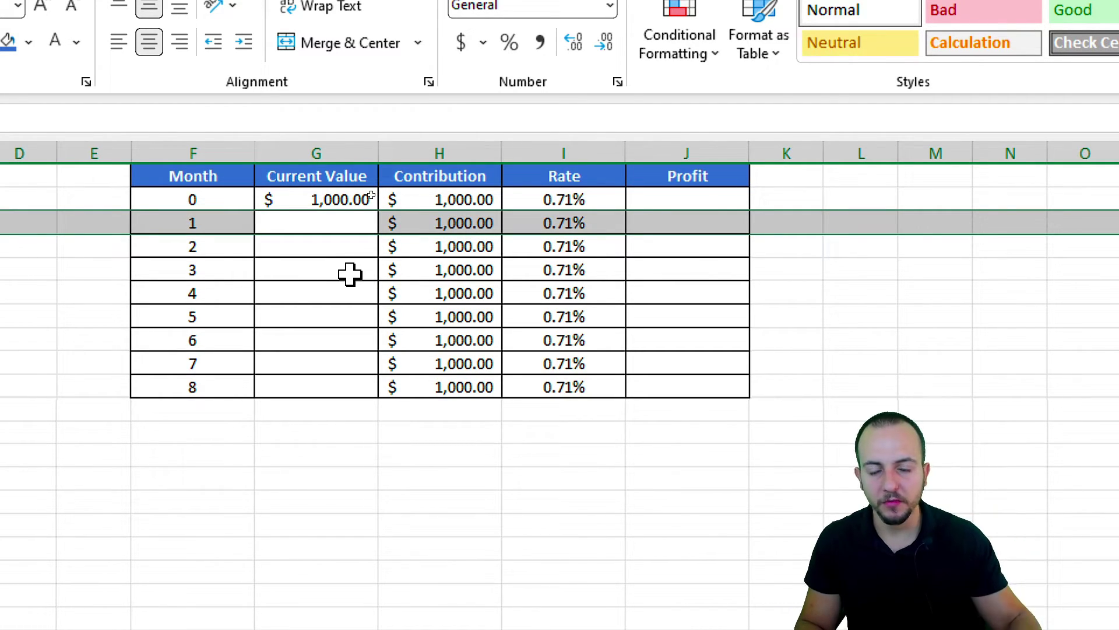
pyautogui.click(331, 201)
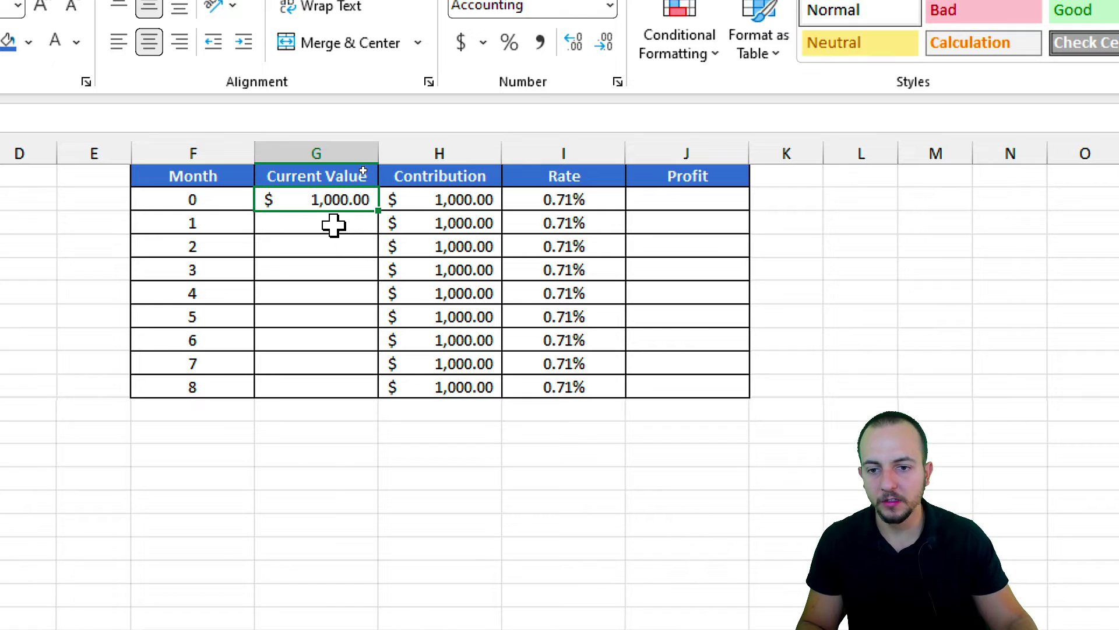
pyautogui.click(334, 225)
pyautogui.hotkey('shift', 'space')
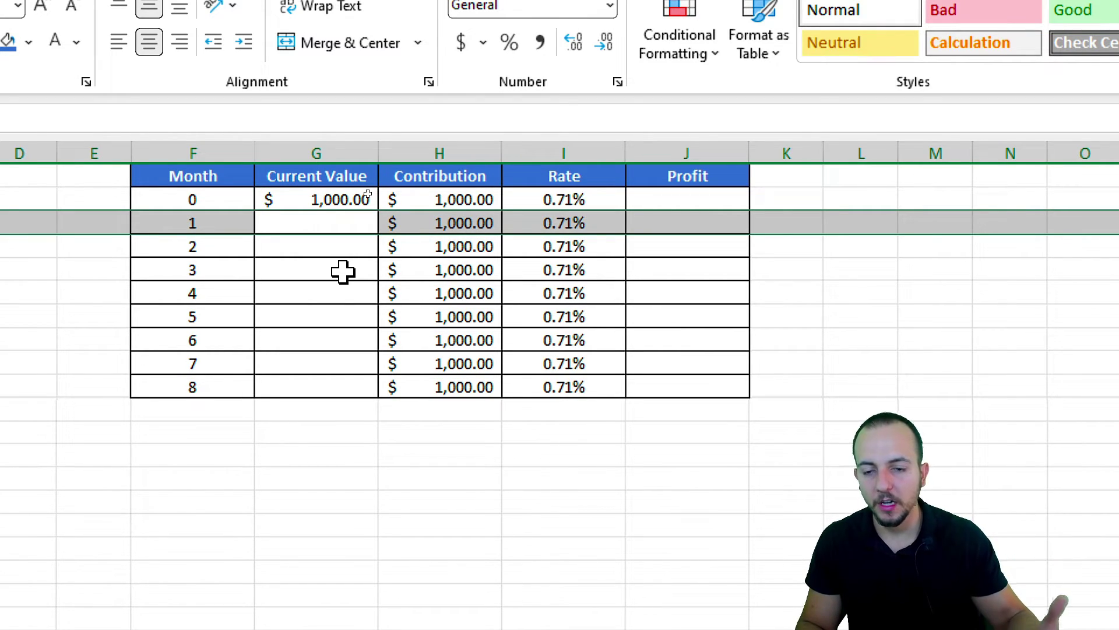
# Enter the formula =G2*I2 in G3 to calculate the month 1 interest from the previous value and rate.
pyautogui.click(324, 222)
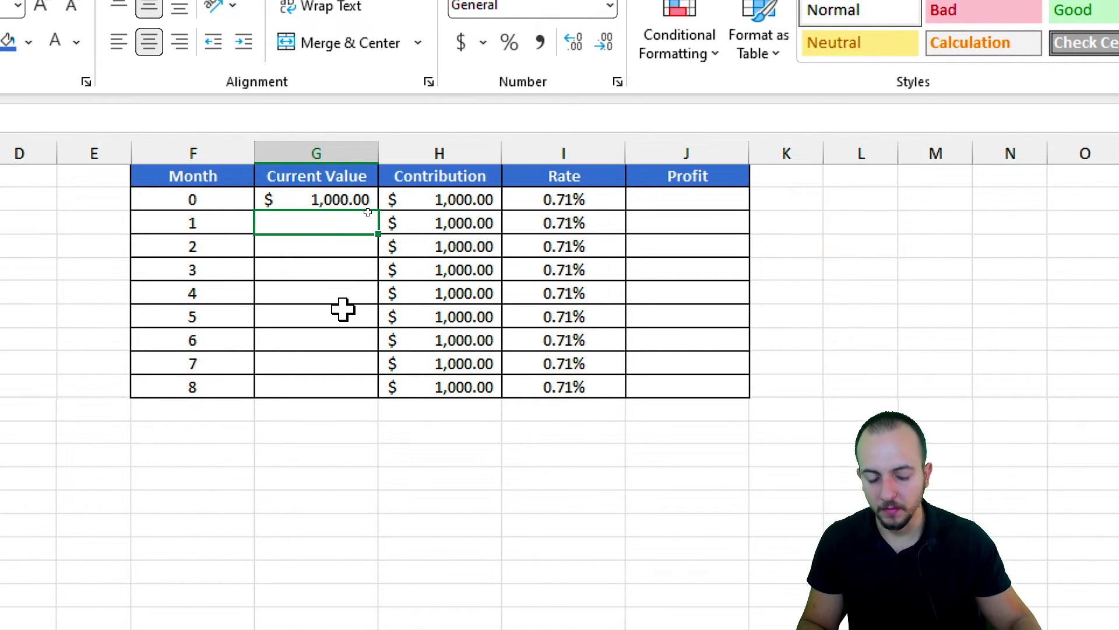
pyautogui.write('=')
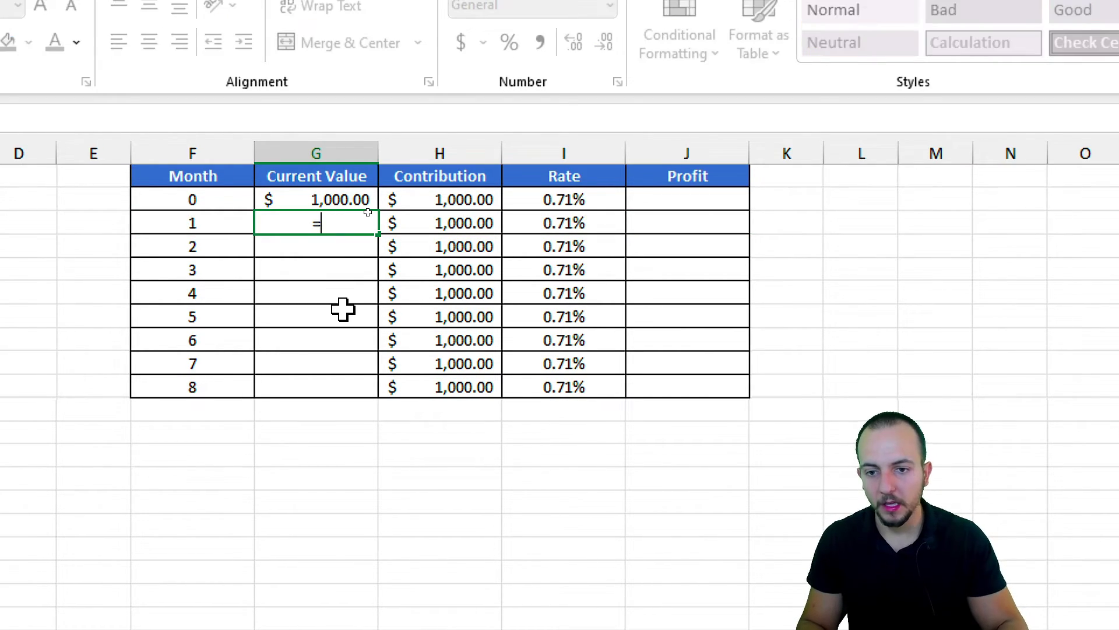
pyautogui.click(334, 193)
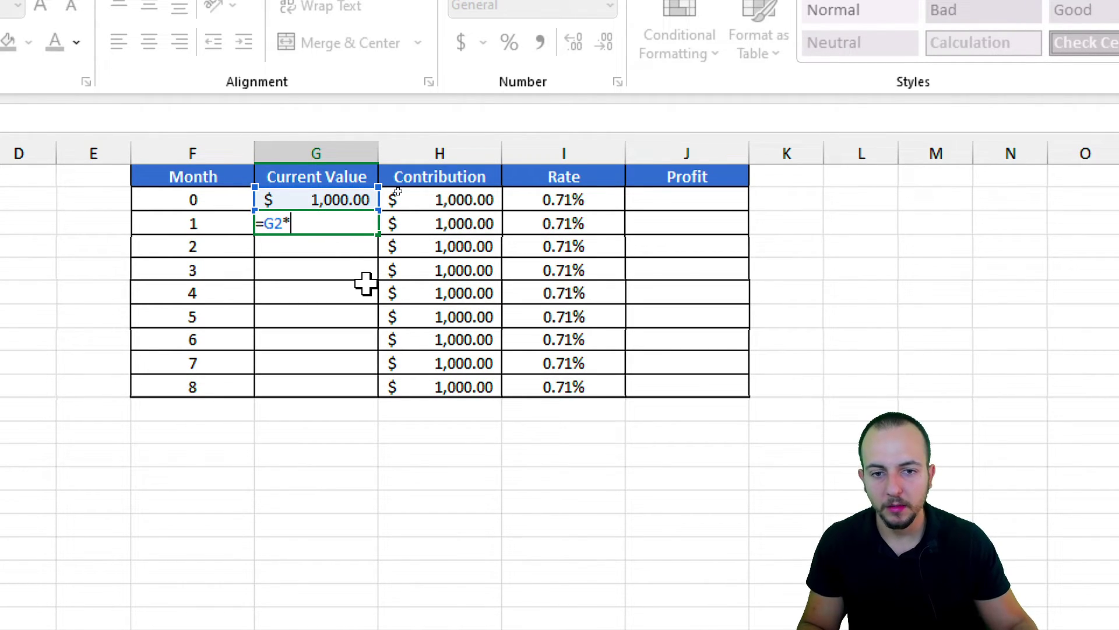
pyautogui.write('*')
pyautogui.click(555, 200)
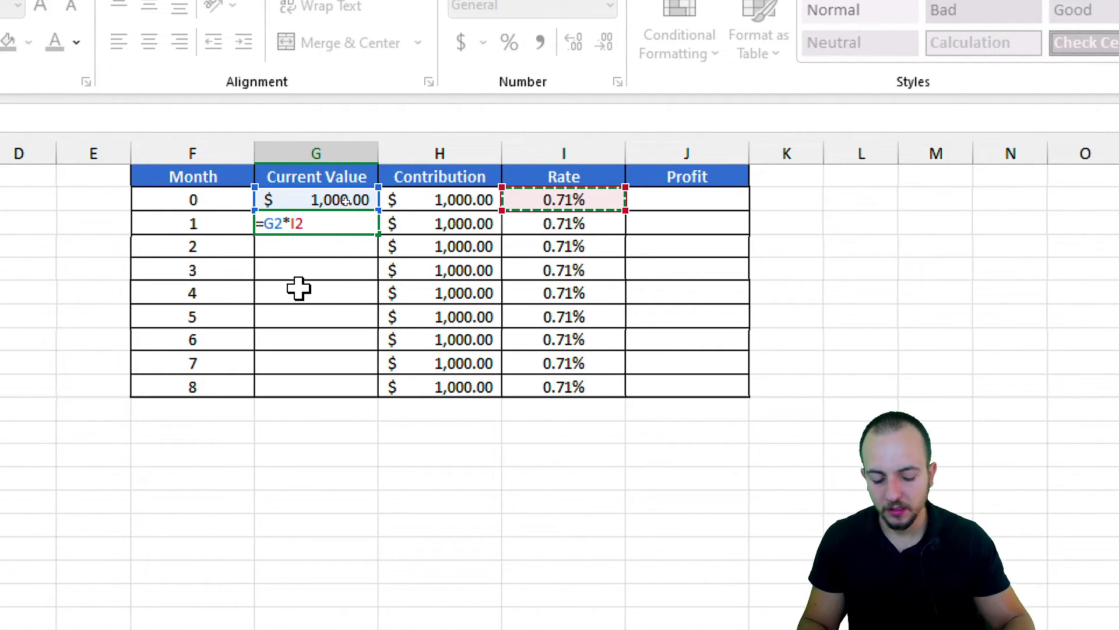
pyautogui.press('Return')
pyautogui.click(317, 222)
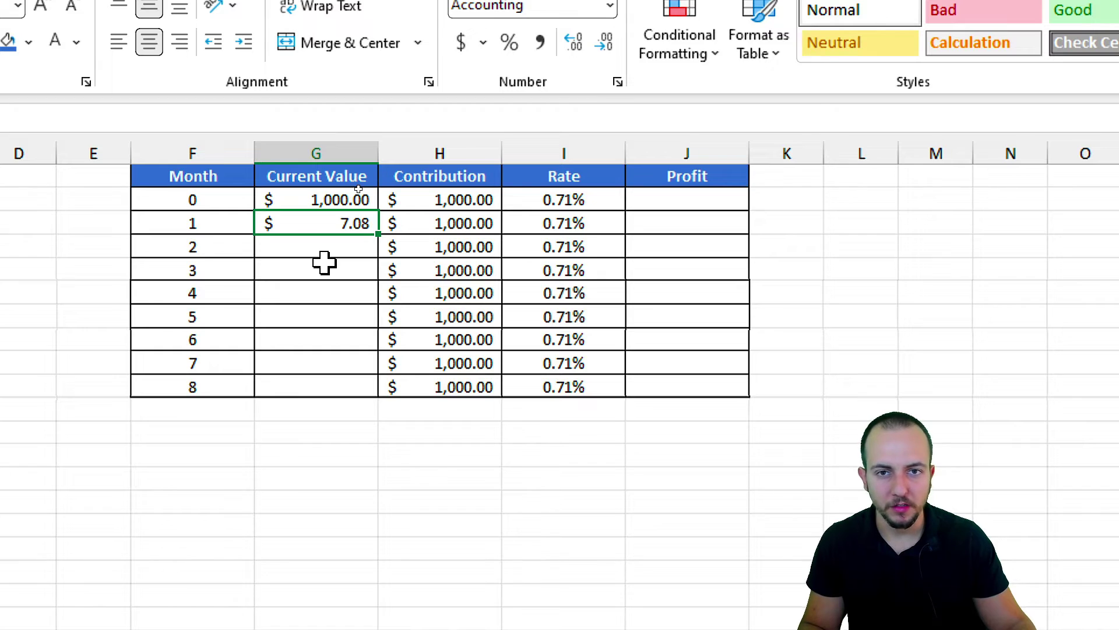
pyautogui.moveTo(334, 212); pyautogui.dragTo(376, 242)
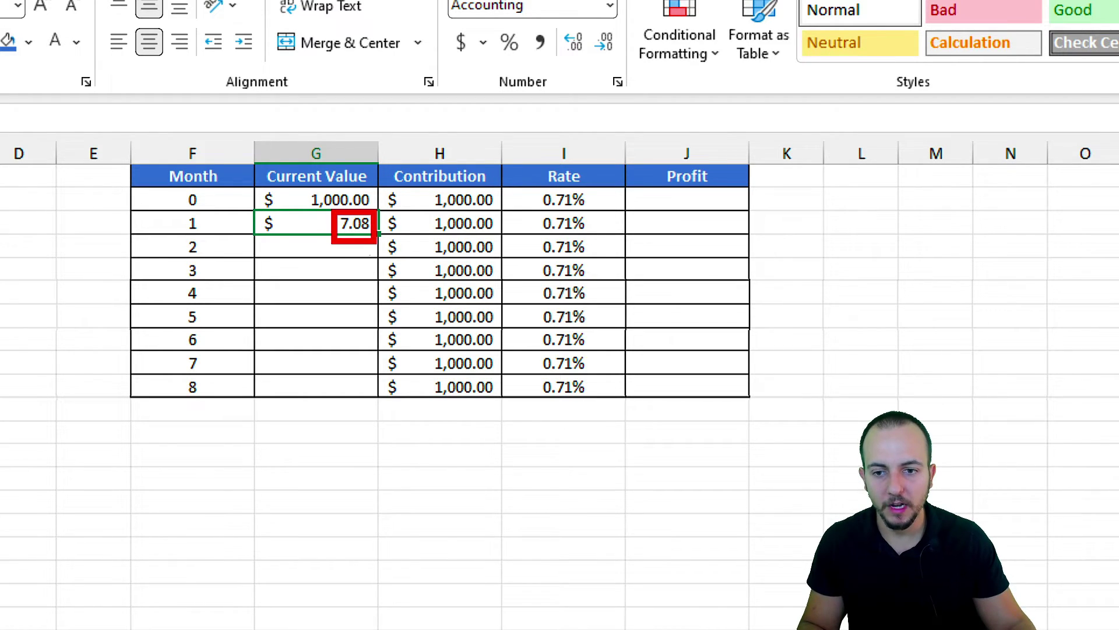
pyautogui.moveTo(287, 178); pyautogui.dragTo(380, 213)
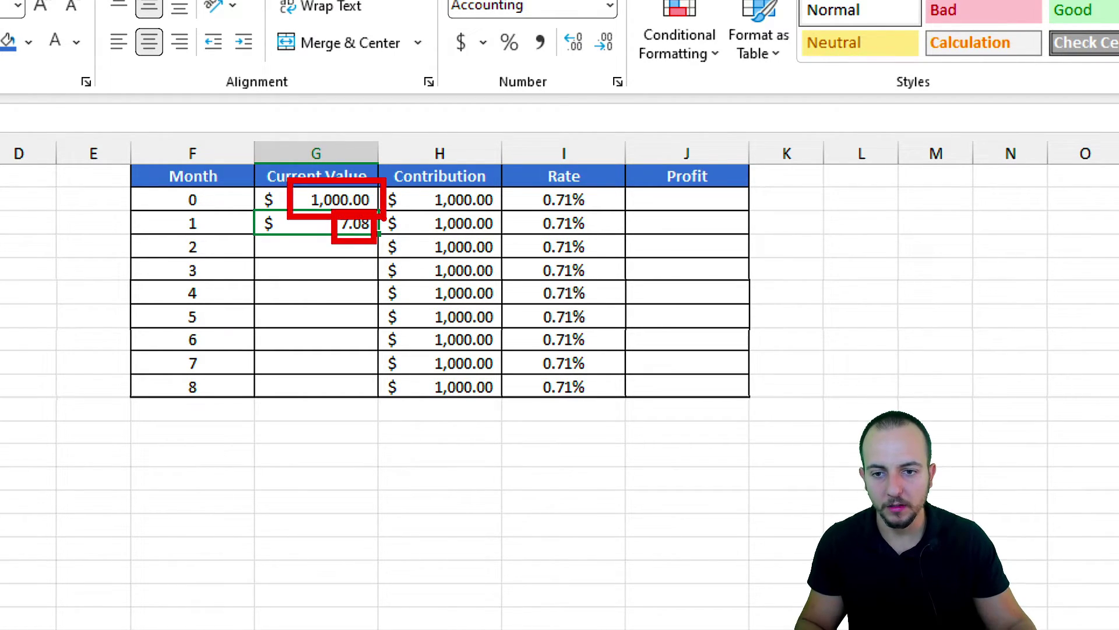
pyautogui.press('Escape')
# Change the month 1 formula in G3 to =(G2*I2)+G2 so the previous value is added to the interest.
pyautogui.doubleClick(352, 219)
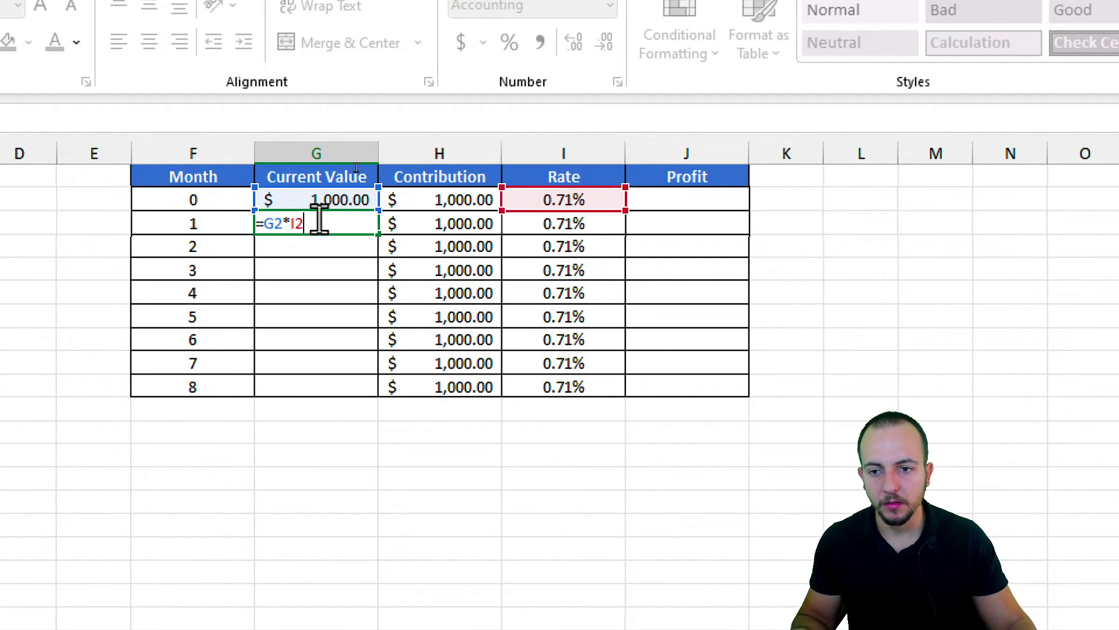
pyautogui.moveTo(264, 223); pyautogui.dragTo(302, 228)
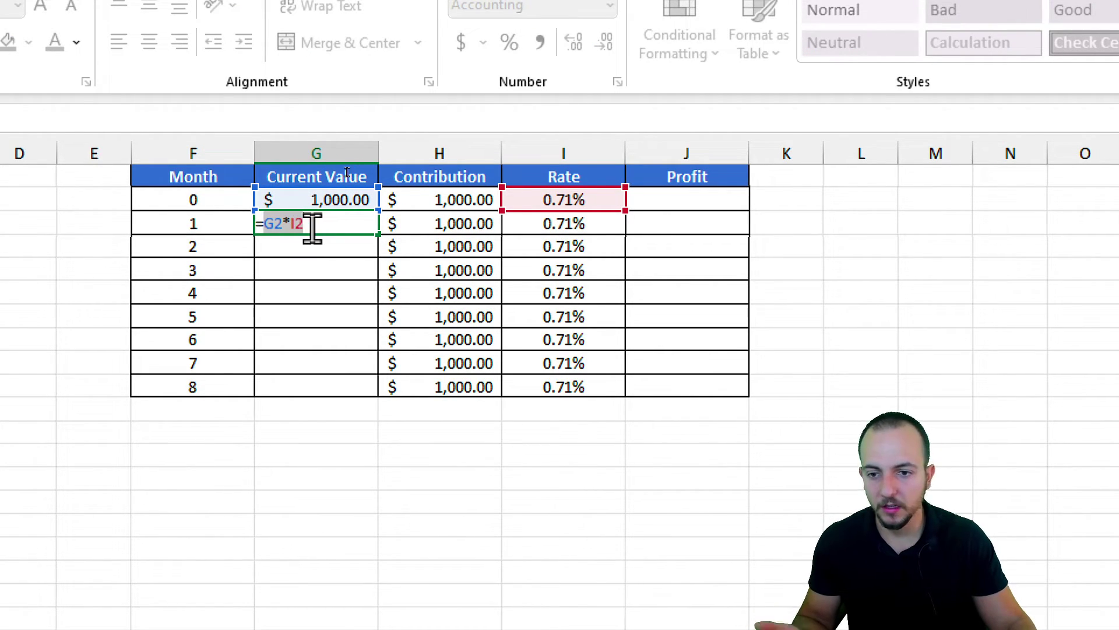
pyautogui.click(263, 225)
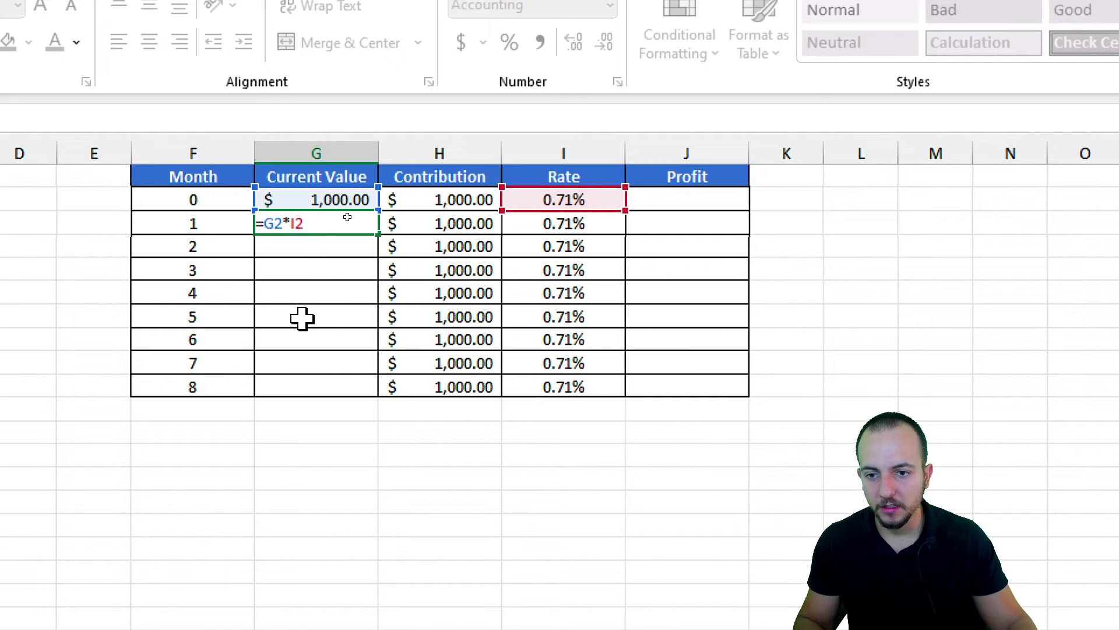
pyautogui.press('End')
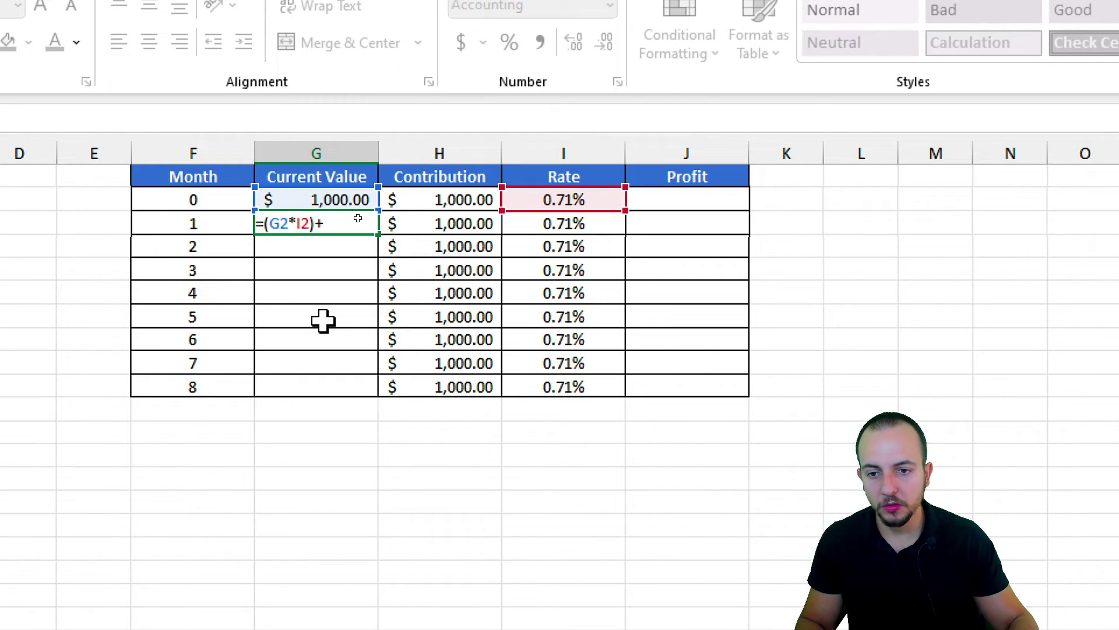
pyautogui.write(')+')
pyautogui.click(304, 196)
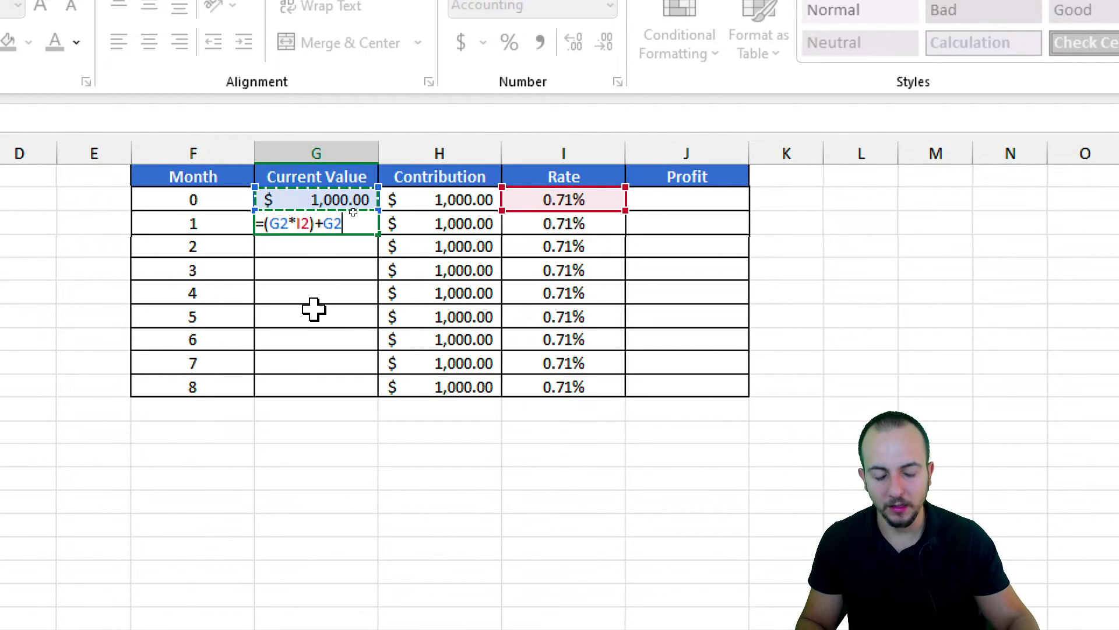
pyautogui.press('Return')
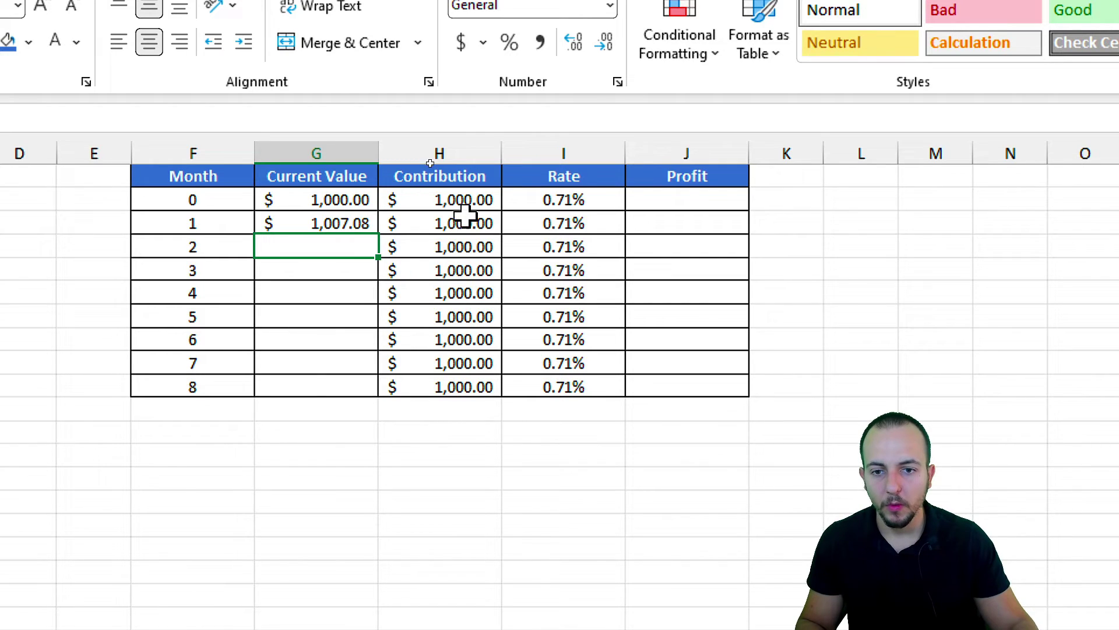
pyautogui.click(441, 148)
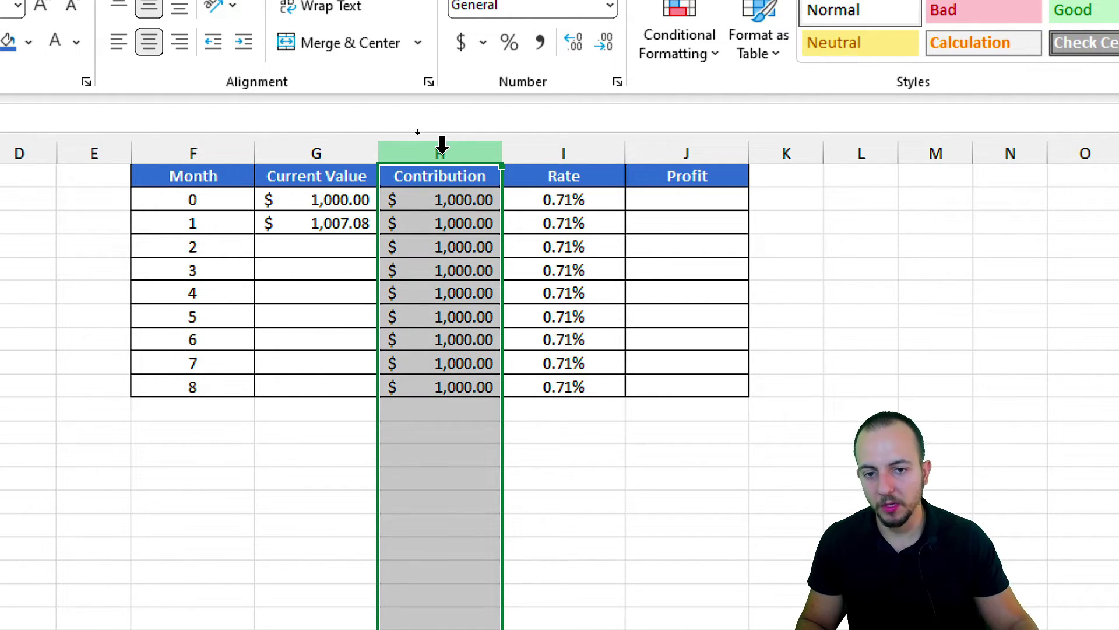
pyautogui.moveTo(446, 146); pyautogui.dragTo(544, 147)
pyautogui.click(545, 147)
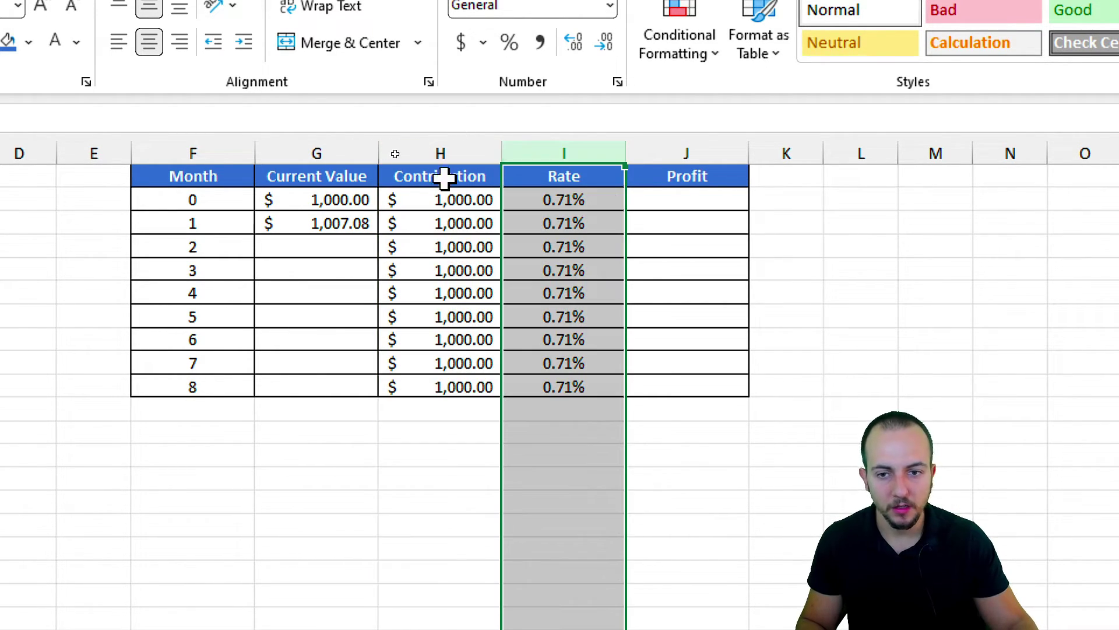
# Try filling the G3 formula down to month 8, examine the monthly values, and clear G4:G10 again.
pyautogui.moveTo(356, 175); pyautogui.dragTo(361, 402)
pyautogui.click(333, 249)
pyautogui.click(337, 268)
pyautogui.click(337, 292)
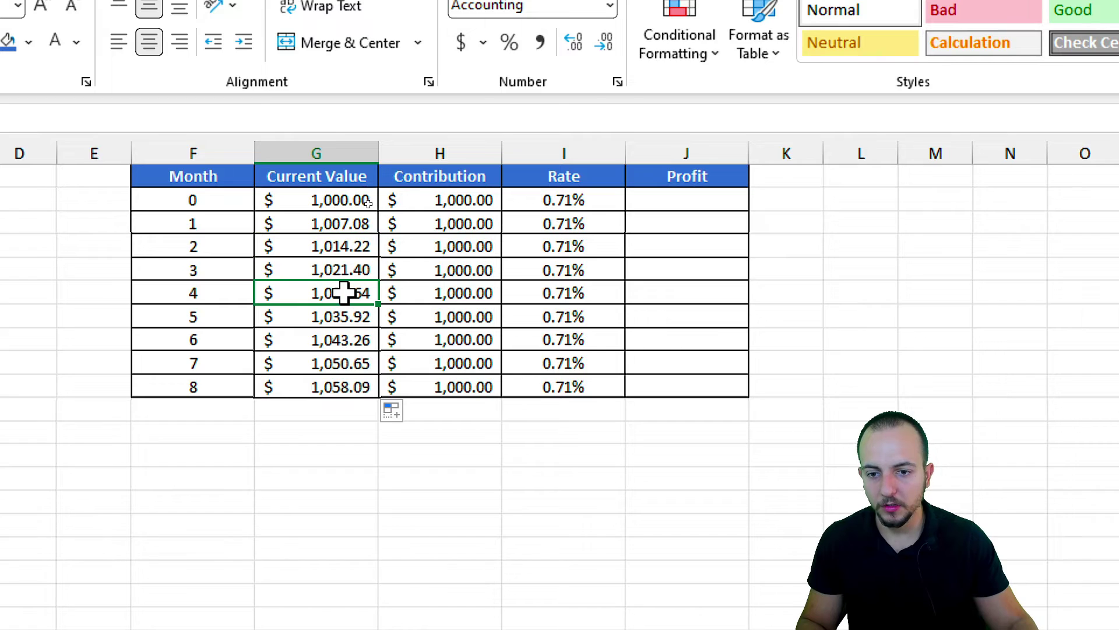
pyautogui.click(339, 315)
pyautogui.click(341, 340)
pyautogui.click(343, 362)
pyautogui.click(344, 385)
pyautogui.click(327, 344)
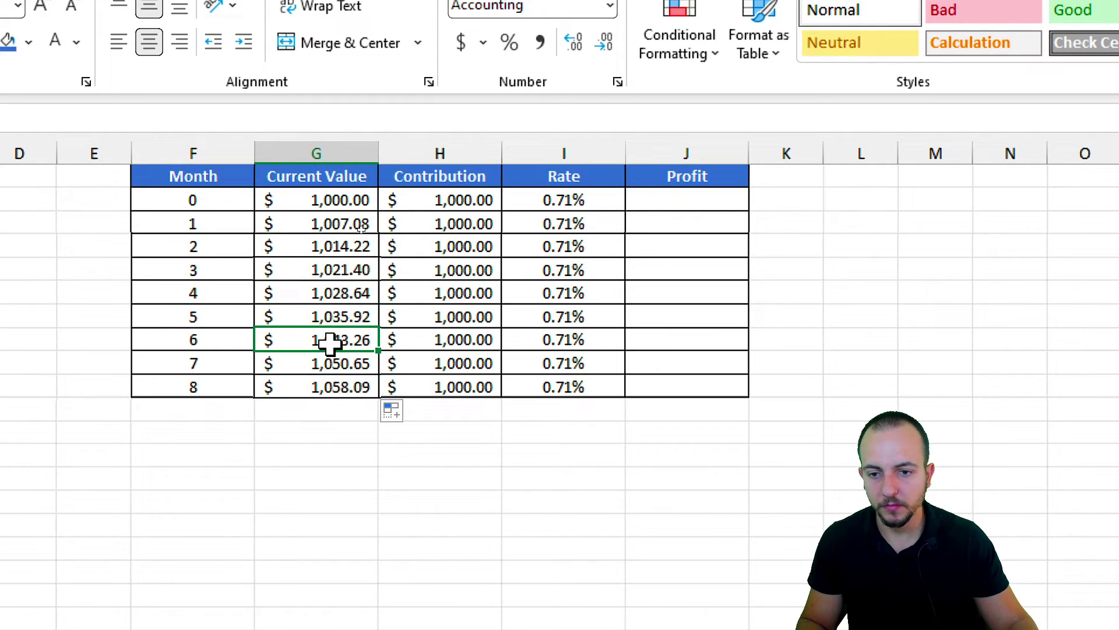
pyautogui.click(335, 245)
pyautogui.click(327, 200)
pyautogui.click(341, 225)
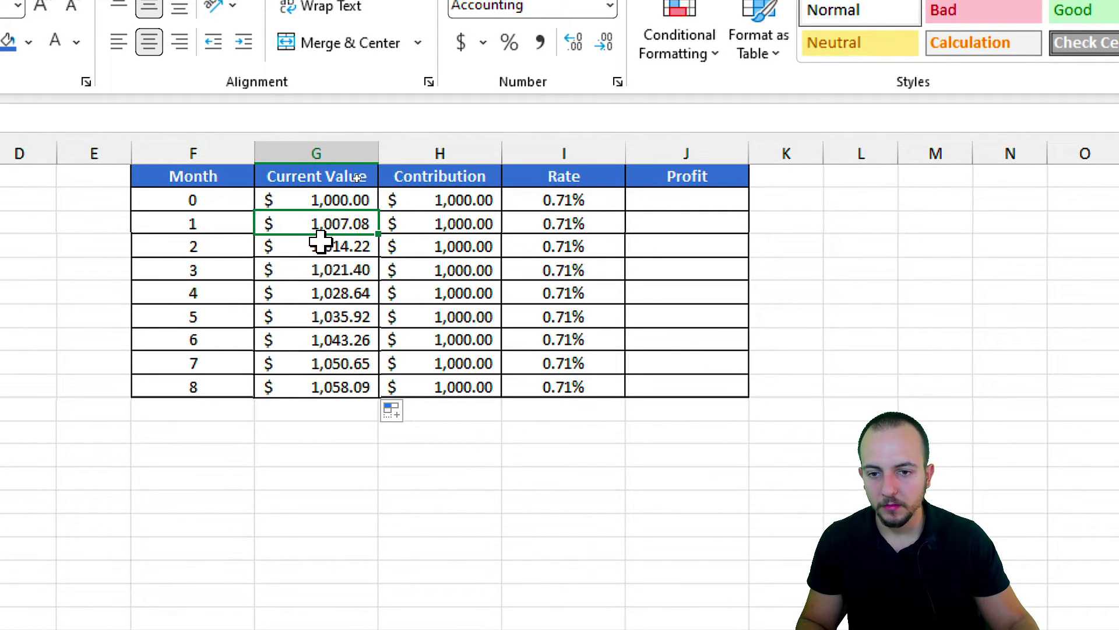
pyautogui.moveTo(319, 244); pyautogui.dragTo(319, 387)
pyautogui.press('Delete')
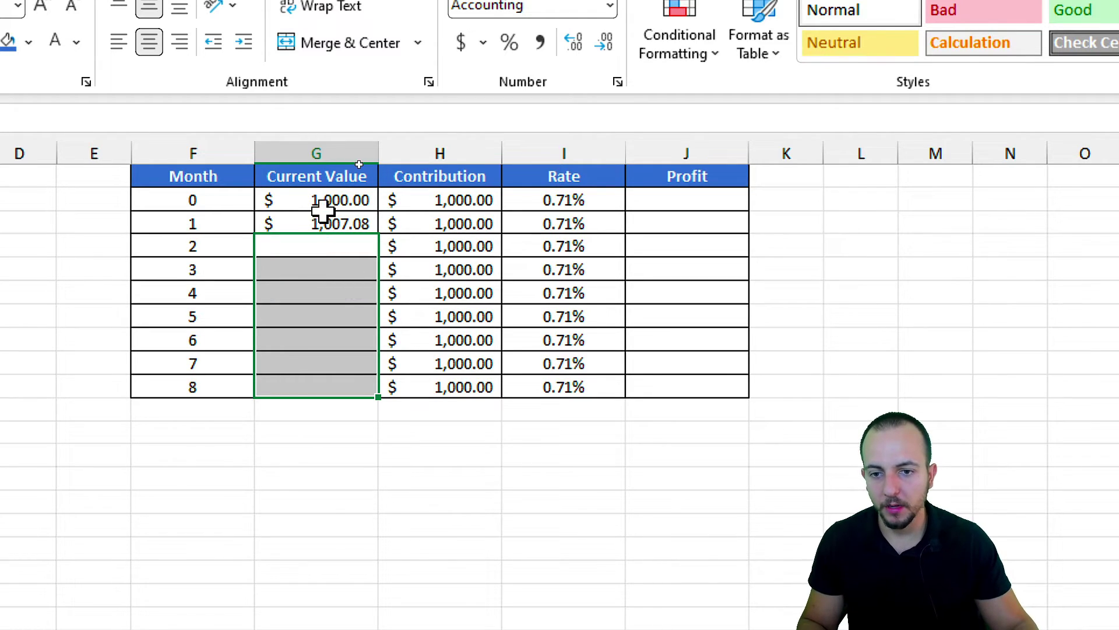
pyautogui.click(337, 221)
pyautogui.click(440, 203)
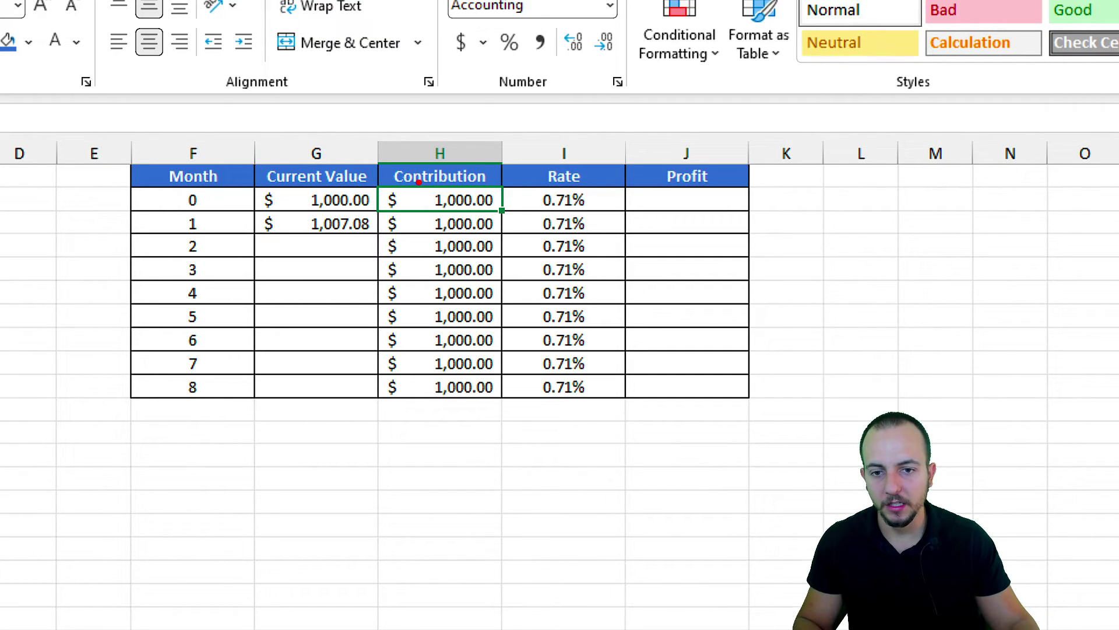
pyautogui.moveTo(416, 182)
pyautogui.mouseDown()
pyautogui.moveTo(507, 214)
pyautogui.moveTo(380, 253)
pyautogui.mouseUp()
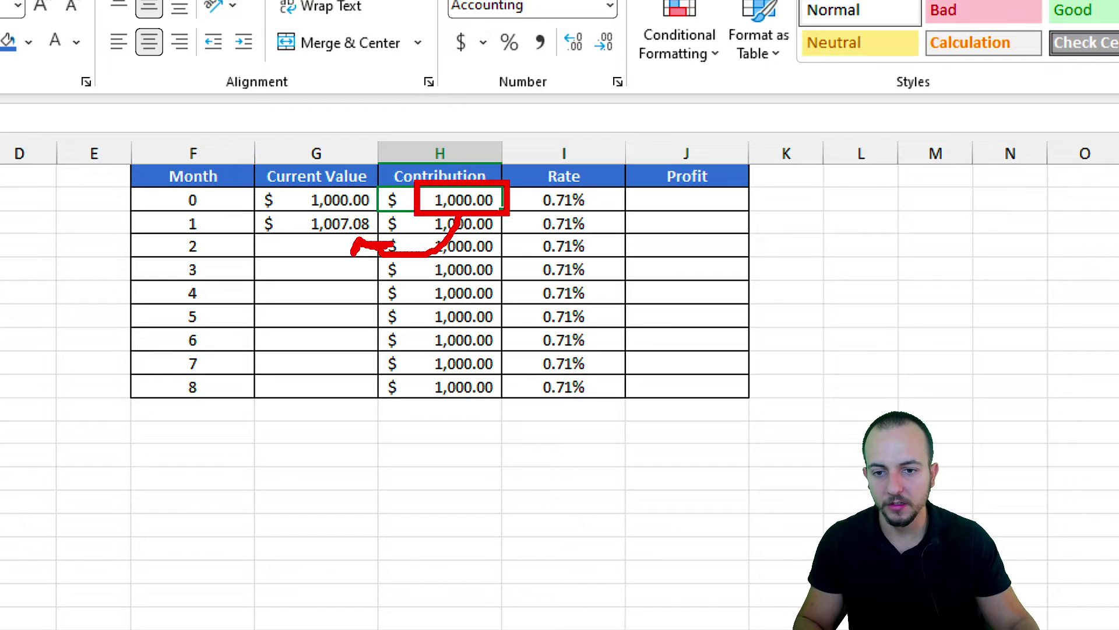
pyautogui.press('Escape')
# Add the contribution to G3 with the formula =(G2*I2)+G2+H2 and fill it down through month 8 in G10.
pyautogui.click(357, 216)
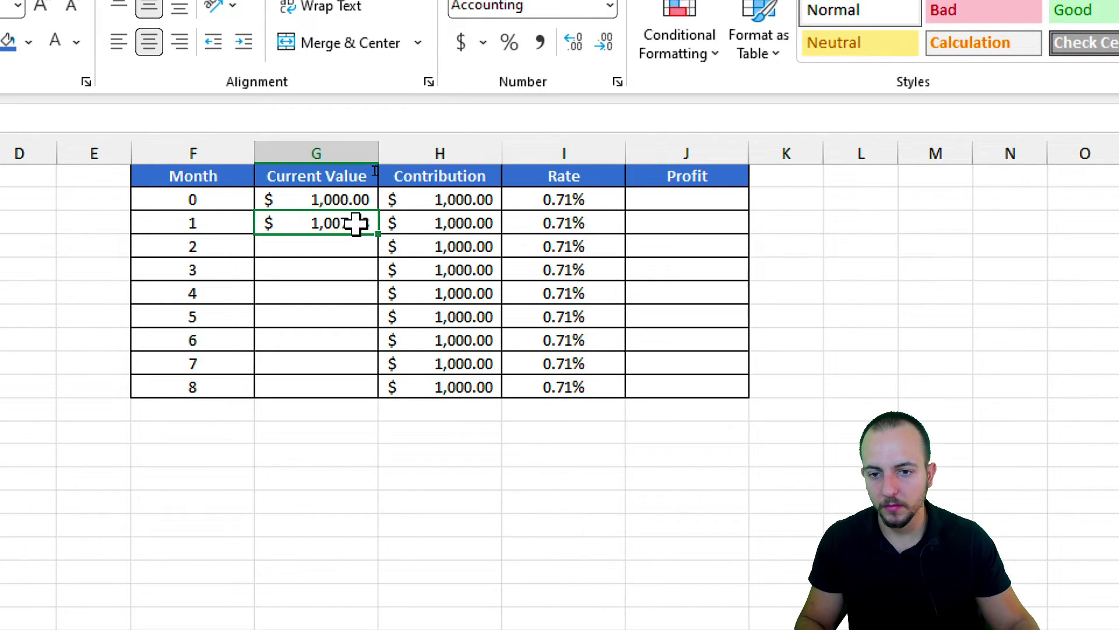
pyautogui.doubleClick(357, 223)
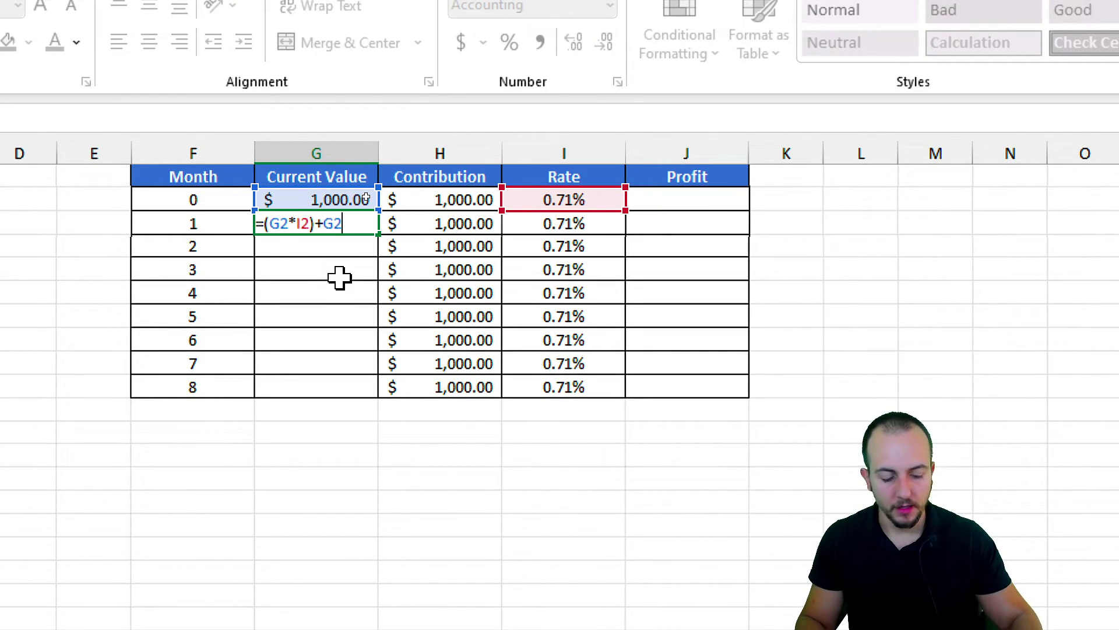
pyautogui.click(411, 198)
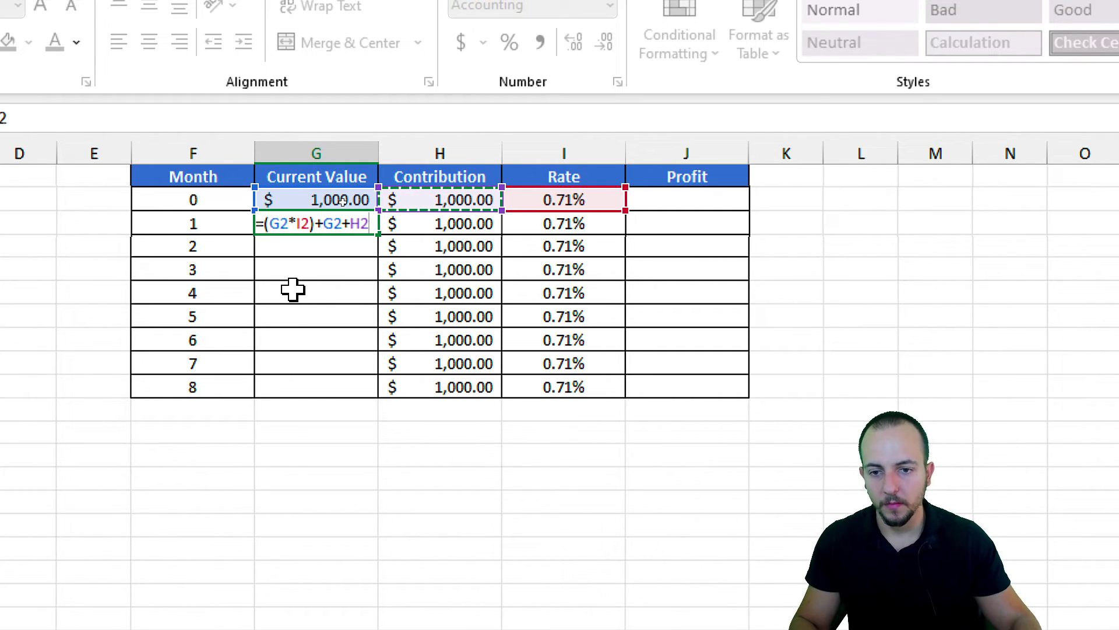
pyautogui.press('Return')
pyautogui.click(369, 223)
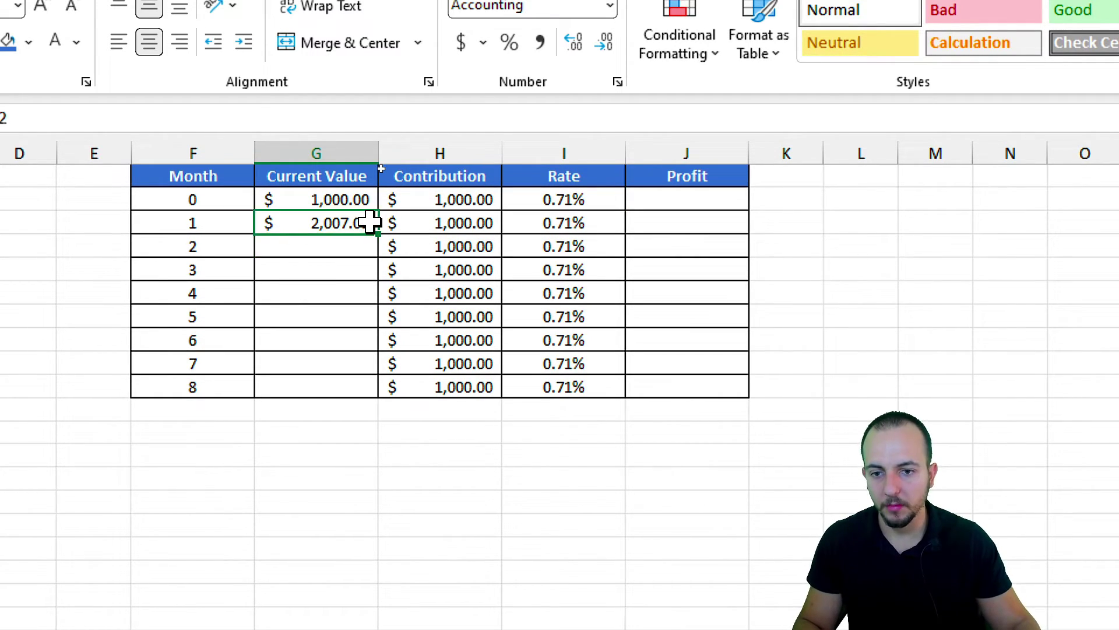
pyautogui.moveTo(379, 234); pyautogui.dragTo(351, 391)
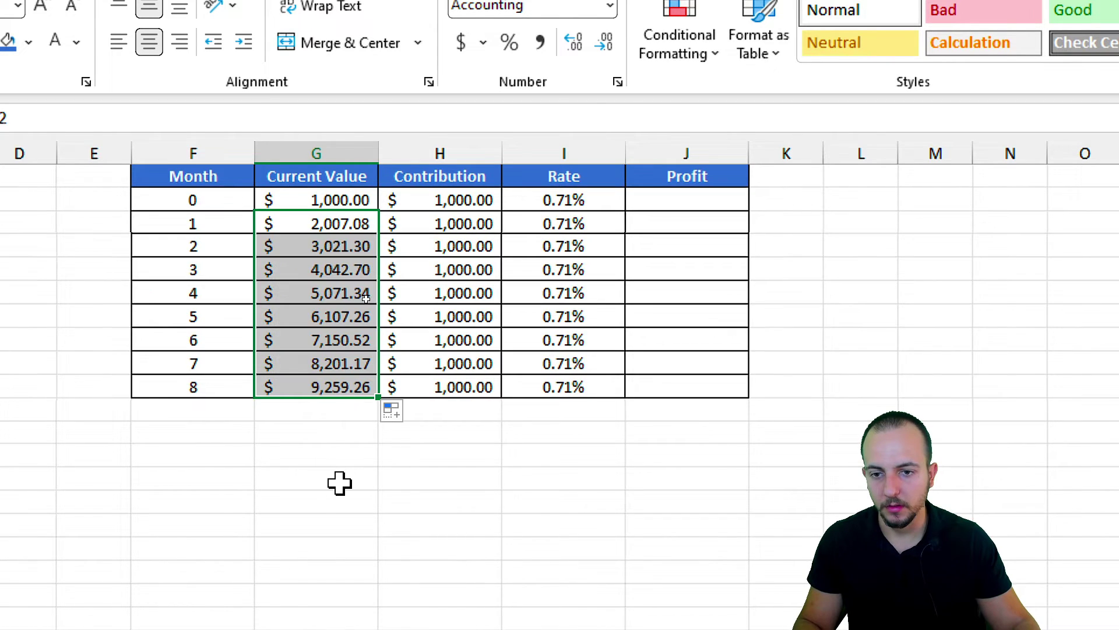
pyautogui.click(321, 225)
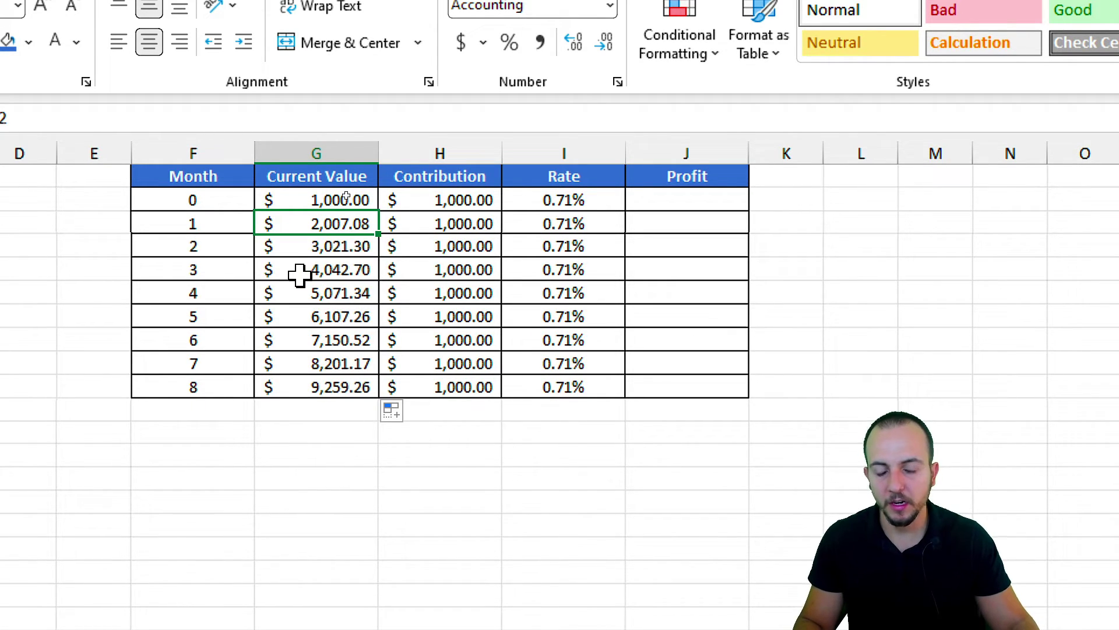
pyautogui.moveTo(362, 192); pyautogui.dragTo(320, 392)
pyautogui.click(321, 392)
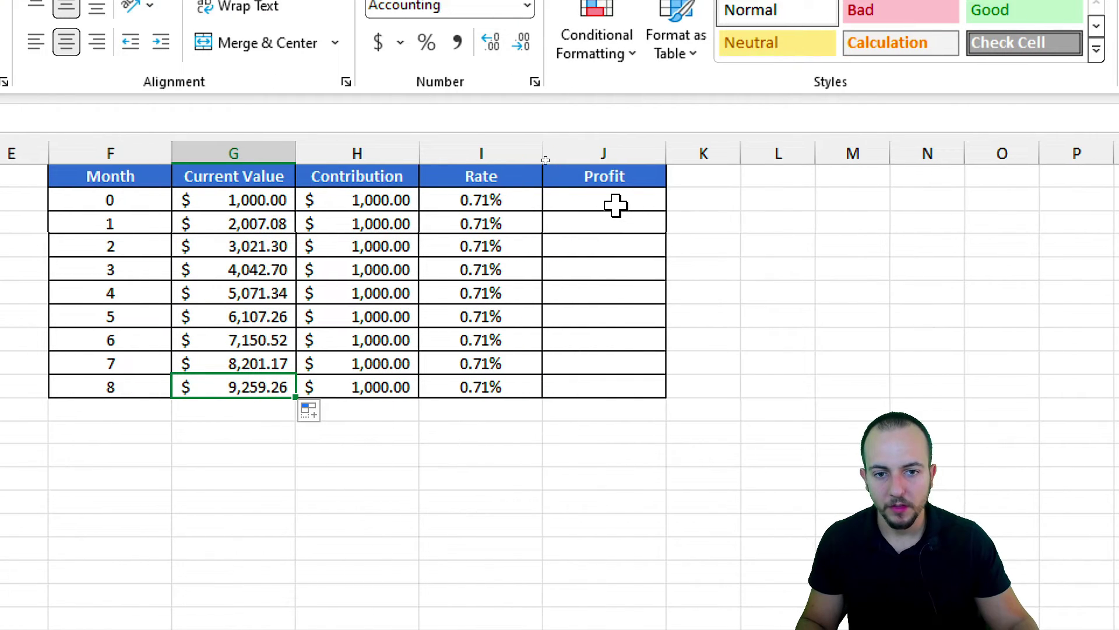
pyautogui.click(695, 204)
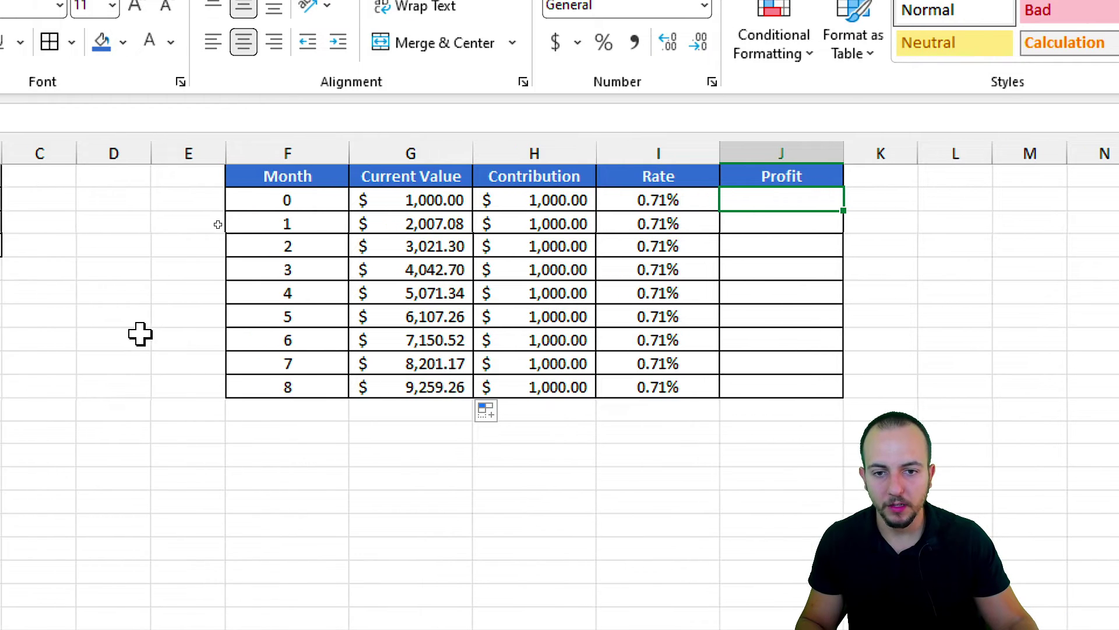
# Try clearing the contributions in H2:H10, and undo the deletion.
pyautogui.click(502, 204)
pyautogui.moveTo(539, 204); pyautogui.dragTo(542, 386)
pyautogui.press('Delete')
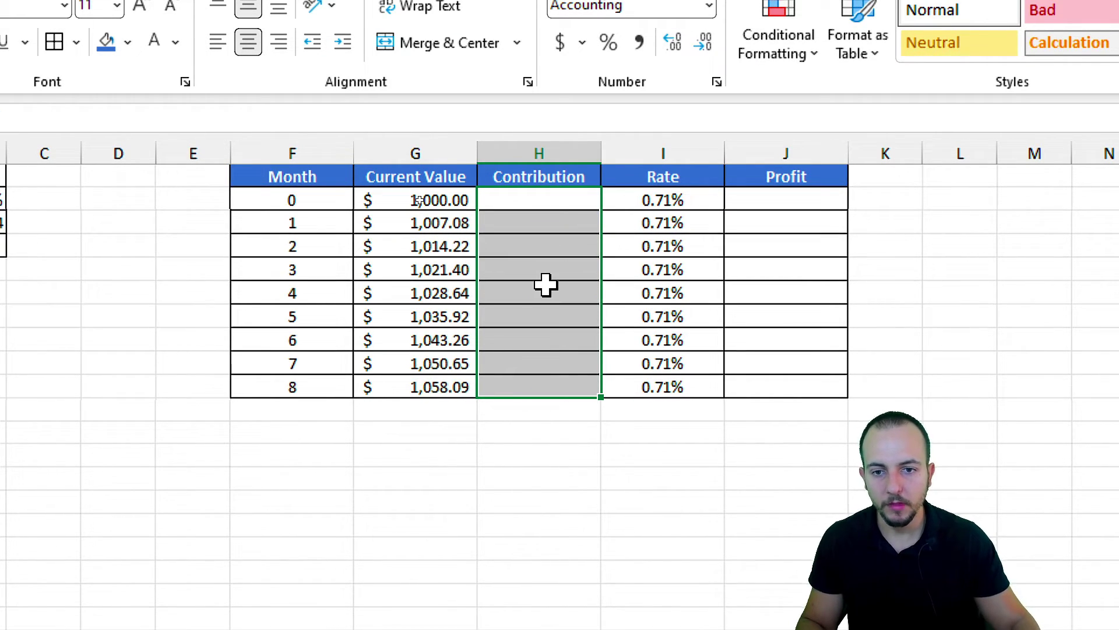
pyautogui.click(580, 230)
pyautogui.hotkey('ctrl', 'z')
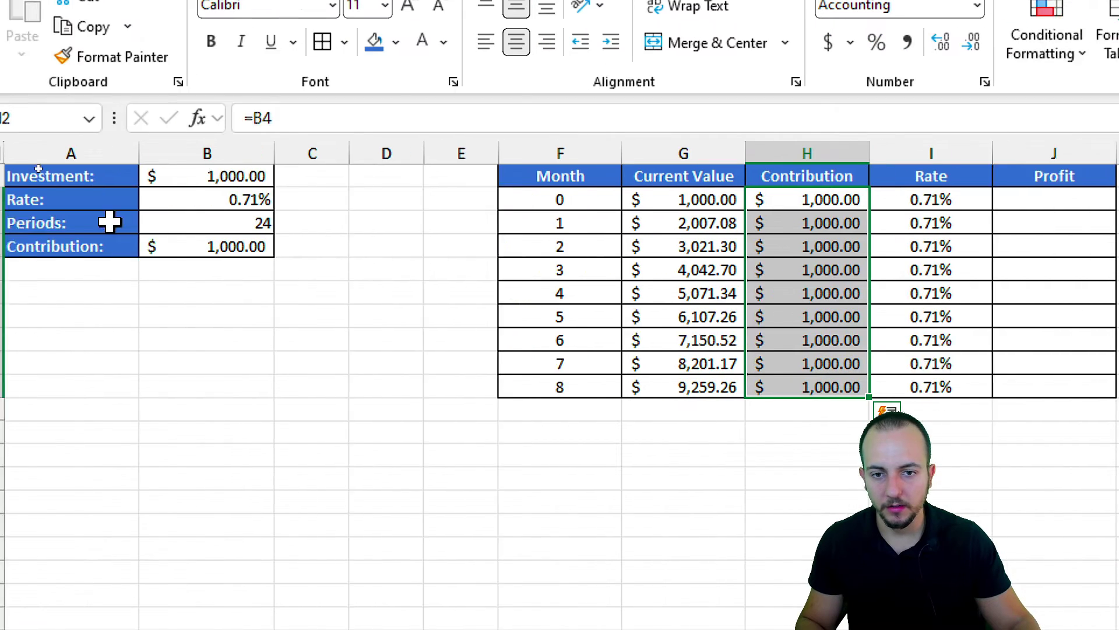
# Set the contribution in B4 to 0.
pyautogui.click(176, 183)
pyautogui.click(195, 247)
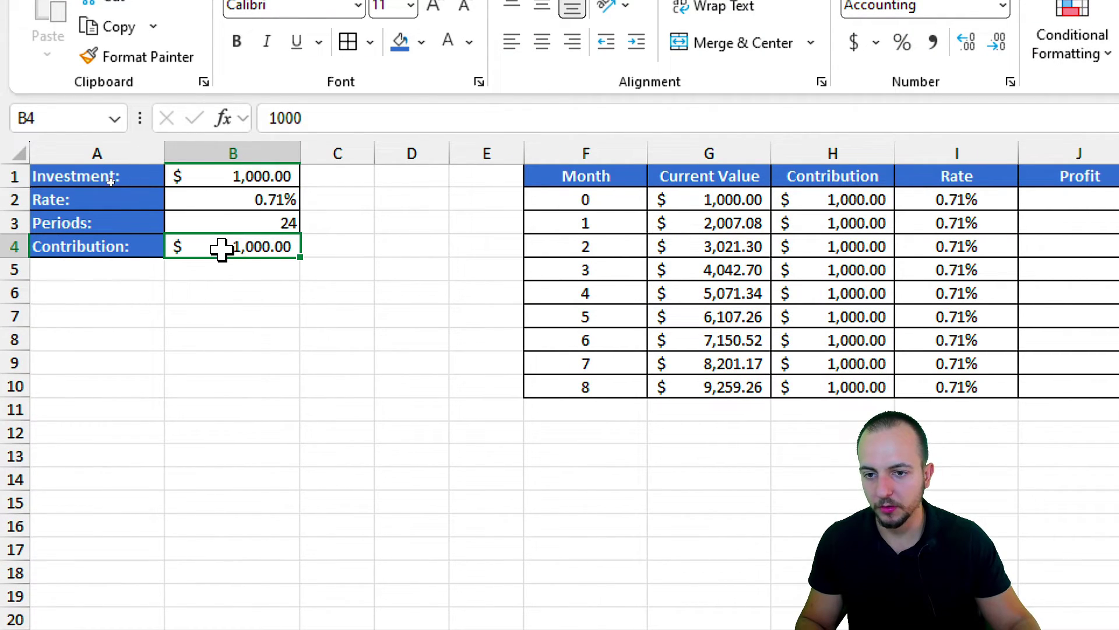
pyautogui.write('0')
pyautogui.press('Return')
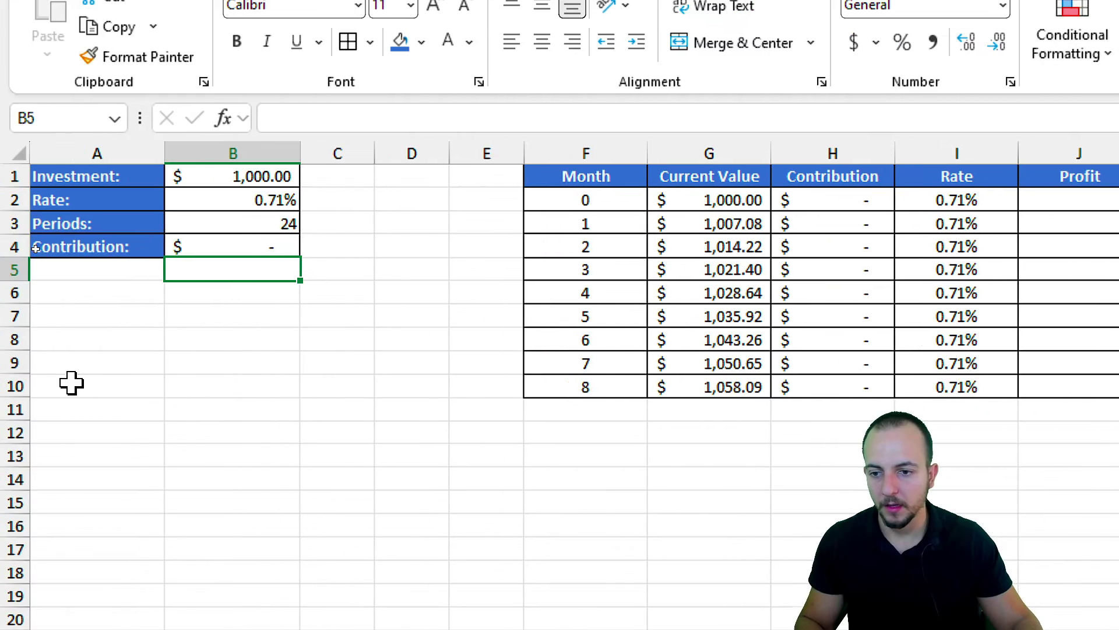
# Enter the formula =FV(B2,B3,0,B1) in B7 to calculate the future value without contributions.
pyautogui.click(6, 320)
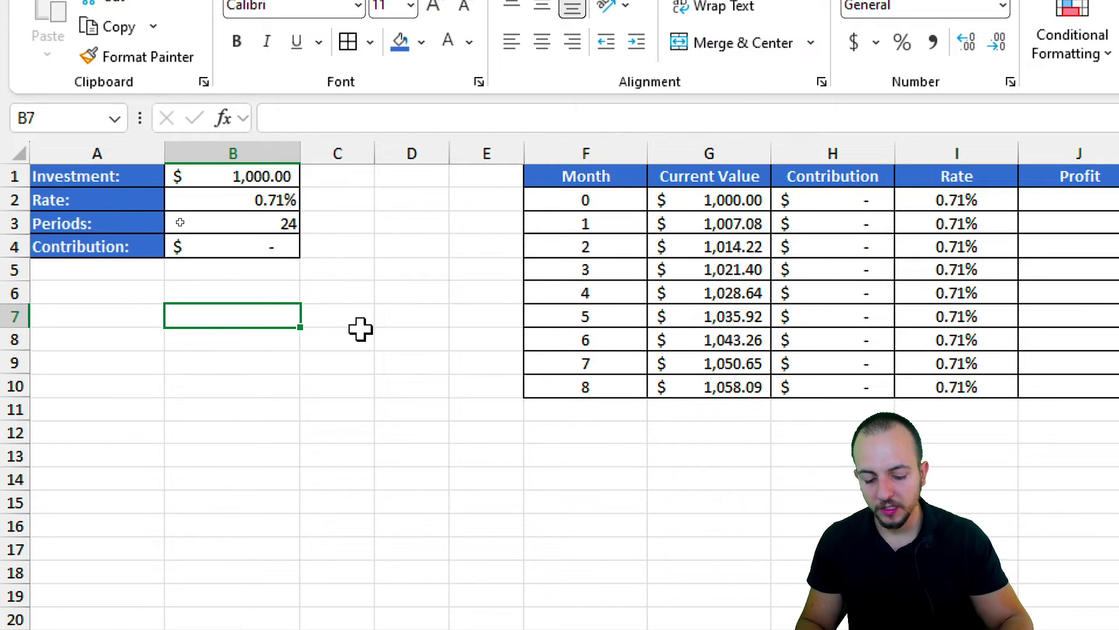
pyautogui.write('=fv')
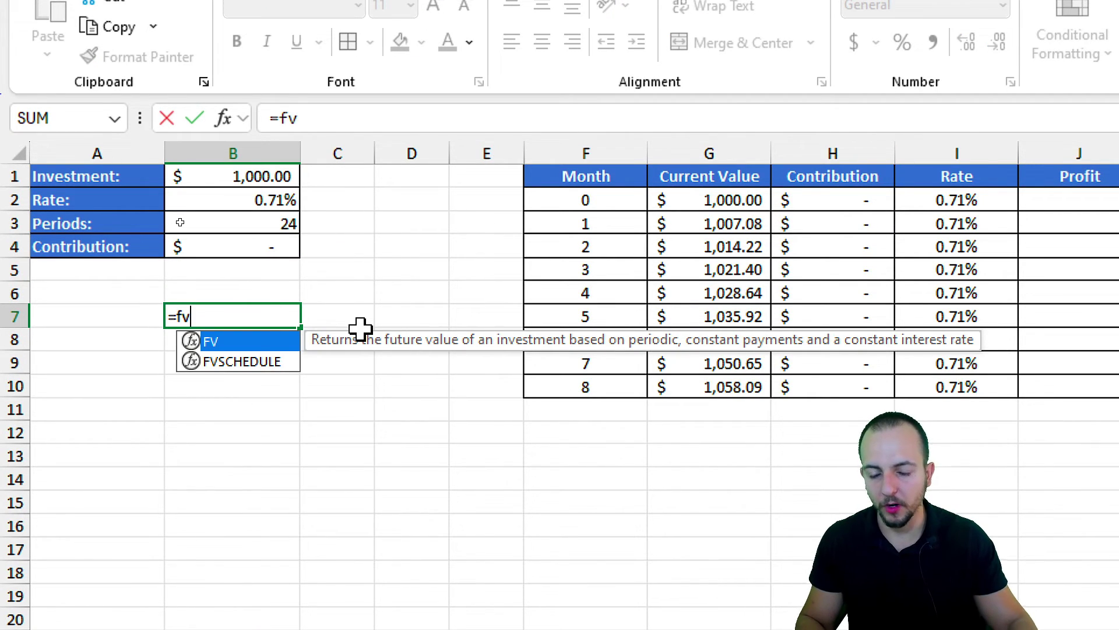
pyautogui.doubleClick(257, 344)
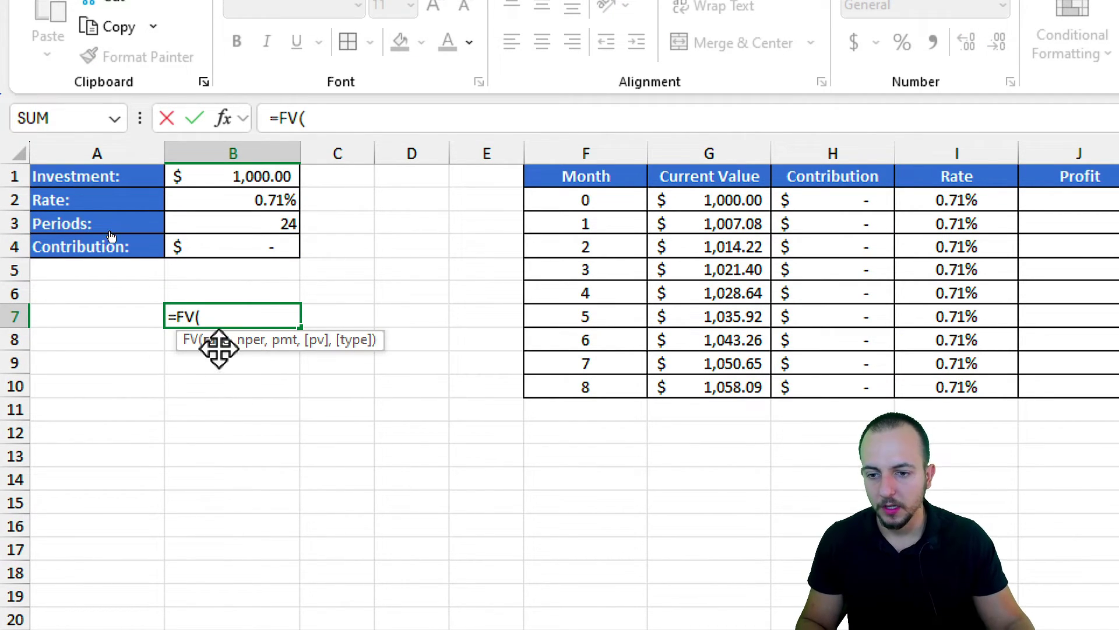
pyautogui.click(220, 197)
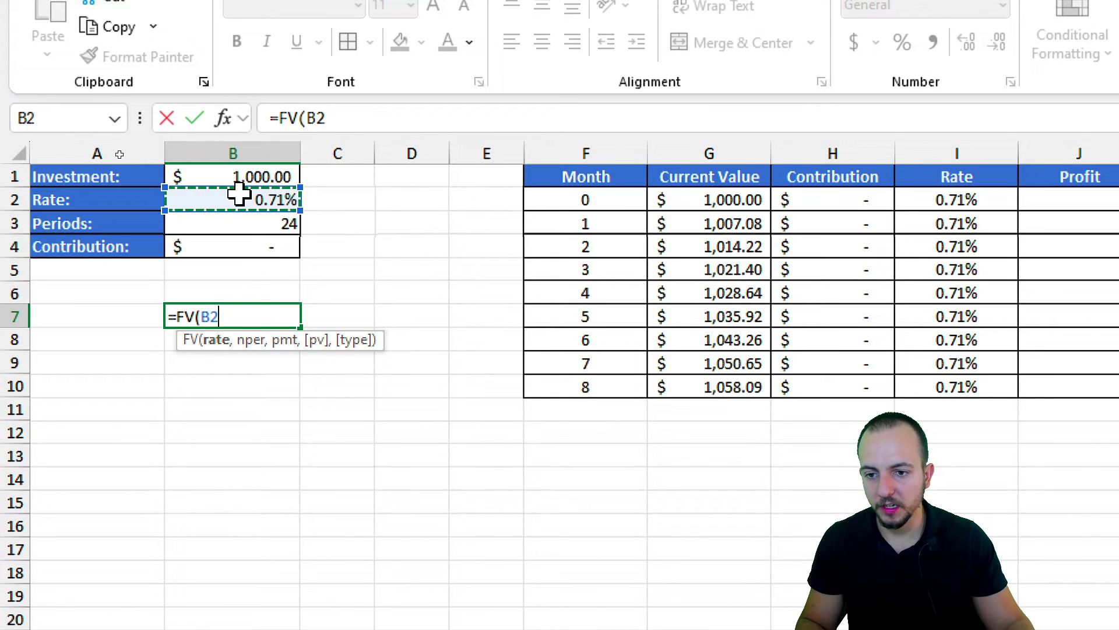
pyautogui.write(',')
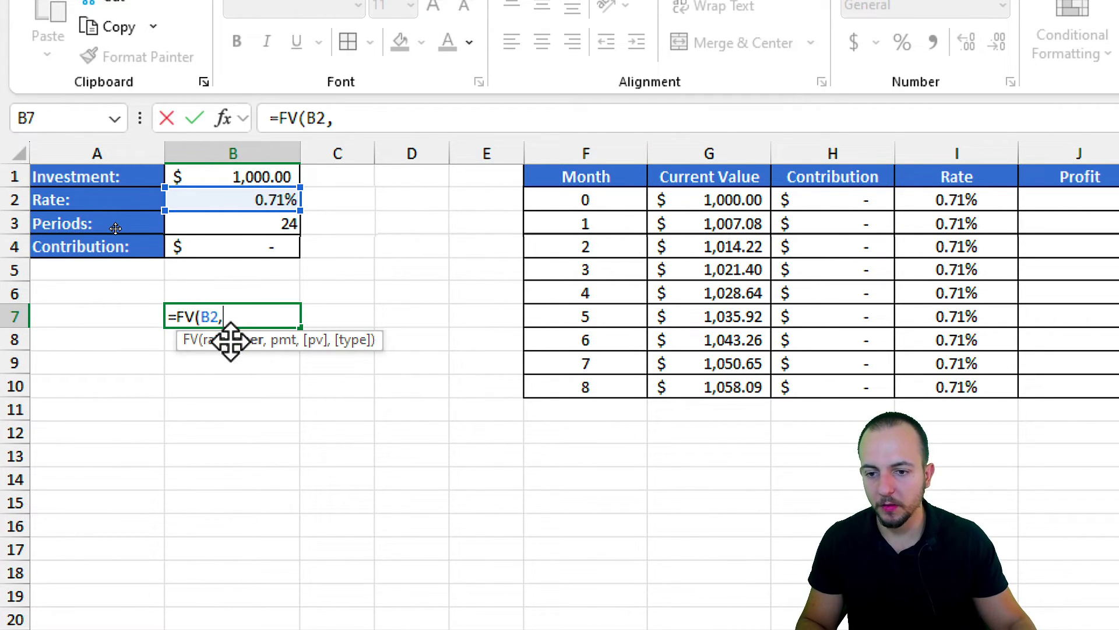
pyautogui.click(274, 225)
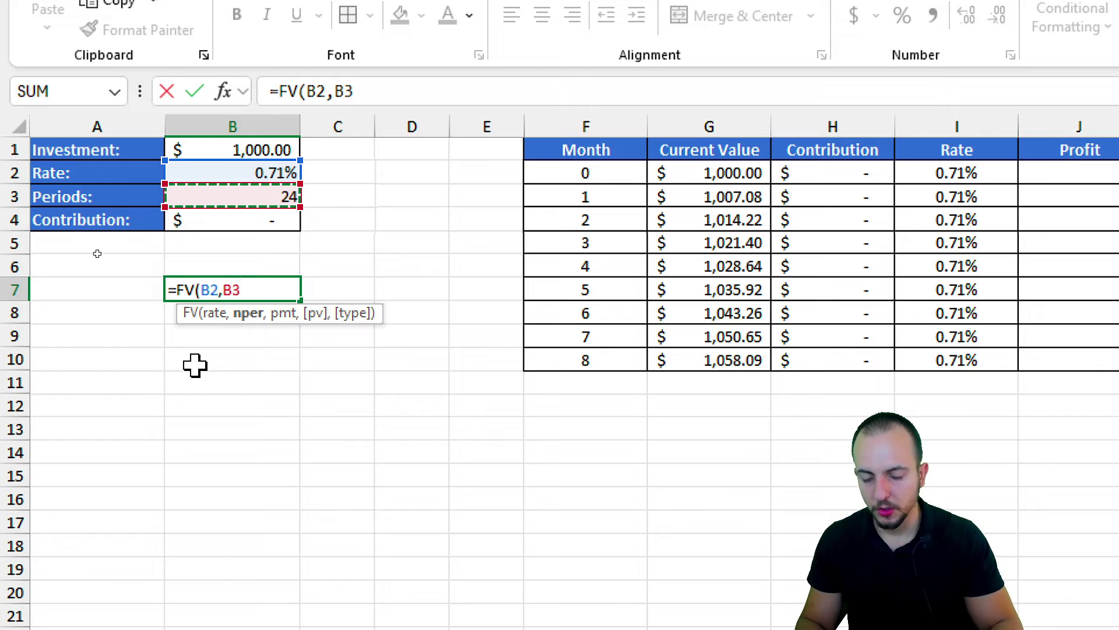
pyautogui.write(',')
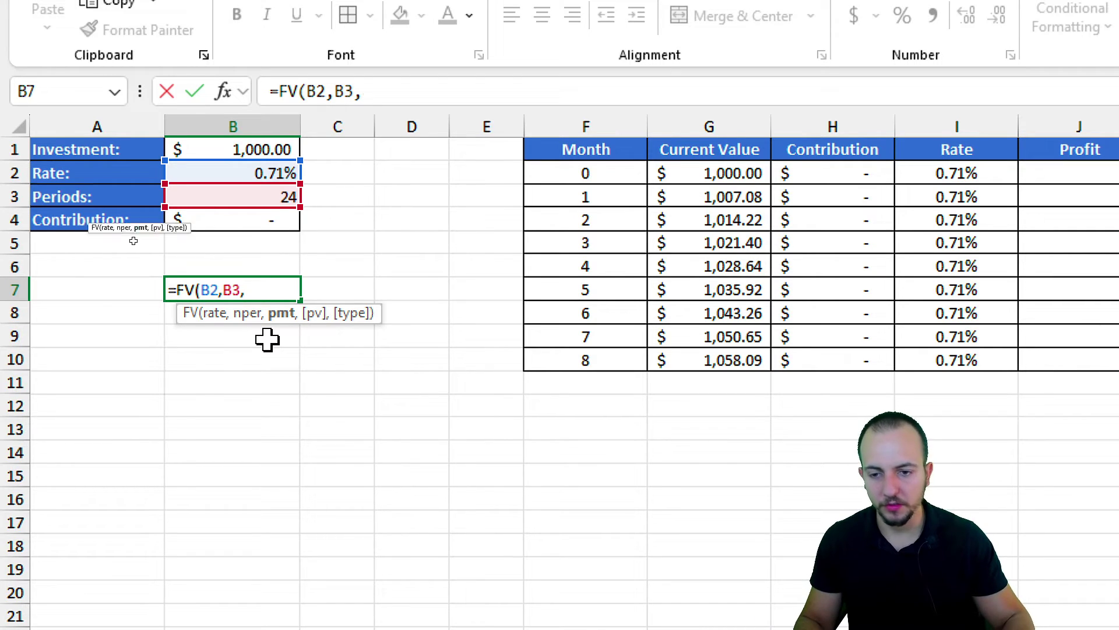
pyautogui.write('0,')
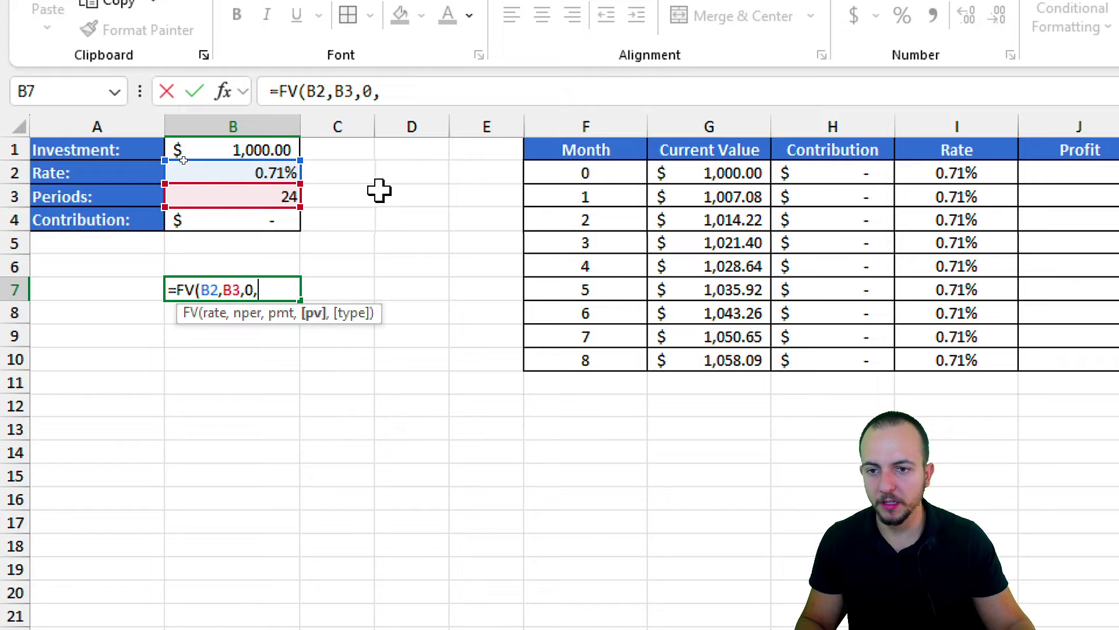
pyautogui.click(293, 150)
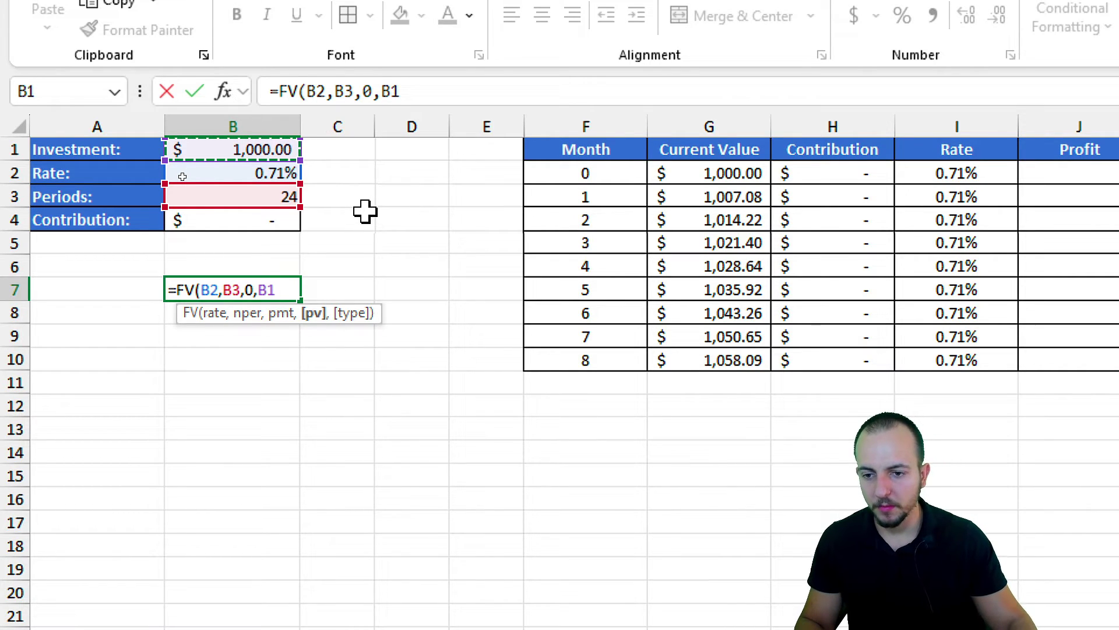
pyautogui.write(')')
pyautogui.press('Return')
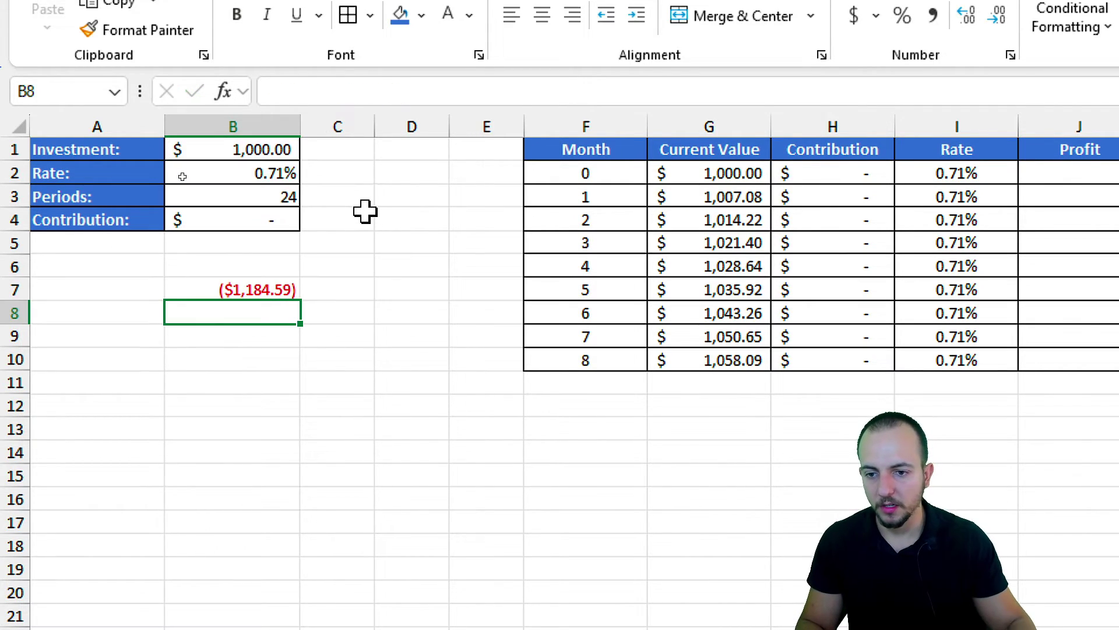
# Make the future value in B7 positive by changing its formula to =-FV(B2,B3,0,B1).
pyautogui.click(249, 291)
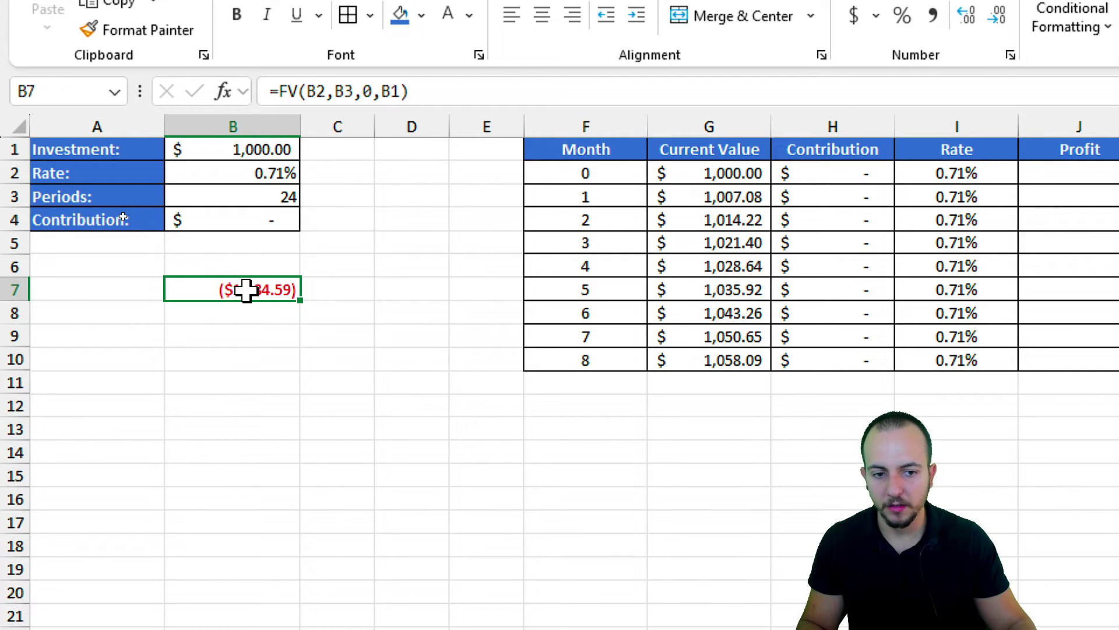
pyautogui.doubleClick(246, 290)
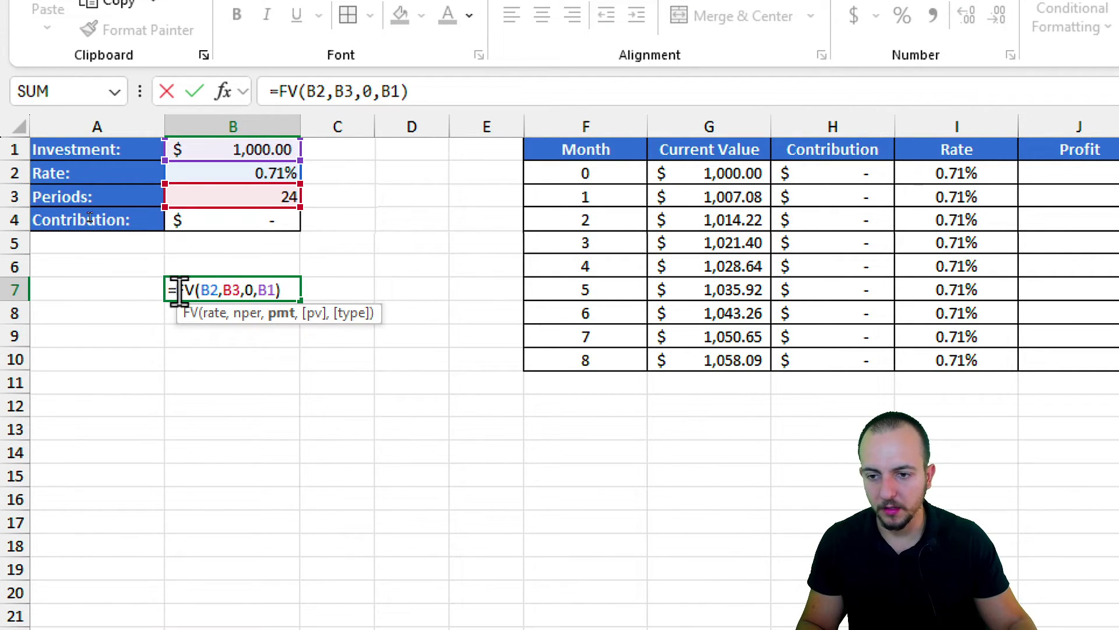
pyautogui.click(177, 290)
pyautogui.write('-')
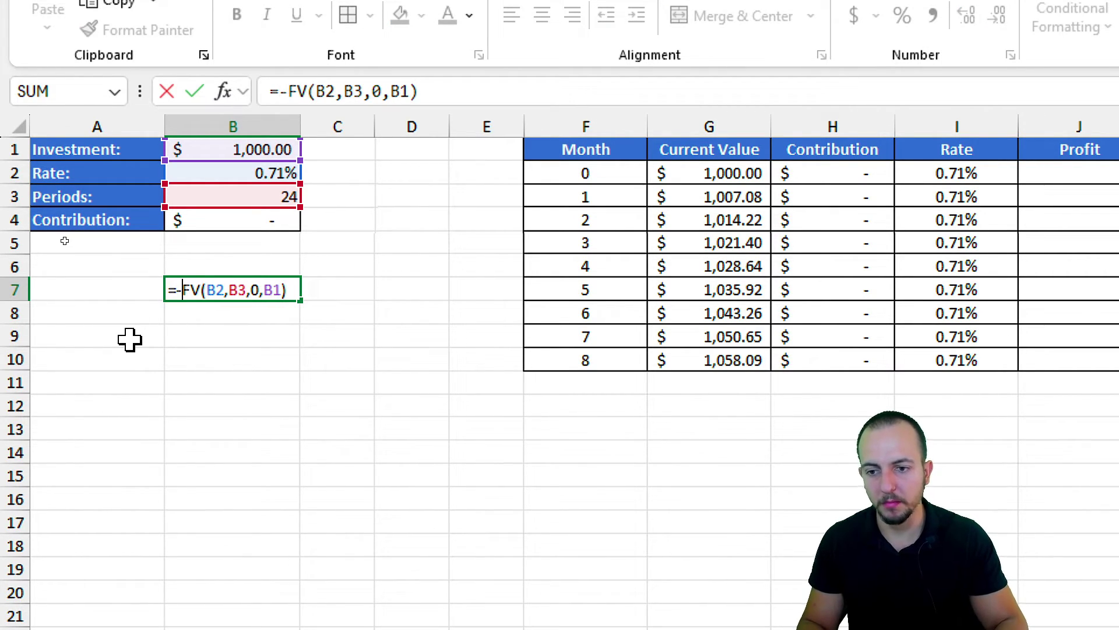
pyautogui.press('Return')
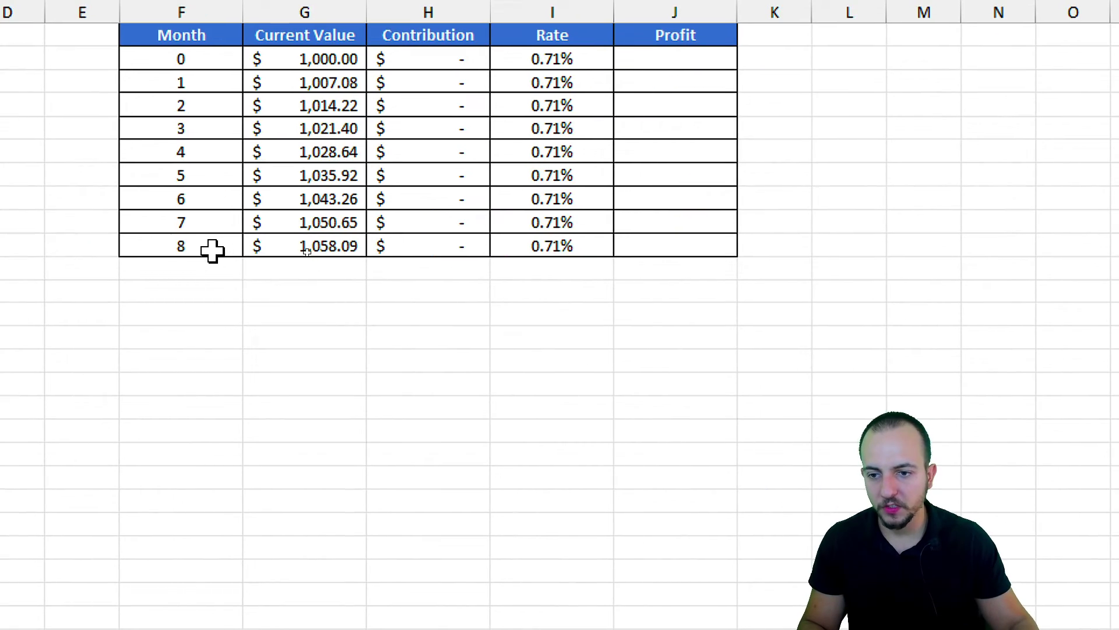
# Fill the table's month 8 row down through month 26 and clear the contents of the month 25 and 26 rows.
pyautogui.moveTo(212, 251); pyautogui.dragTo(675, 613)
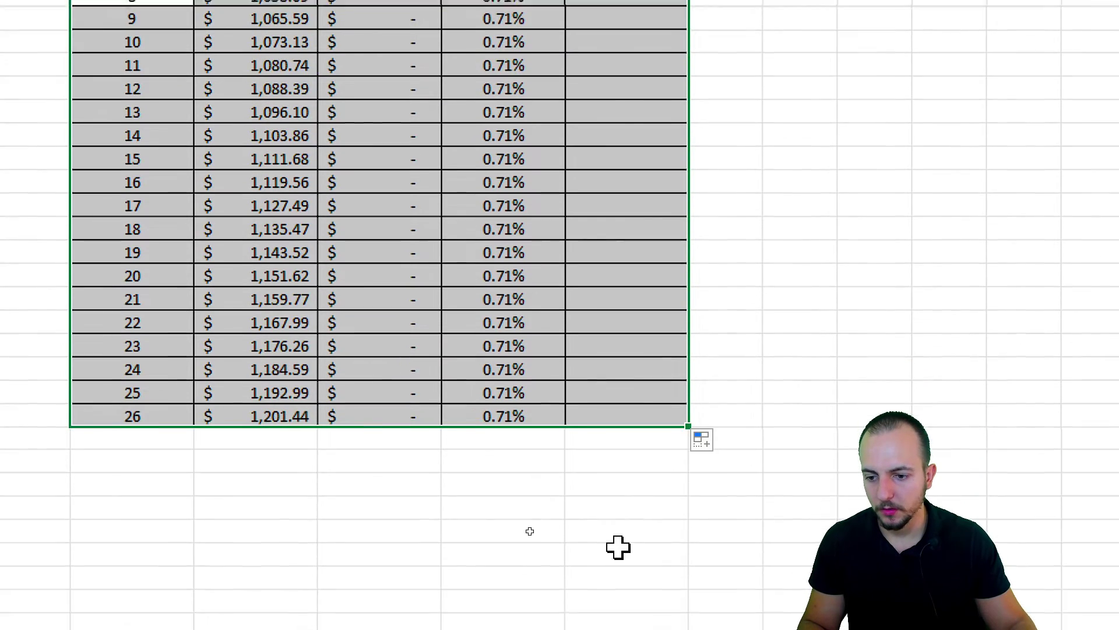
pyautogui.moveTo(146, 400); pyautogui.dragTo(602, 387)
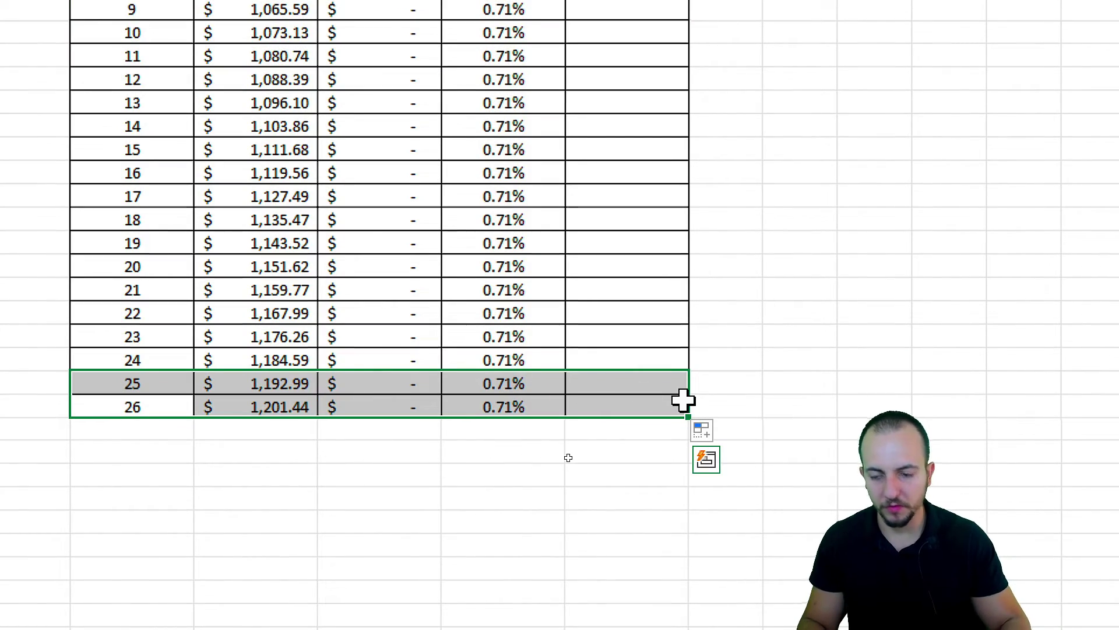
pyautogui.press('Delete')
# Compare the month 24 current value in G26 with the FV result in B7.
pyautogui.click(248, 362)
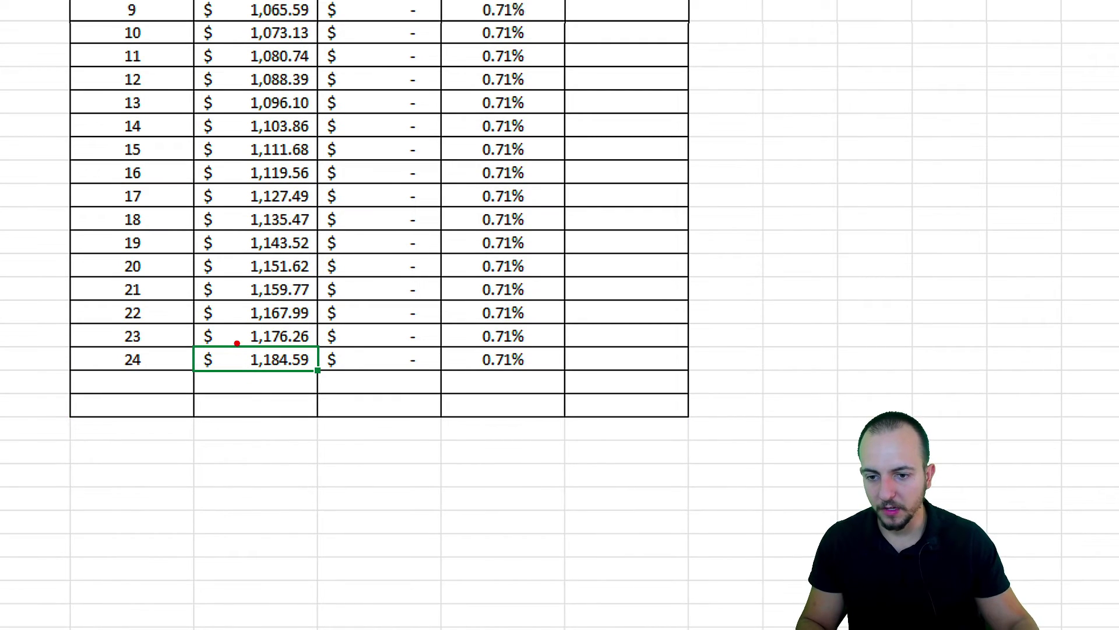
pyautogui.moveTo(236, 343); pyautogui.dragTo(346, 389)
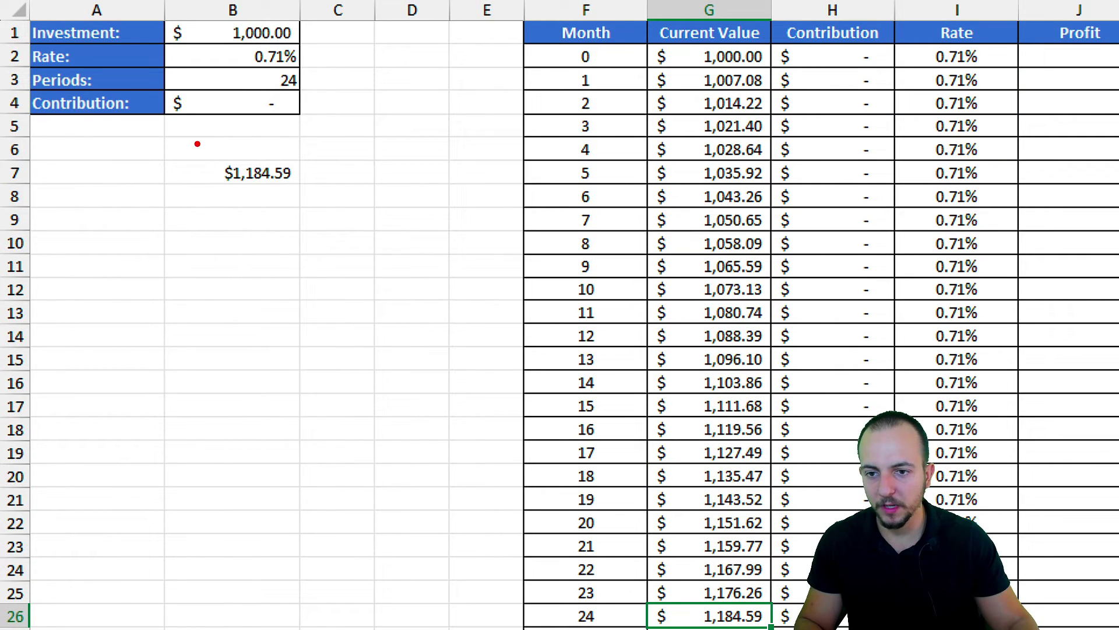
pyautogui.moveTo(200, 142); pyautogui.dragTo(319, 194)
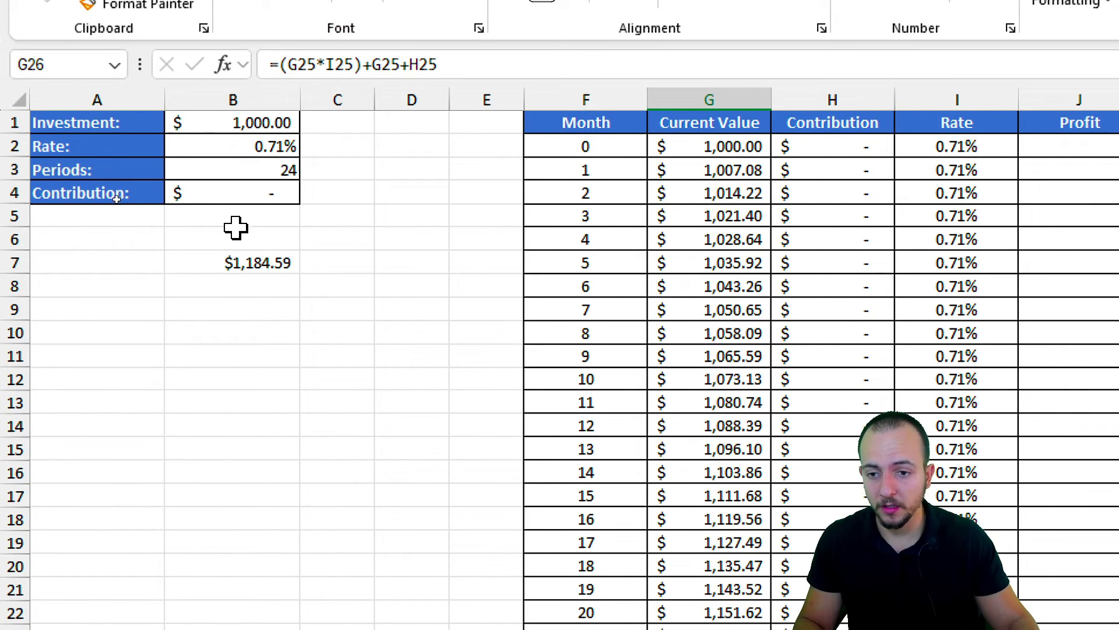
# Try deleting the FV formula in B7, and undo the deletion.
pyautogui.click(236, 181)
pyautogui.doubleClick(212, 182)
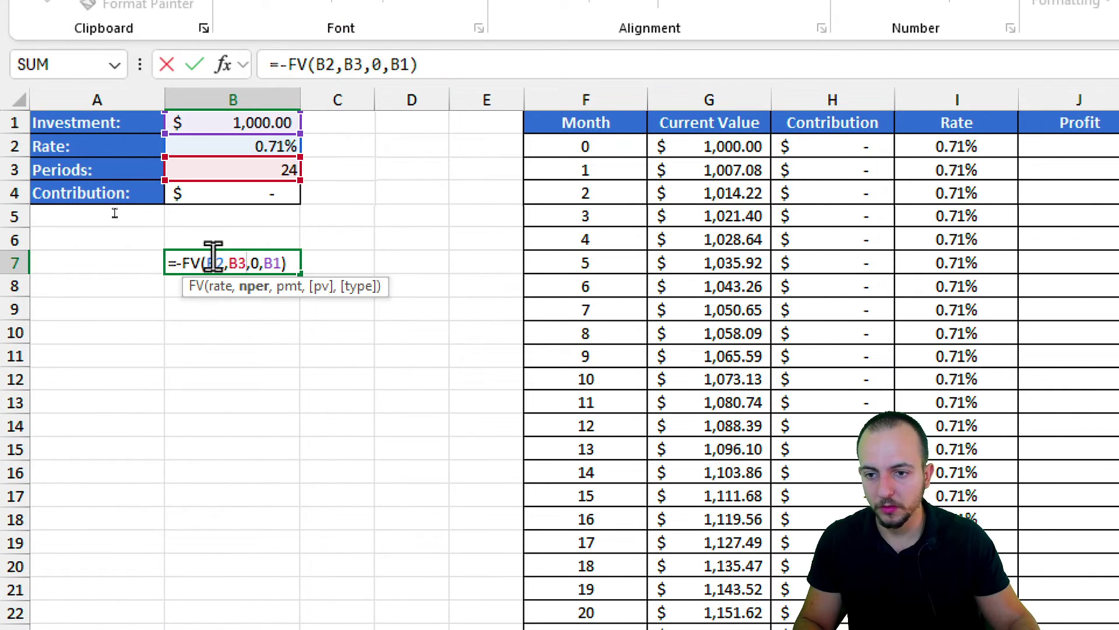
pyautogui.press('Escape')
pyautogui.press('Delete')
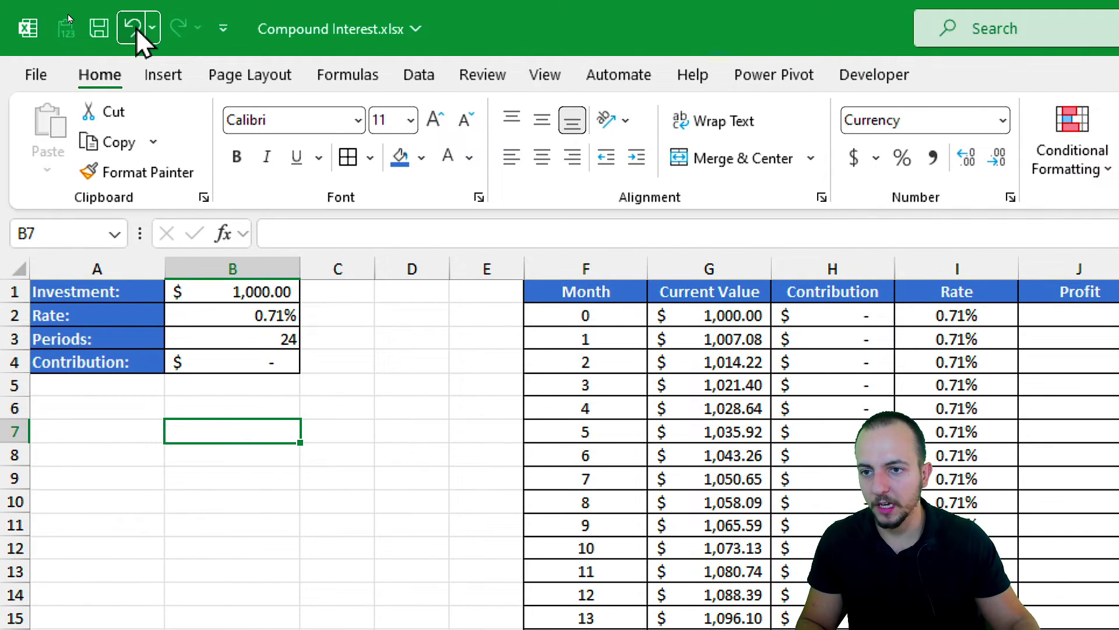
pyautogui.click(134, 28)
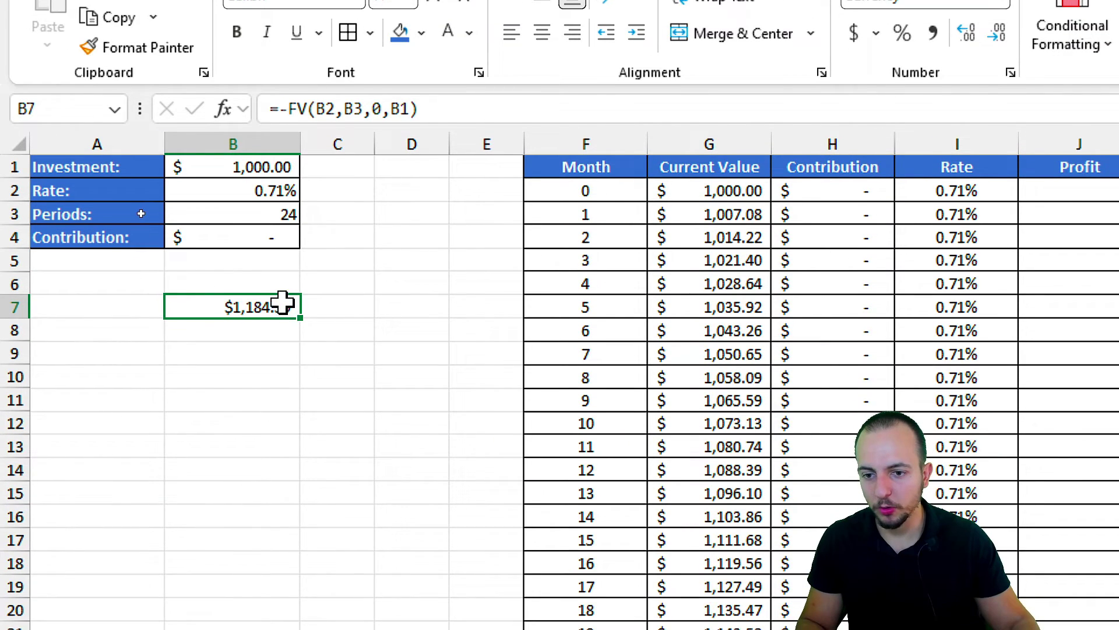
# Replace the payment argument in the B7 formula with the contribution cell, making it =-FV(B2,B3,B4,B1).
pyautogui.doubleClick(283, 428)
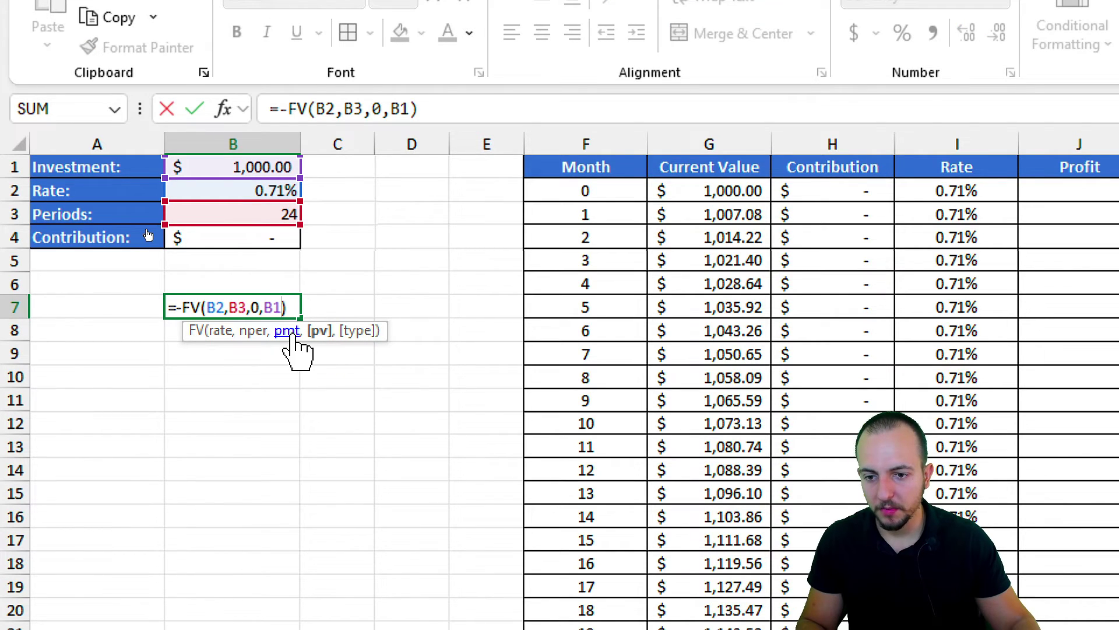
pyautogui.press('Left')
pyautogui.press('BackSpace')
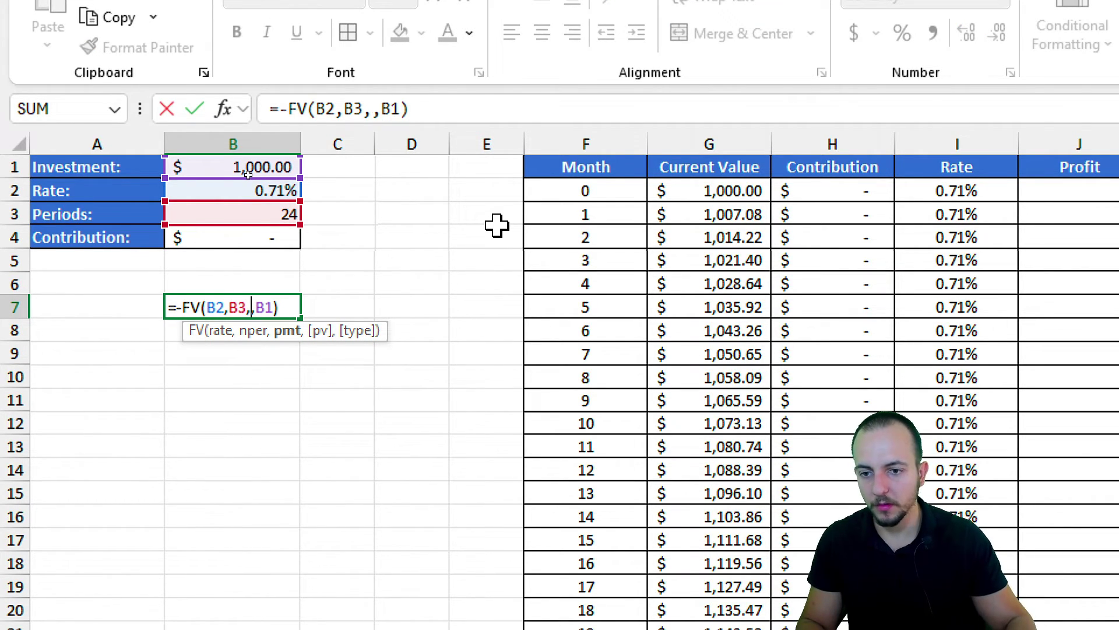
pyautogui.click(233, 241)
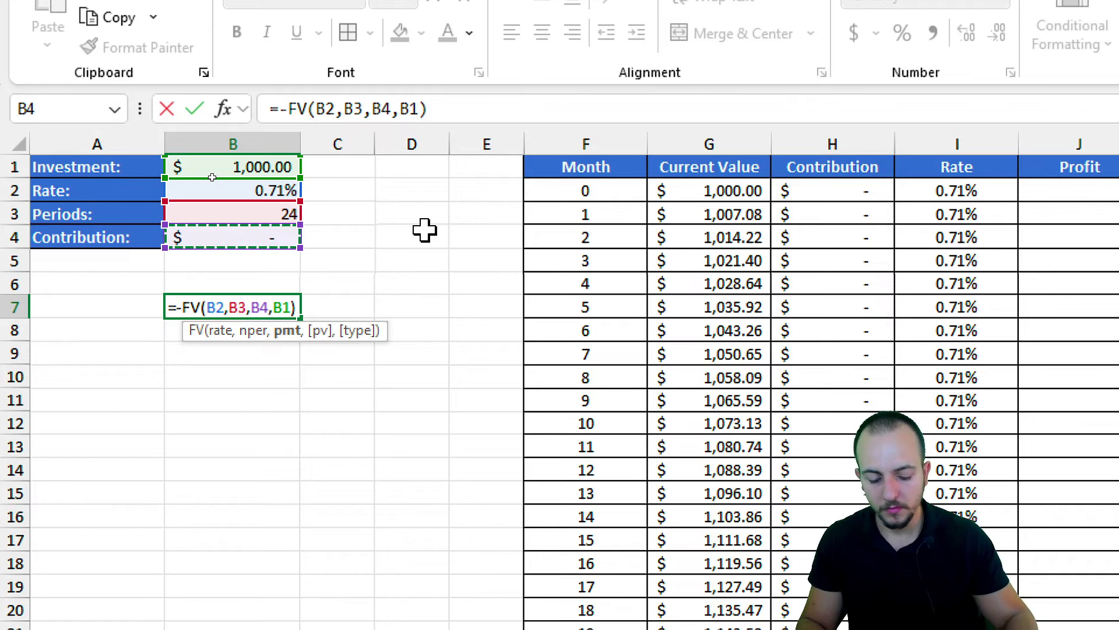
pyautogui.press('Return')
# Set the contribution in B4 to 1000 and check the FV result in B7 against the month 24 value.
pyautogui.click(268, 240)
pyautogui.write('1000')
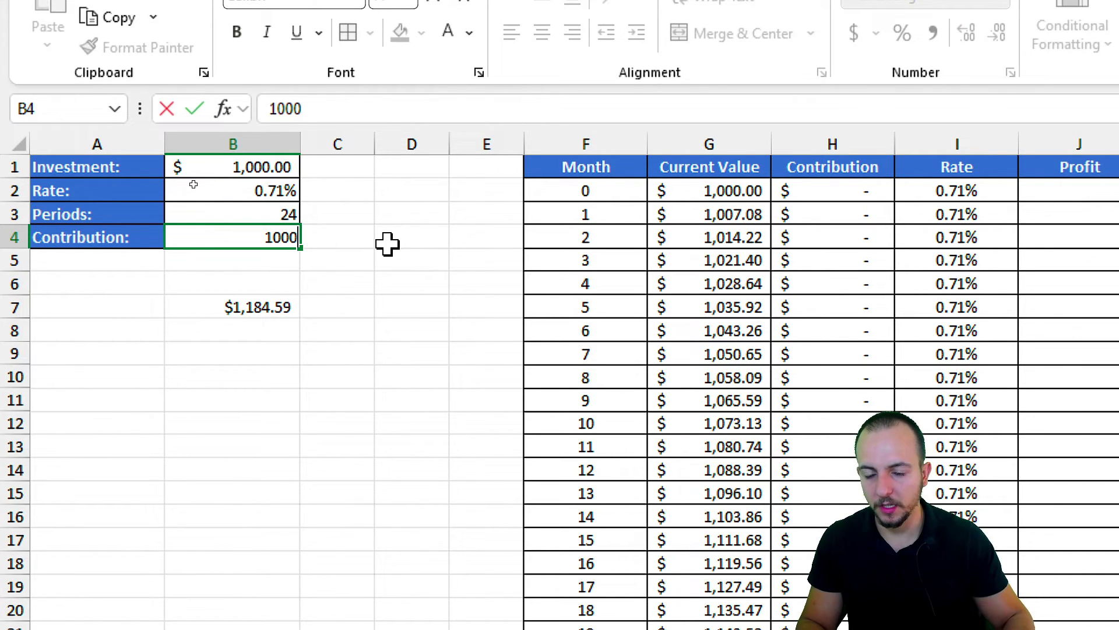
pyautogui.press('Return')
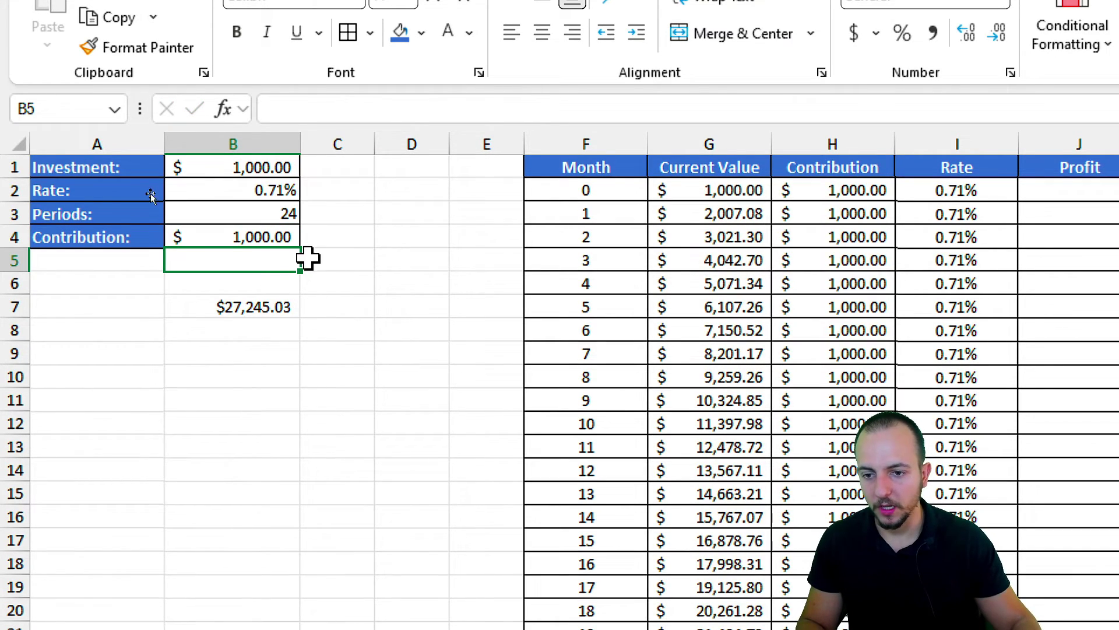
pyautogui.click(250, 307)
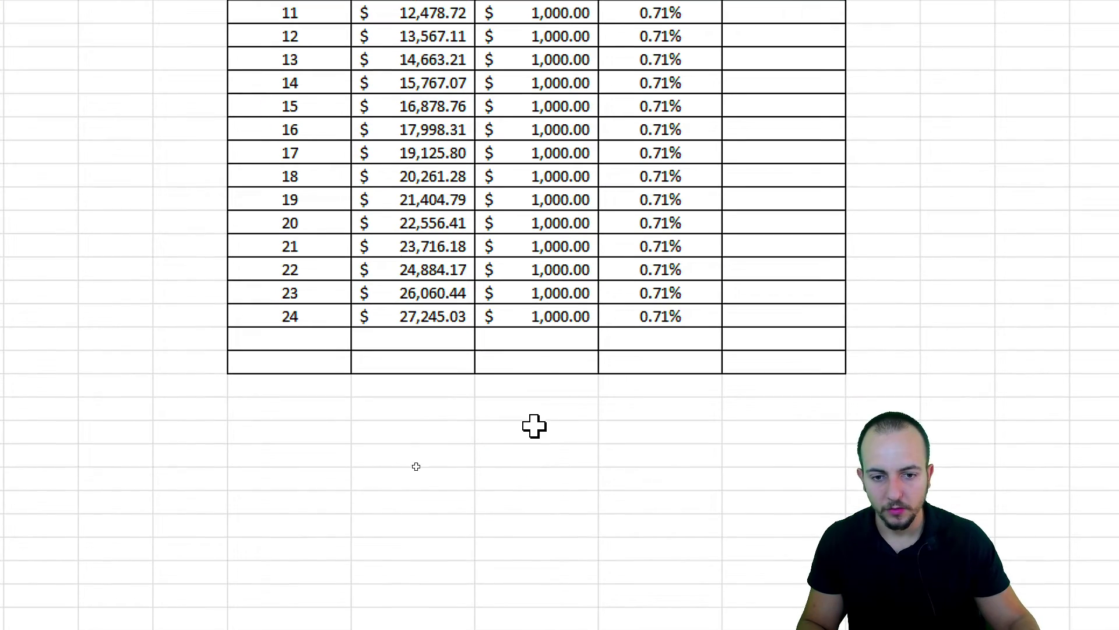
# Check the month 24 current value in G26 against the FV result in B7.
pyautogui.click(460, 317)
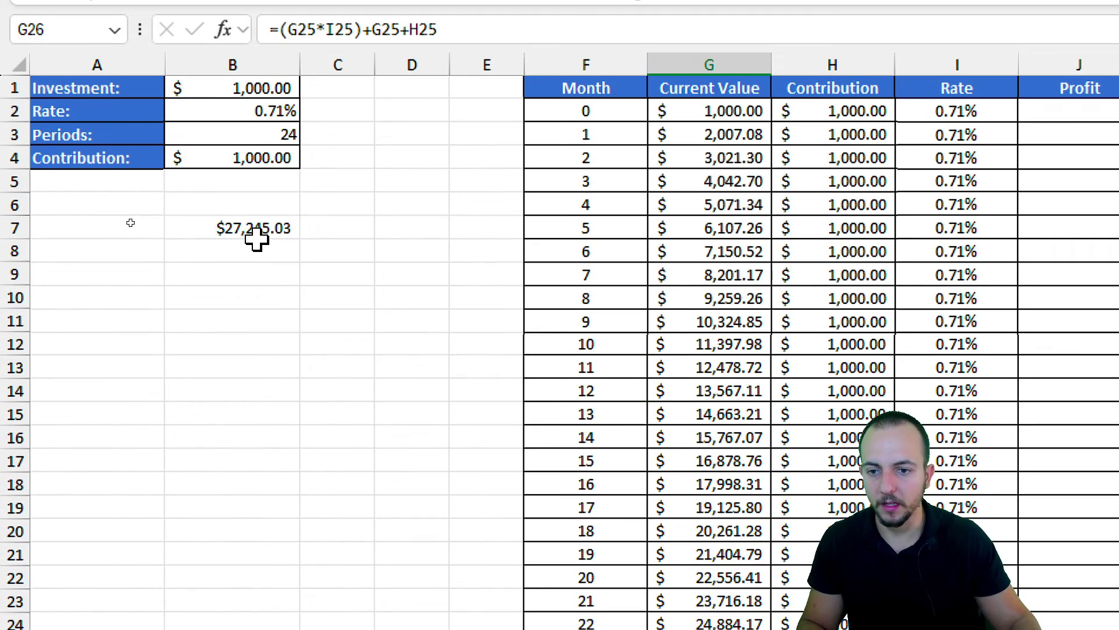
pyautogui.click(252, 289)
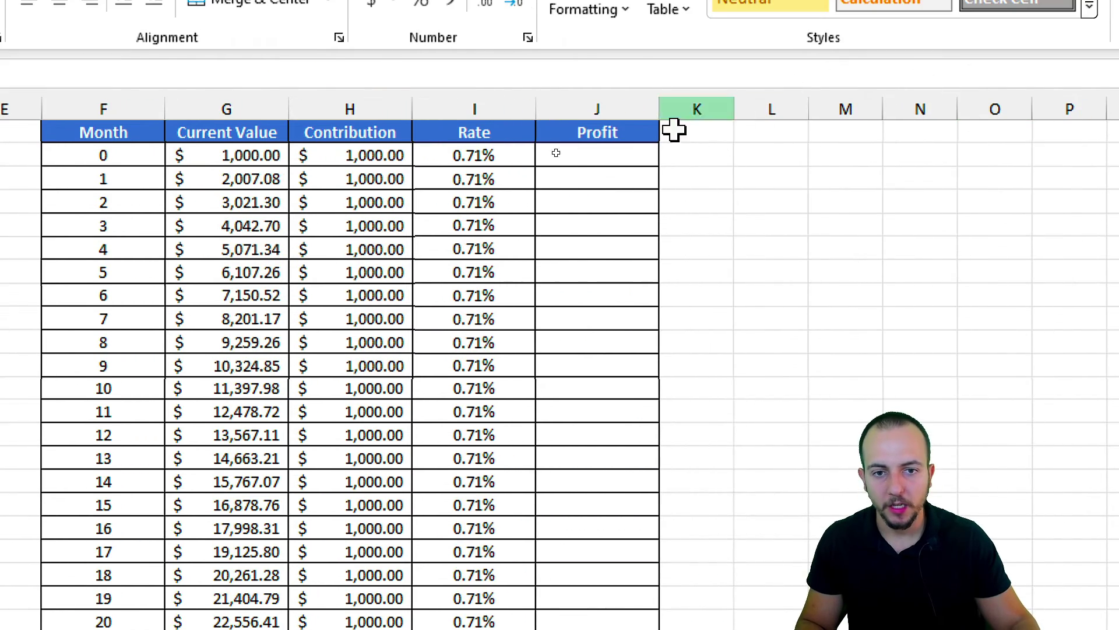
# Enter 0 as the month 0 profit in J2.
pyautogui.click(1059, 116)
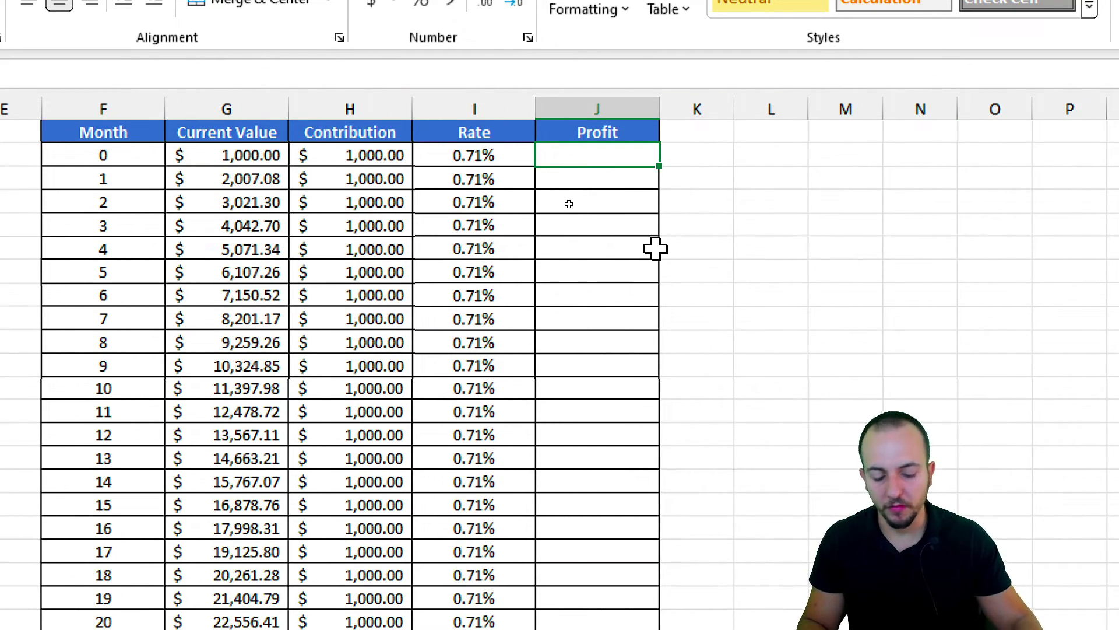
pyautogui.write('0')
pyautogui.press('Return')
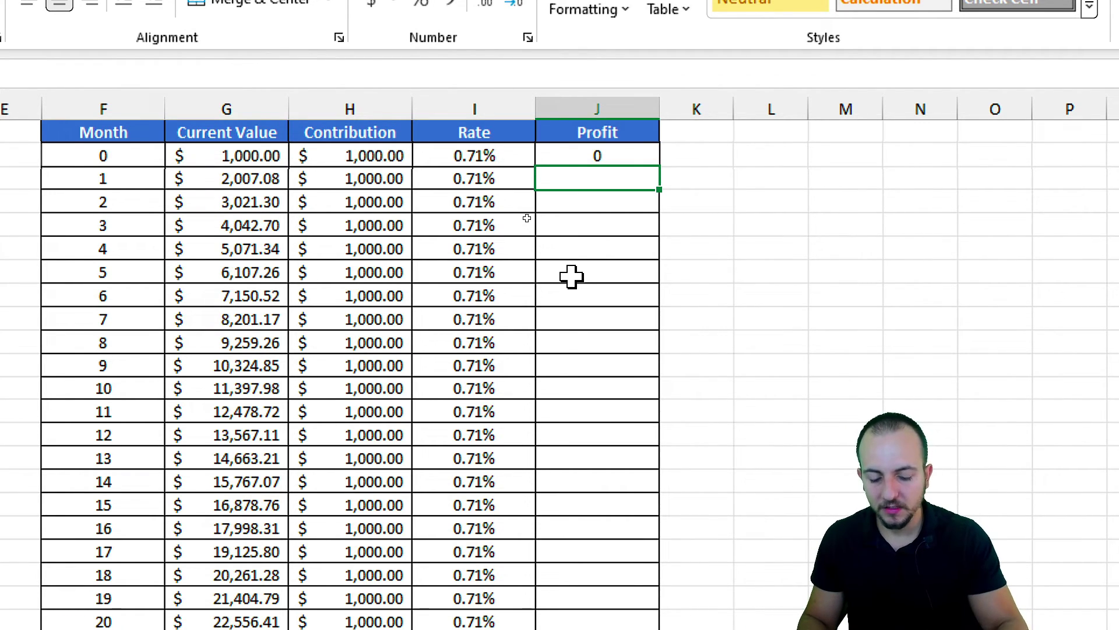
# Calculate the month 1 profit in J3 from the previous month's current value and rate with =G2*I2.
pyautogui.write('=')
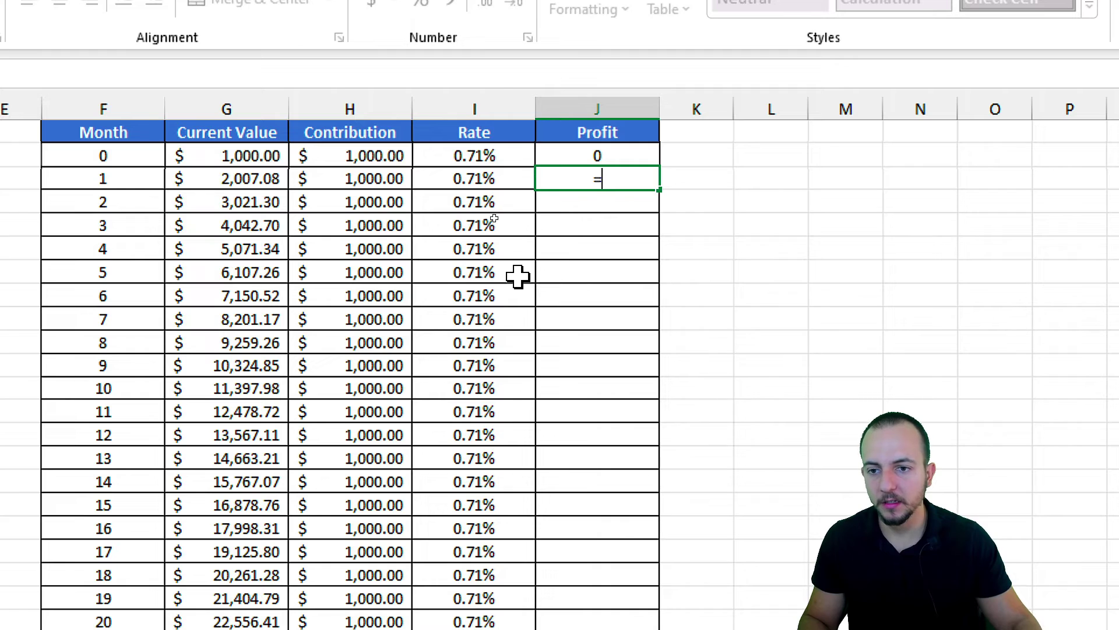
pyautogui.click(255, 156)
pyautogui.write('*')
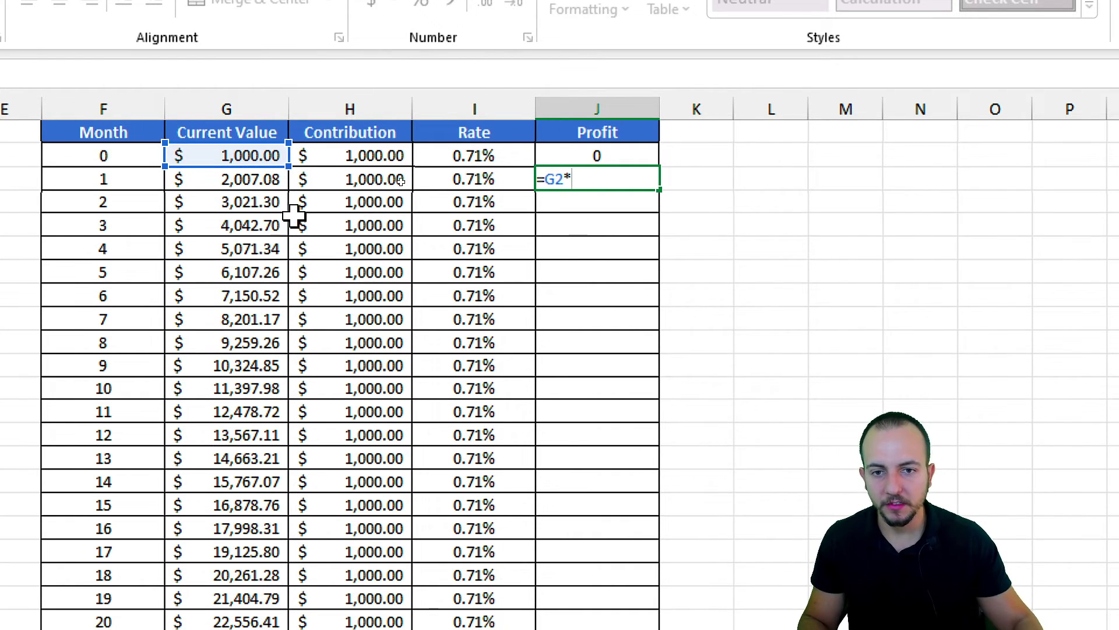
pyautogui.click(449, 158)
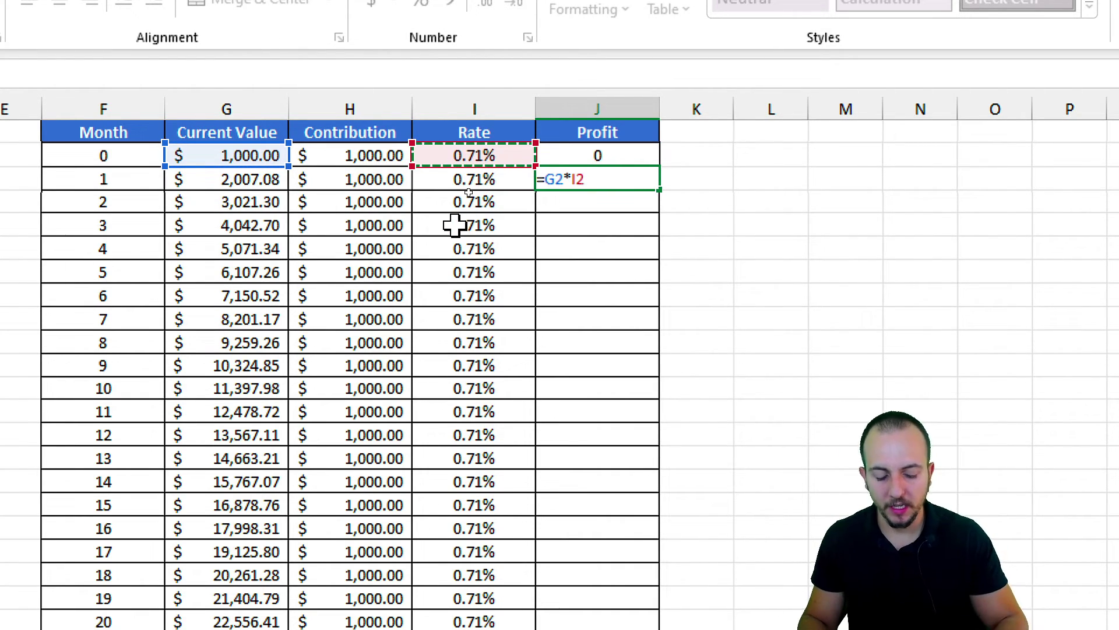
pyautogui.press('Return')
pyautogui.click(577, 179)
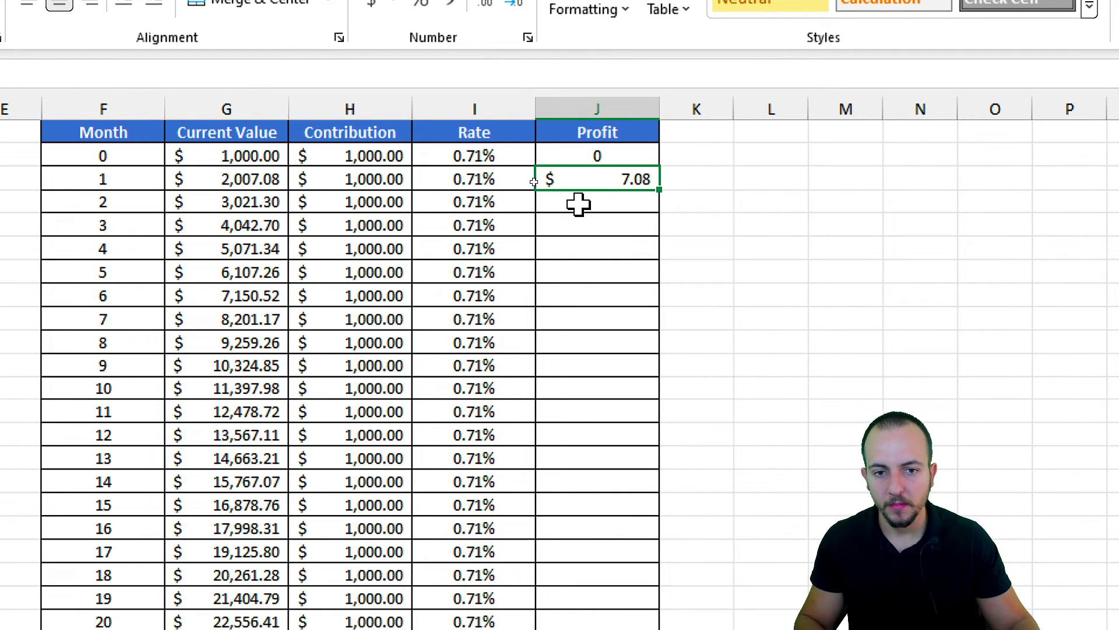
pyautogui.moveTo(162, 140); pyautogui.dragTo(291, 171)
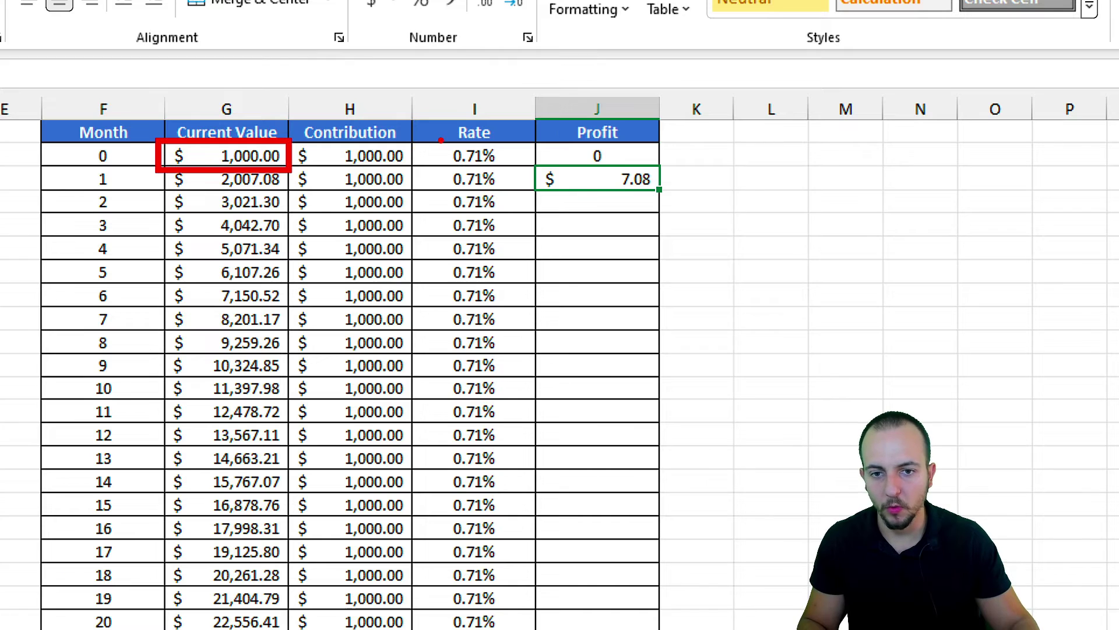
pyautogui.moveTo(442, 140); pyautogui.dragTo(518, 173)
pyautogui.moveTo(505, 130); pyautogui.dragTo(543, 81)
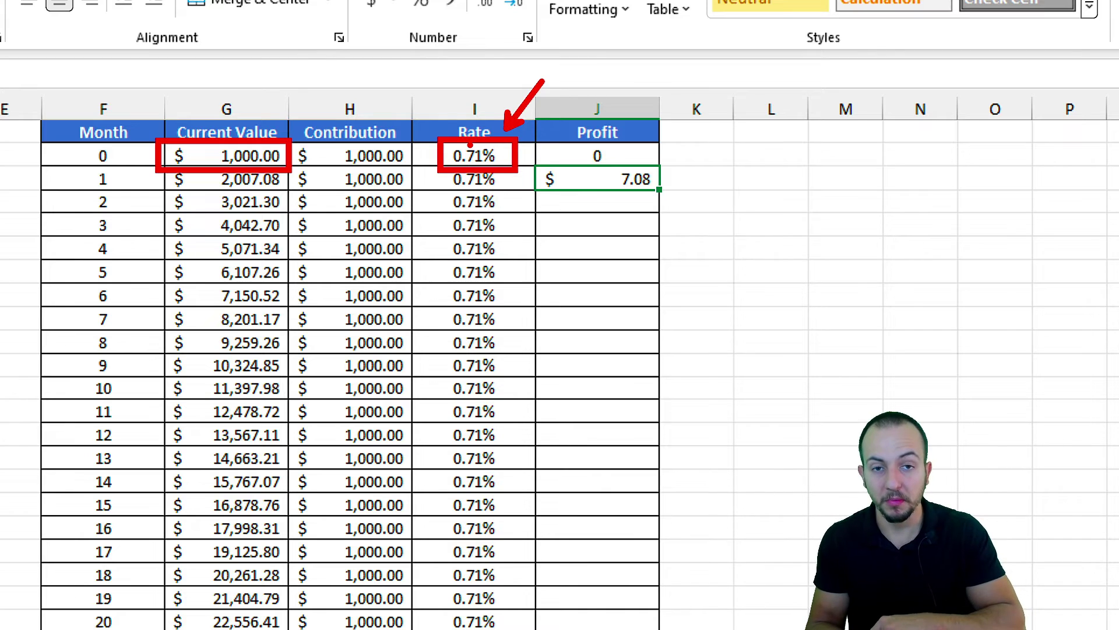
pyautogui.moveTo(641, 170)
pyautogui.mouseDown()
pyautogui.moveTo(543, 169)
pyautogui.moveTo(652, 162)
pyautogui.mouseUp()
pyautogui.moveTo(660, 207); pyautogui.dragTo(737, 252)
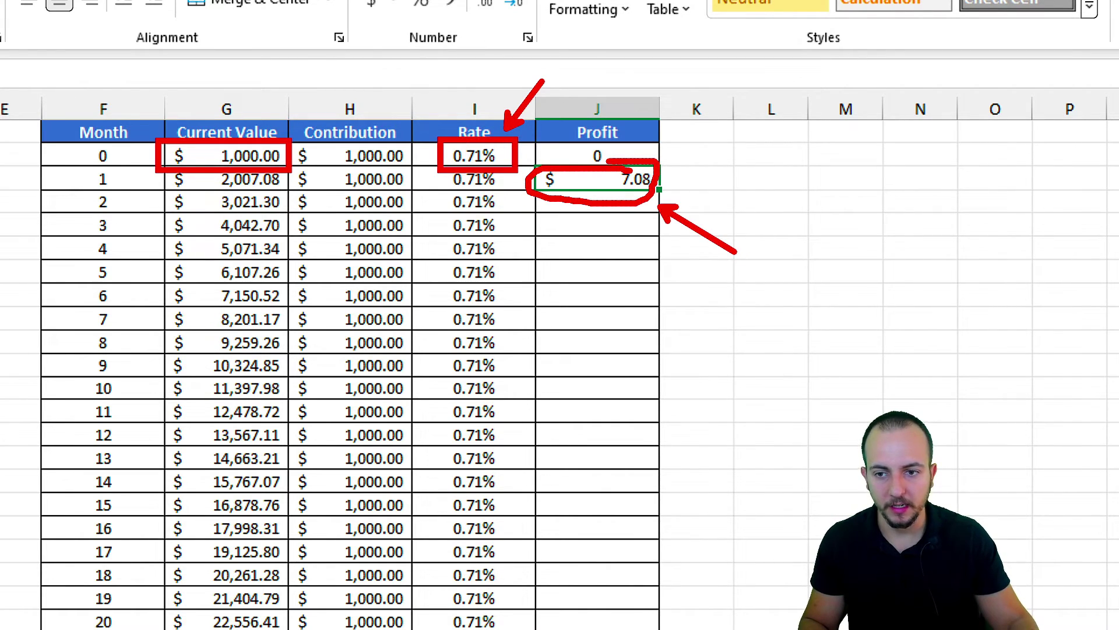
pyautogui.press('Escape')
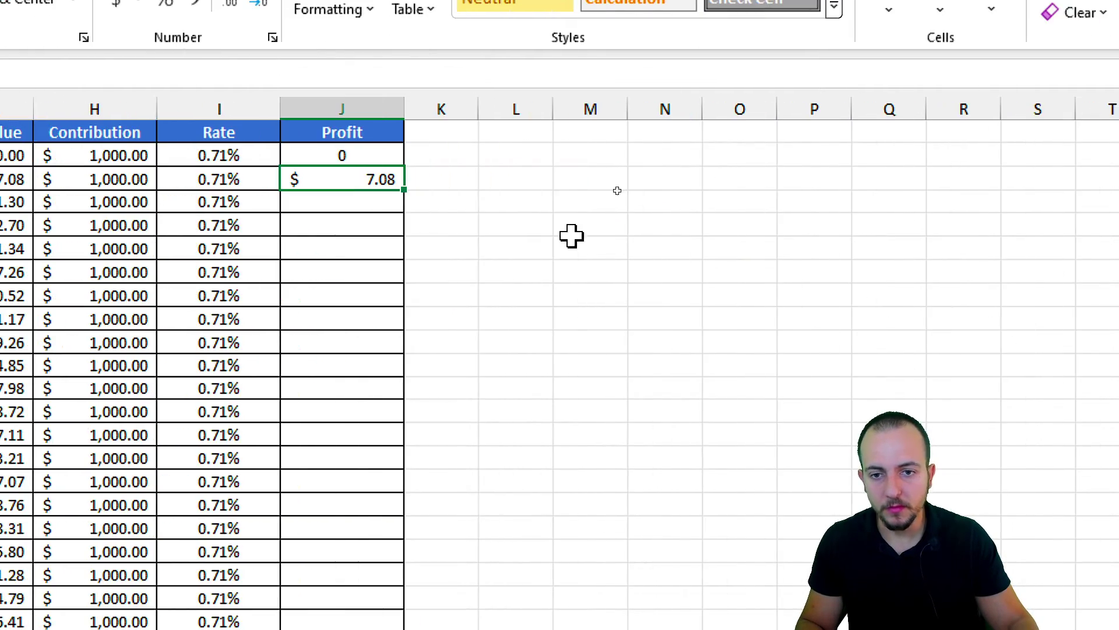
# Fill the profit formula from J3 down to the month 24 row.
pyautogui.moveTo(403, 193); pyautogui.dragTo(385, 467)
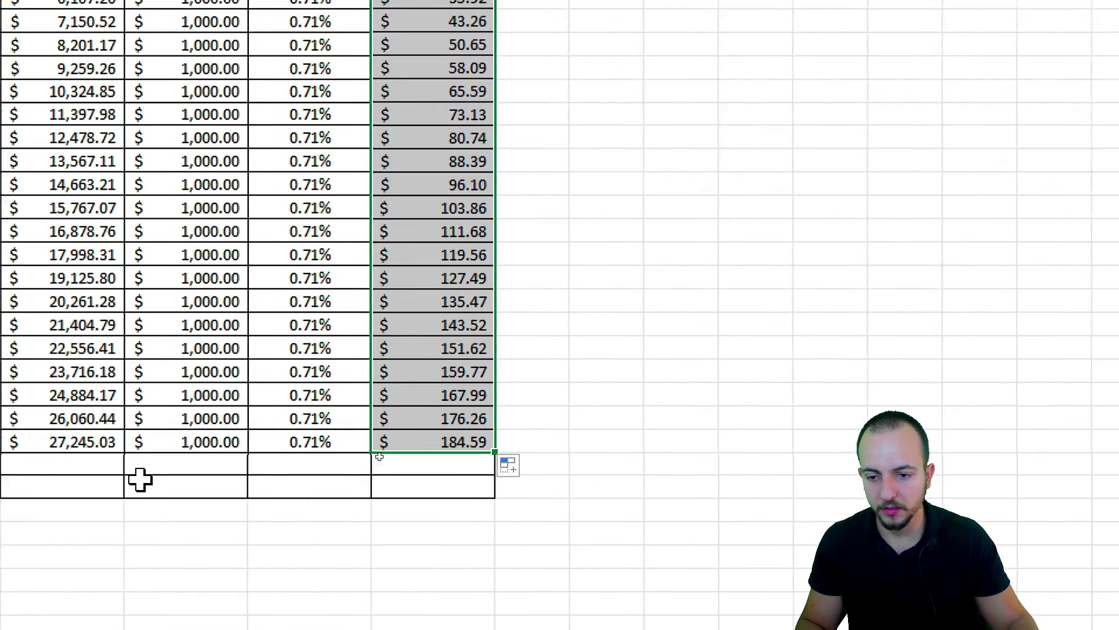
pyautogui.scroll(3, 140, 480)
# Label cells A6 to A8 as Total Contribution, Current Value: and Initial Value:.
pyautogui.click(93, 210)
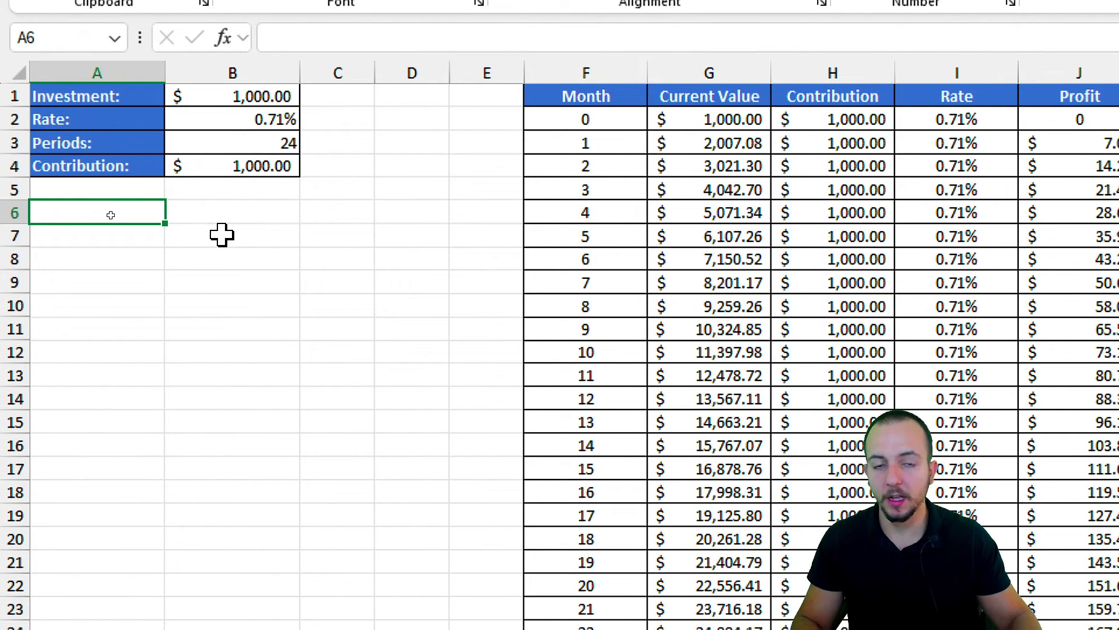
pyautogui.write('Total C')
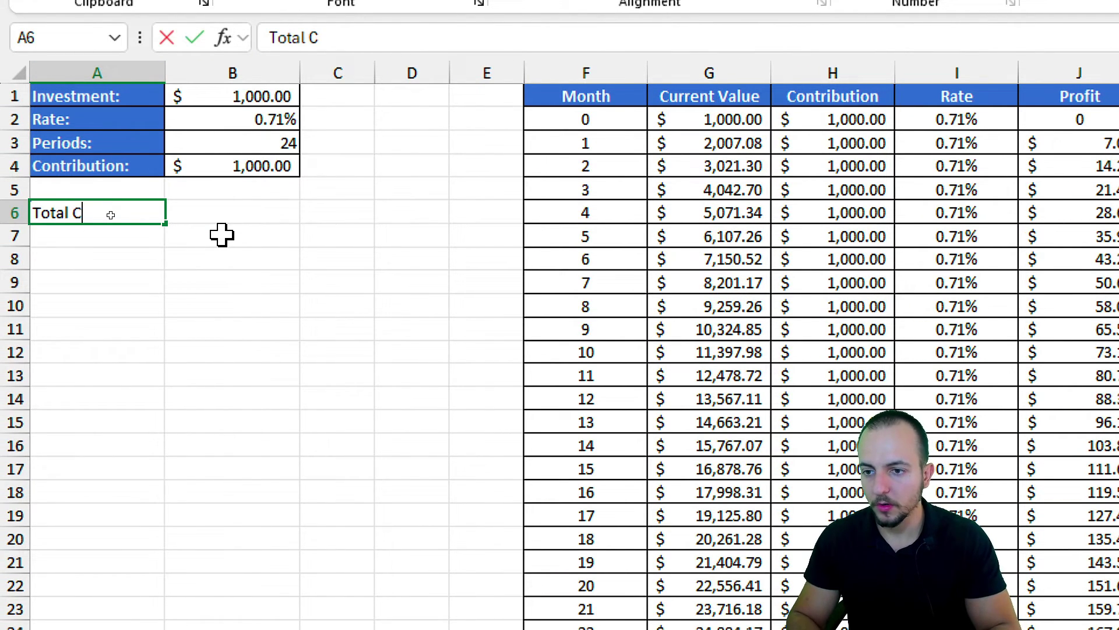
pyautogui.write('ontribution')
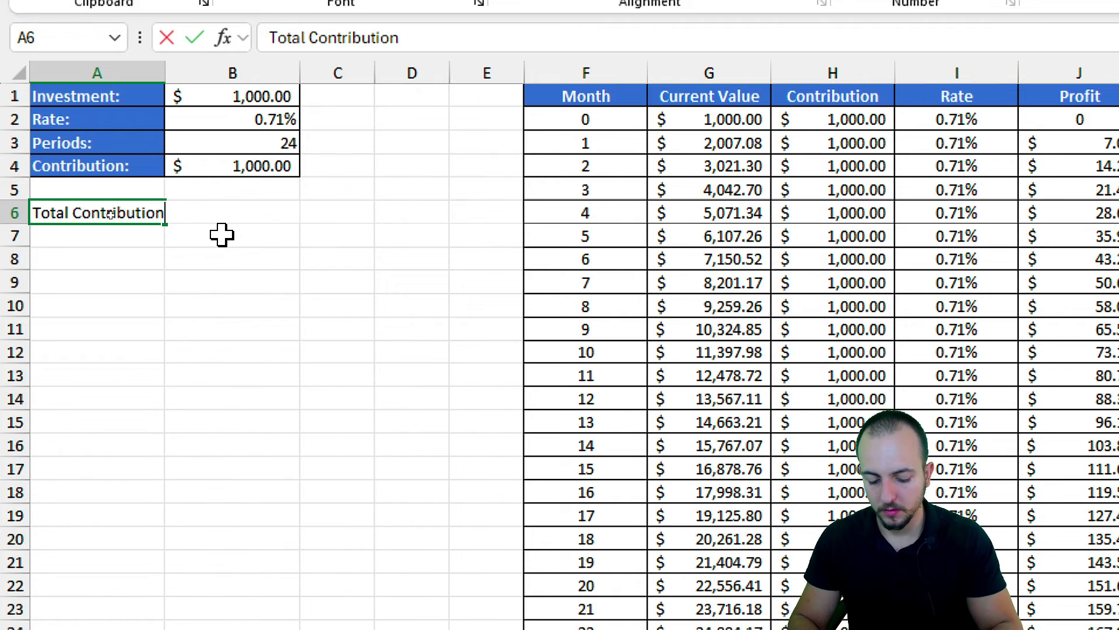
pyautogui.press('Return')
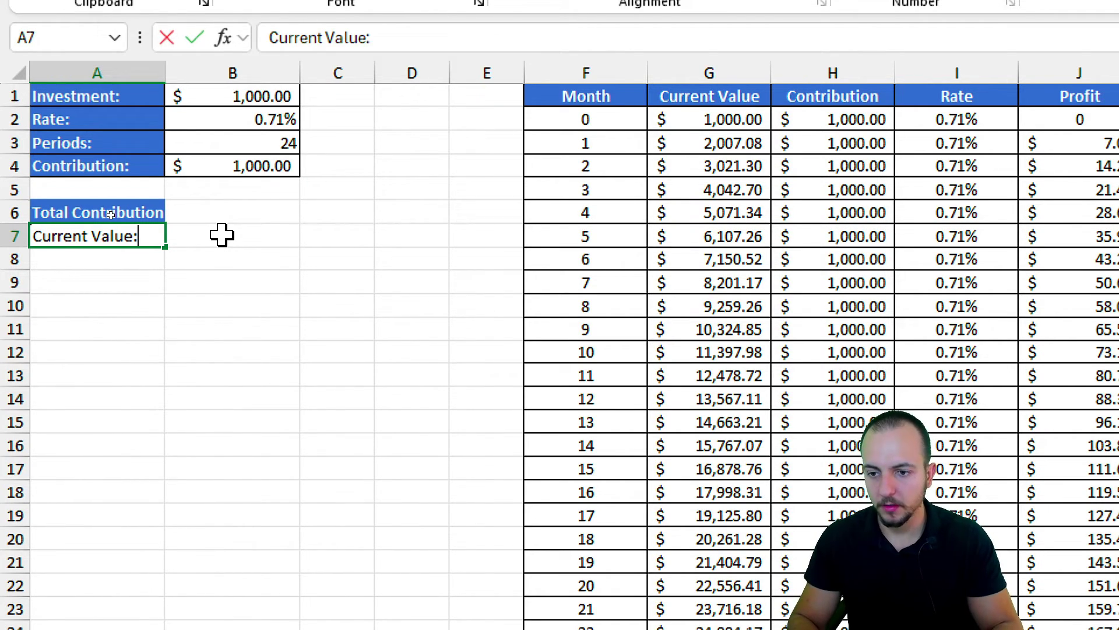
pyautogui.press('Return')
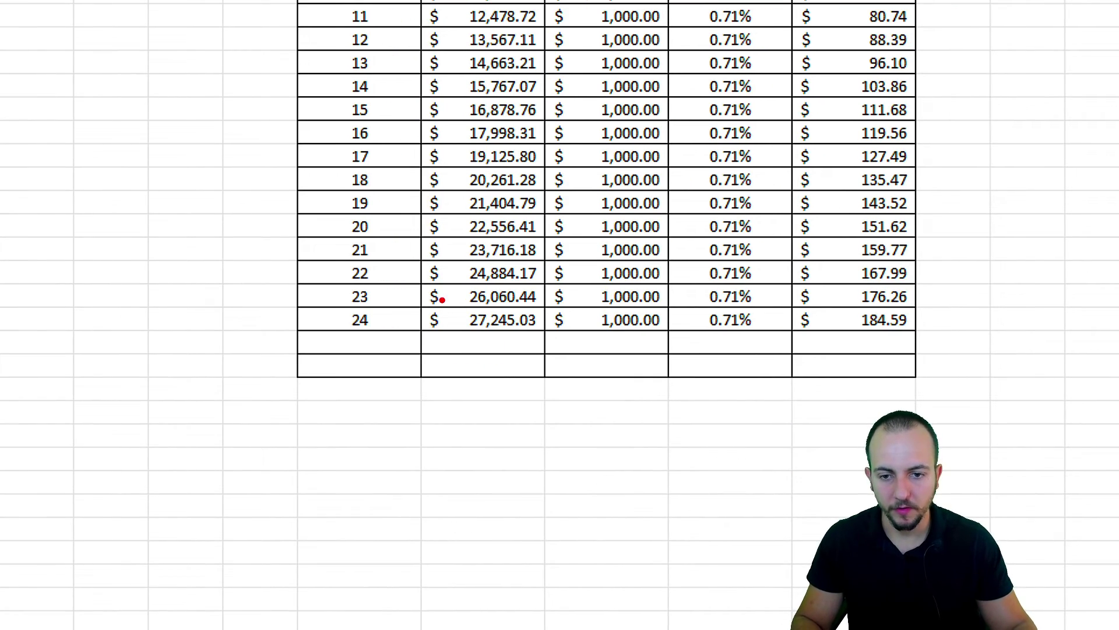
pyautogui.moveTo(421, 292)
pyautogui.mouseDown()
pyautogui.moveTo(570, 342)
pyautogui.moveTo(548, 394)
pyautogui.mouseUp()
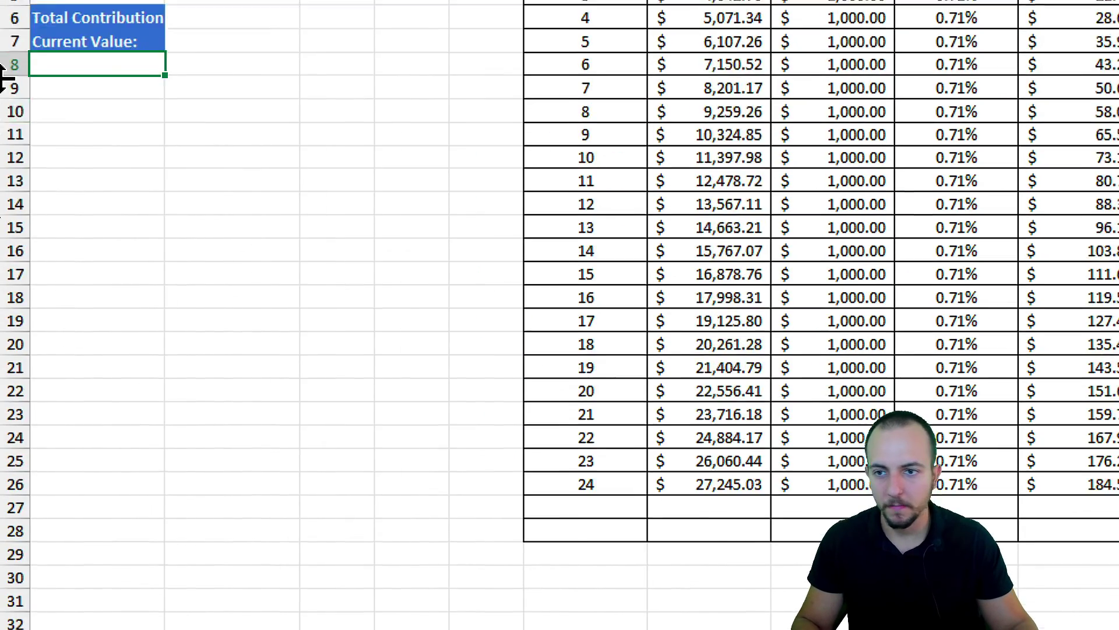
pyautogui.write('Initial Value:')
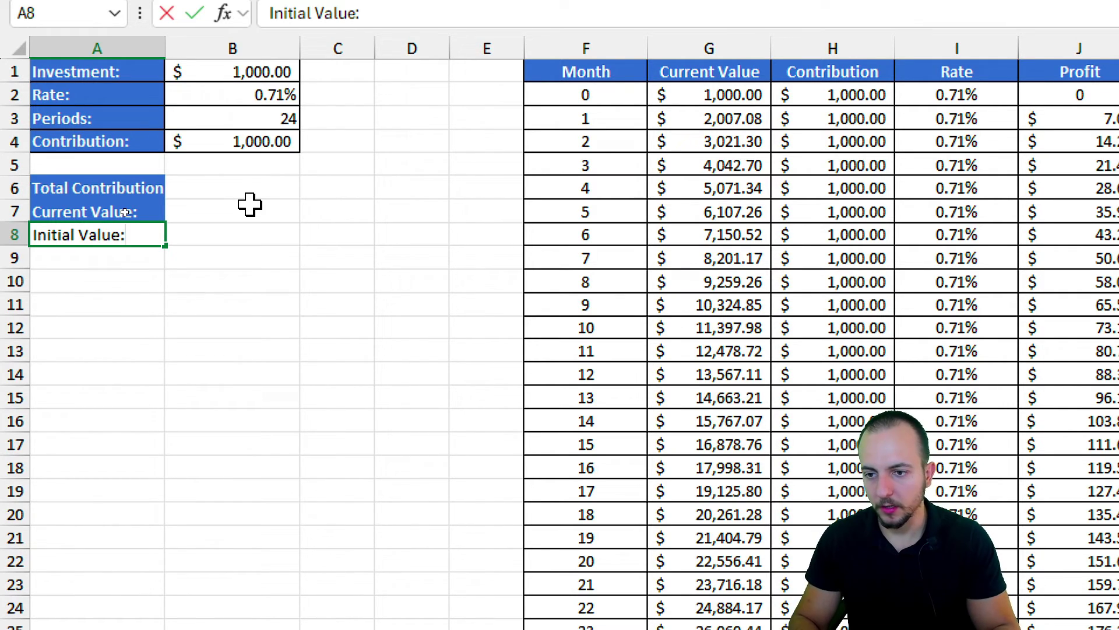
pyautogui.press('Return')
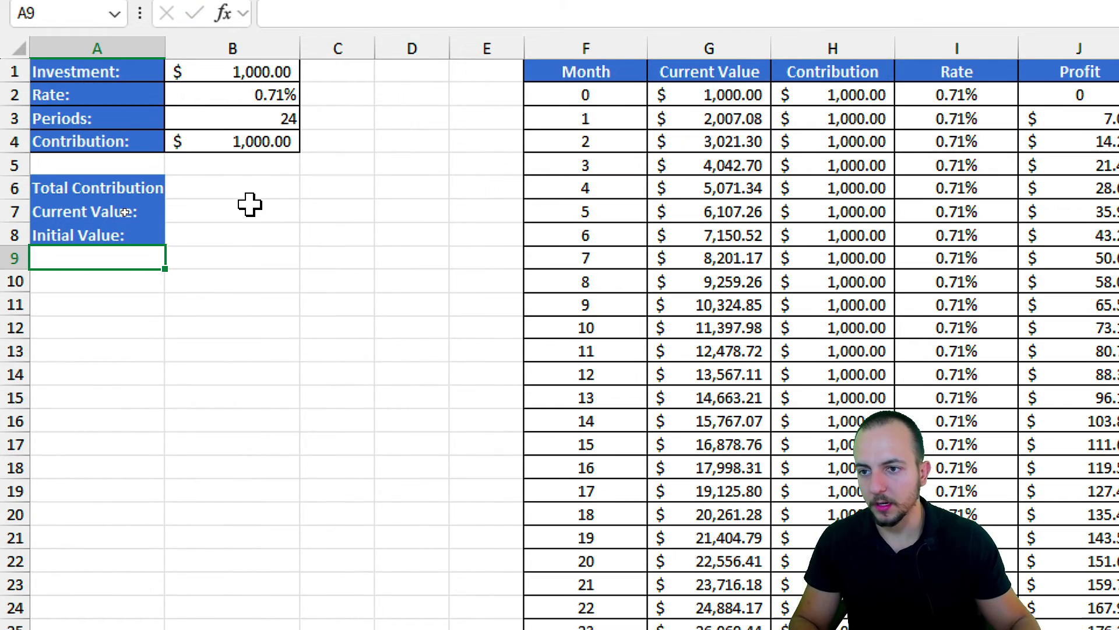
# Review the investment amount in B1 and the summary labels in A6:A8.
pyautogui.click(121, 232)
pyautogui.click(220, 89)
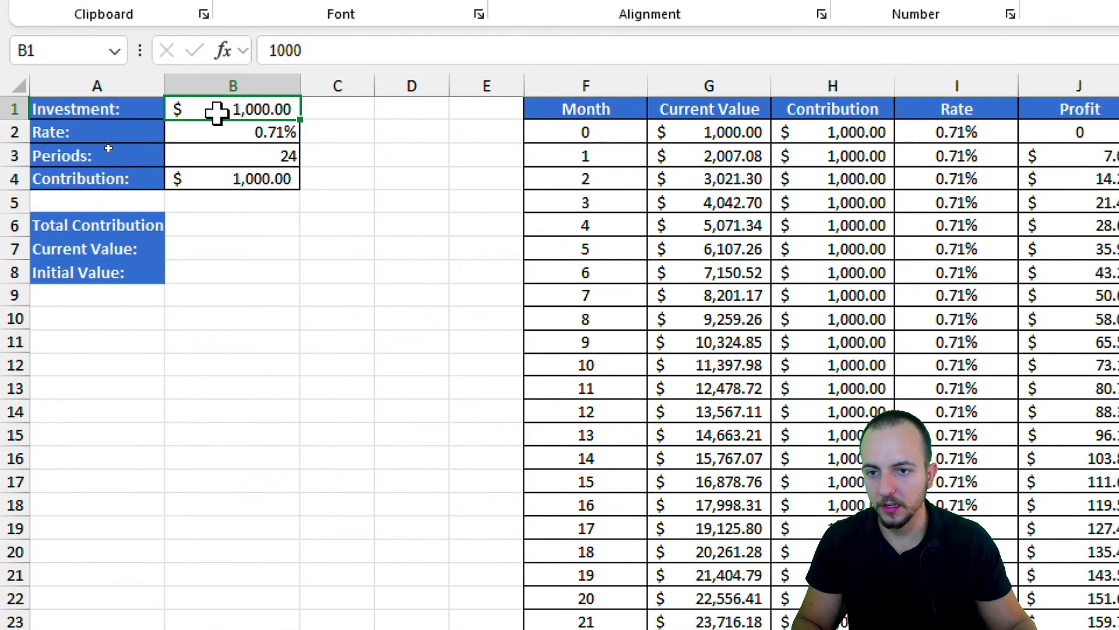
pyautogui.click(138, 321)
pyautogui.moveTo(150, 204); pyautogui.dragTo(126, 279)
# Label cell A10 as Savings and cell A11 as Total Profit:.
pyautogui.click(123, 318)
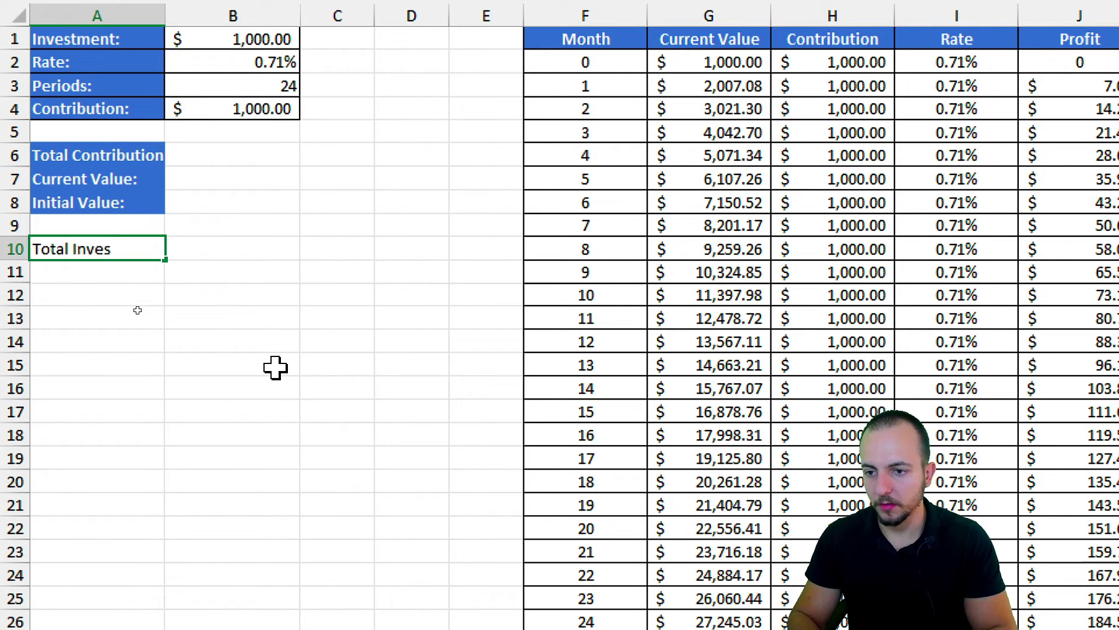
pyautogui.press('Escape')
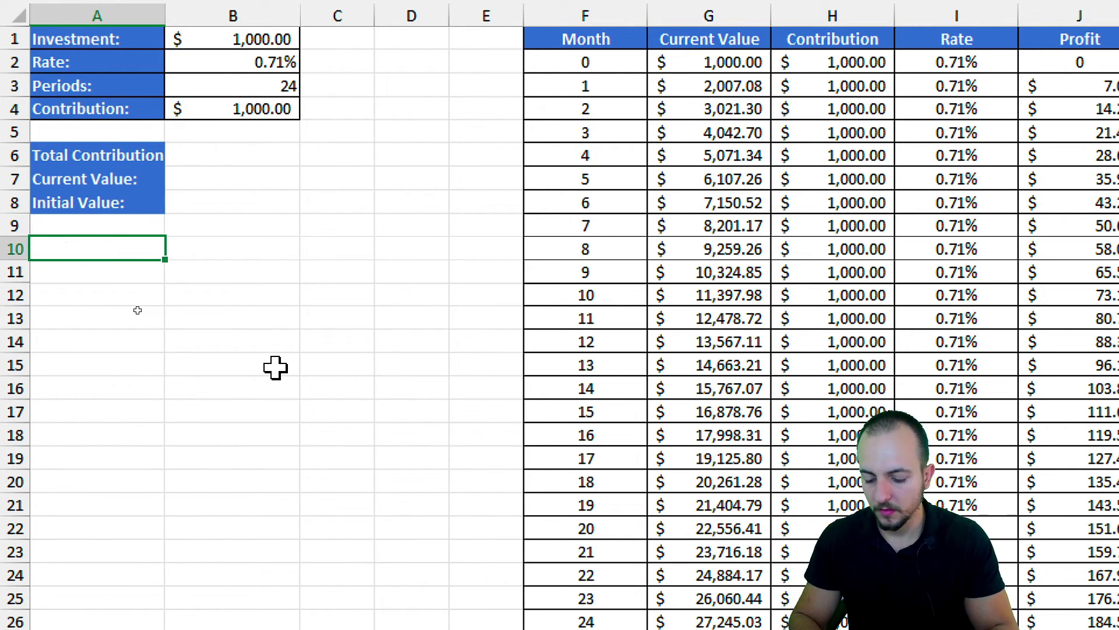
pyautogui.press('Return')
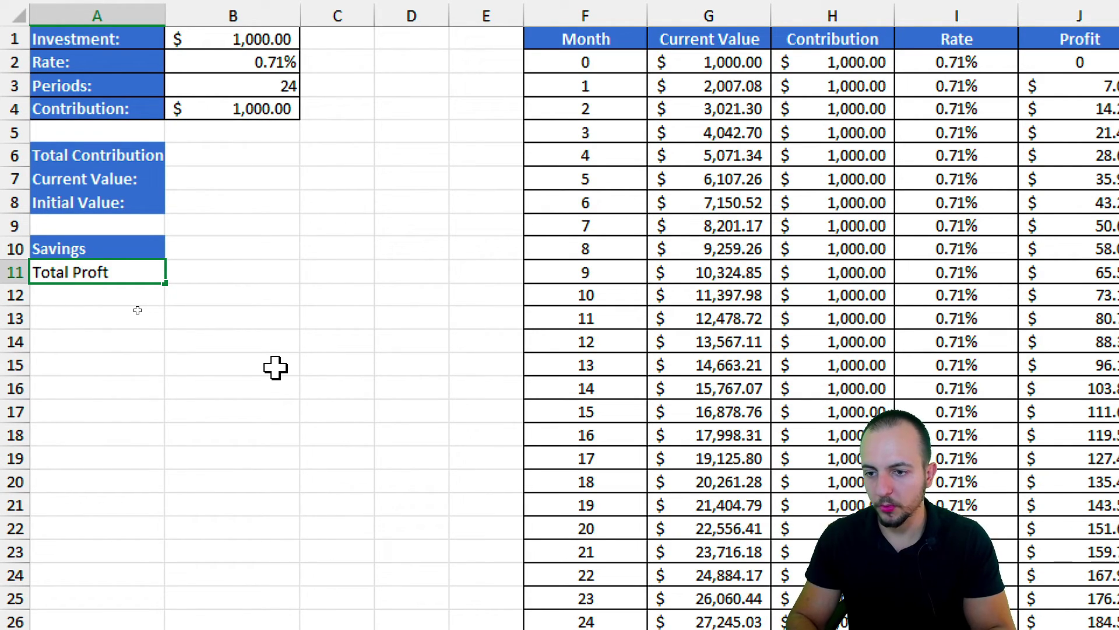
pyautogui.press('Return')
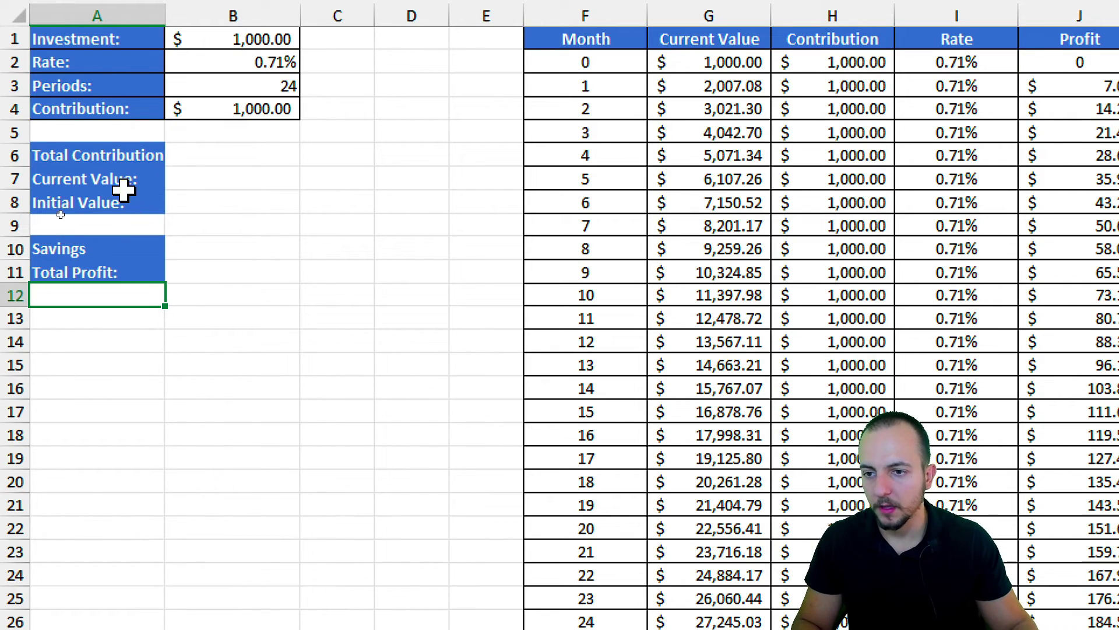
# Apply borders to the summary blocks A6:B8 and A10:B11, and widen column A to fit the Total Contribution label.
pyautogui.moveTo(116, 155); pyautogui.dragTo(210, 198)
pyautogui.moveTo(117, 250); pyautogui.dragTo(182, 265)
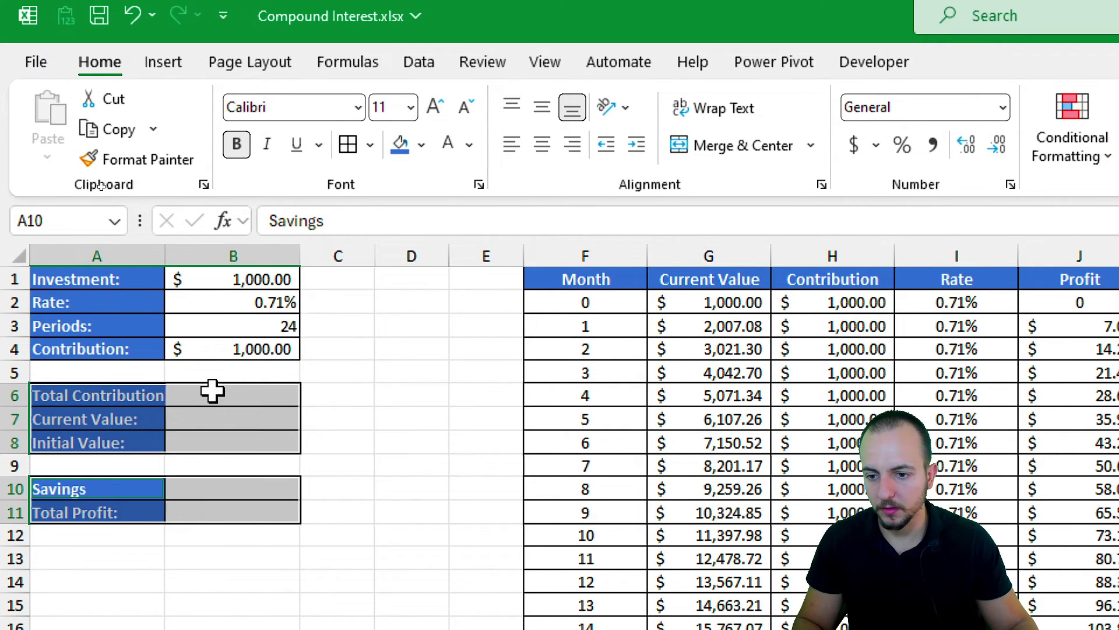
pyautogui.moveTo(128, 256); pyautogui.dragTo(176, 259)
pyautogui.click(243, 402)
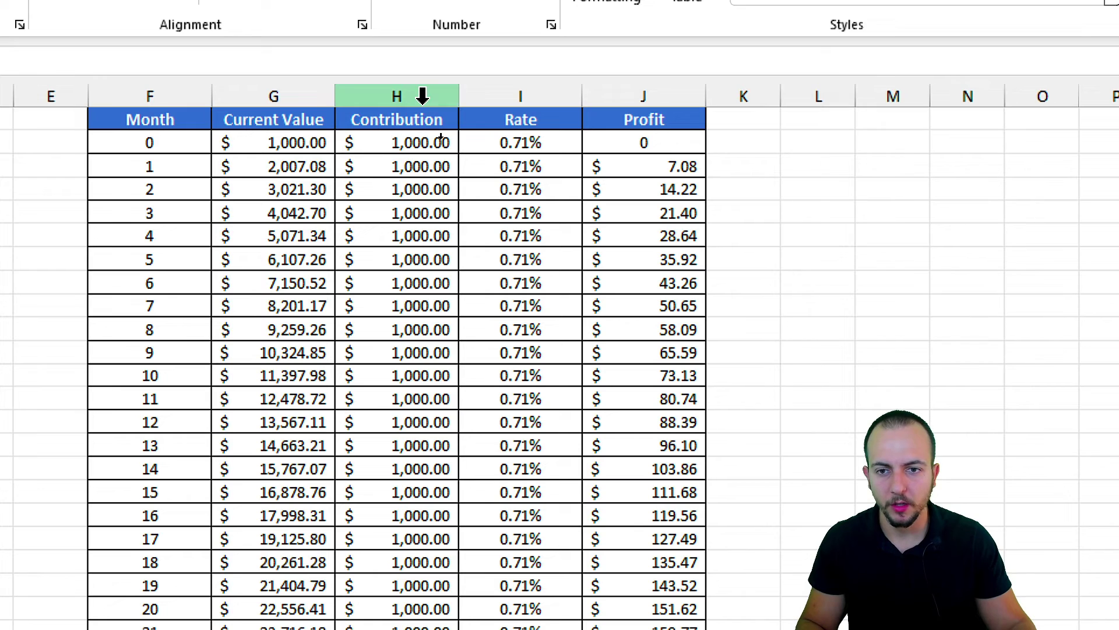
# Total the whole Contribution column in B6 with a SUM formula over H:H.
pyautogui.click(420, 91)
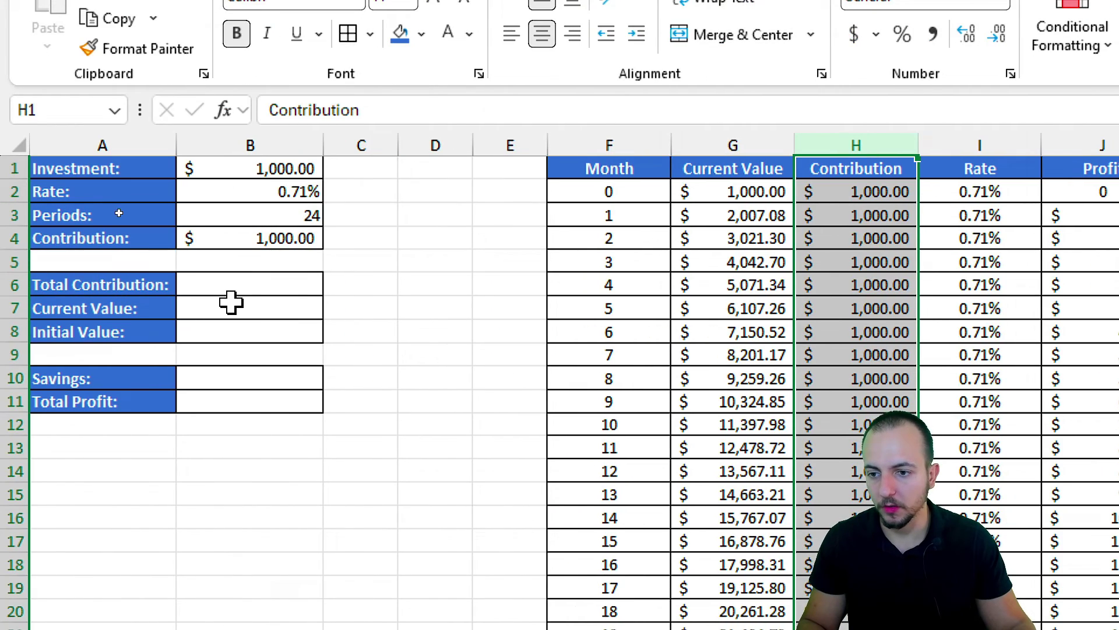
pyautogui.click(230, 286)
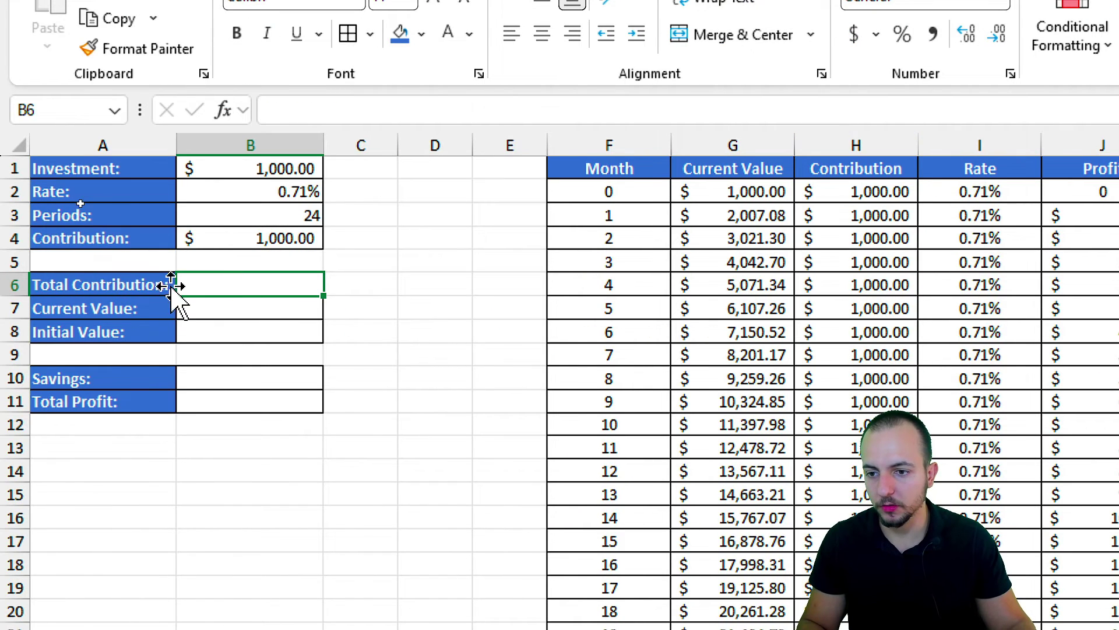
pyautogui.write('=')
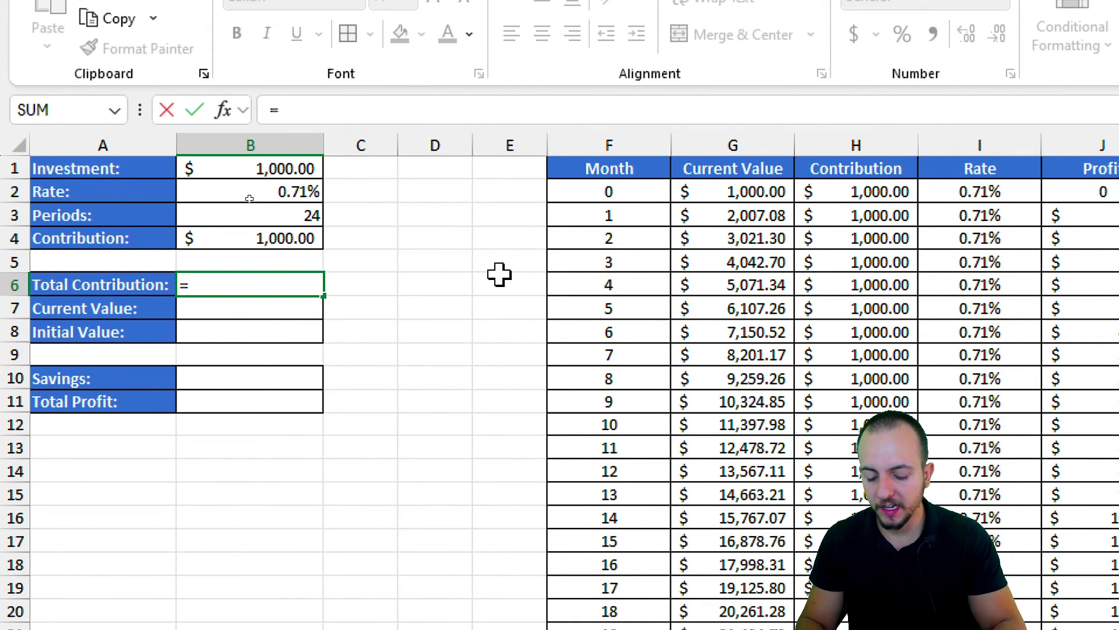
pyautogui.write('sum')
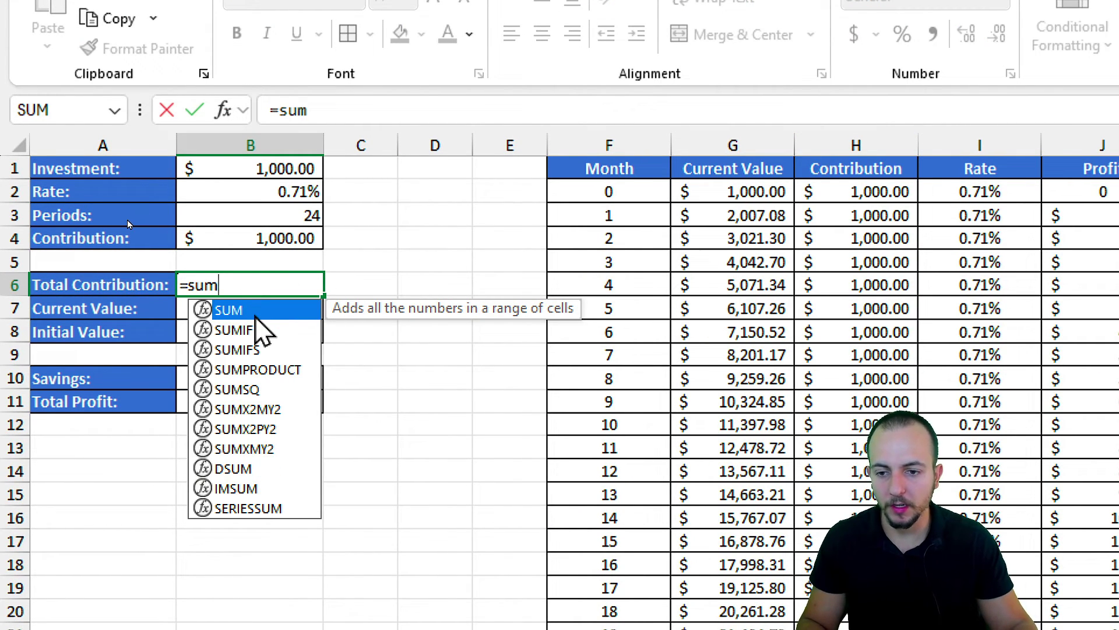
pyautogui.press('Tab')
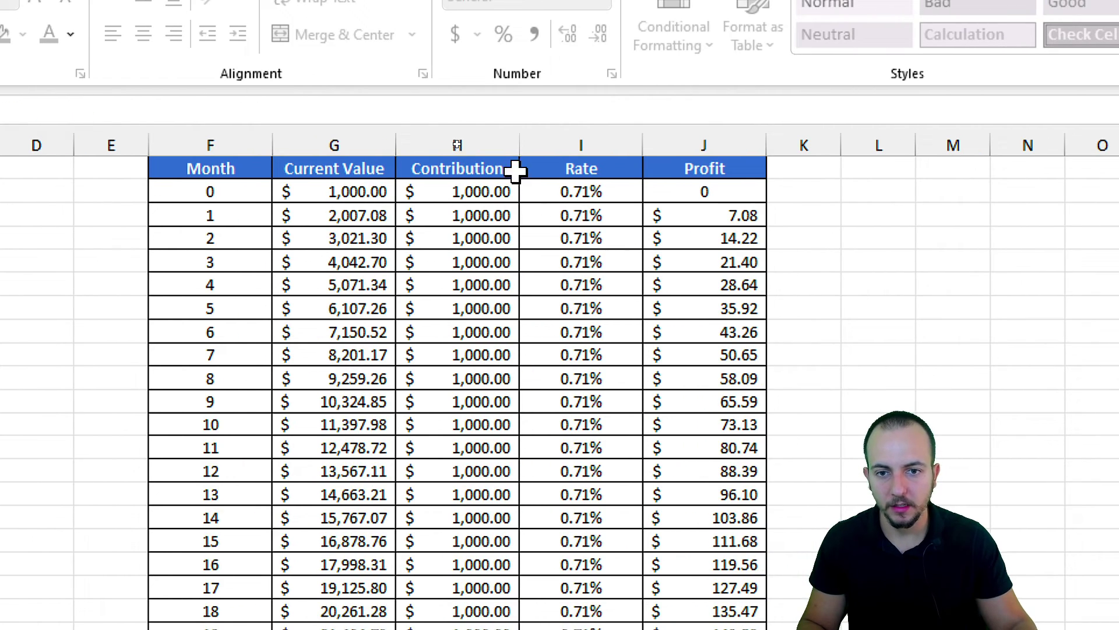
pyautogui.click(502, 143)
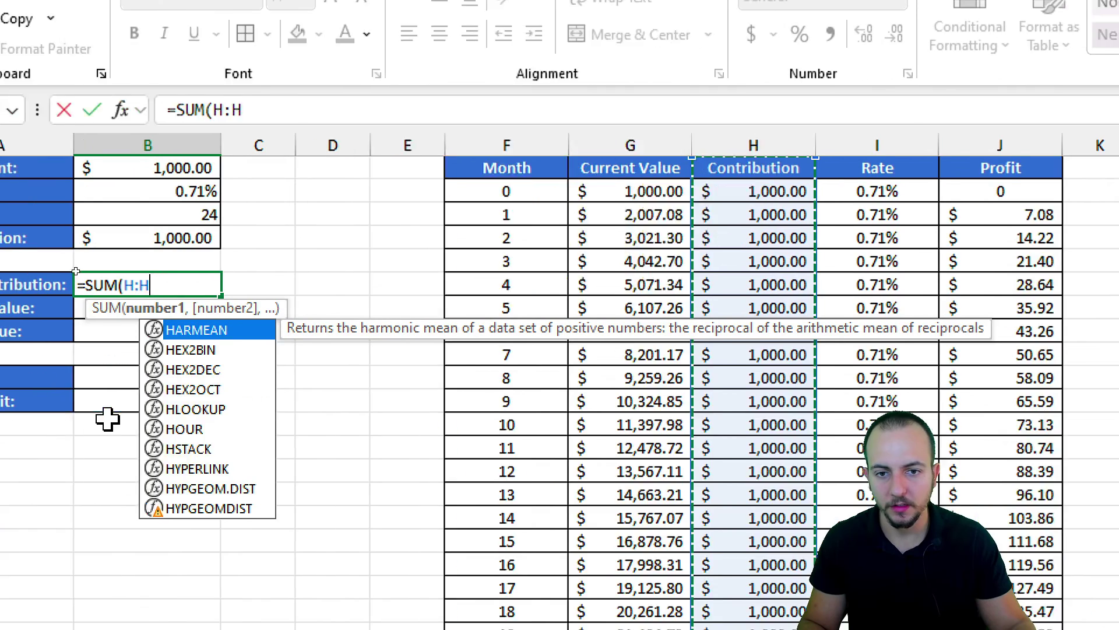
pyautogui.press('Return')
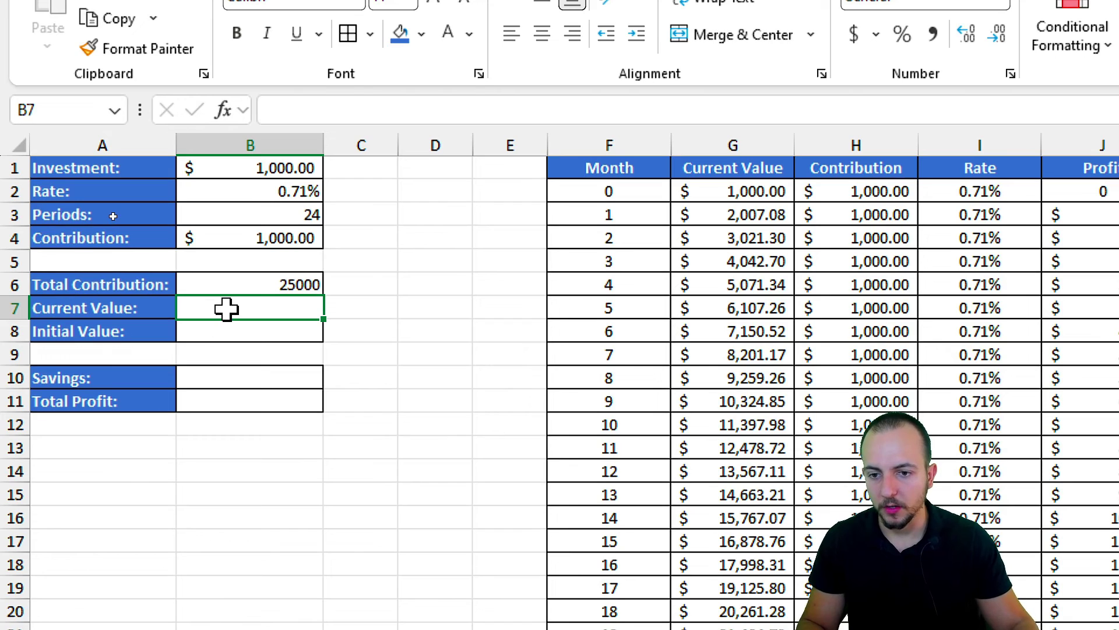
# Apply the dollar accounting number format to the total contribution in B6.
pyautogui.click(245, 283)
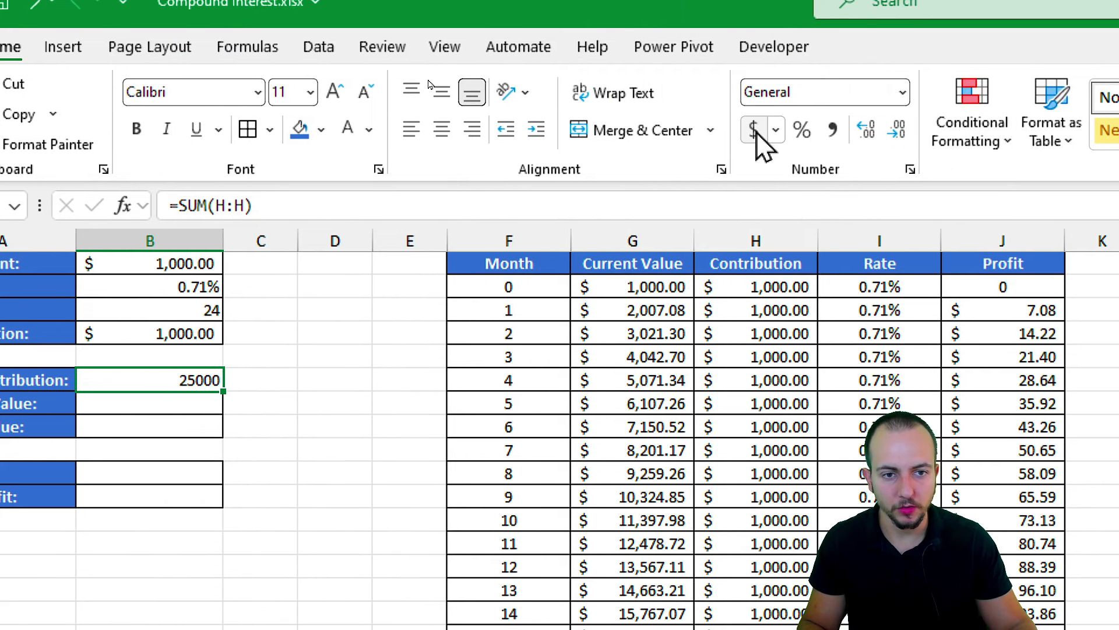
pyautogui.click(853, 33)
# Examine the month 24 amount in the Current Value column as the source for the current value in B7.
pyautogui.click(235, 226)
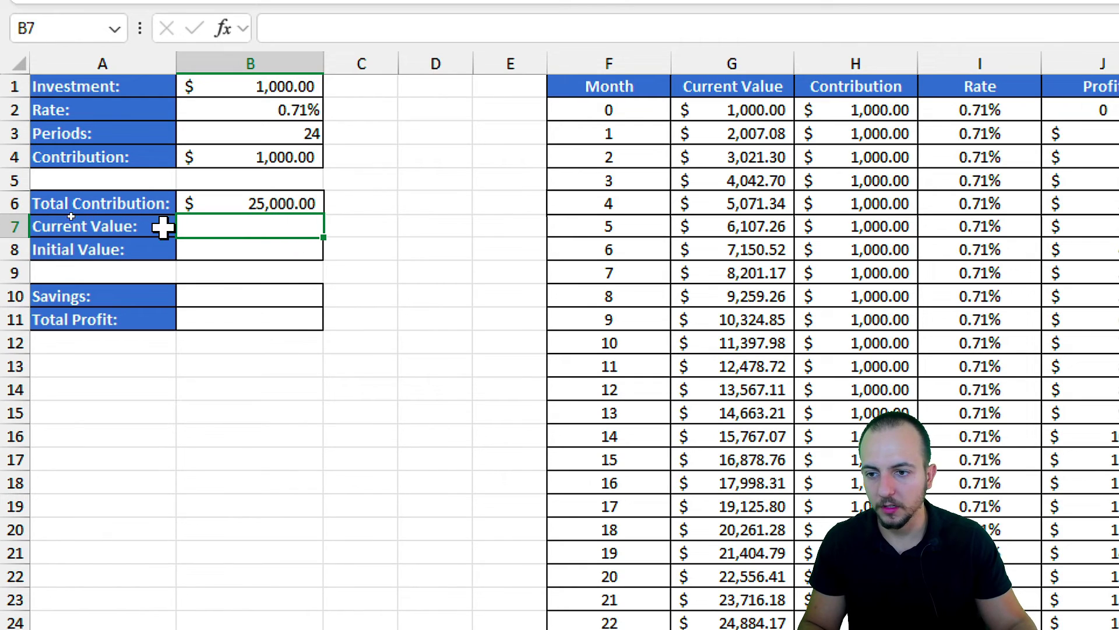
pyautogui.click(138, 225)
pyautogui.click(210, 226)
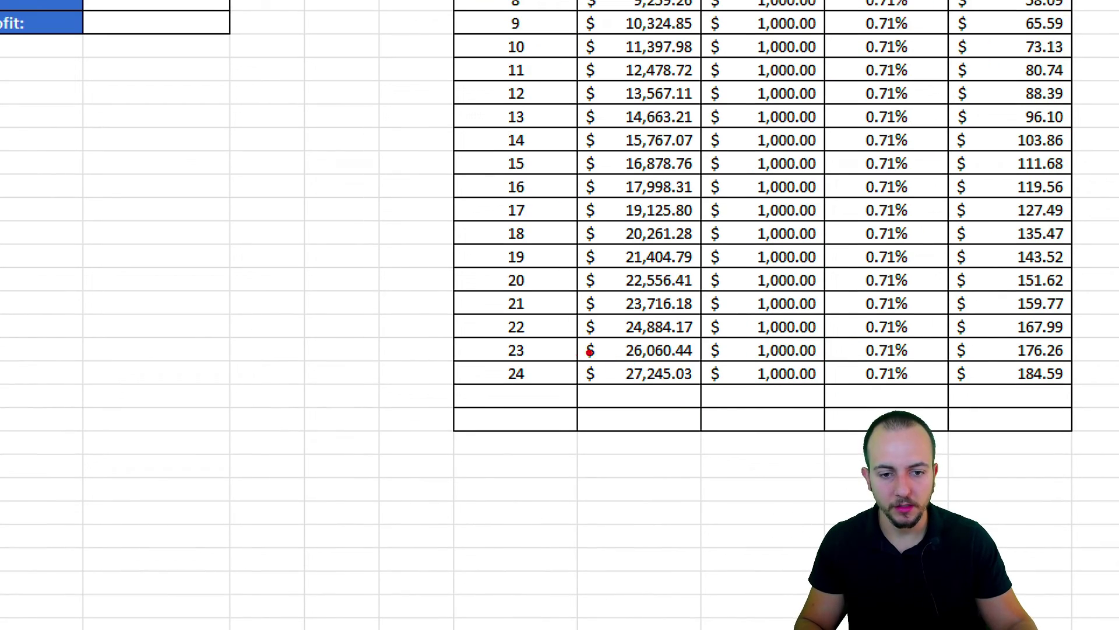
pyautogui.moveTo(590, 351); pyautogui.dragTo(589, 350)
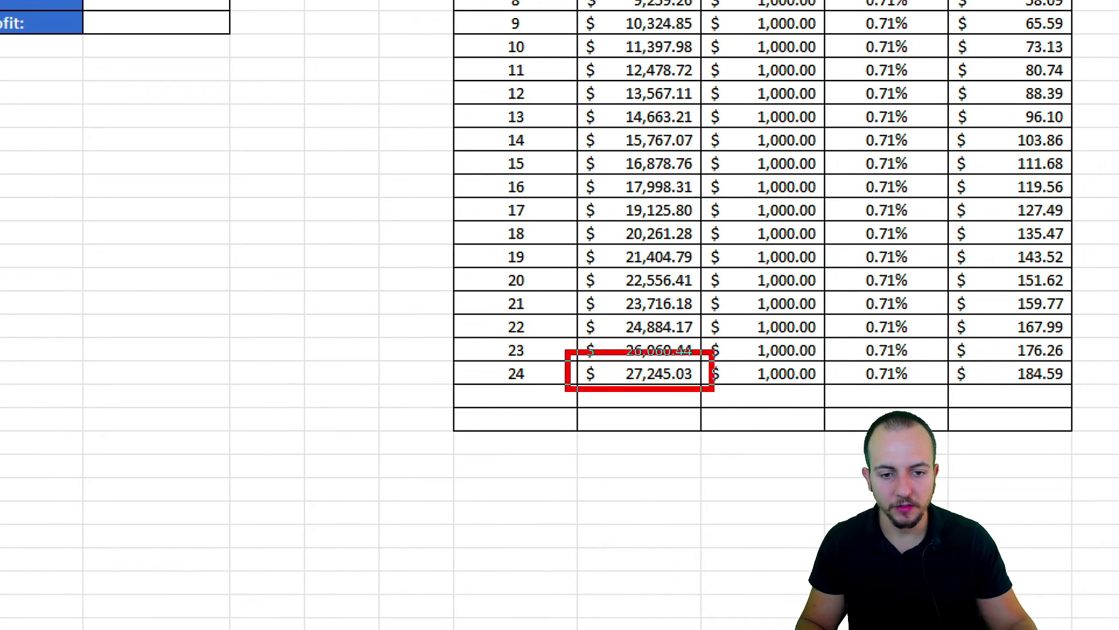
pyautogui.moveTo(696, 397)
pyautogui.mouseDown()
pyautogui.moveTo(677, 400)
pyautogui.moveTo(663, 448)
pyautogui.mouseUp()
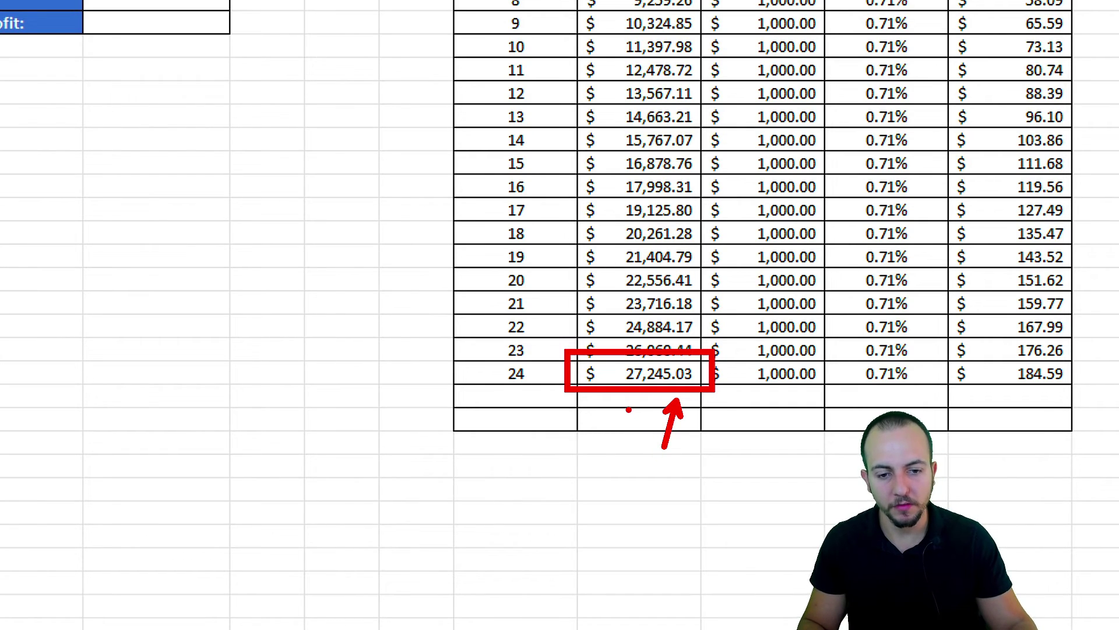
pyautogui.moveTo(629, 410)
pyautogui.mouseDown()
pyautogui.moveTo(384, 402)
pyautogui.moveTo(205, 142)
pyautogui.moveTo(295, 100)
pyautogui.mouseUp()
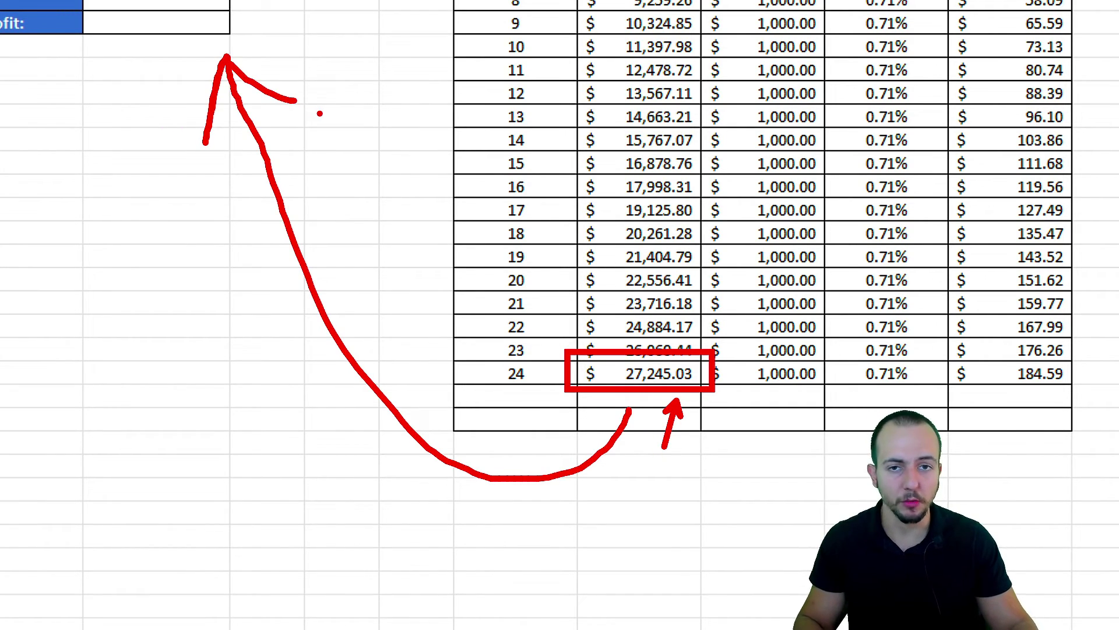
pyautogui.press('Escape')
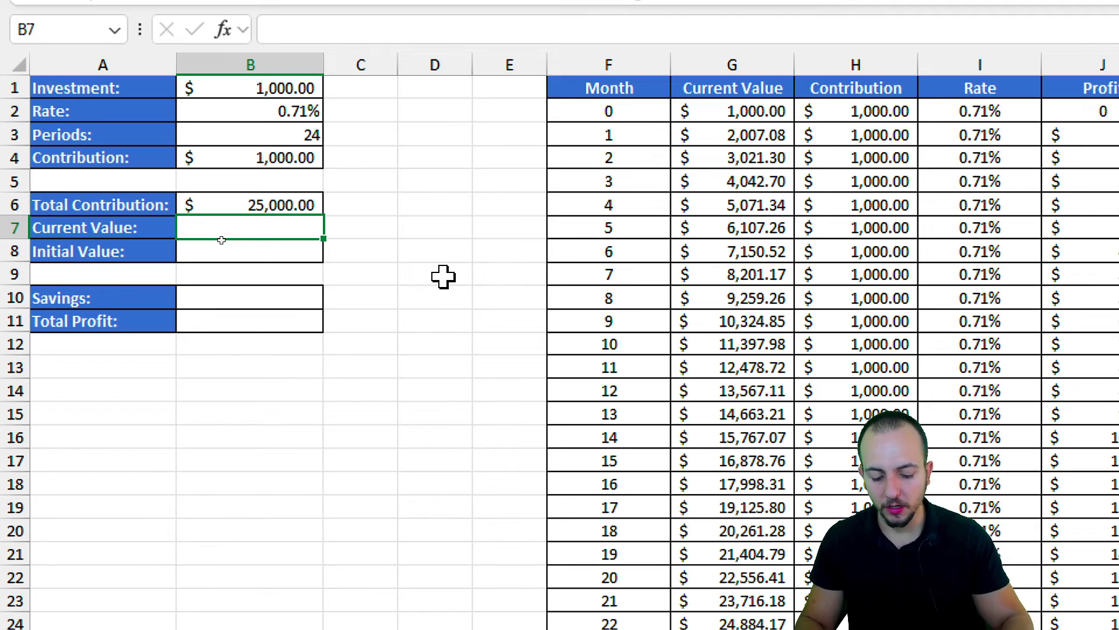
# Calculate the current value in B7 with a MAX formula over G:G and apply the dollar accounting format.
pyautogui.write('=max')
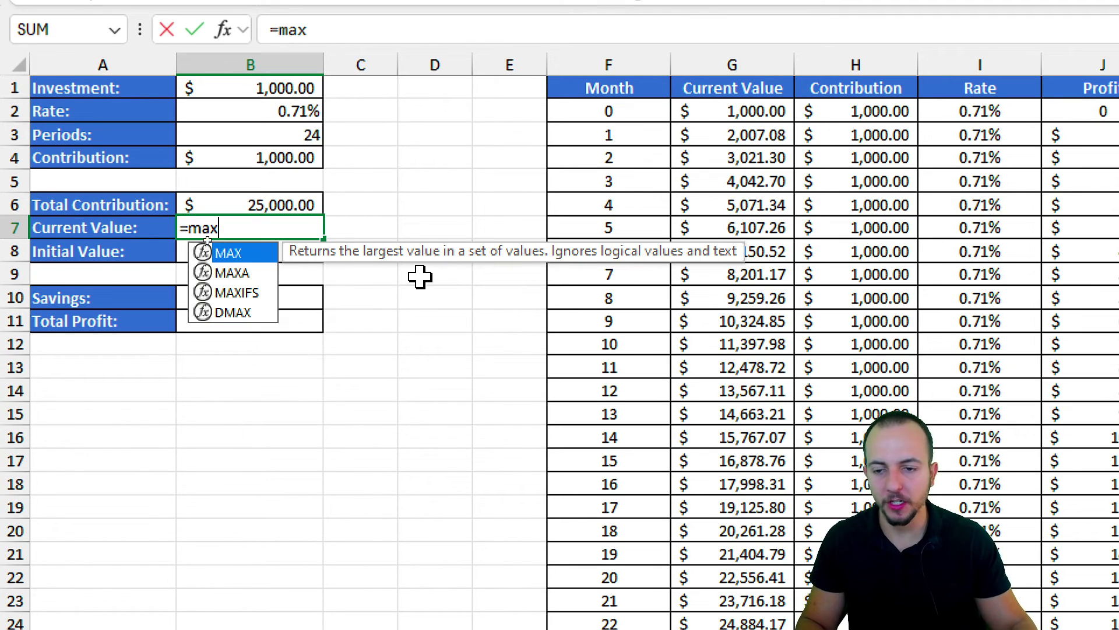
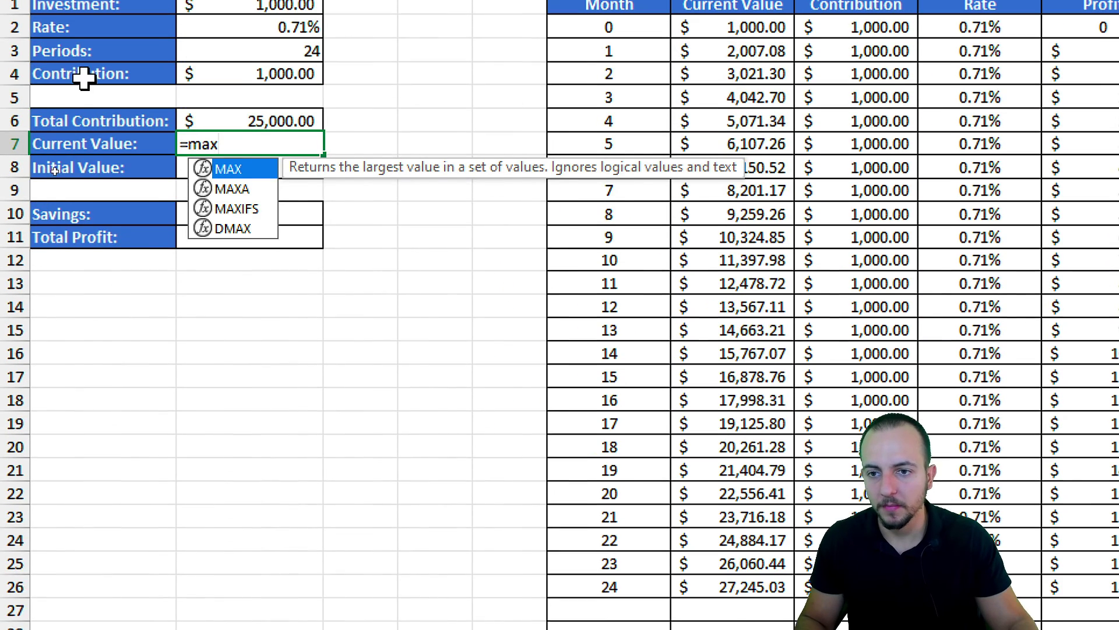
pyautogui.press('Tab')
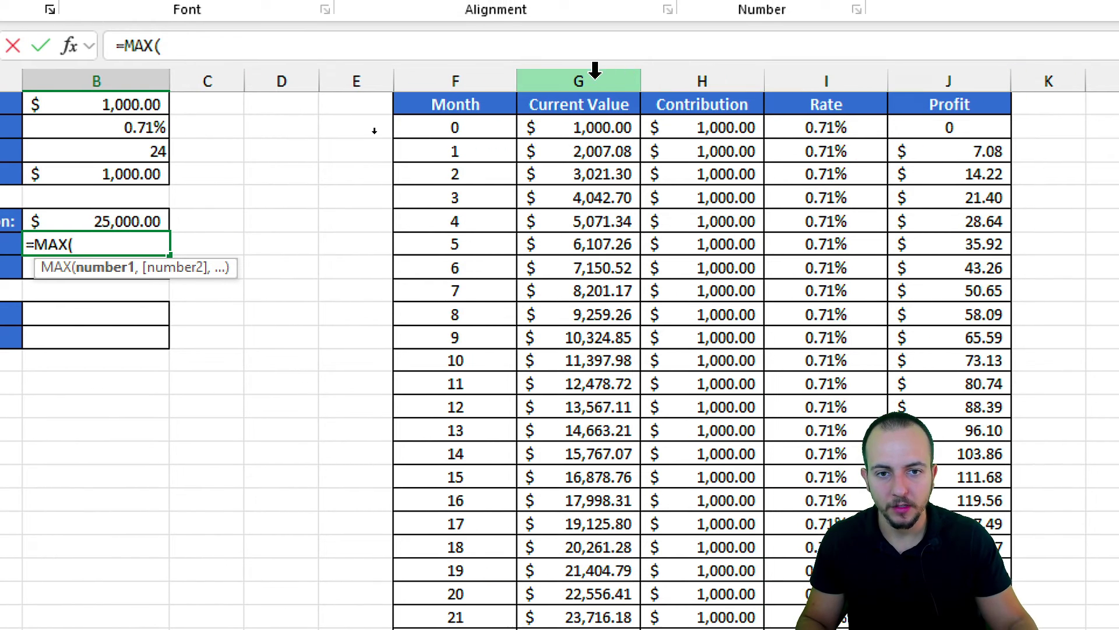
pyautogui.click(589, 75)
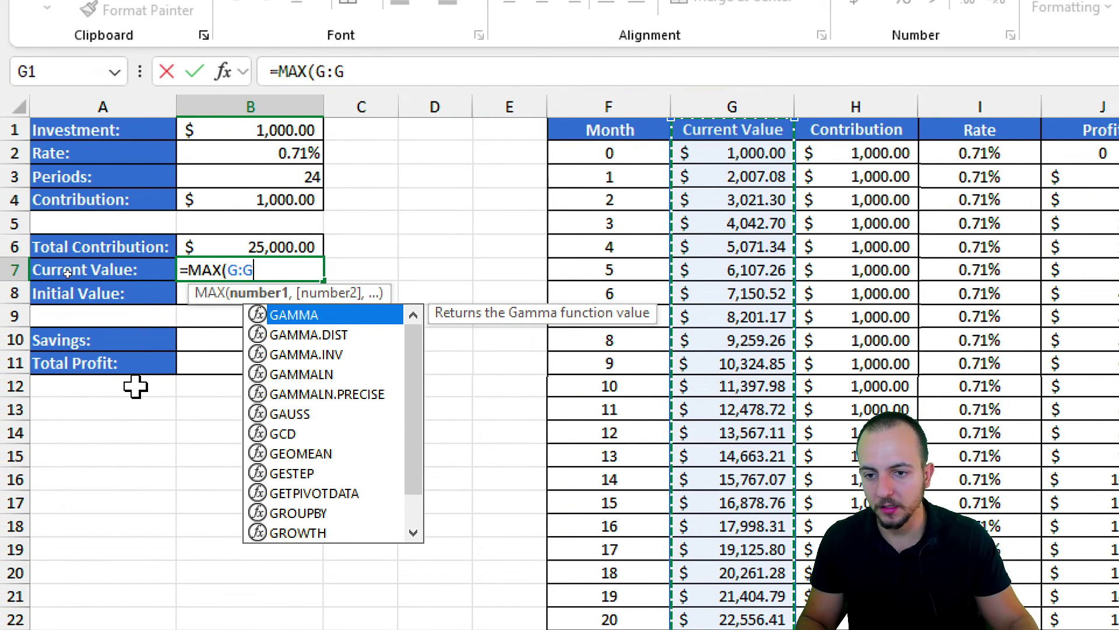
pyautogui.press('Return')
pyautogui.click(268, 270)
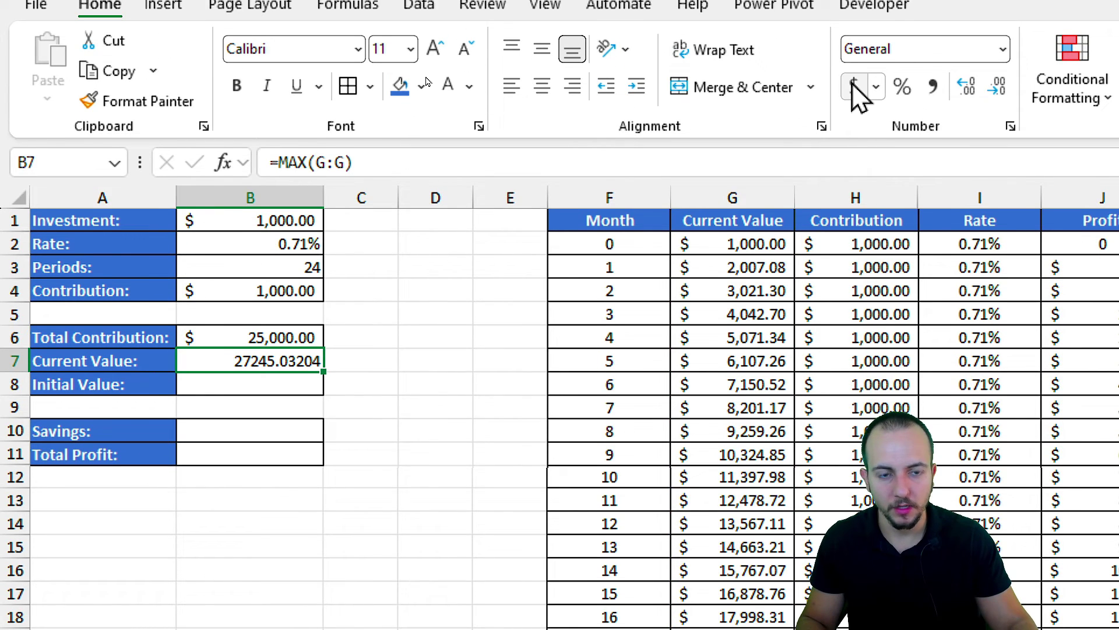
pyautogui.click(854, 87)
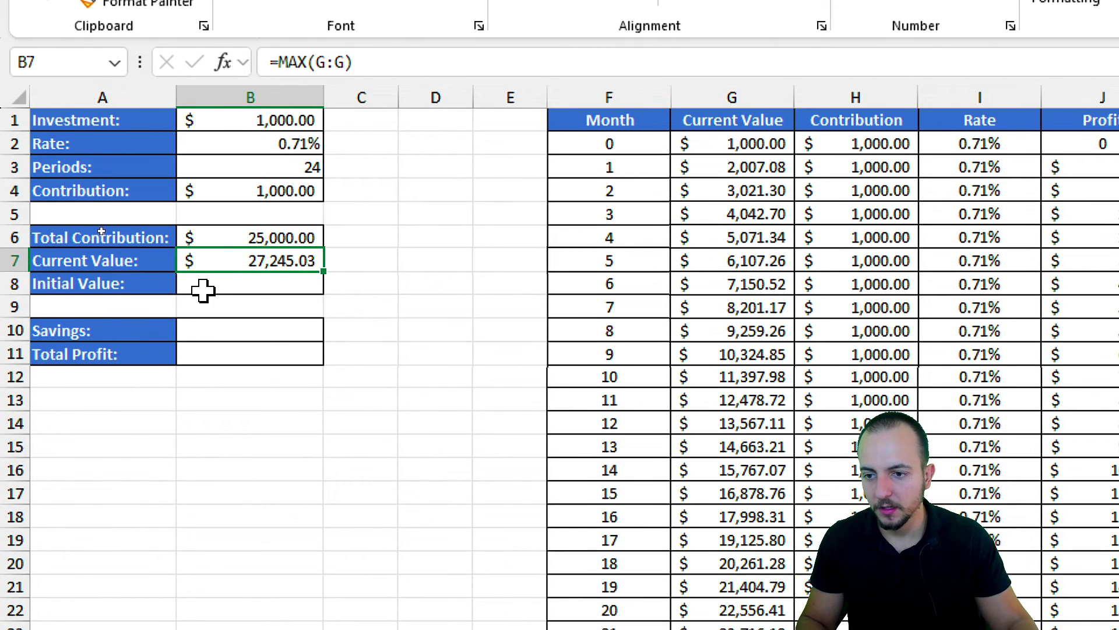
# Link the initial value in B8 to the month 0 current value in G2.
pyautogui.click(287, 384)
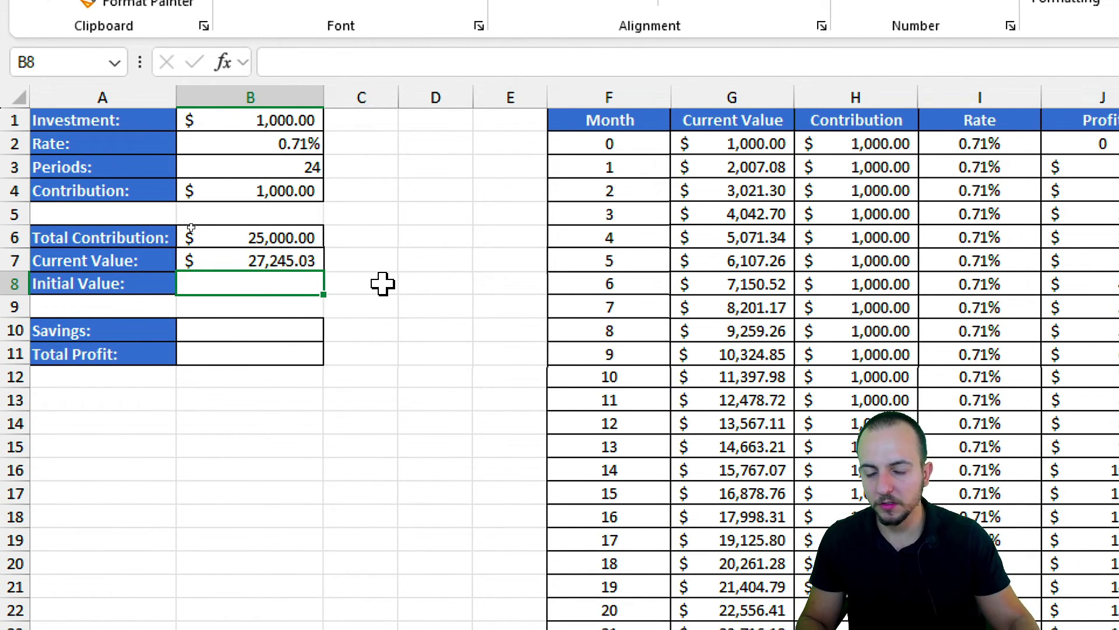
pyautogui.write('=')
pyautogui.click(702, 145)
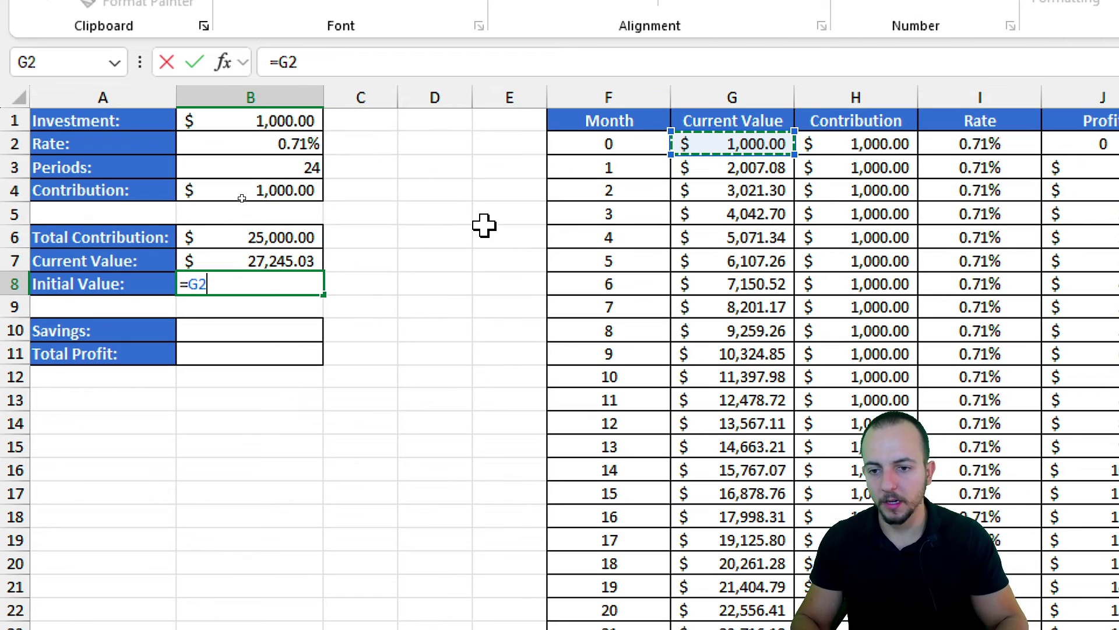
pyautogui.press('Return')
# Examine the Contribution column and the month 0 current value as the components of the savings figure.
pyautogui.click(274, 328)
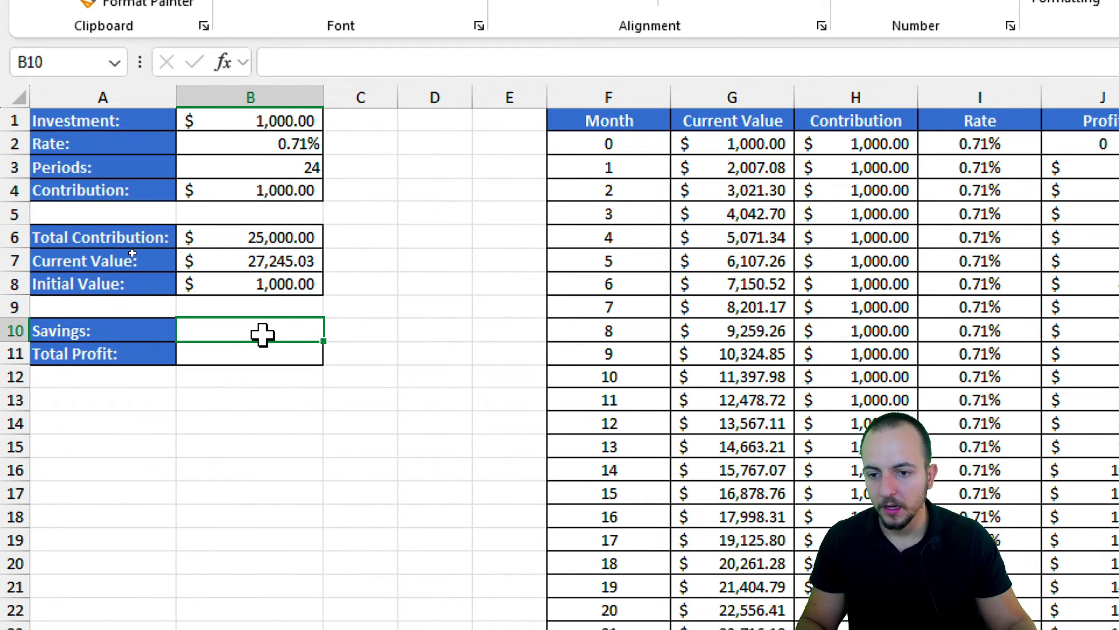
pyautogui.click(99, 332)
pyautogui.click(201, 330)
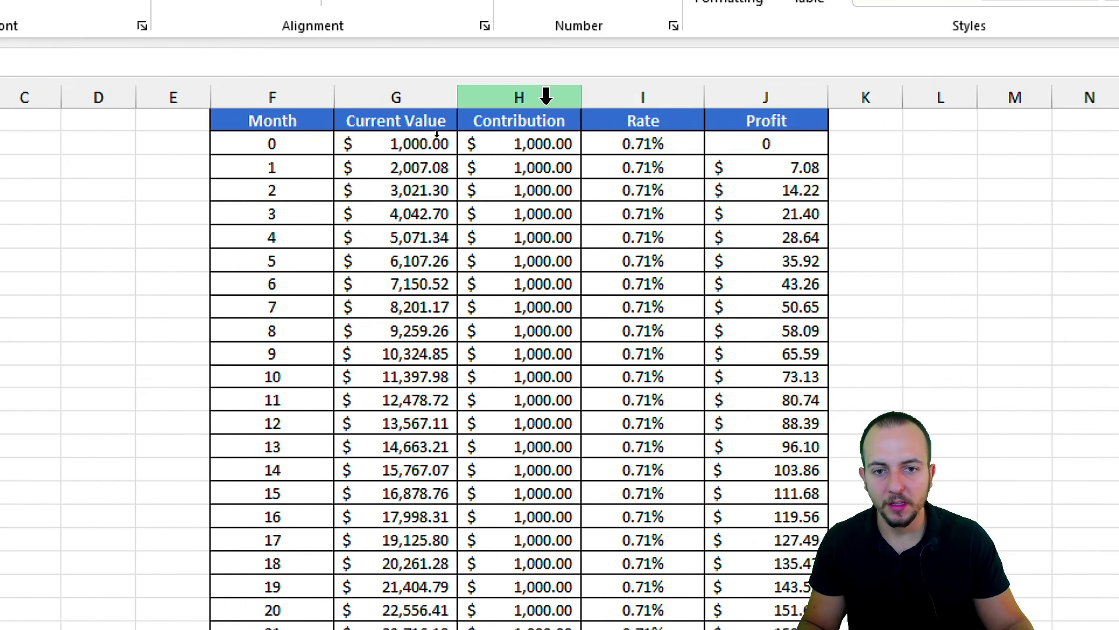
pyautogui.click(529, 94)
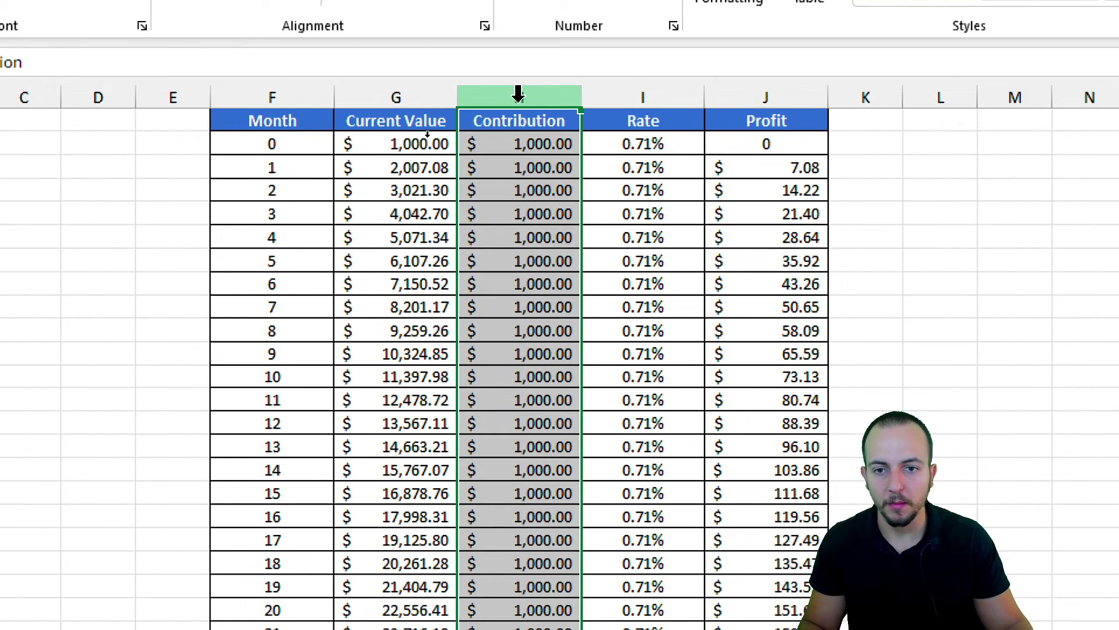
pyautogui.keyDown('ctrl'); pyautogui.click(415, 144); pyautogui.keyUp('ctrl')
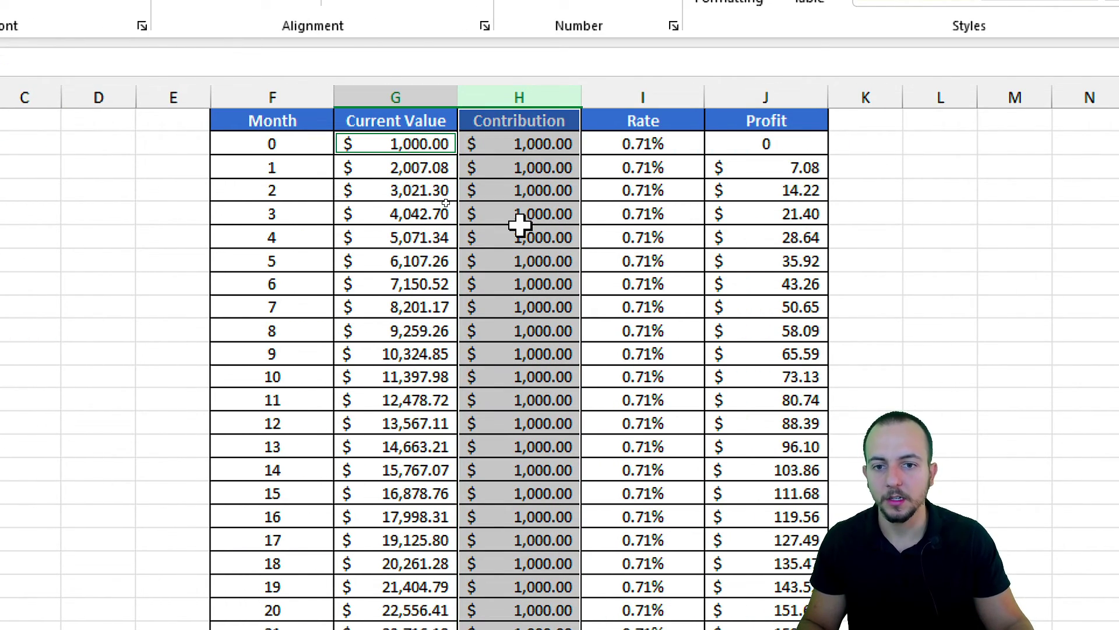
pyautogui.click(423, 146)
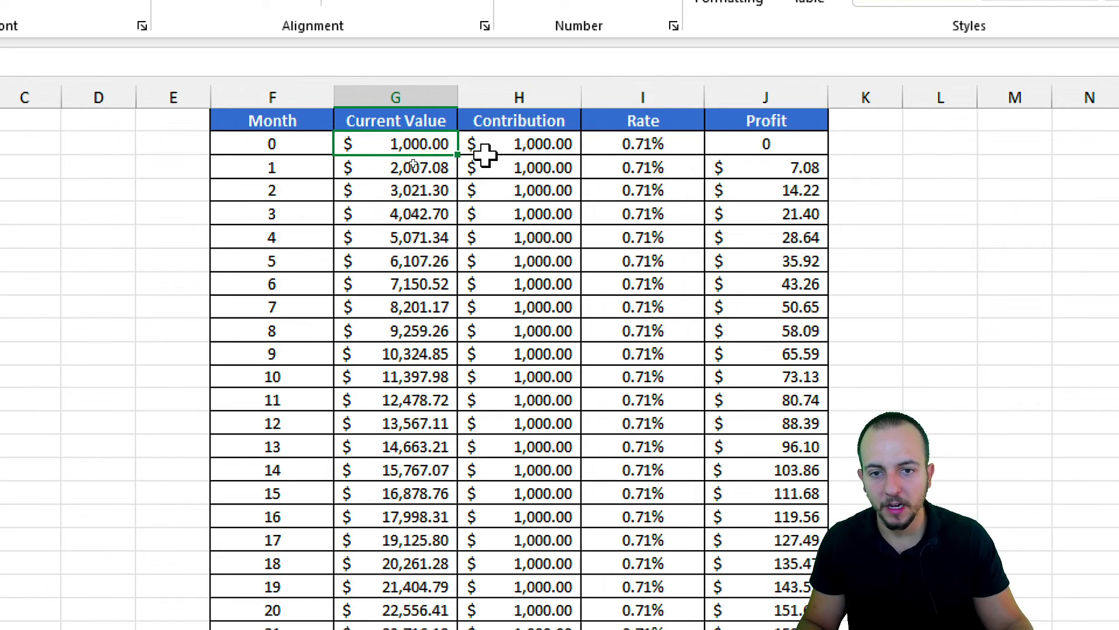
pyautogui.keyDown('shift'); pyautogui.click(530, 95); pyautogui.keyUp('shift')
pyautogui.click(534, 142)
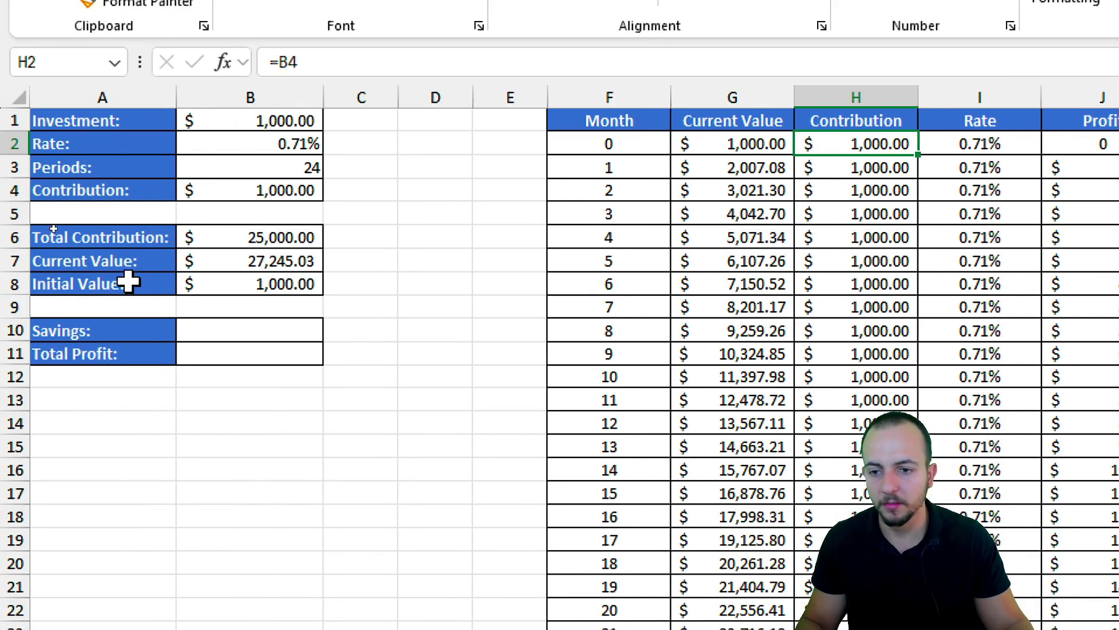
# Calculate the savings in B10 with the formula =B6+B8, adding the total contribution and initial value.
pyautogui.click(210, 310)
pyautogui.write('=')
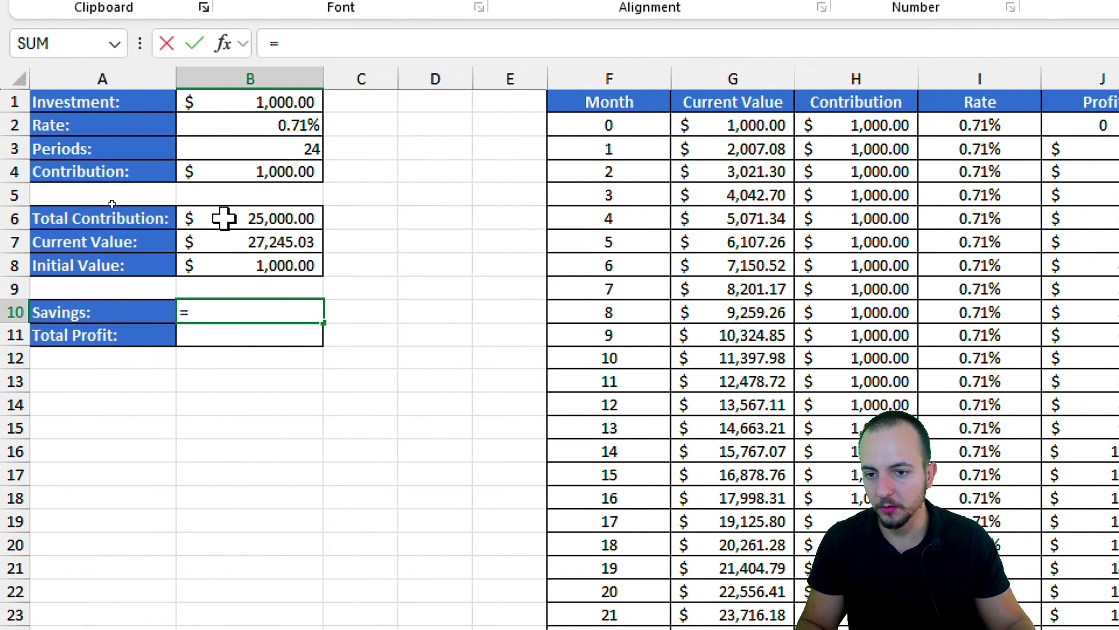
pyautogui.click(224, 218)
pyautogui.write('+')
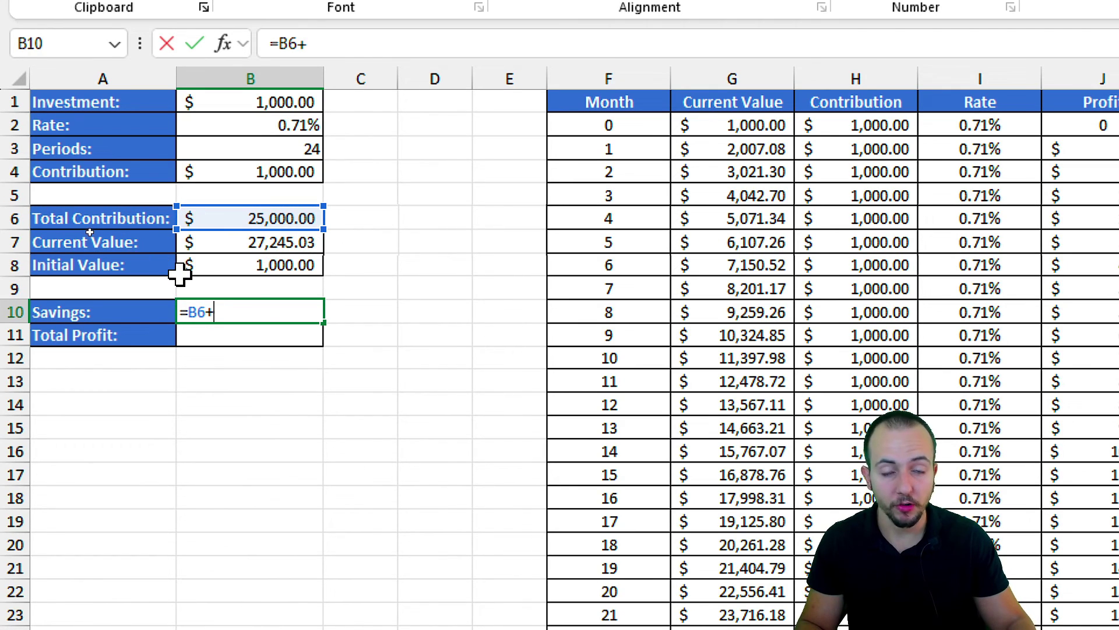
pyautogui.click(209, 269)
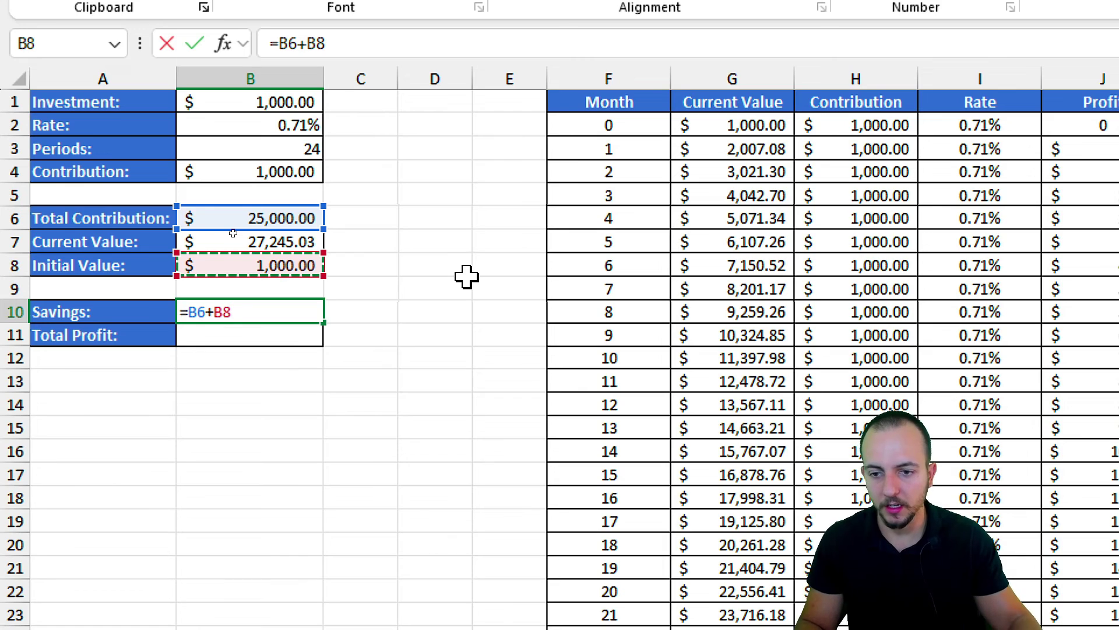
pyautogui.press('Return')
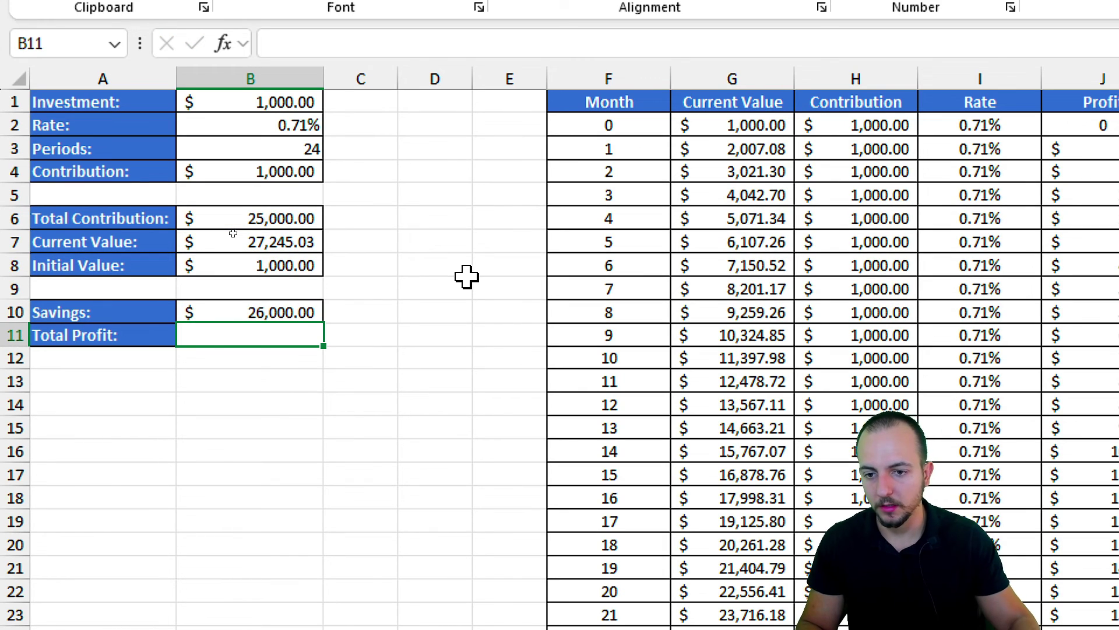
pyautogui.click(226, 310)
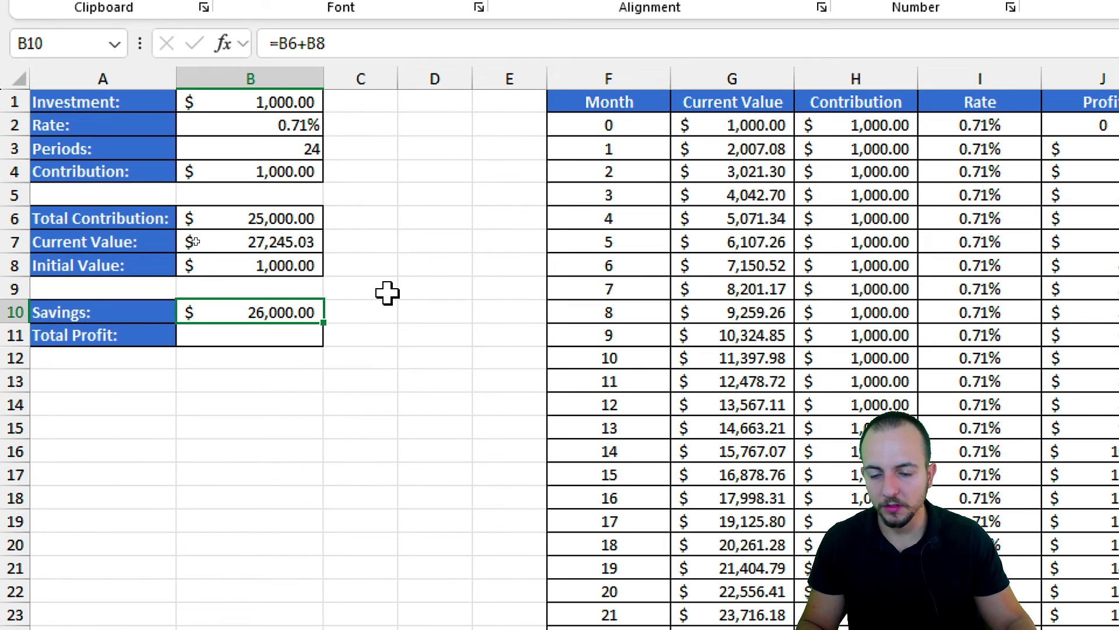
# Calculate the total profit in B11 with a SUM formula over J:J and apply the dollar accounting format.
pyautogui.click(263, 336)
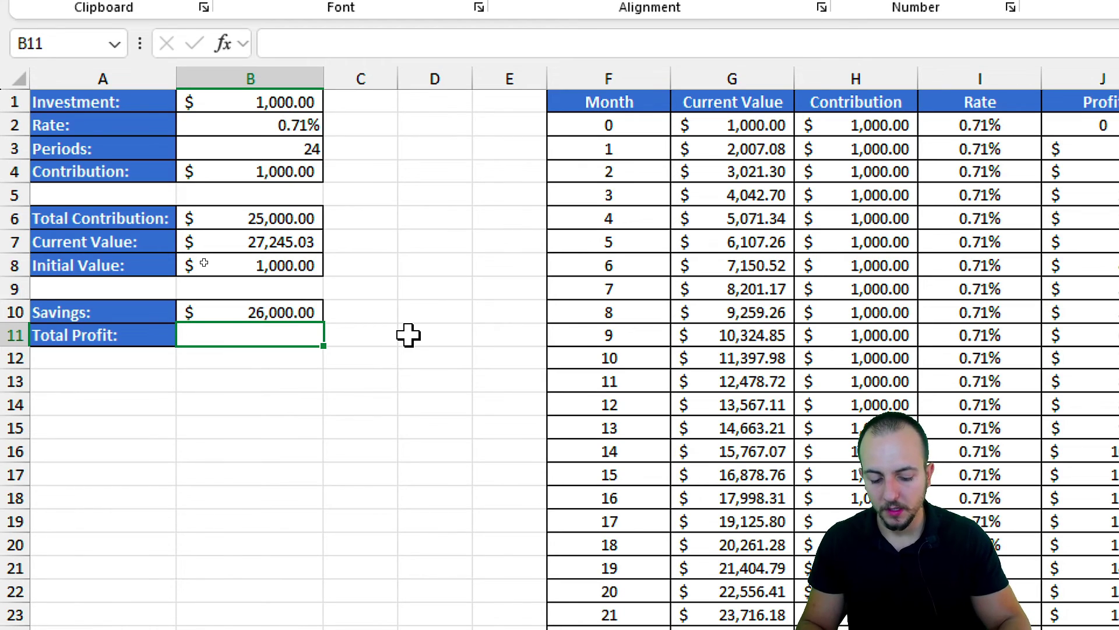
pyautogui.write('=sum')
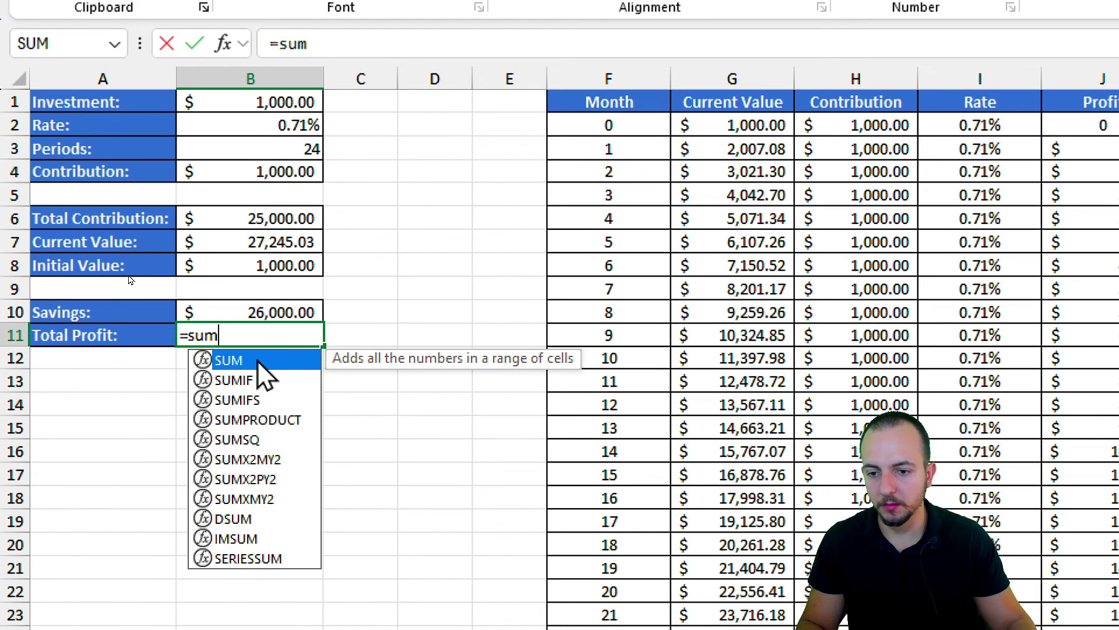
pyautogui.doubleClick(257, 362)
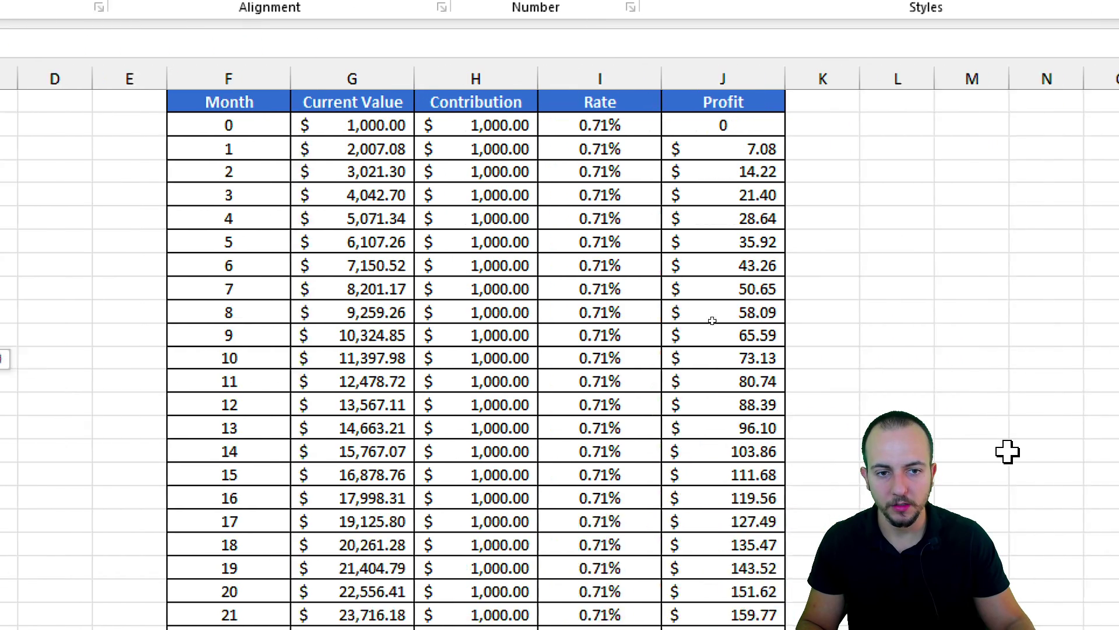
pyautogui.click(734, 79)
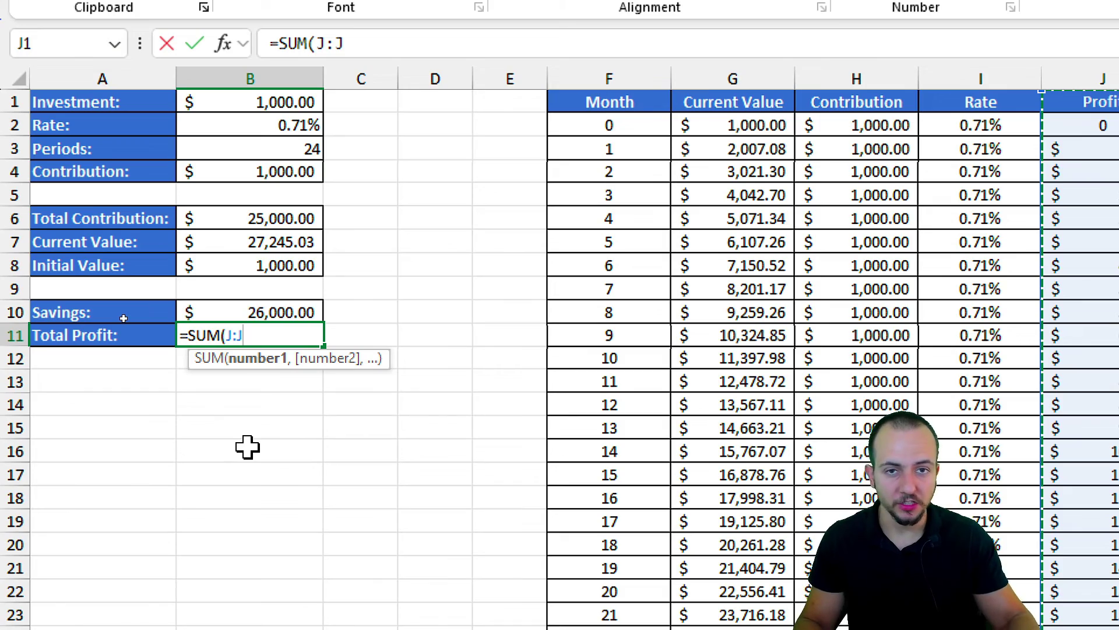
pyautogui.press('Return')
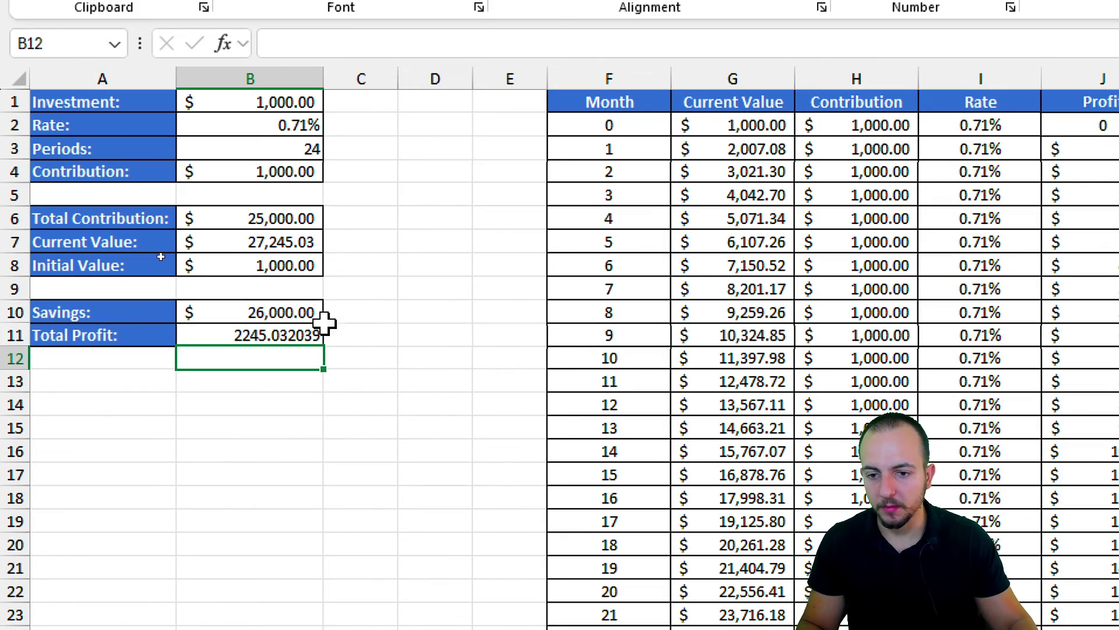
pyautogui.click(292, 334)
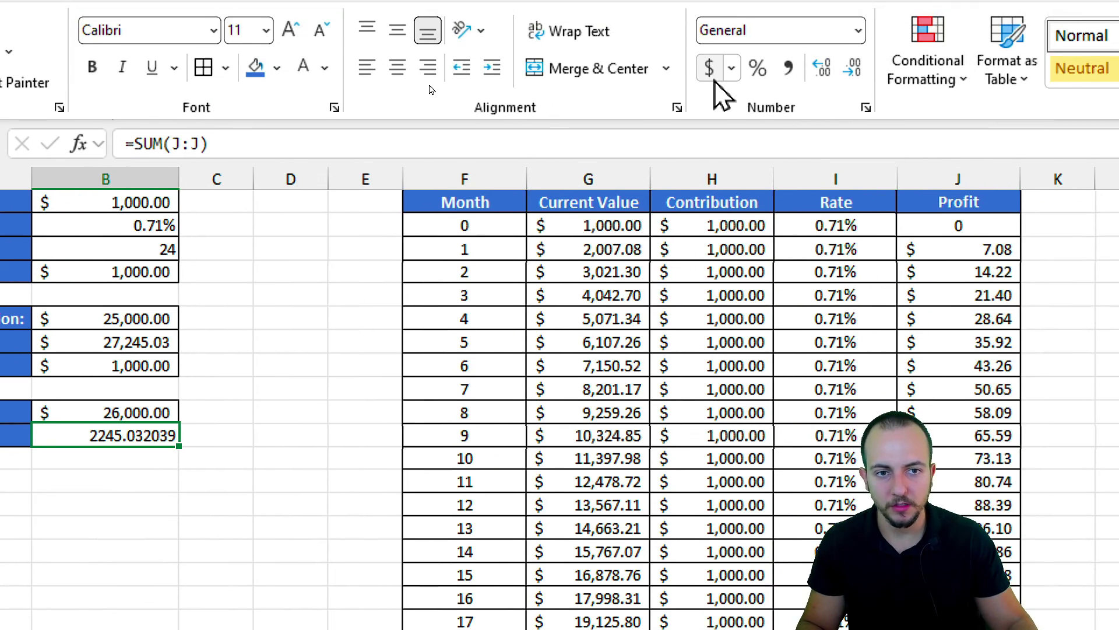
pyautogui.click(710, 58)
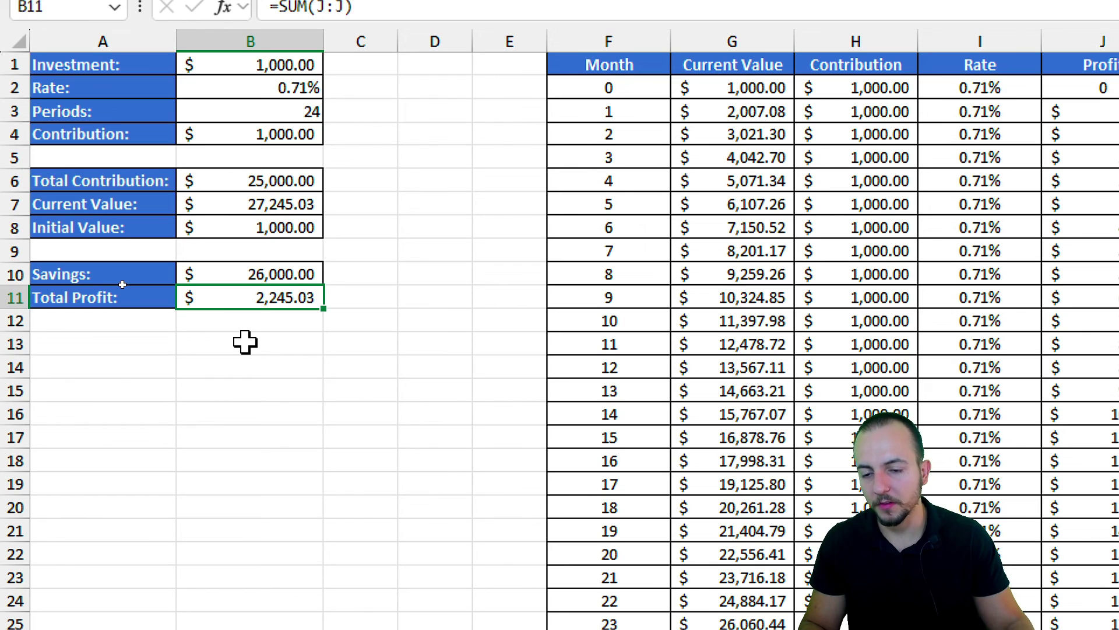
pyautogui.click(245, 342)
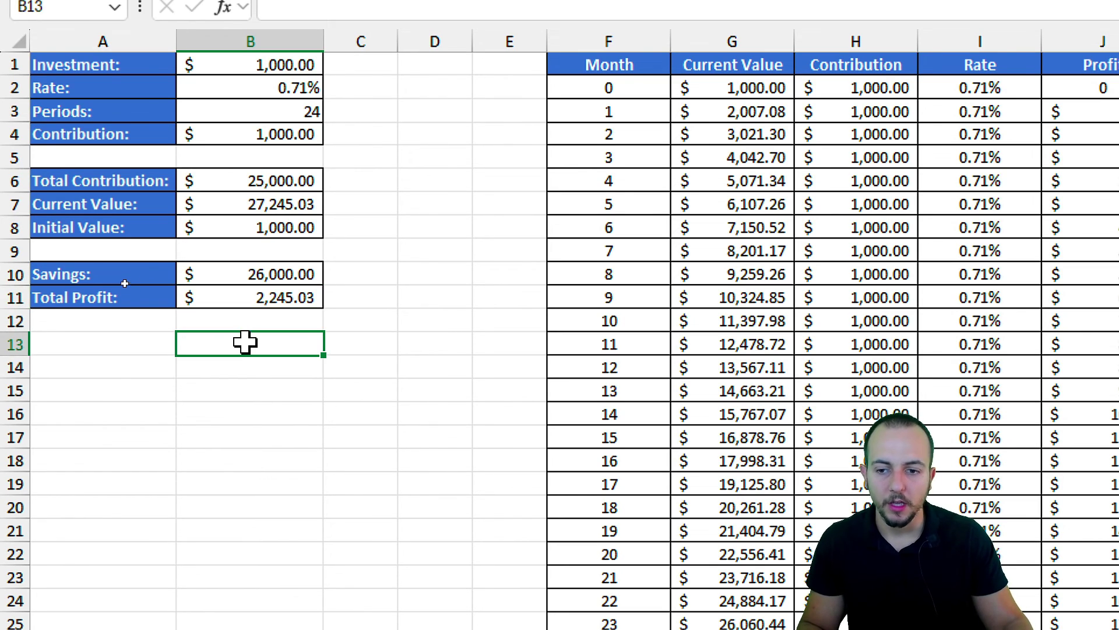
pyautogui.click(238, 298)
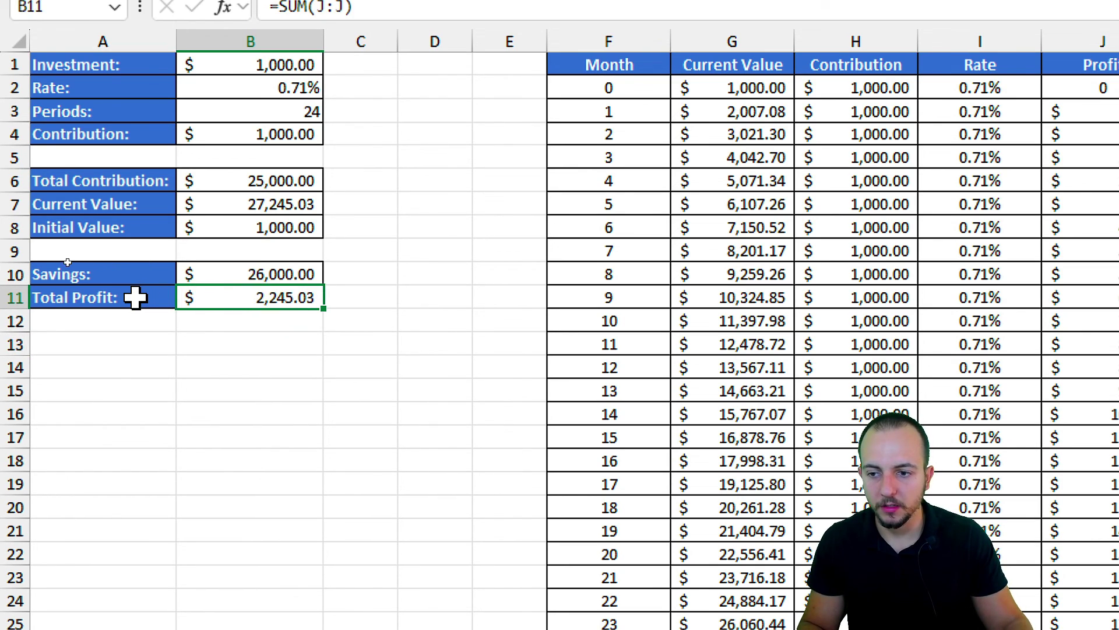
# Cross-check the total profit in B13 with the formula =B7-B6, subtracting the total contribution from the current value.
pyautogui.moveTo(132, 295); pyautogui.dragTo(243, 290)
pyautogui.click(248, 289)
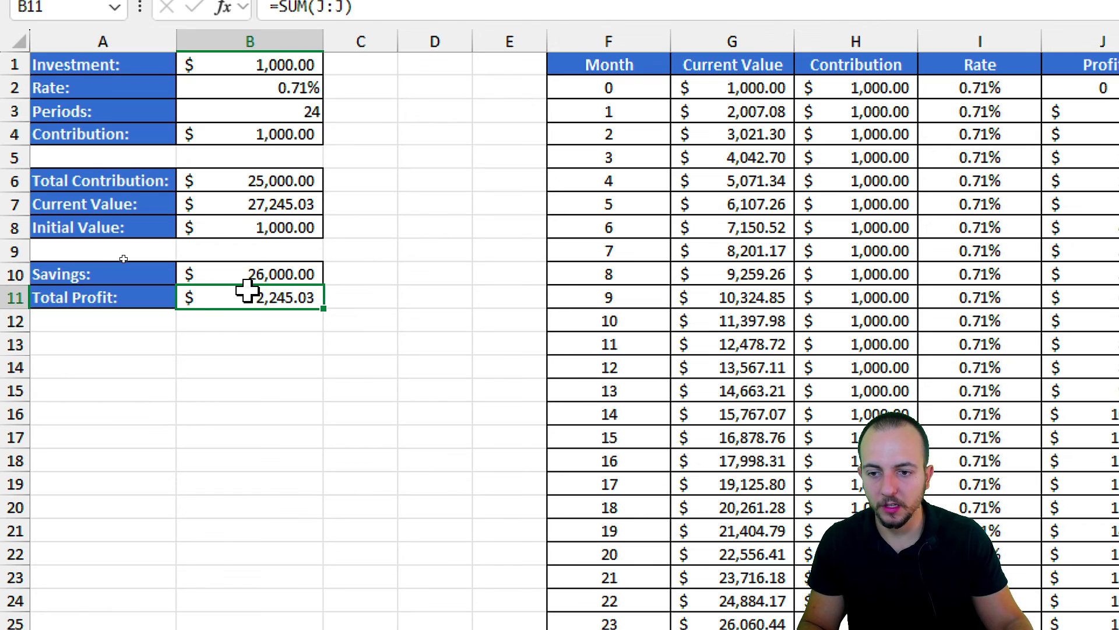
pyautogui.click(260, 345)
pyautogui.write('=')
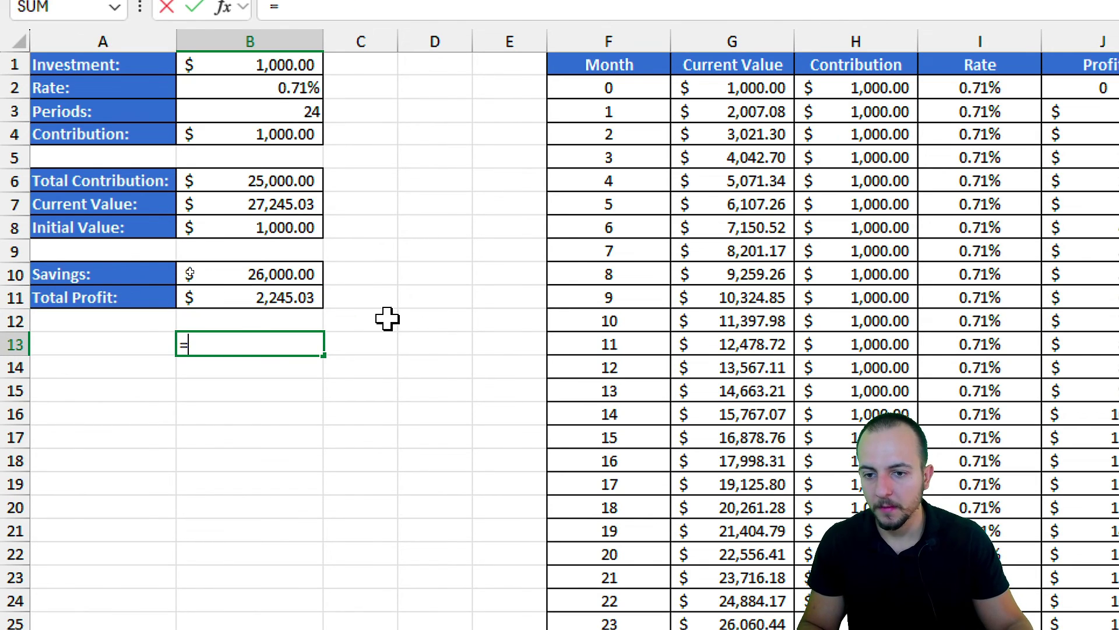
pyautogui.click(259, 204)
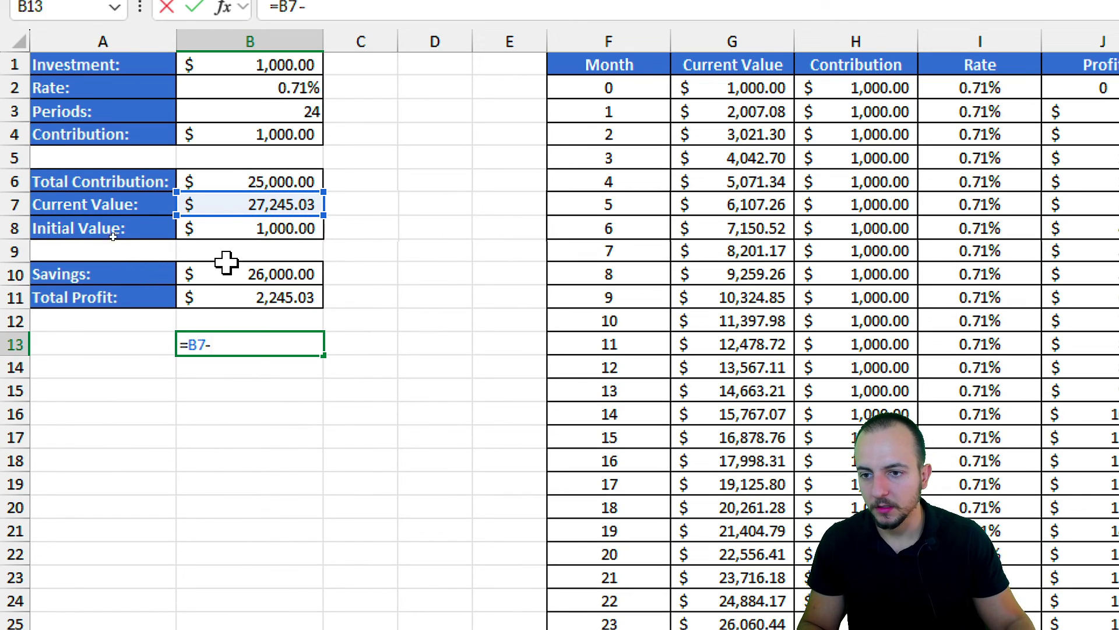
pyautogui.click(231, 179)
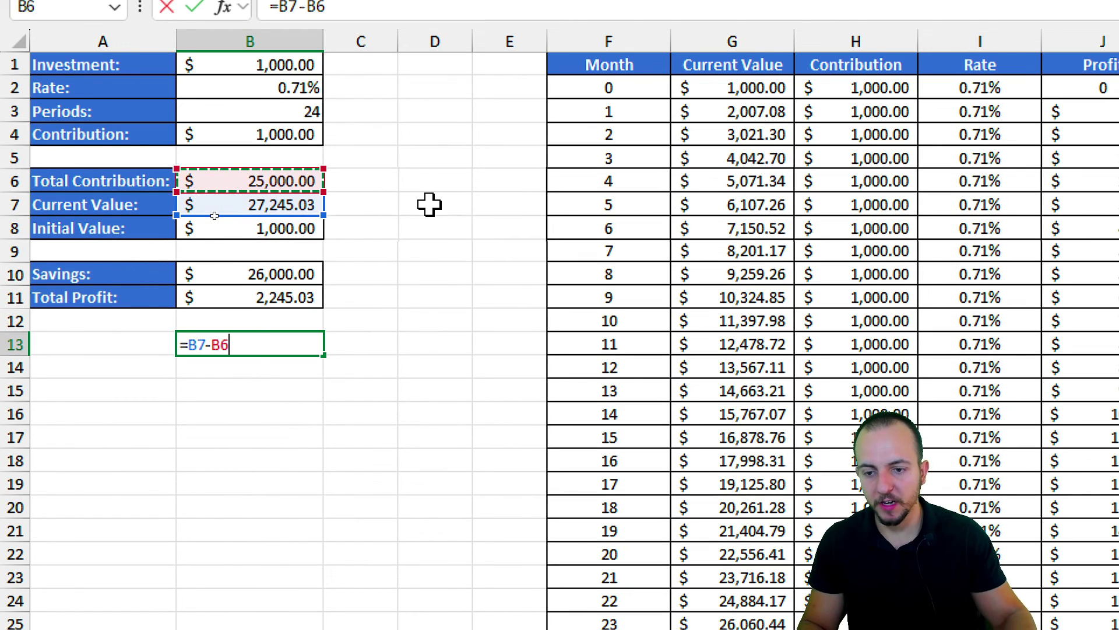
pyautogui.press('Return')
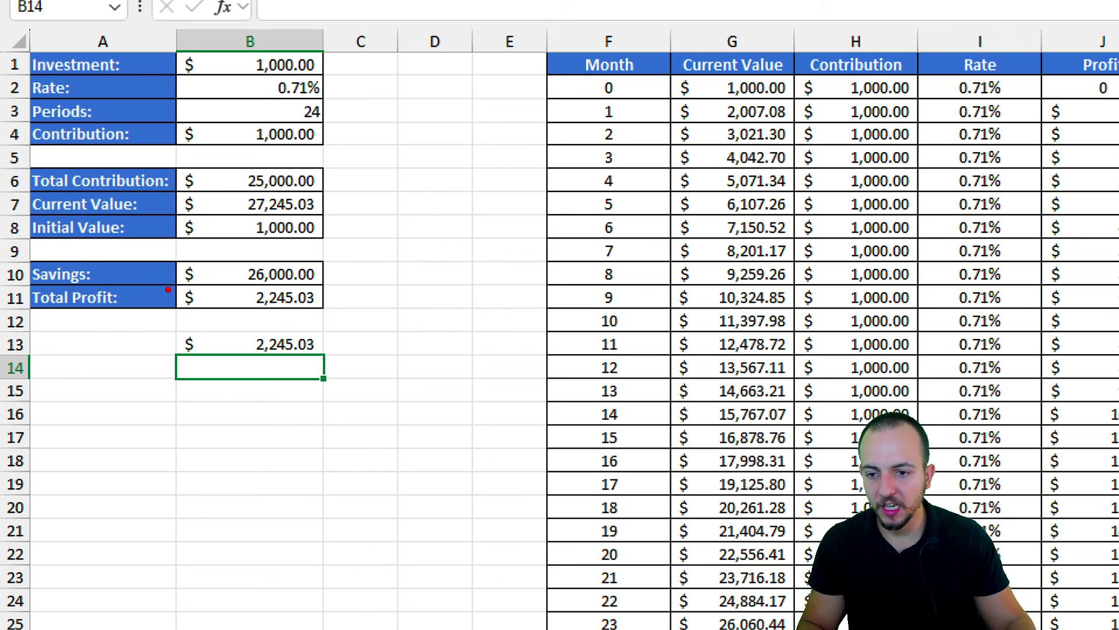
pyautogui.moveTo(168, 281); pyautogui.dragTo(368, 360)
pyautogui.press('Escape')
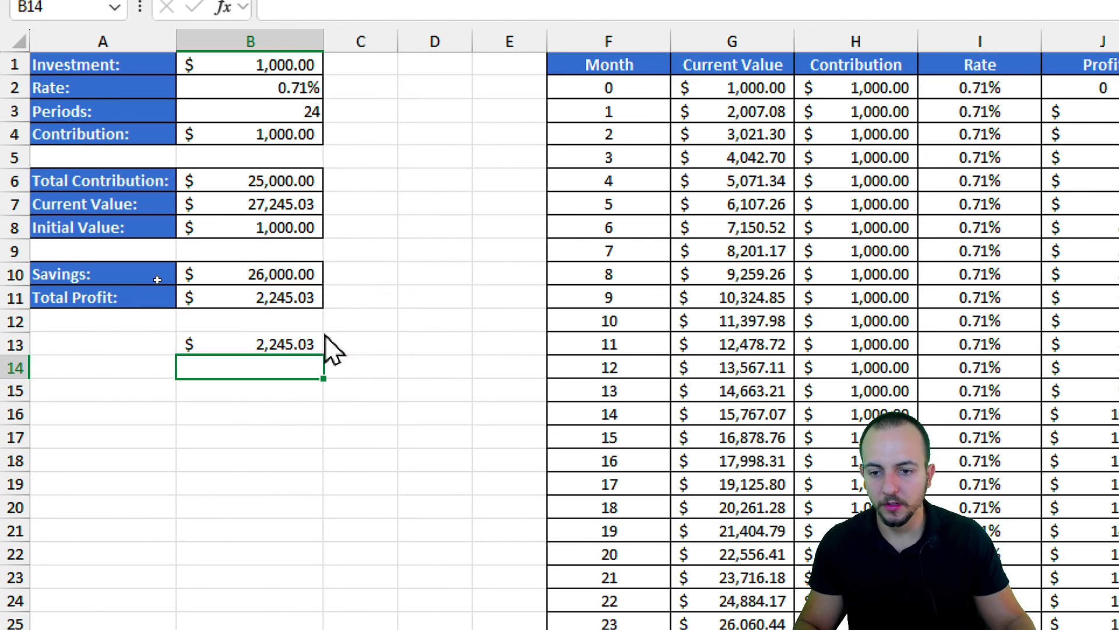
# Clear B11:B13 and recalculate the total profit in B11 with the formula =B7-B6.
pyautogui.moveTo(291, 339); pyautogui.dragTo(295, 304)
pyautogui.press('Delete')
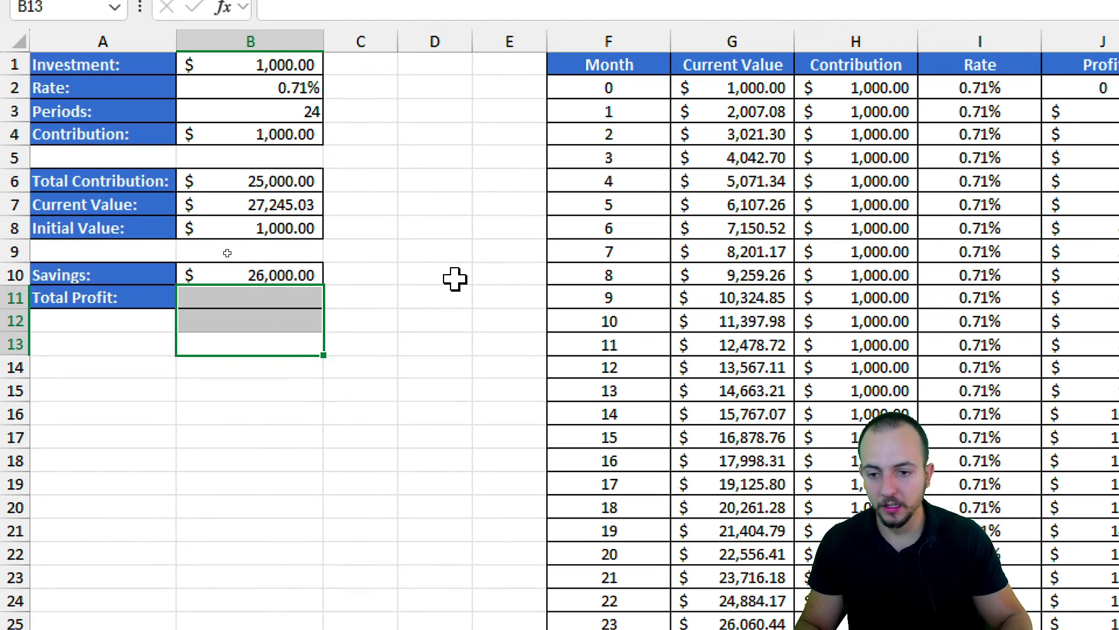
pyautogui.click(292, 300)
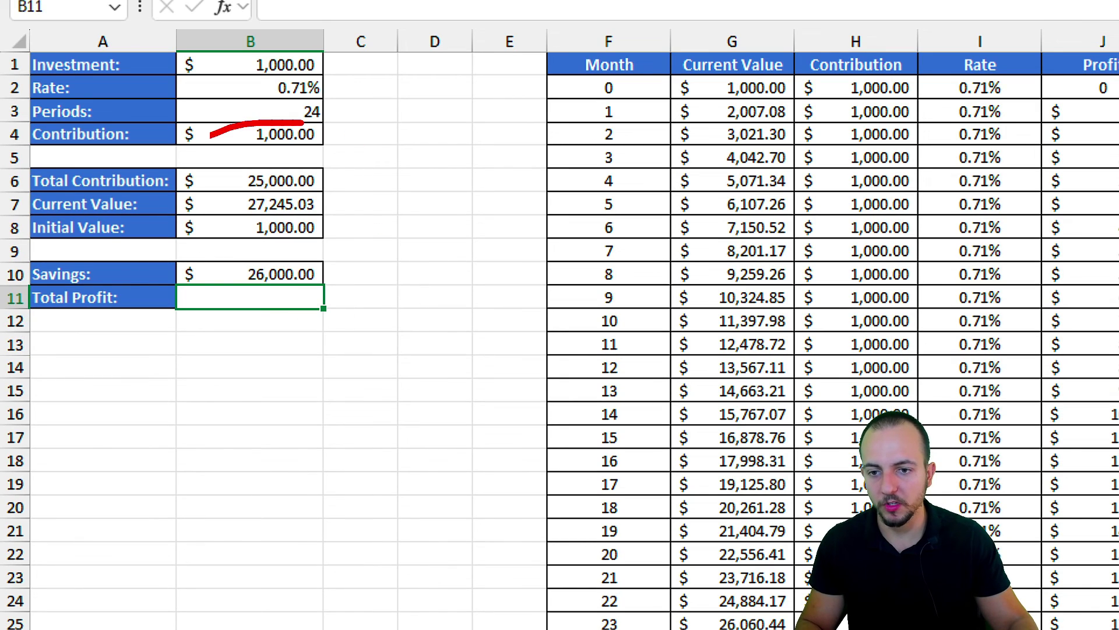
pyautogui.moveTo(302, 123); pyautogui.dragTo(238, 130)
pyautogui.press('Escape')
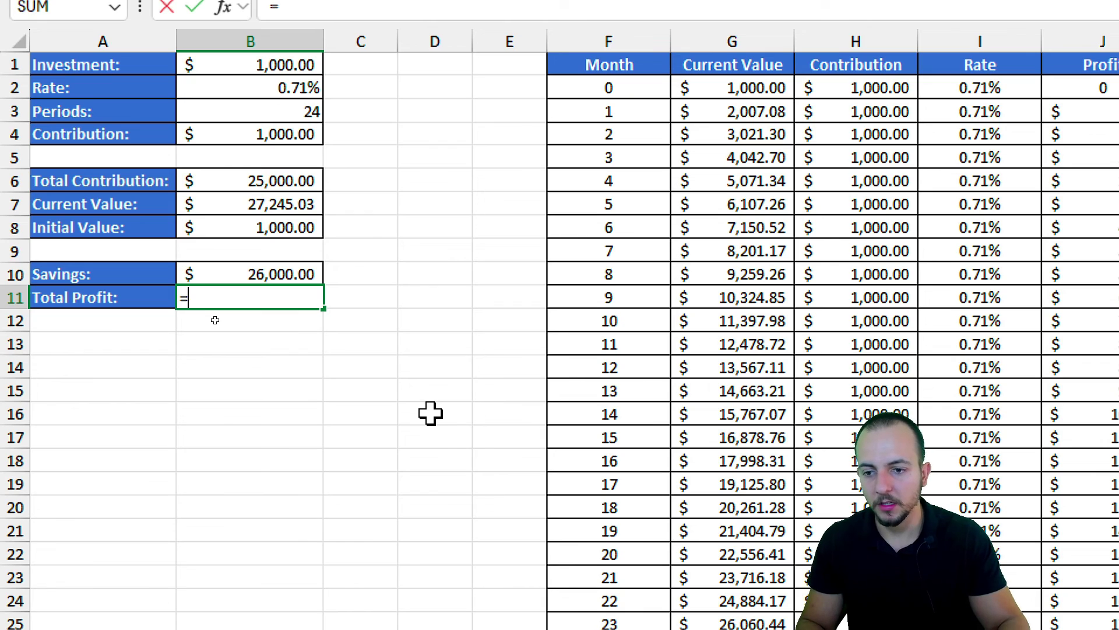
pyautogui.click(211, 214)
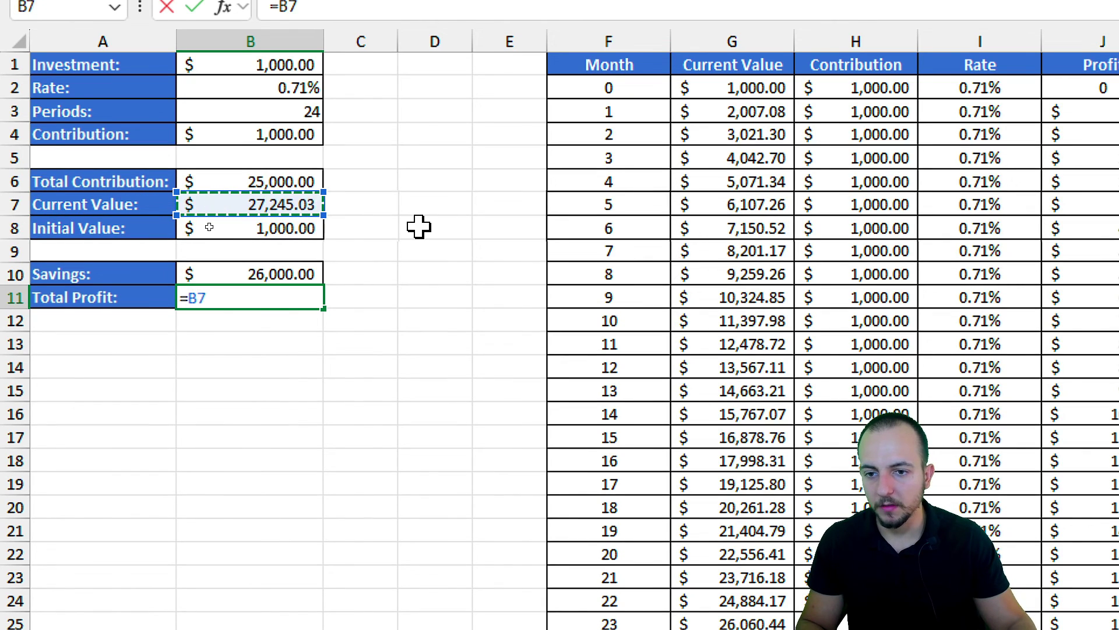
pyautogui.click(218, 180)
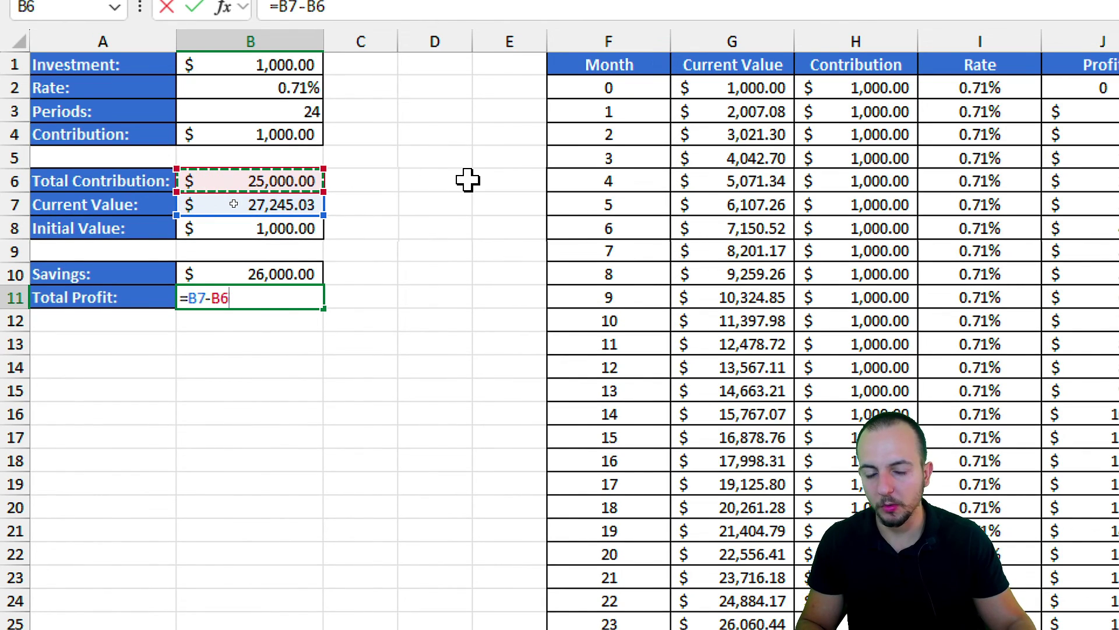
pyautogui.press('Return')
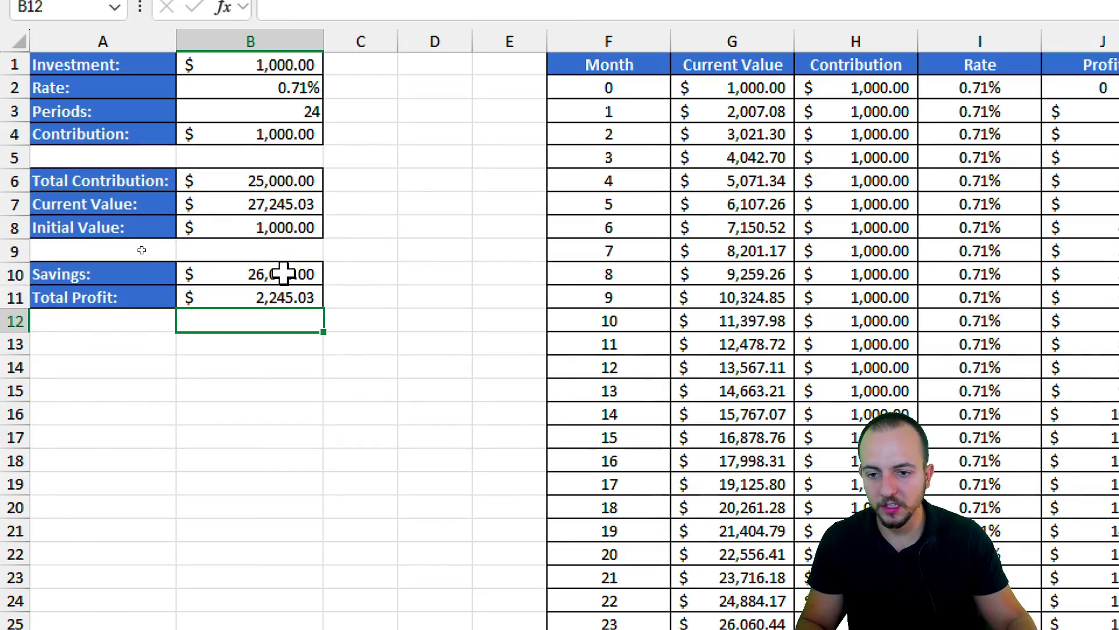
pyautogui.moveTo(283, 273); pyautogui.dragTo(297, 295)
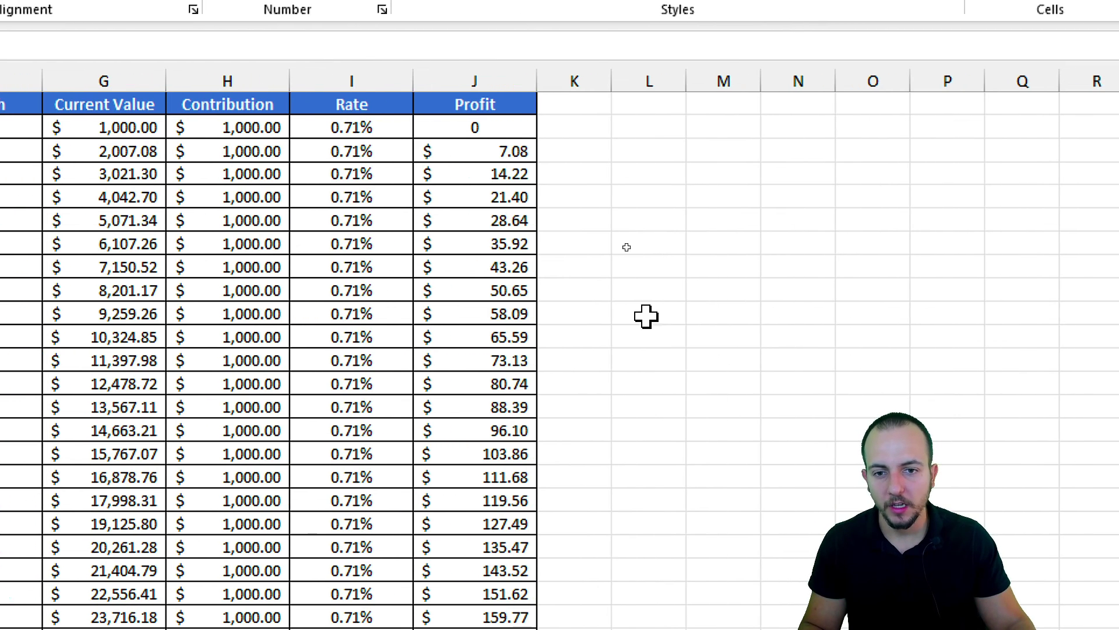
# Insert a 2-D clustered column chart of the Profit values for months 1 to 24 and place it beside the table.
pyautogui.moveTo(475, 151); pyautogui.dragTo(464, 307)
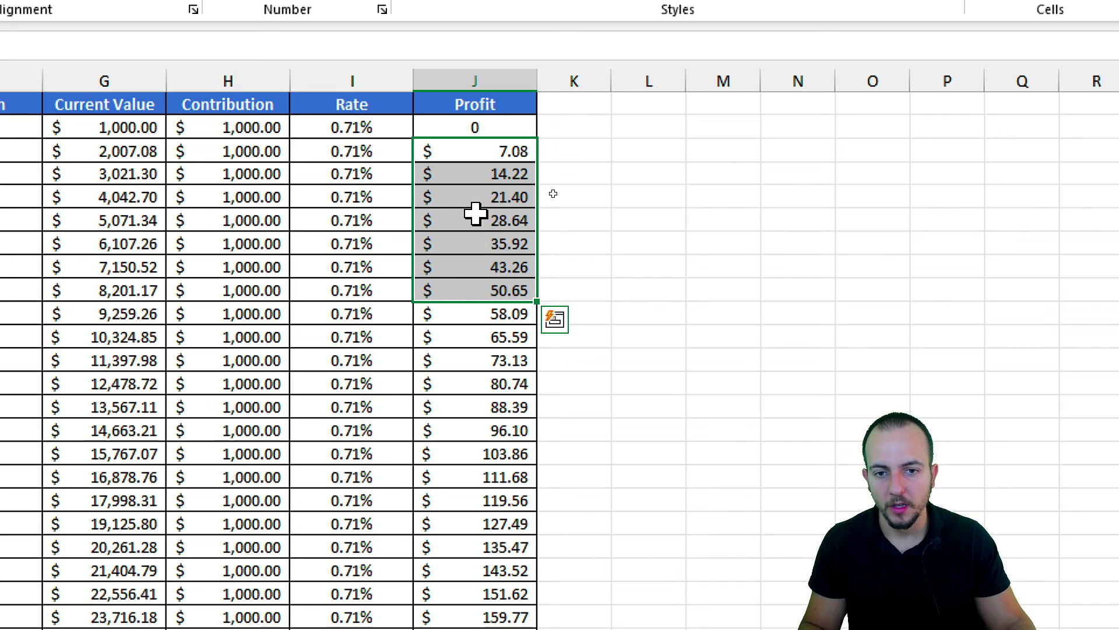
pyautogui.click(480, 153)
pyautogui.moveTo(142, 150); pyautogui.dragTo(632, 150)
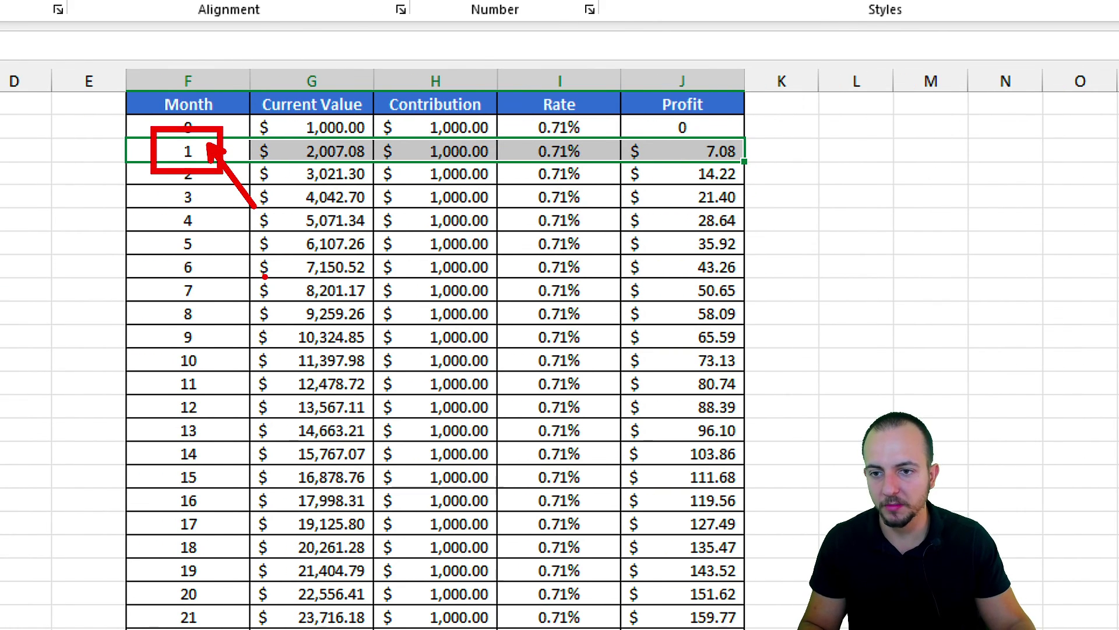
pyautogui.click(180, 124)
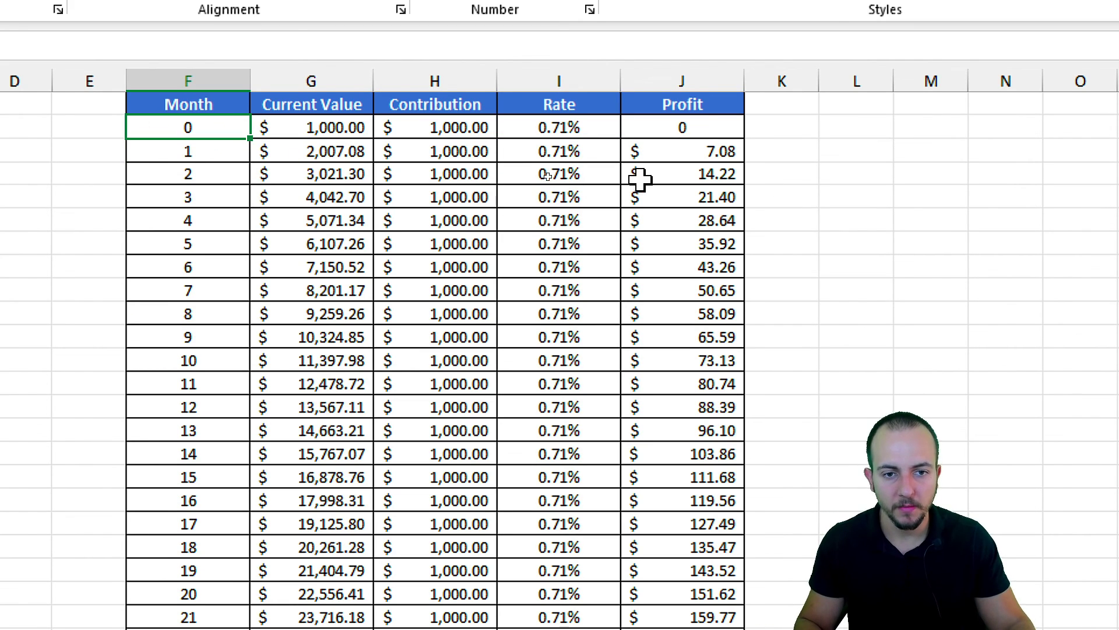
pyautogui.moveTo(700, 151)
pyautogui.mouseDown()
pyautogui.moveTo(688, 293)
pyautogui.moveTo(712, 547)
pyautogui.moveTo(699, 514)
pyautogui.mouseUp()
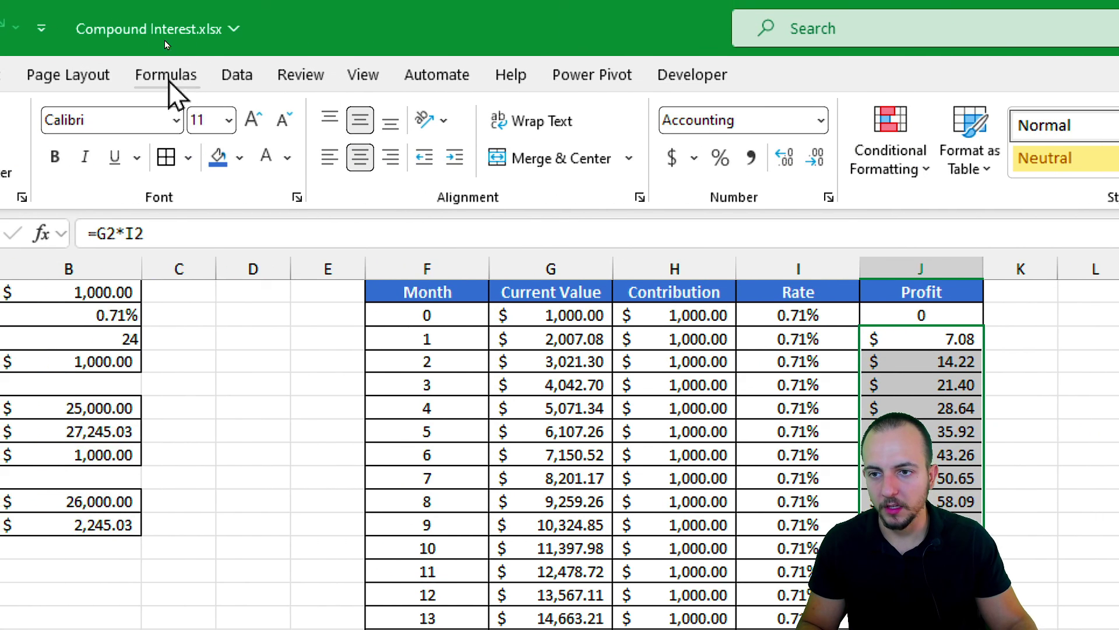
pyautogui.click(143, 72)
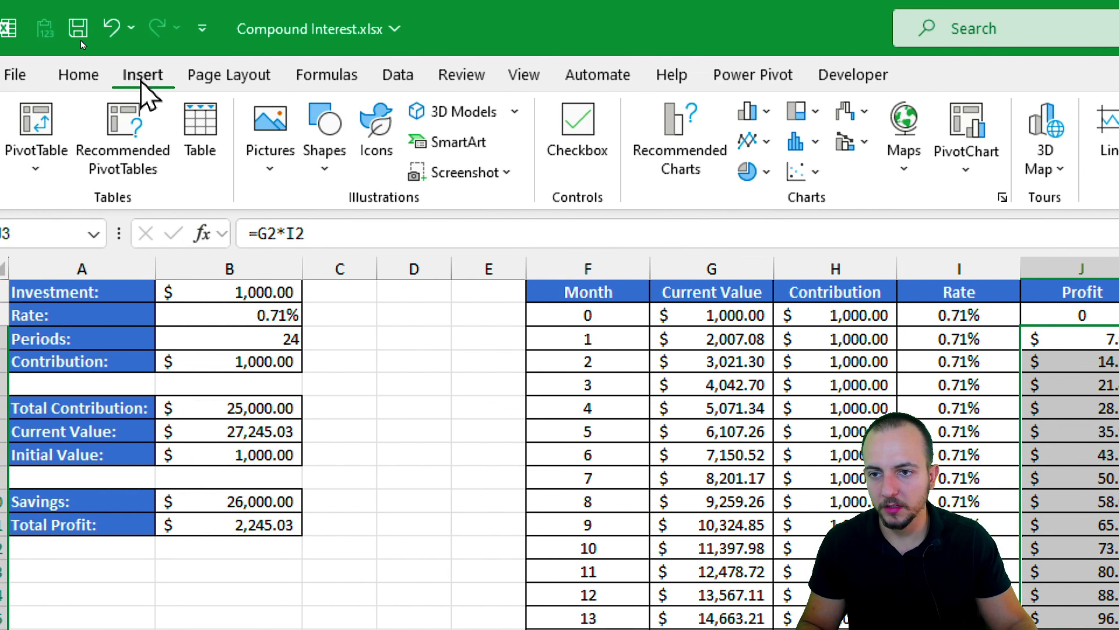
pyautogui.click(595, 111)
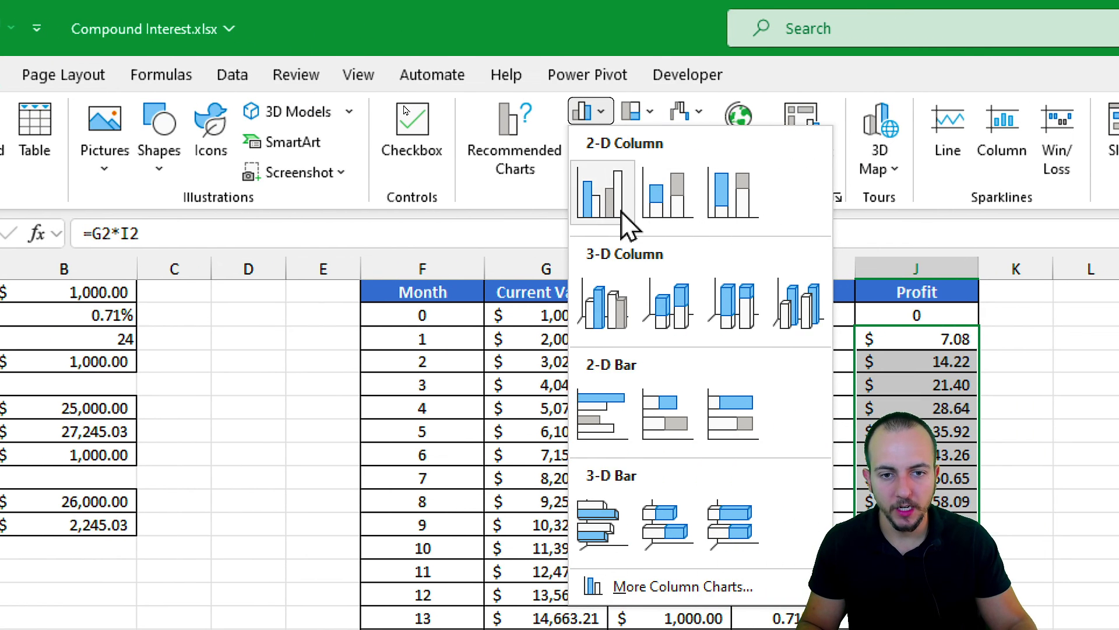
pyautogui.click(602, 192)
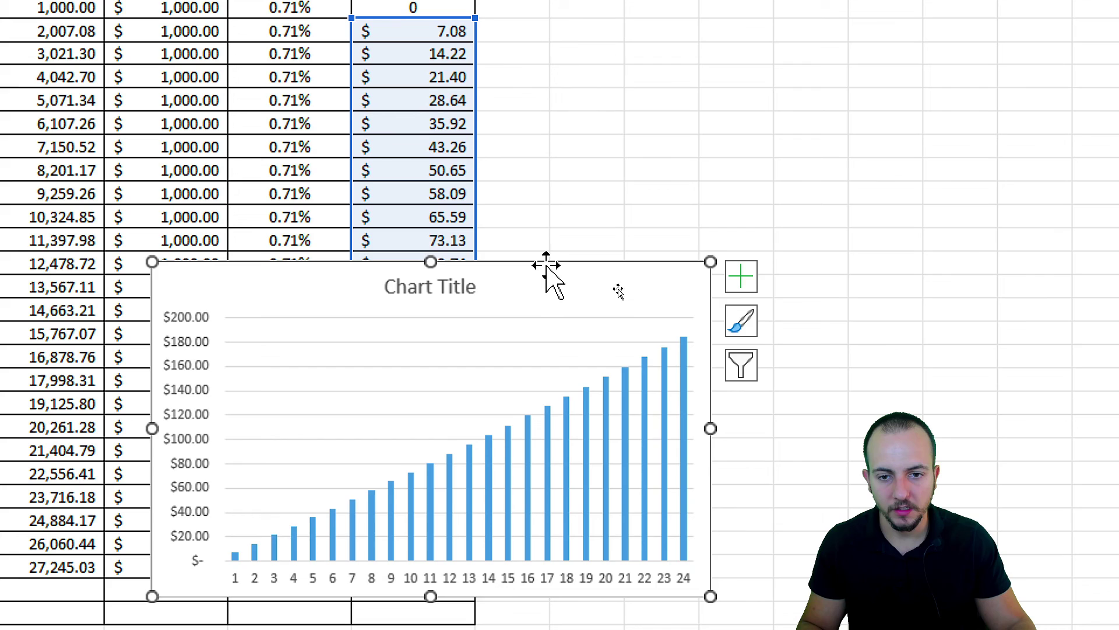
pyautogui.moveTo(546, 265); pyautogui.dragTo(796, 131)
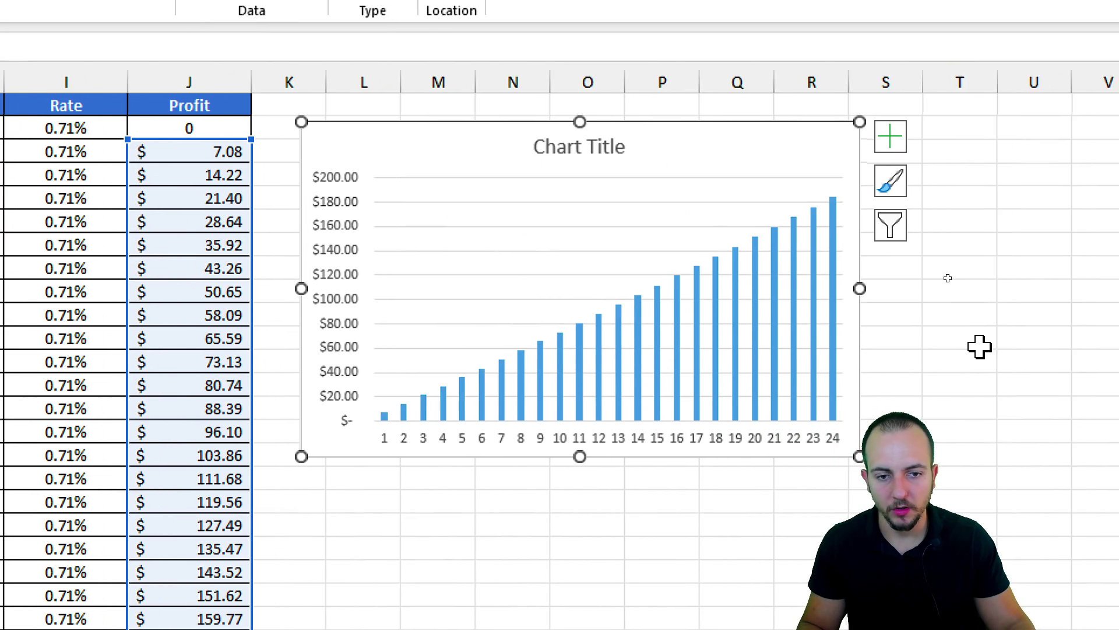
pyautogui.click(959, 290)
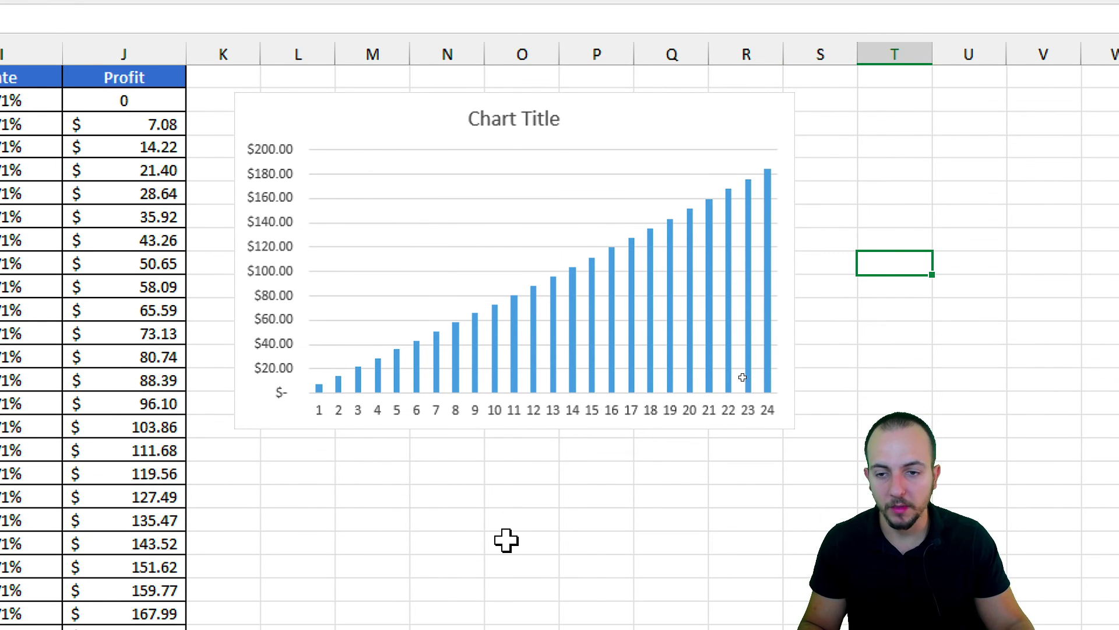
# Remove the vertical value axis and the gridlines from the profit chart.
pyautogui.click(264, 219)
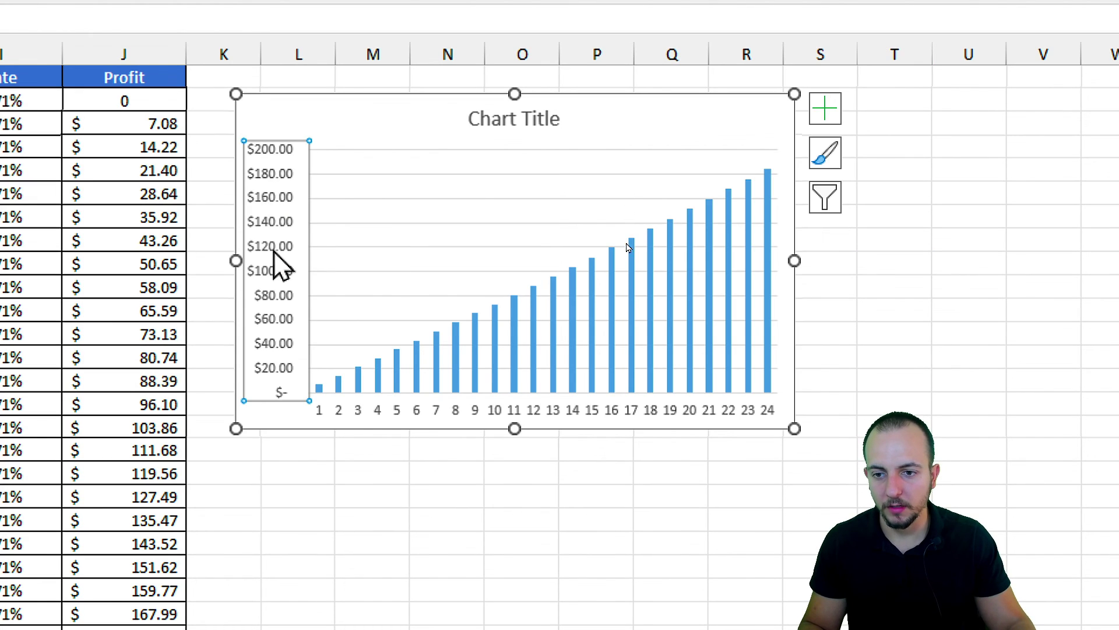
pyautogui.press('Delete')
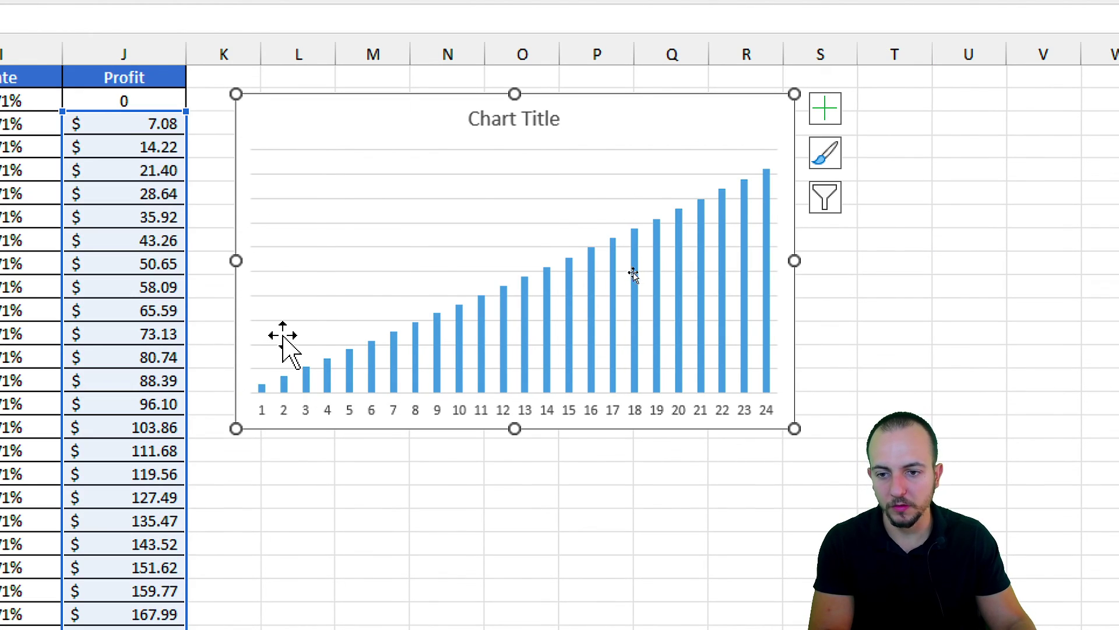
pyautogui.click(356, 273)
pyautogui.press('Delete')
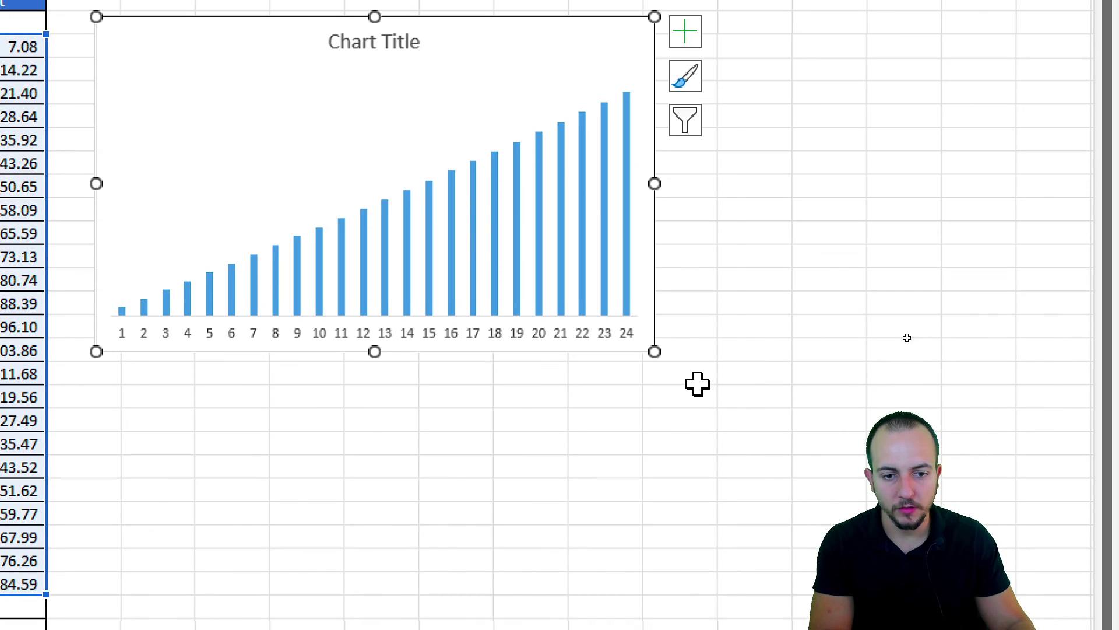
# Enlarge the profit chart and add data labels at the outside end of its columns.
pyautogui.moveTo(653, 352); pyautogui.dragTo(976, 445)
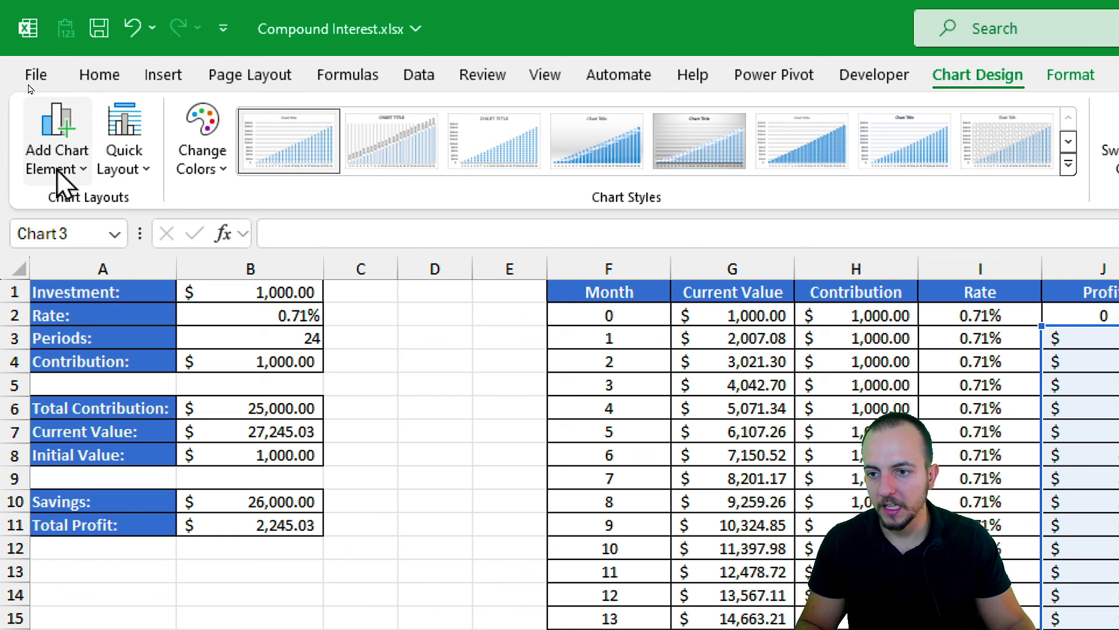
pyautogui.click(58, 172)
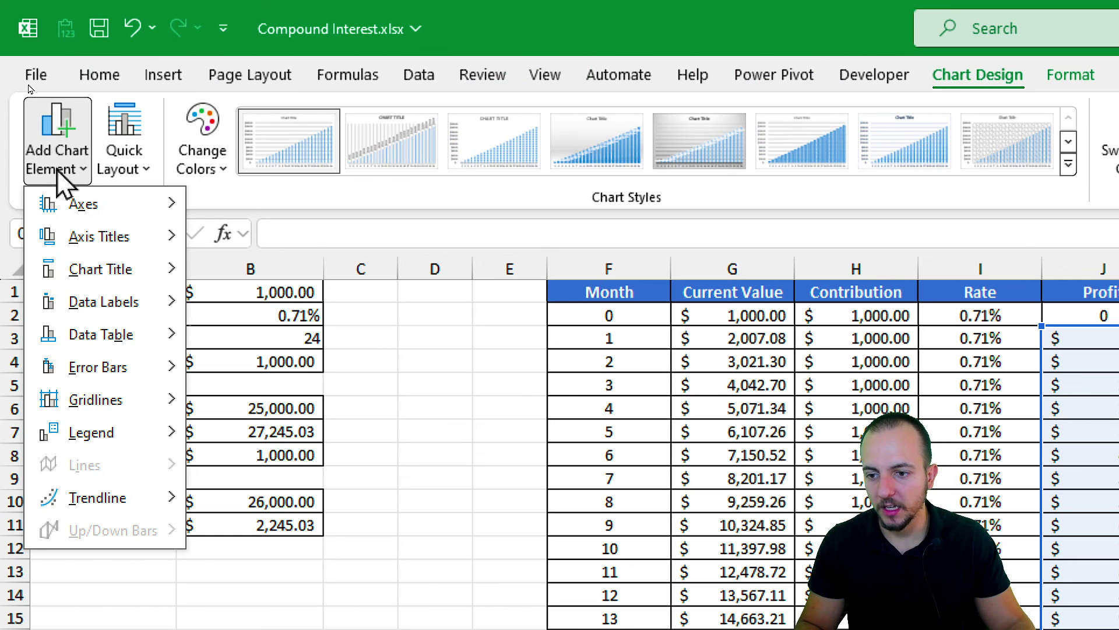
pyautogui.moveTo(80, 311)
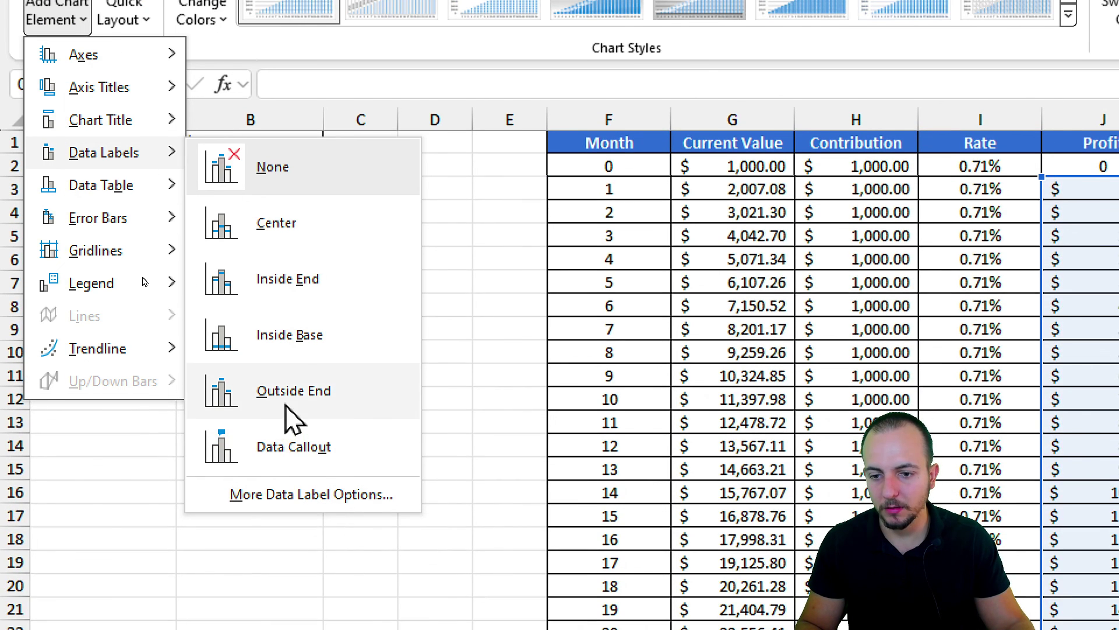
pyautogui.click(293, 430)
pyautogui.click(767, 556)
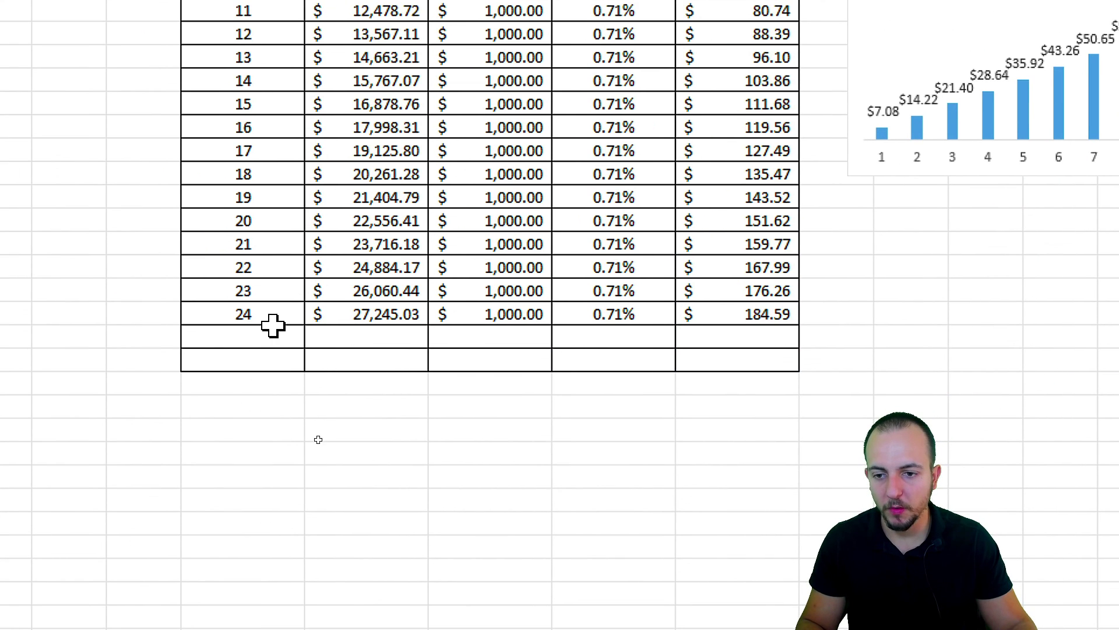
# Extend the investment table by filling the month 24 row down through month 36.
pyautogui.moveTo(272, 318); pyautogui.dragTo(715, 313)
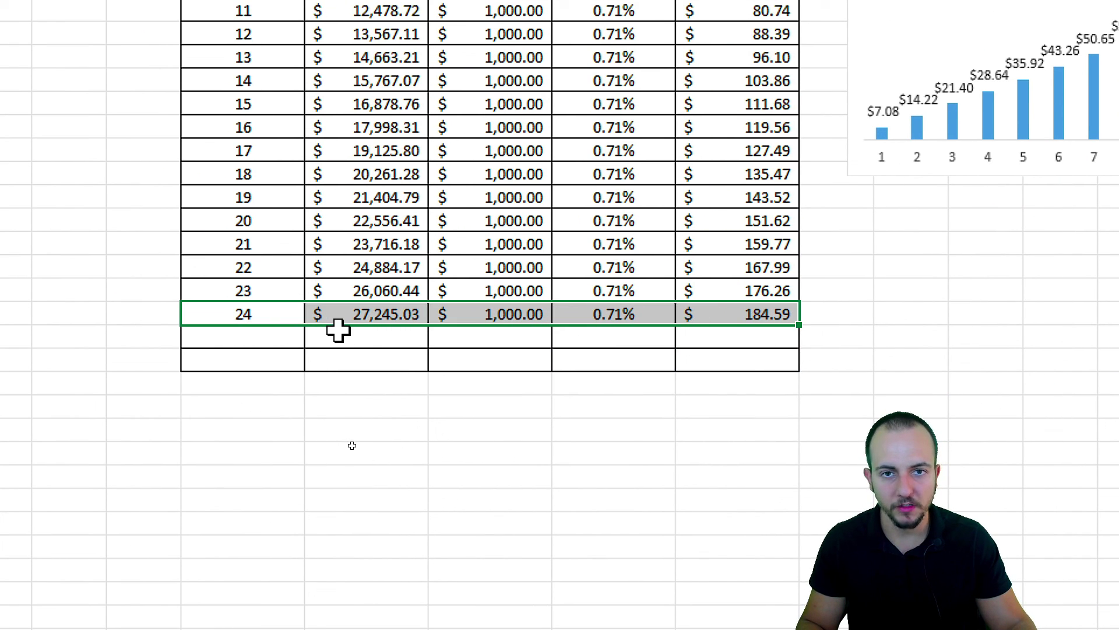
pyautogui.moveTo(257, 315); pyautogui.dragTo(715, 314)
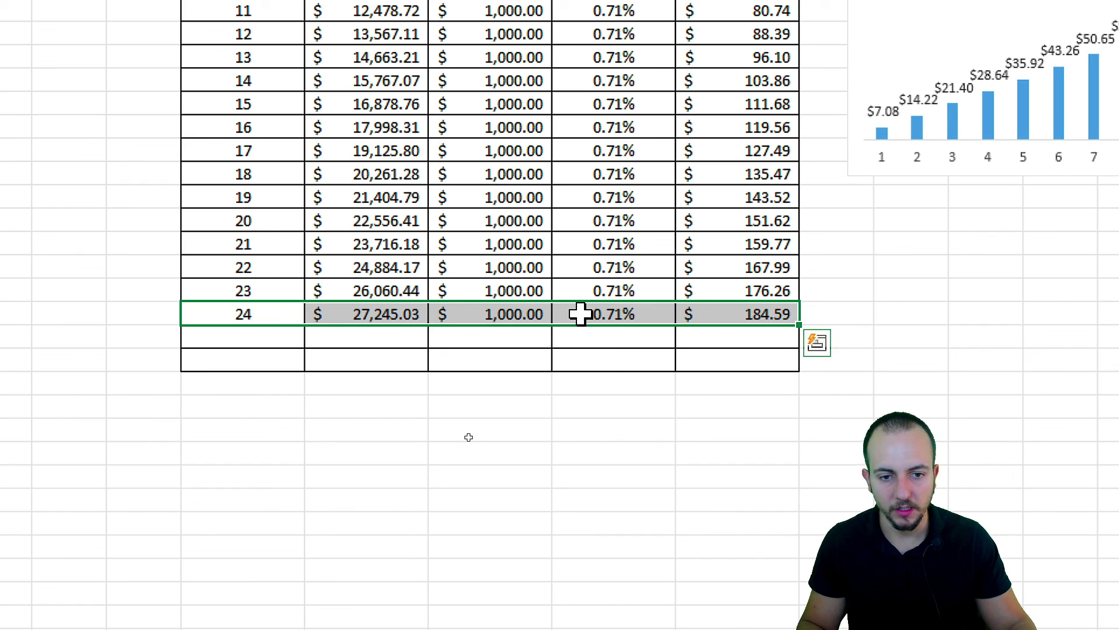
pyautogui.moveTo(807, 320); pyautogui.dragTo(755, 546)
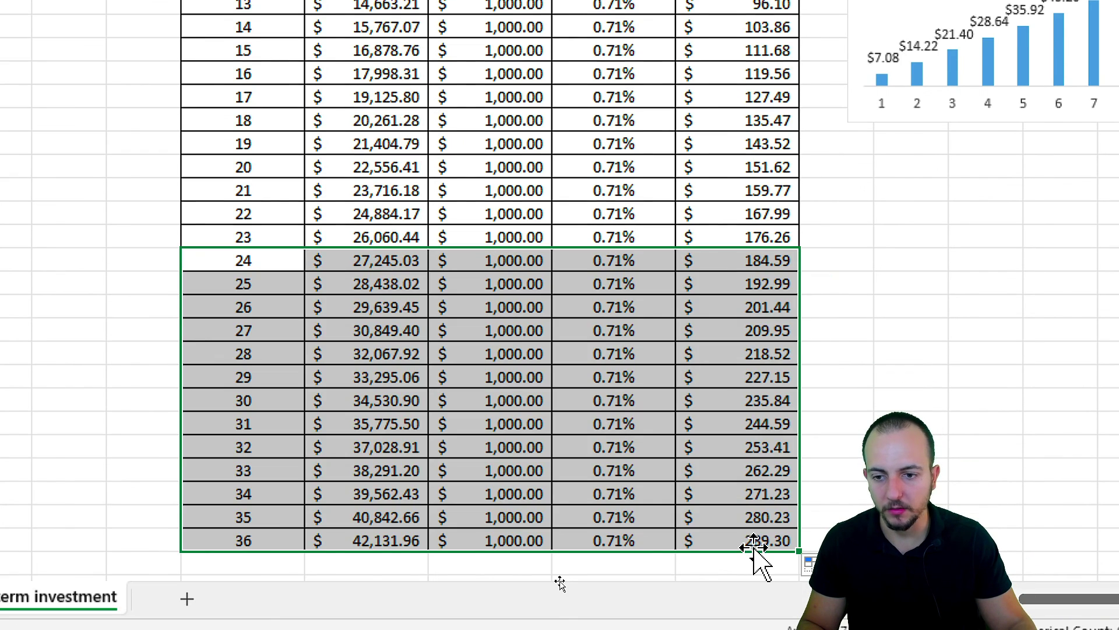
pyautogui.scroll(-5, 500, 352)
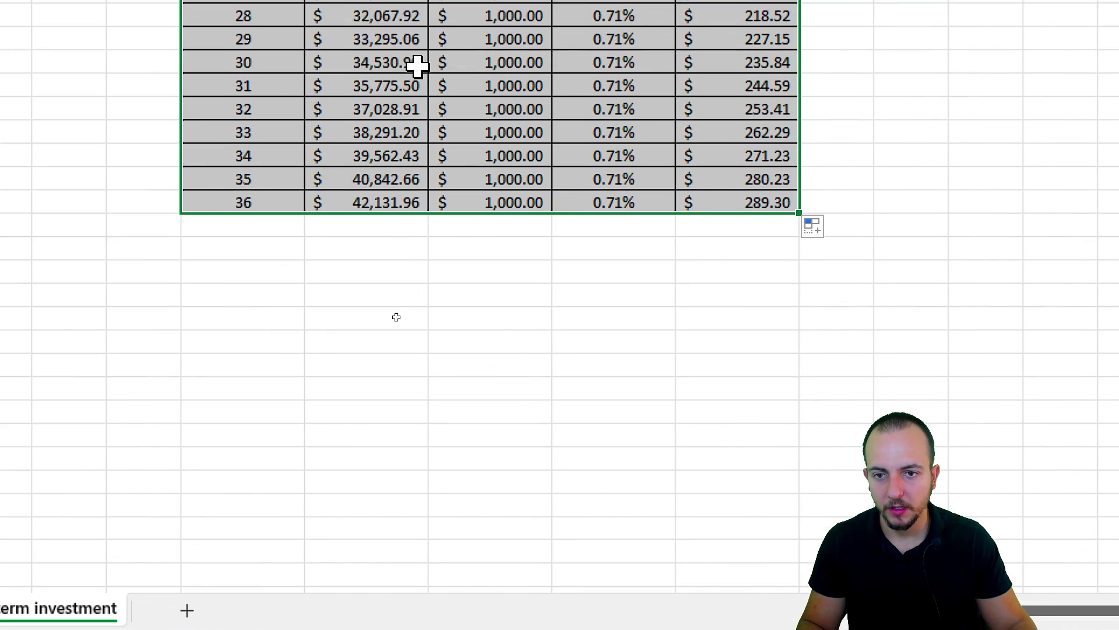
pyautogui.scroll(1, 412, 62)
pyautogui.click(365, 284)
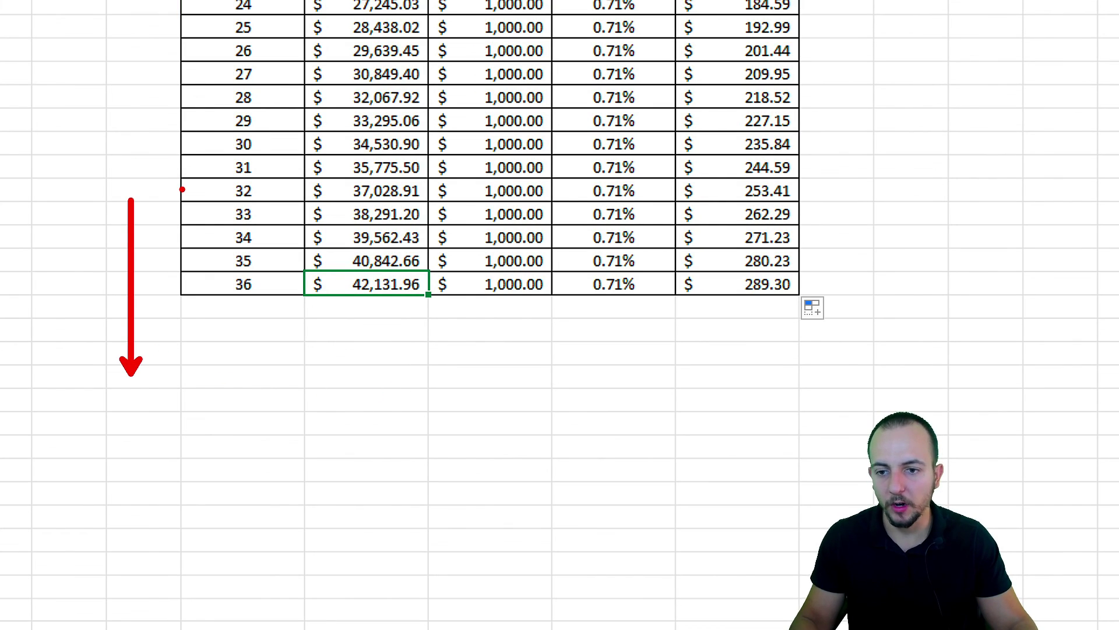
# Clear the rows for months 31 to 36 from the investment table and return to the Compound Interest sheet.
pyautogui.scroll(1, 303, 94)
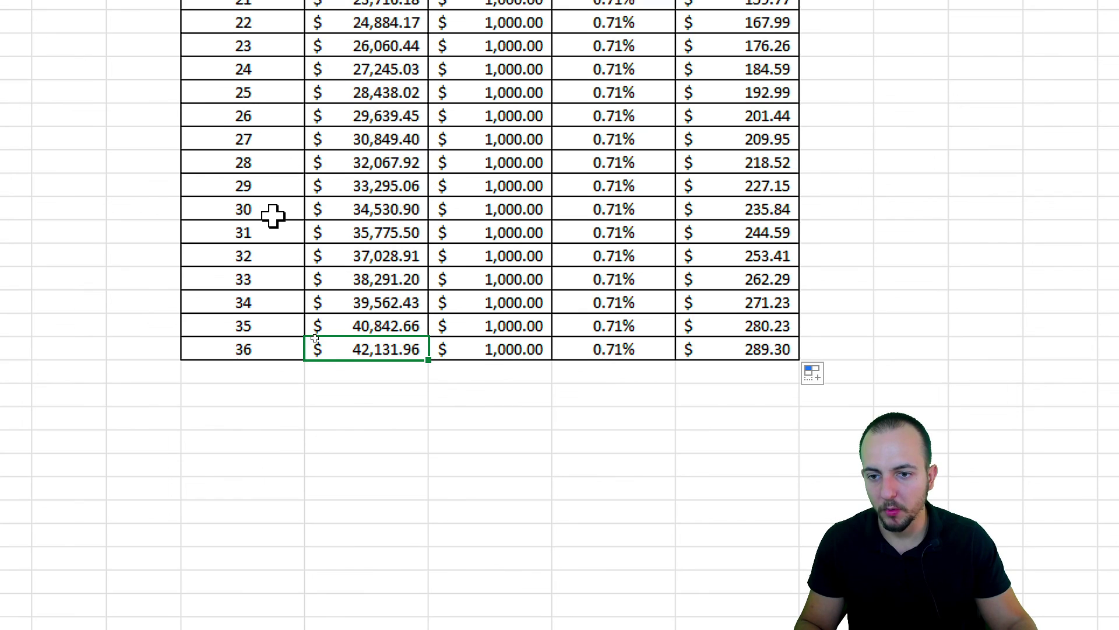
pyautogui.moveTo(270, 213); pyautogui.dragTo(725, 218)
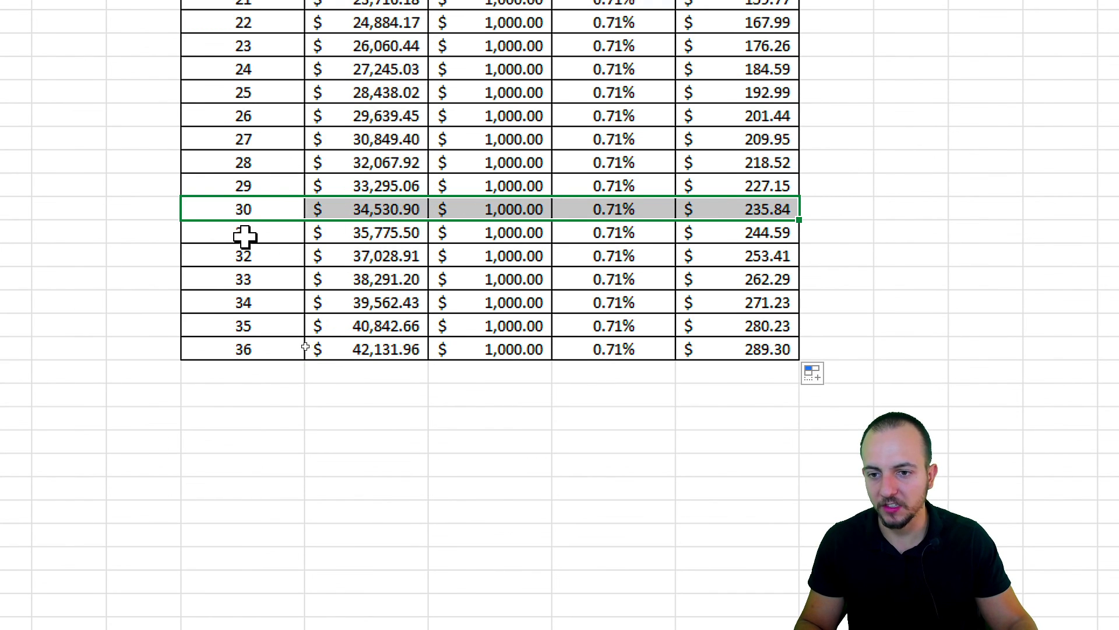
pyautogui.moveTo(244, 237); pyautogui.dragTo(722, 355)
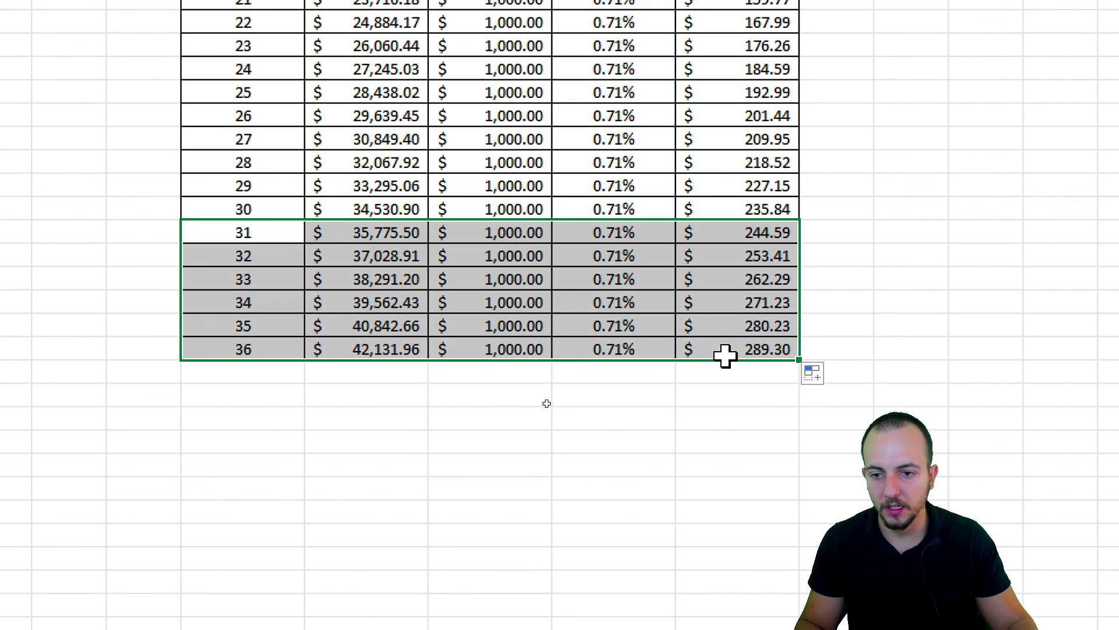
pyautogui.press('Delete')
pyautogui.click(297, 286)
pyautogui.click(470, 278)
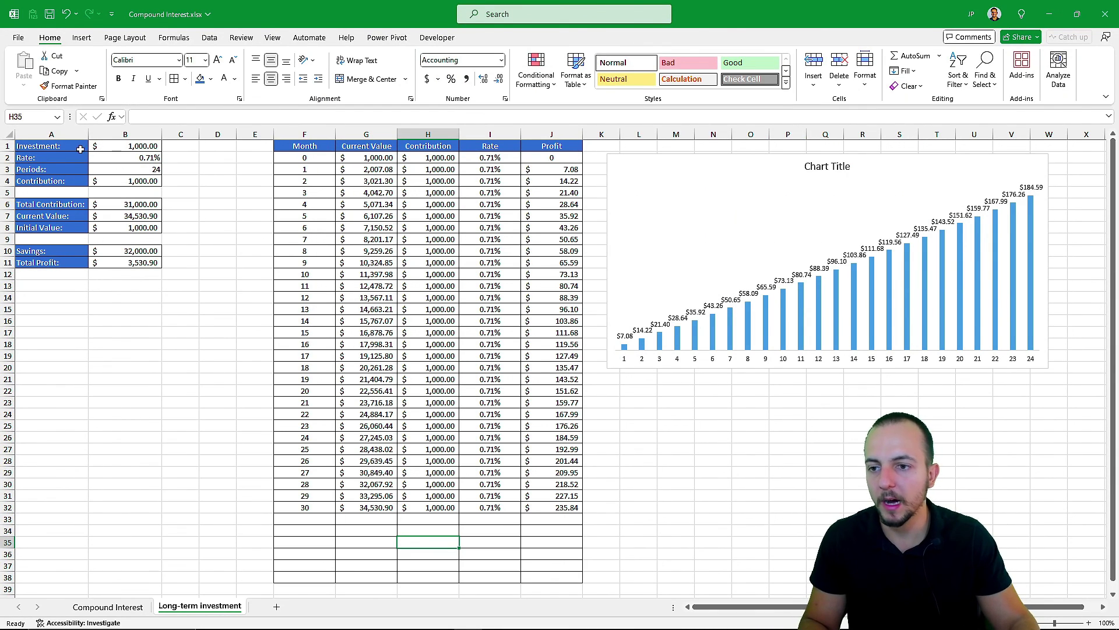
pyautogui.hotkey('ctrl', 'Home')
pyautogui.click(135, 607)
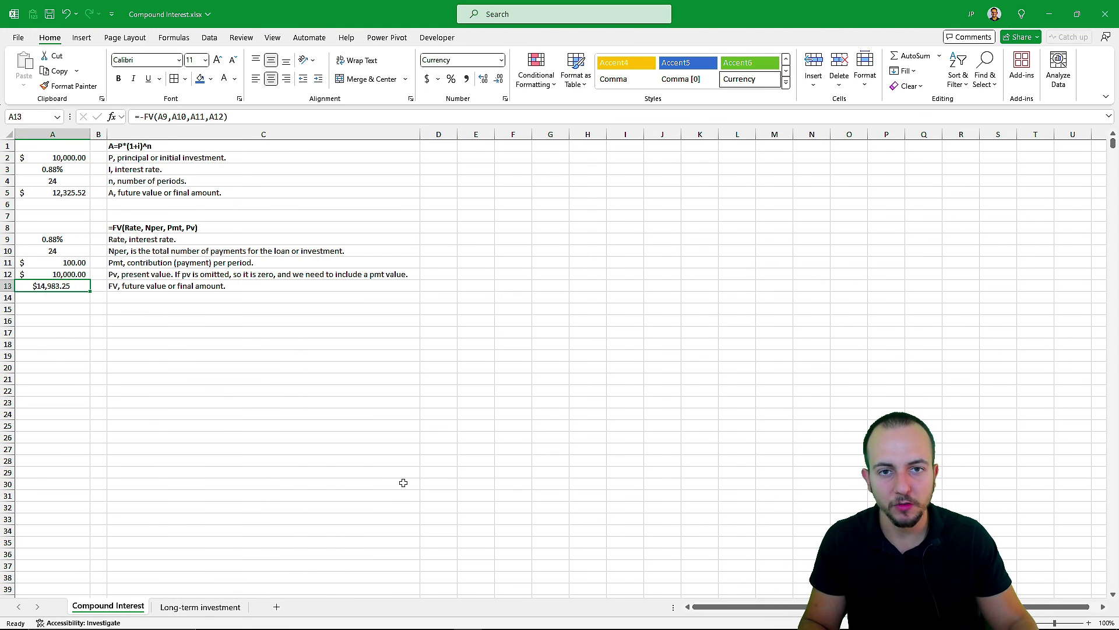